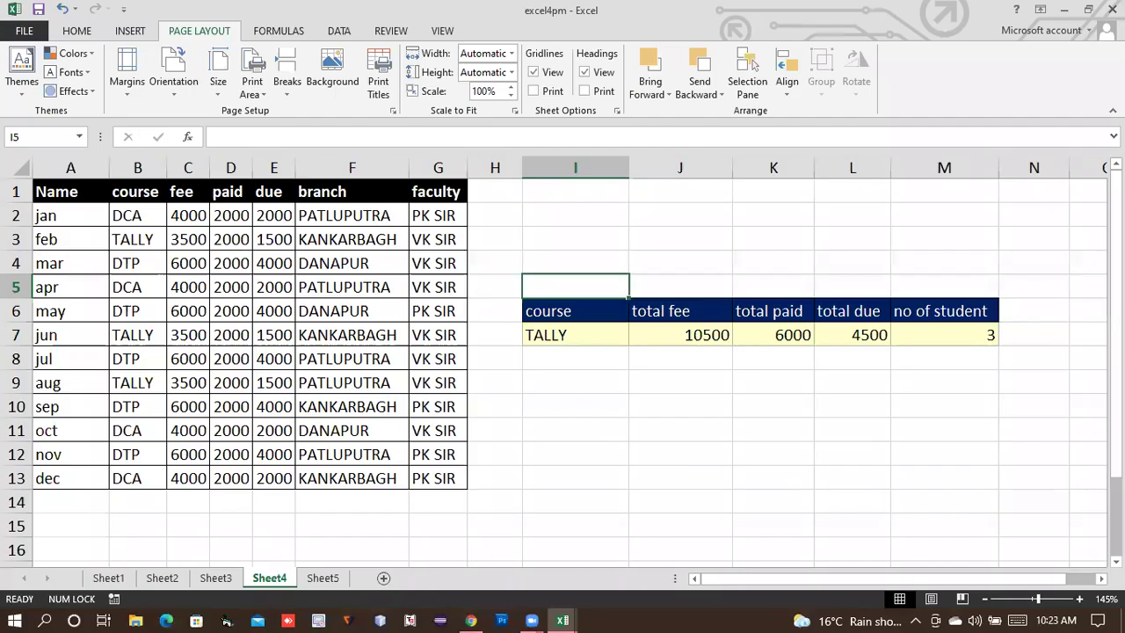
Step: Select B4 and browse the Themes and theme Fonts galleries without applying anything
left_click(124, 263)
left_click(22, 70)
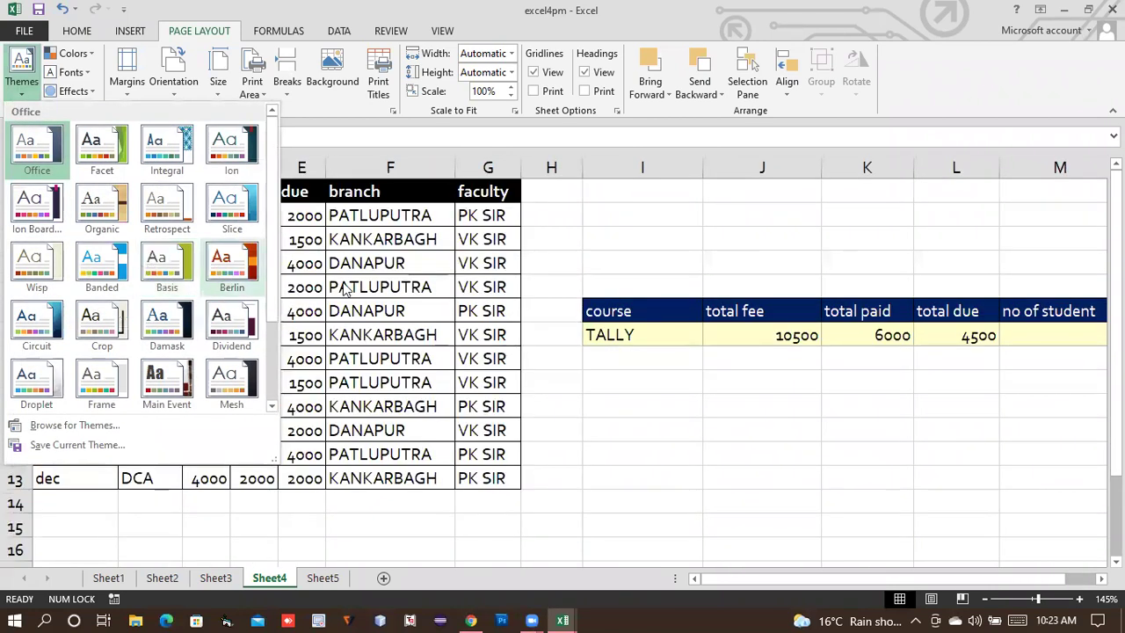
left_click(342, 281)
left_click(72, 72)
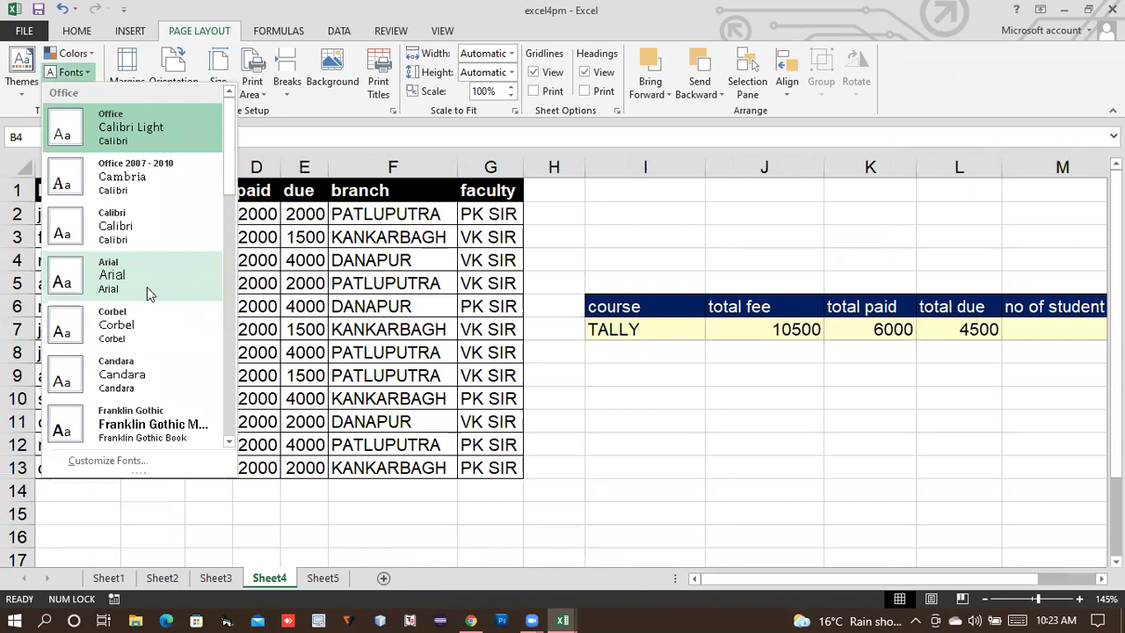
left_click(322, 260)
Step: Apply Arial Black to the DANAPUR cell F4, then undo it
left_click(322, 260)
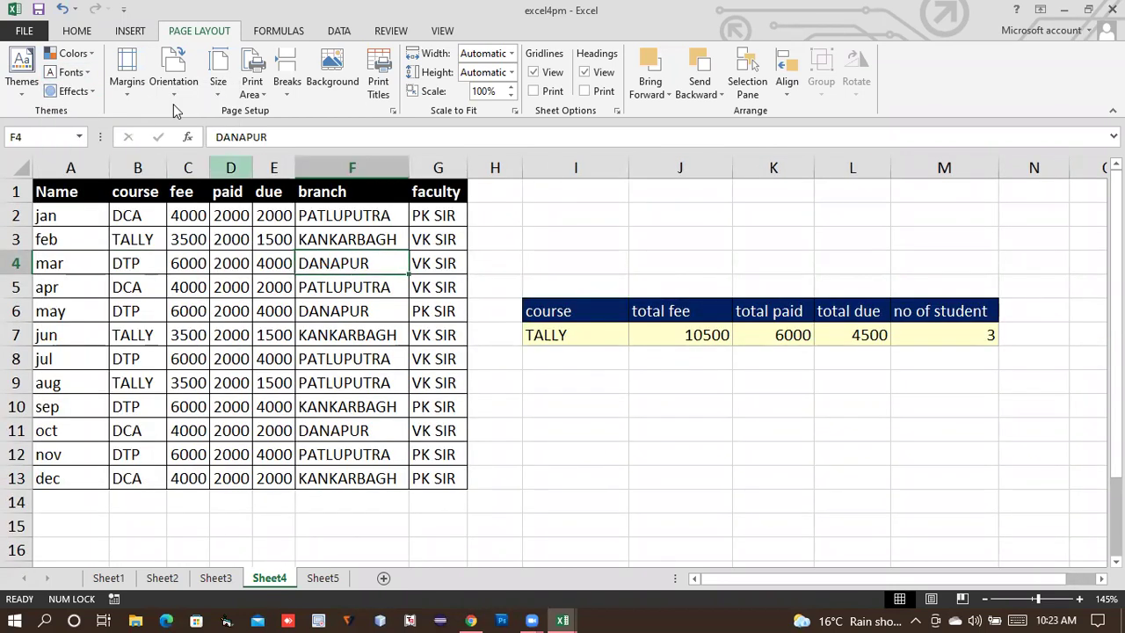
left_click(77, 31)
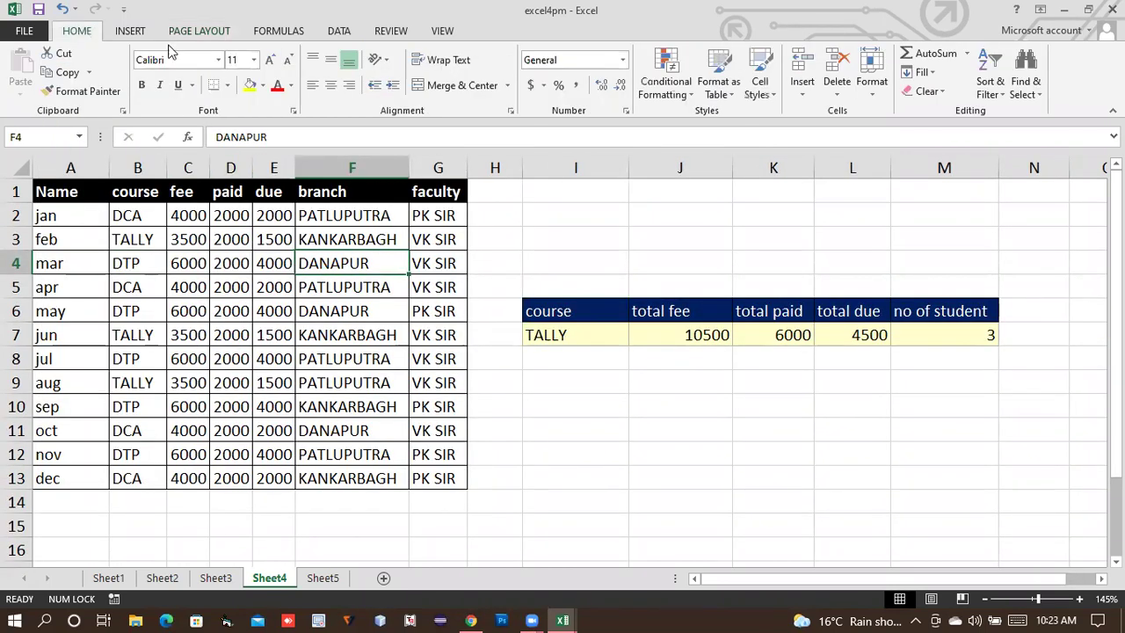
left_click(221, 60)
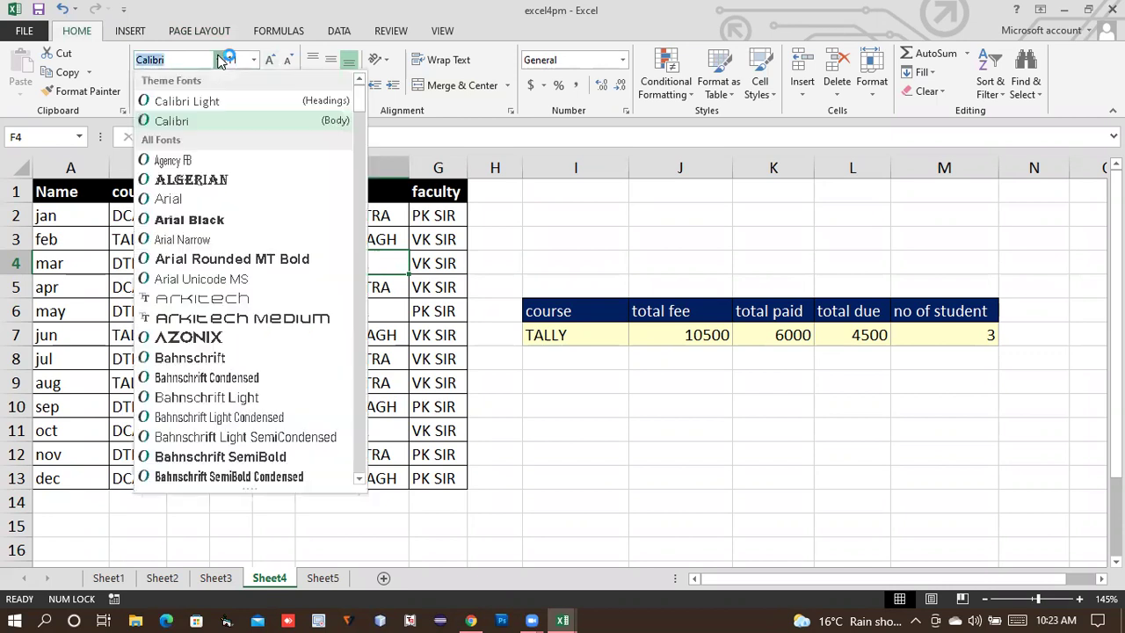
left_click(189, 219)
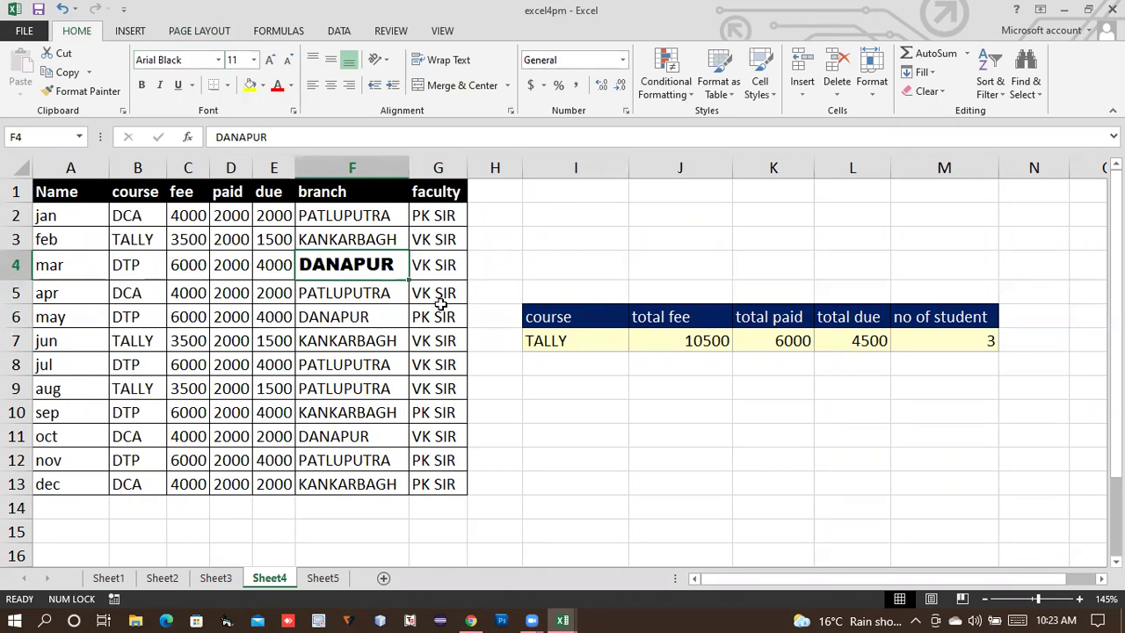
key("ctrl+z")
Step: Select the whole student table and preview fonts without applying Arial Black
left_click_drag(71, 193, 432, 472)
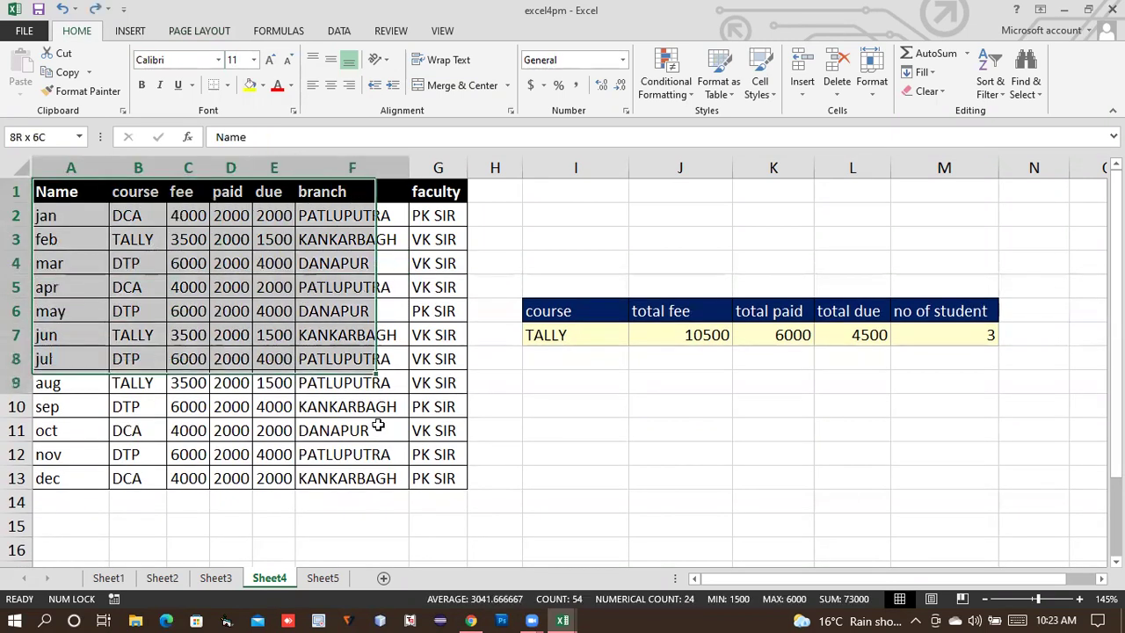
left_click(218, 59)
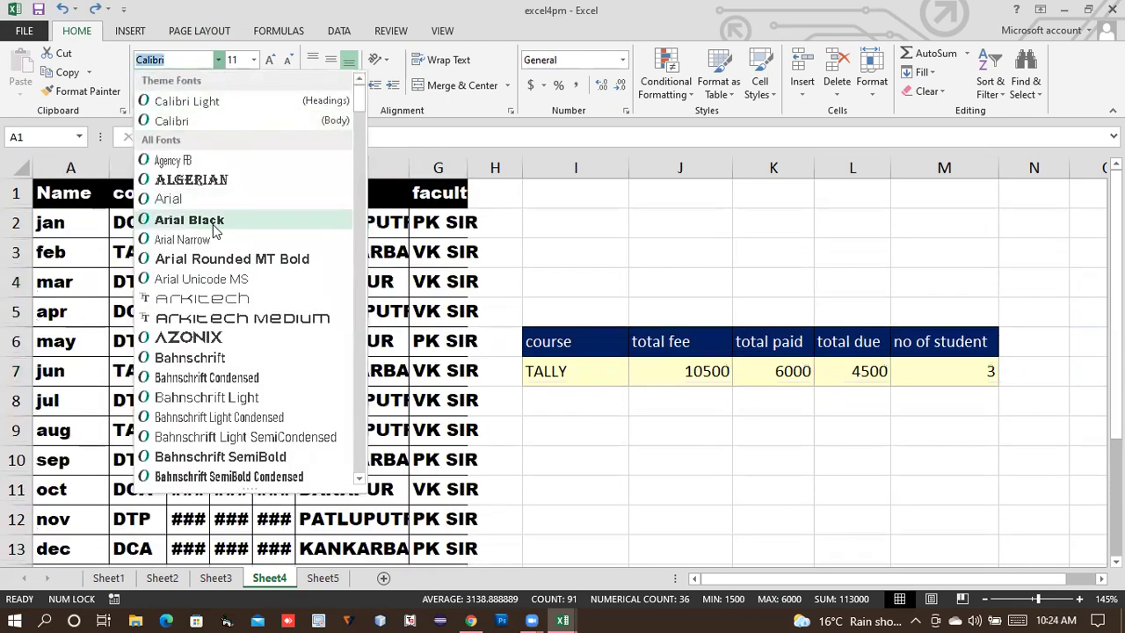
left_click(580, 248)
left_click(304, 260)
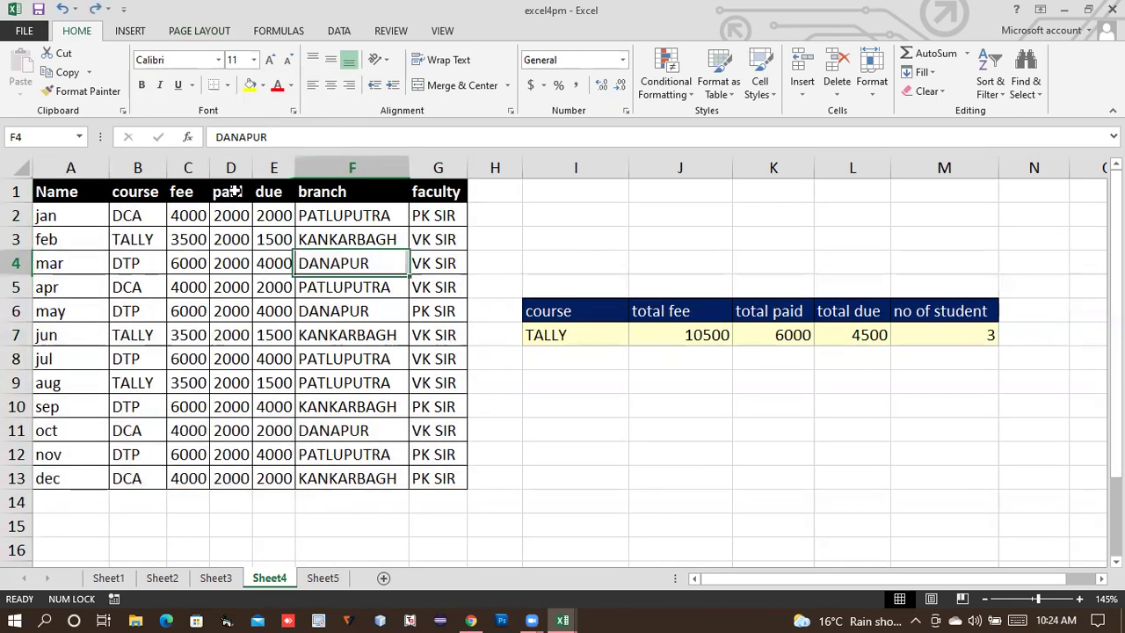
Step: On Page Layout, skip past the Themes gallery to the list of theme font sets
left_click(201, 33)
left_click(21, 79)
left_click(68, 72)
left_click(69, 72)
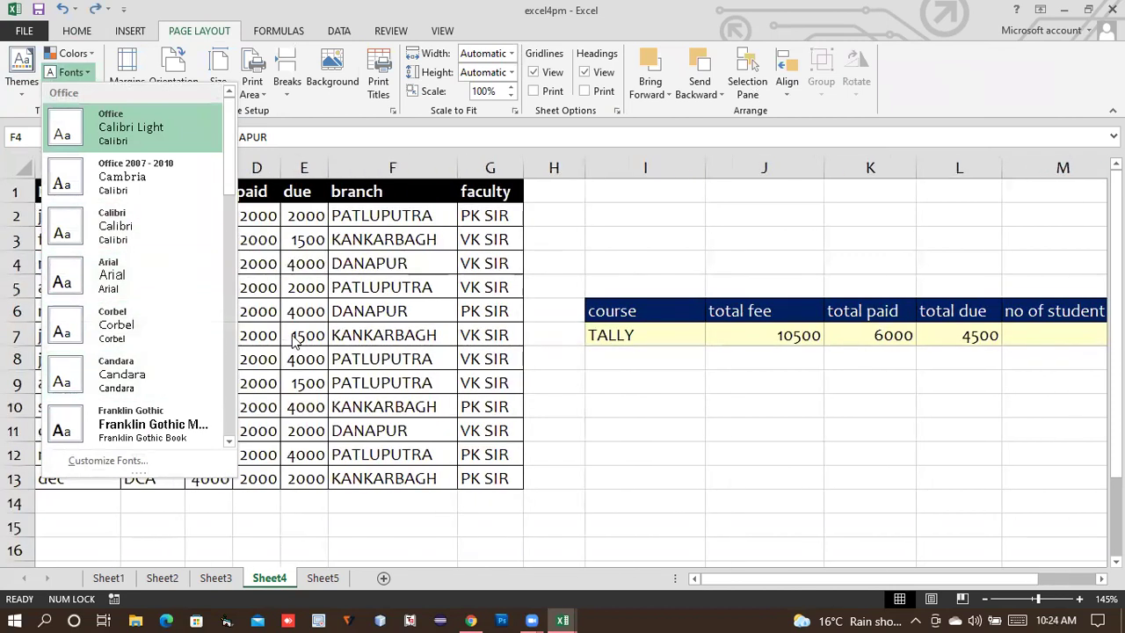
left_click(295, 341)
left_click(127, 101)
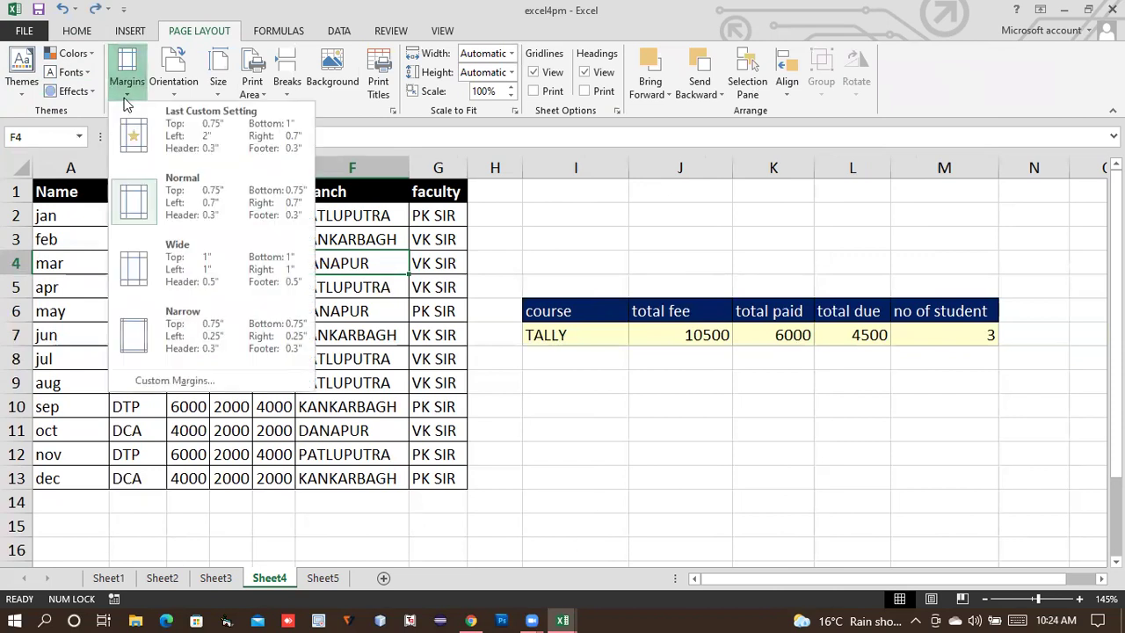
left_click(197, 387)
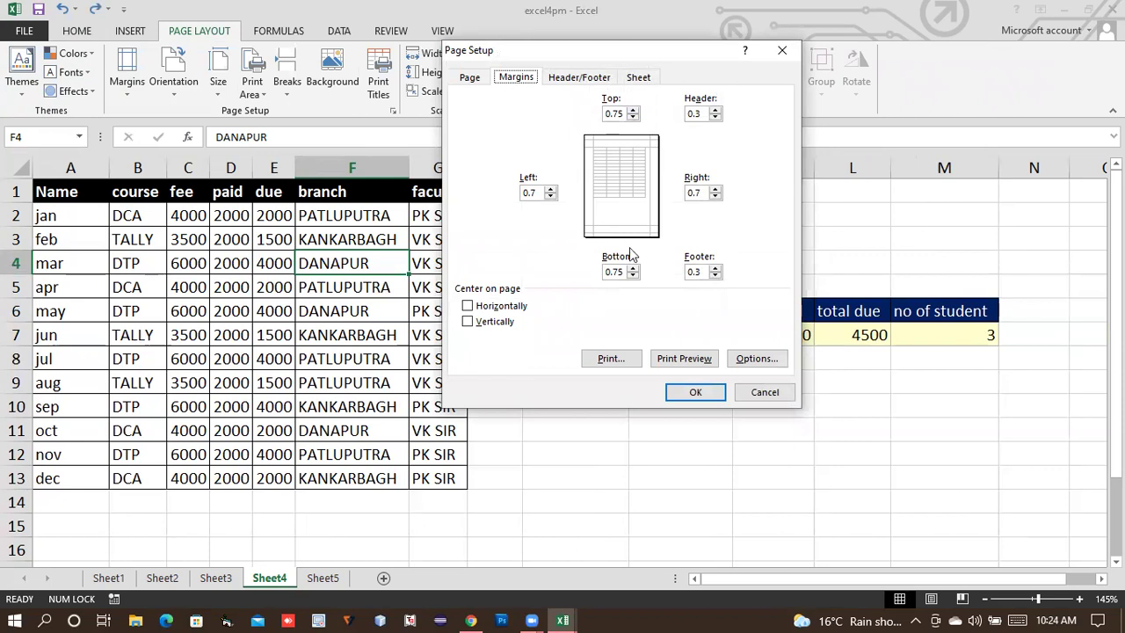
left_click(781, 51)
left_click(173, 75)
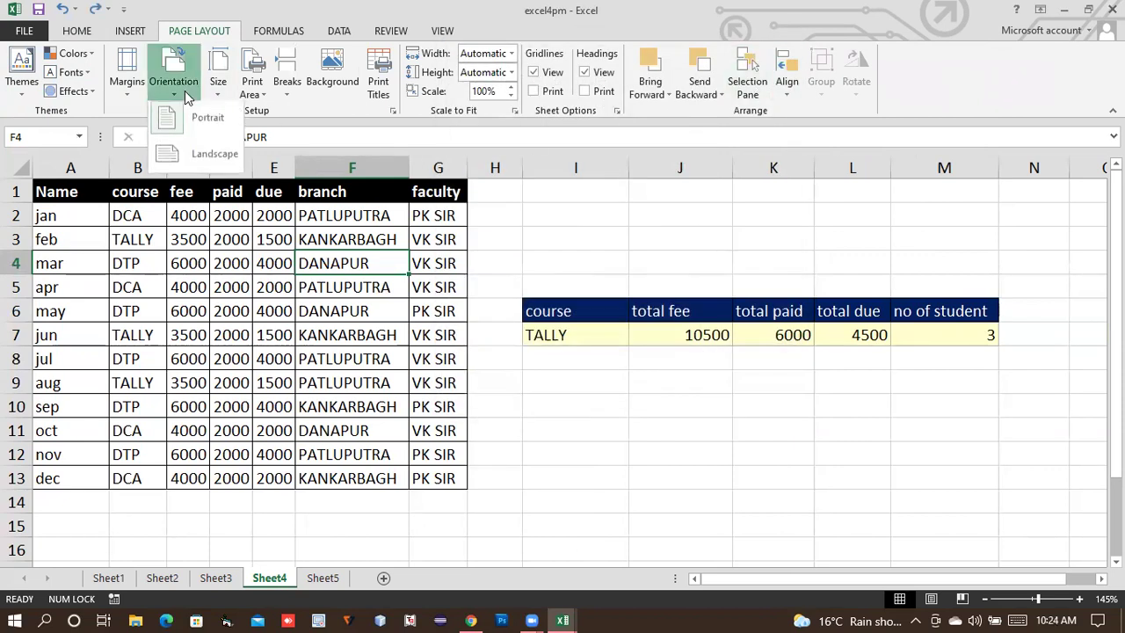
left_click(219, 86)
left_click(224, 92)
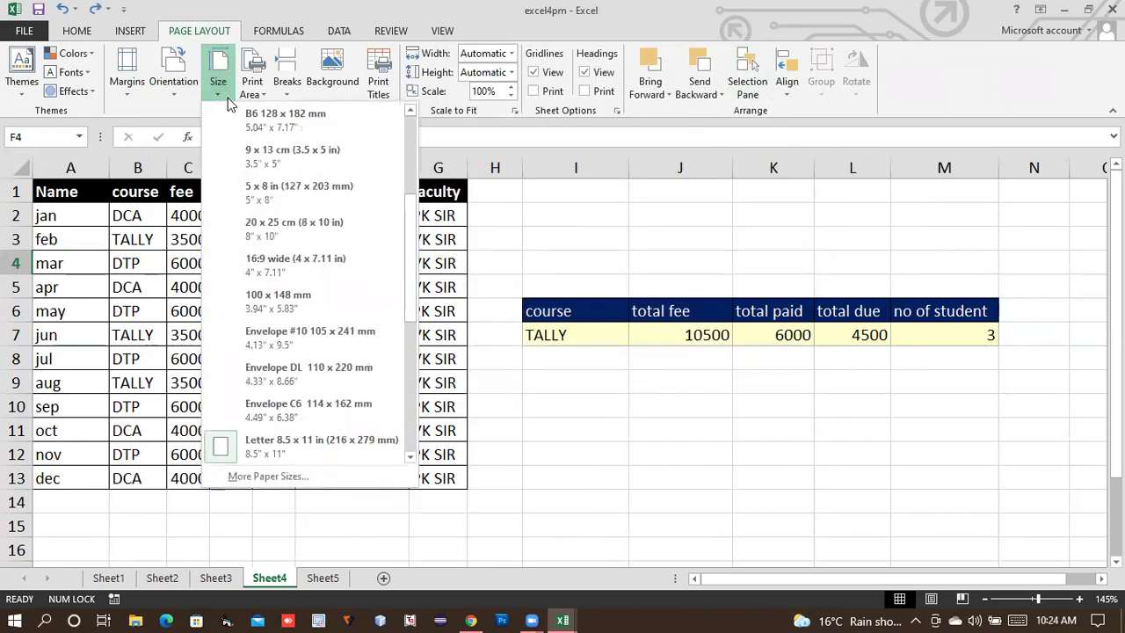
left_click(220, 81)
left_click(252, 88)
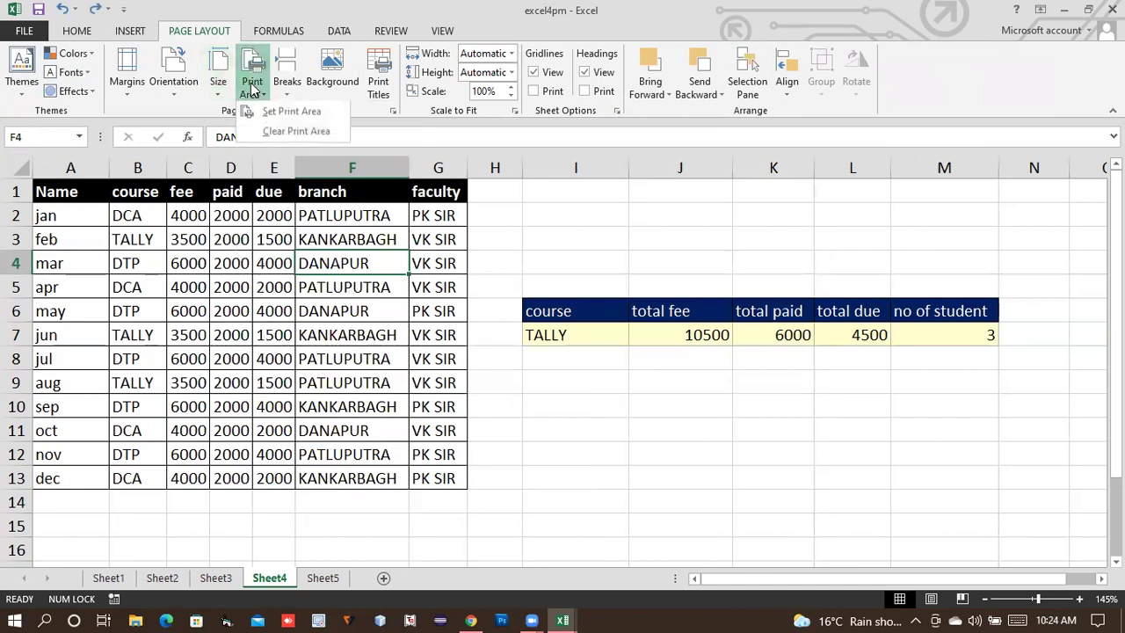
left_click(154, 240)
left_click_drag(70, 190, 440, 358)
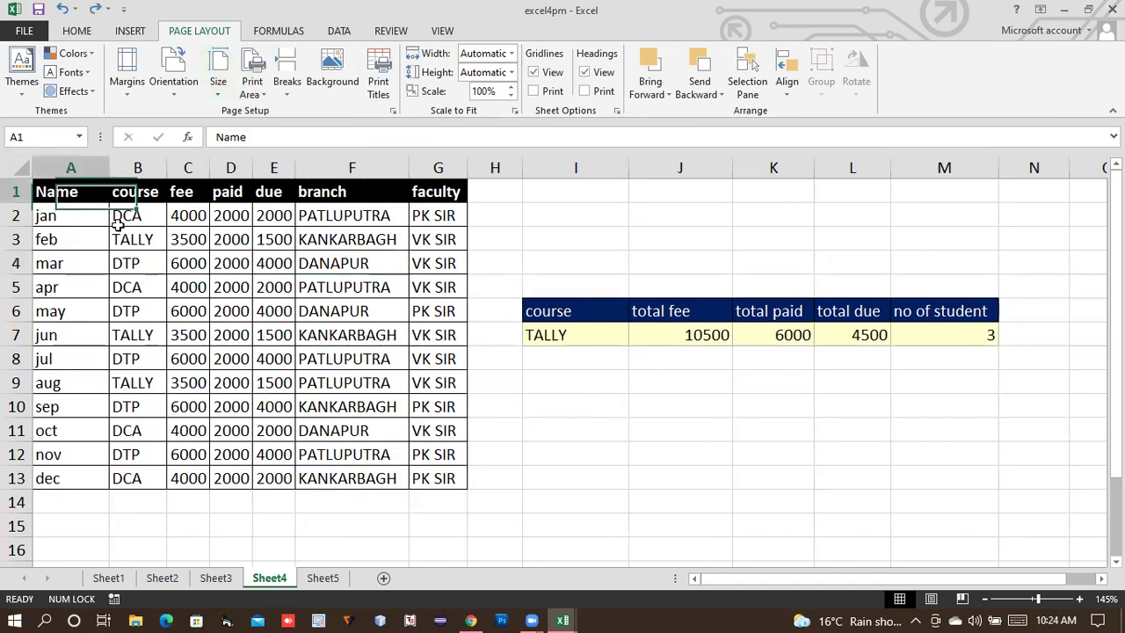
left_click(252, 88)
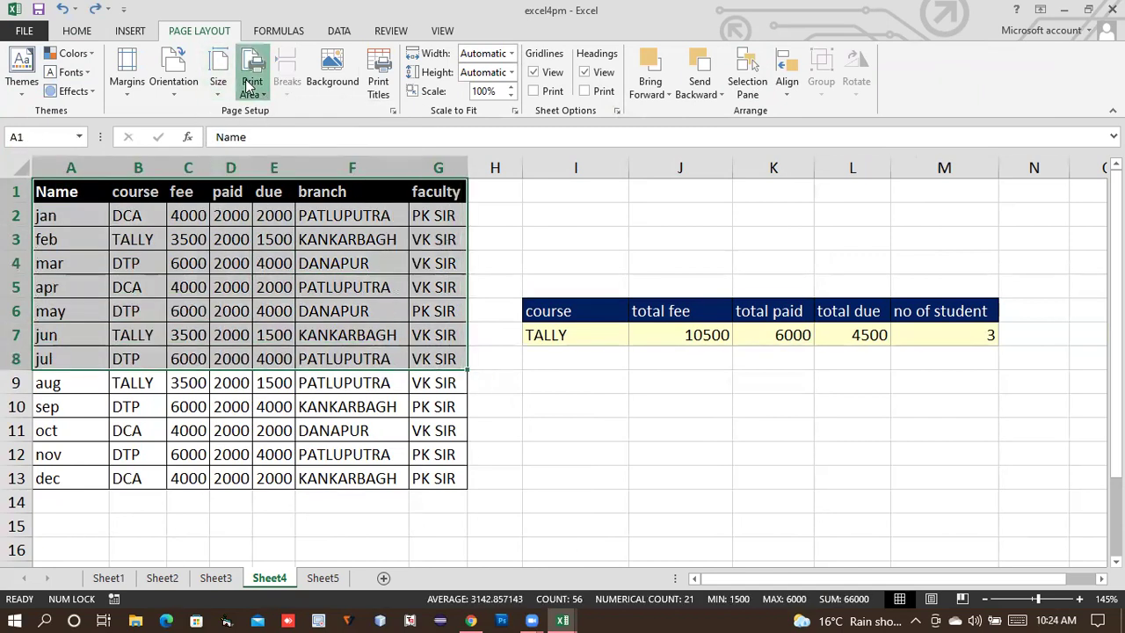
left_click(279, 111)
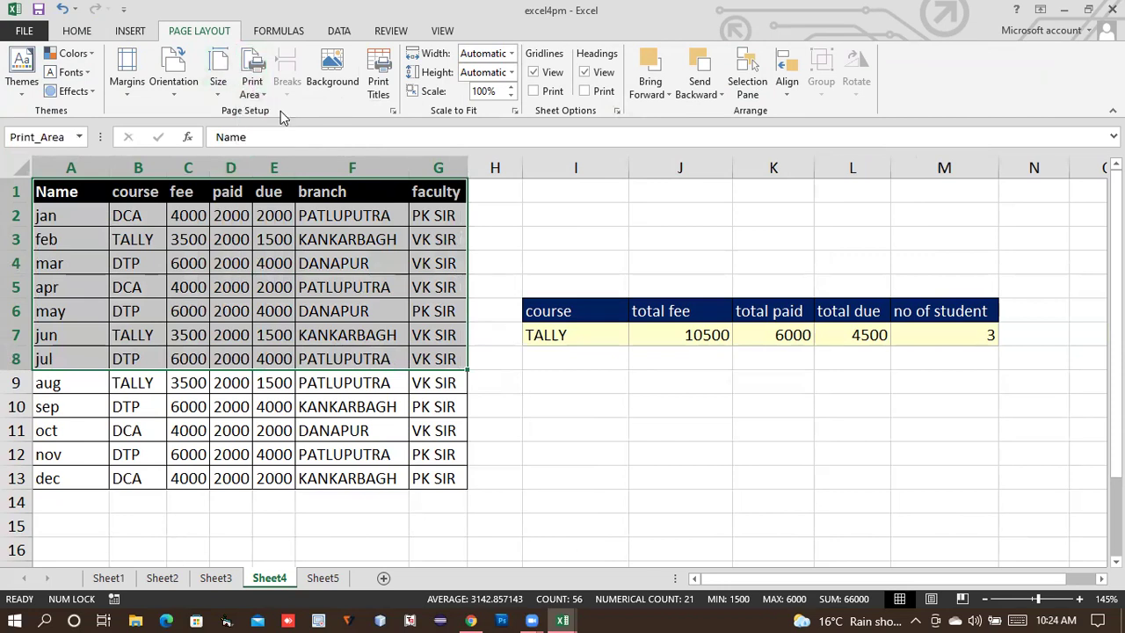
key("ctrl+p")
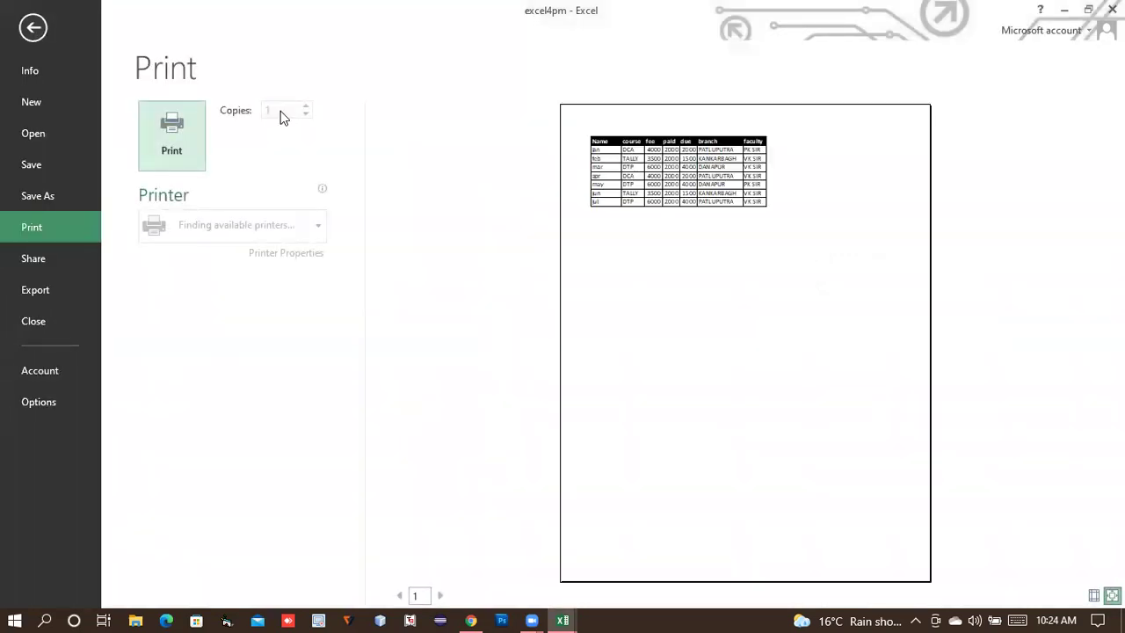
key("Escape")
left_click(252, 88)
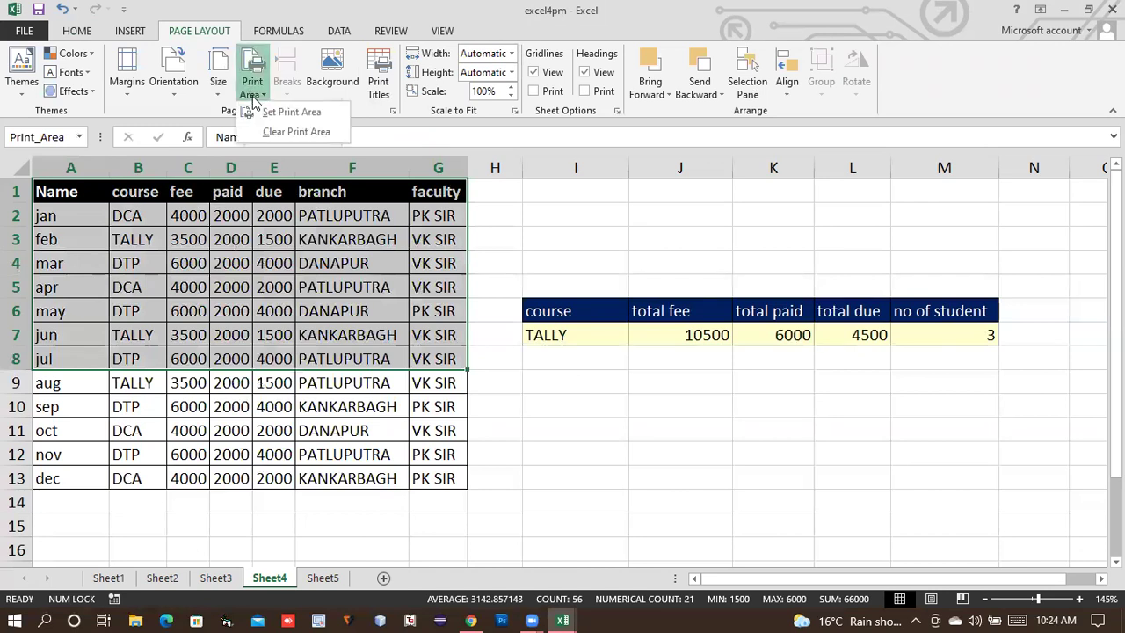
left_click(298, 135)
left_click(164, 233)
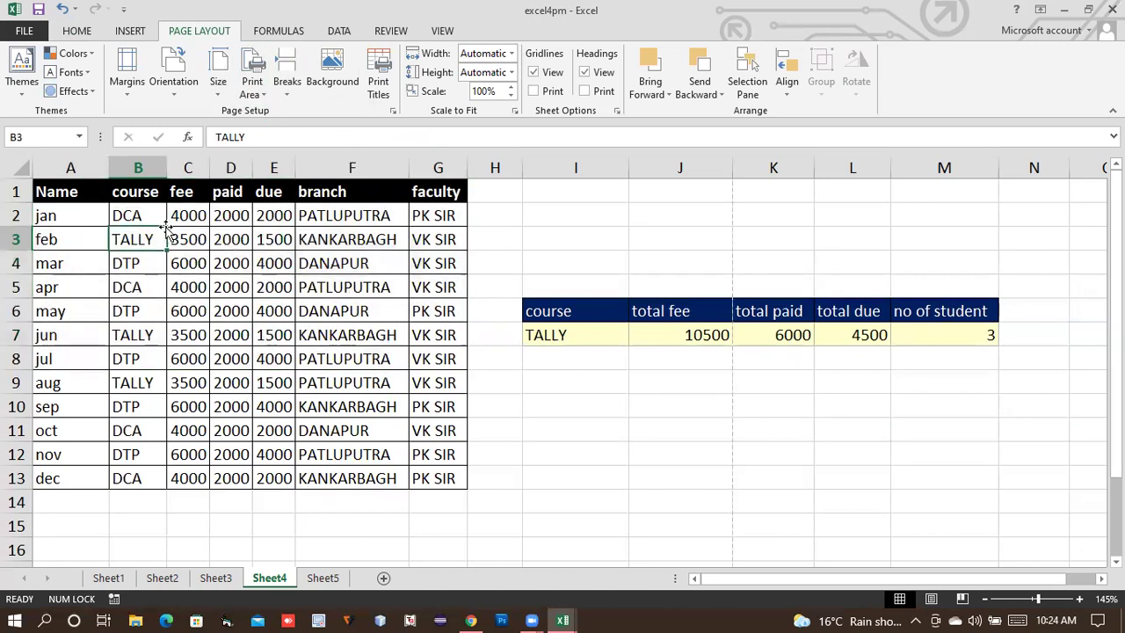
Step: Insert a manual page break at cell D6
left_click(286, 81)
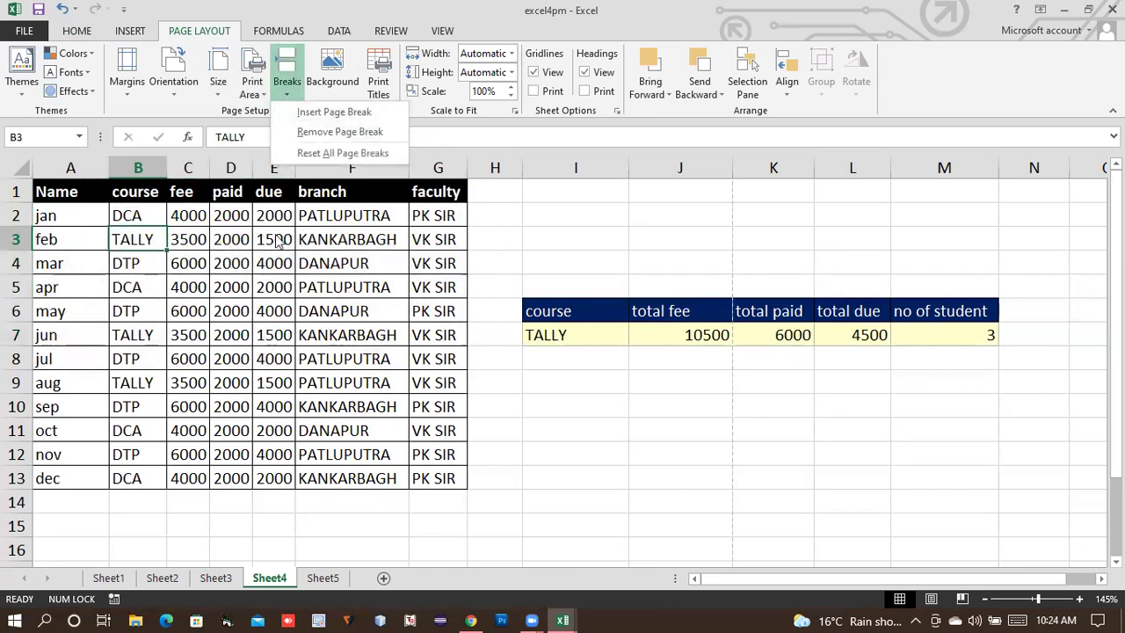
left_click(250, 264)
left_click(225, 311)
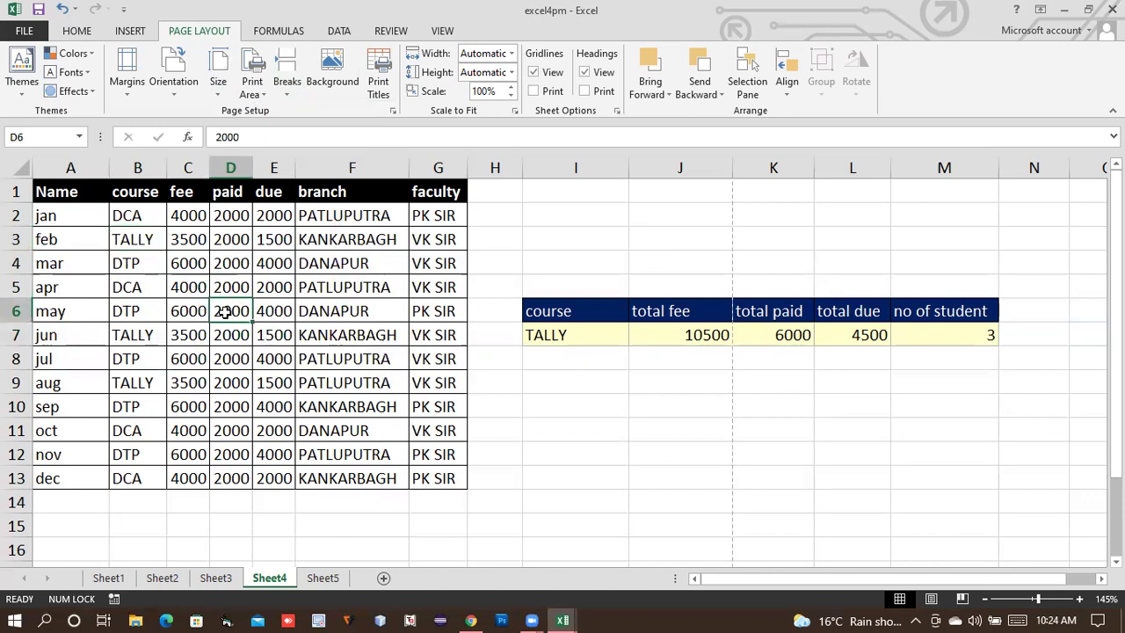
left_click(287, 88)
left_click(306, 113)
left_click(145, 262)
left_click(230, 334)
left_click(142, 313)
left_click(264, 332)
left_click(231, 309)
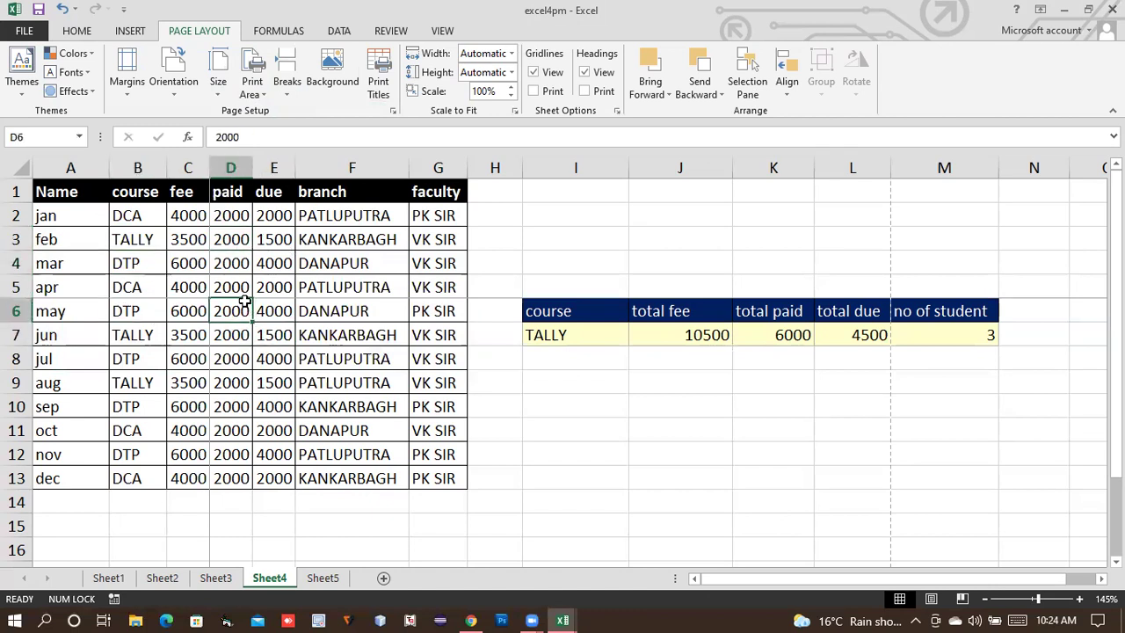
Step: Page forward and back through the print preview, then return to the sheet
key("ctrl+p")
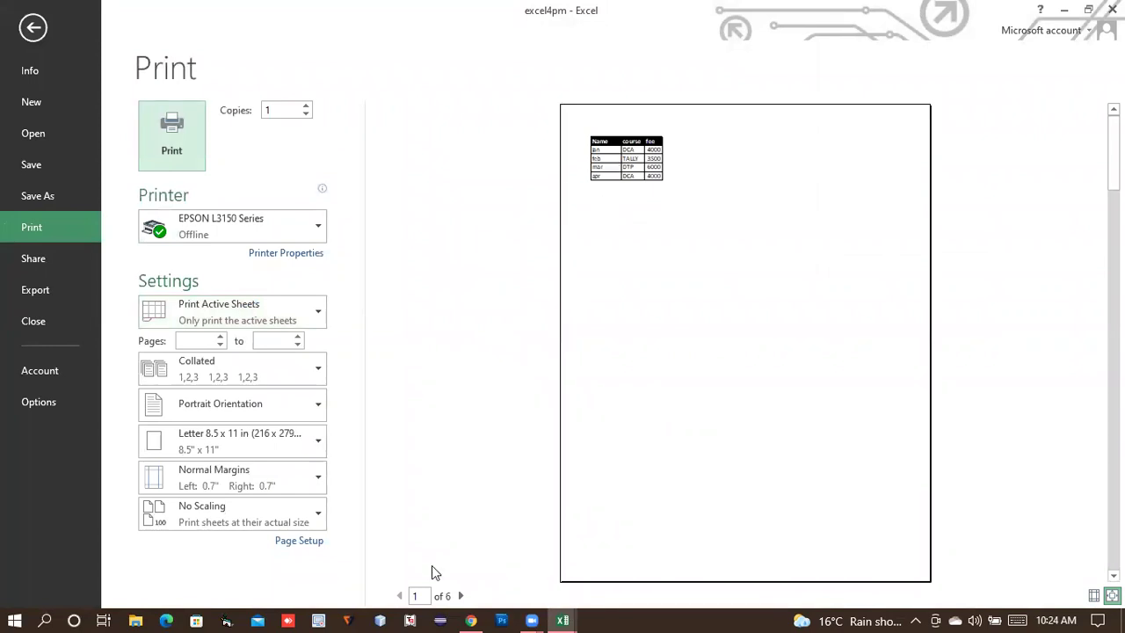
left_click(461, 595)
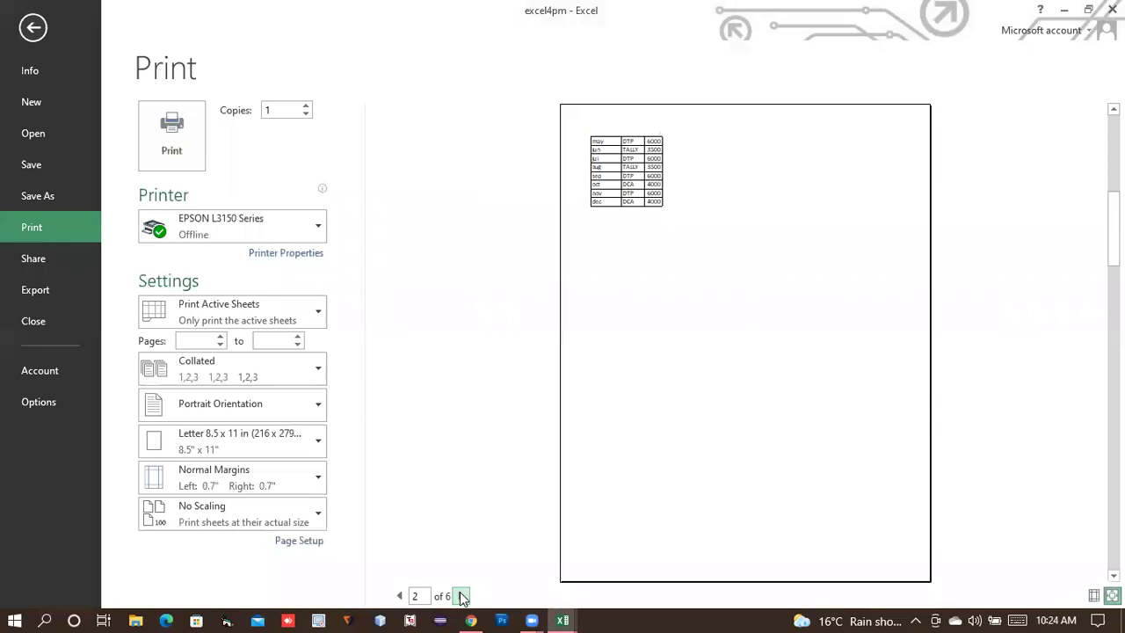
left_click(461, 596)
left_click(461, 595)
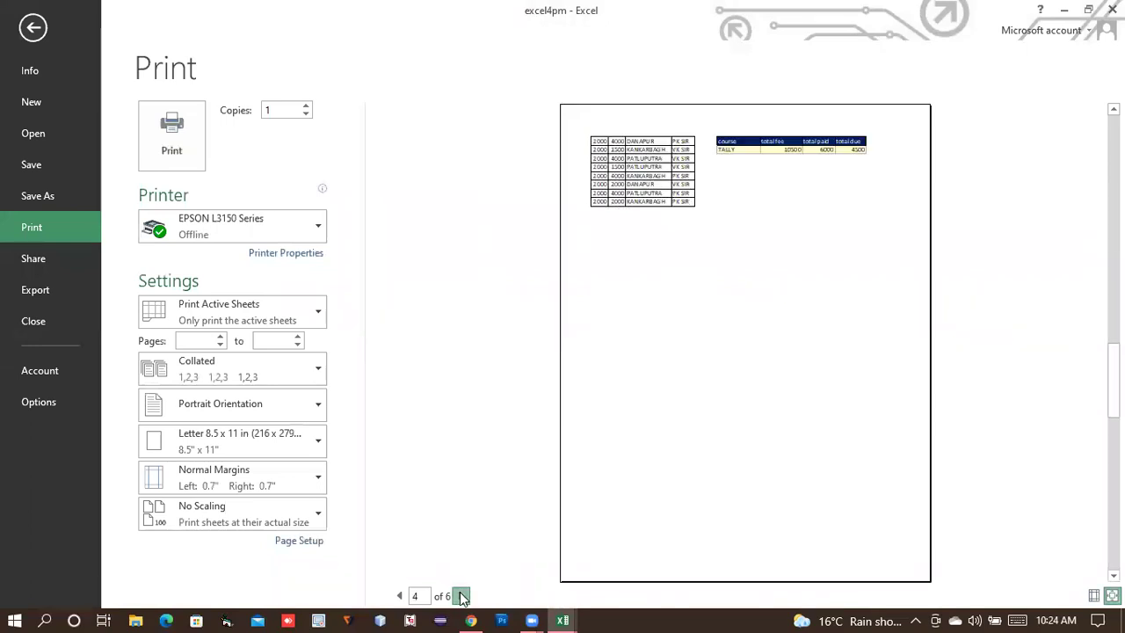
left_click(461, 596)
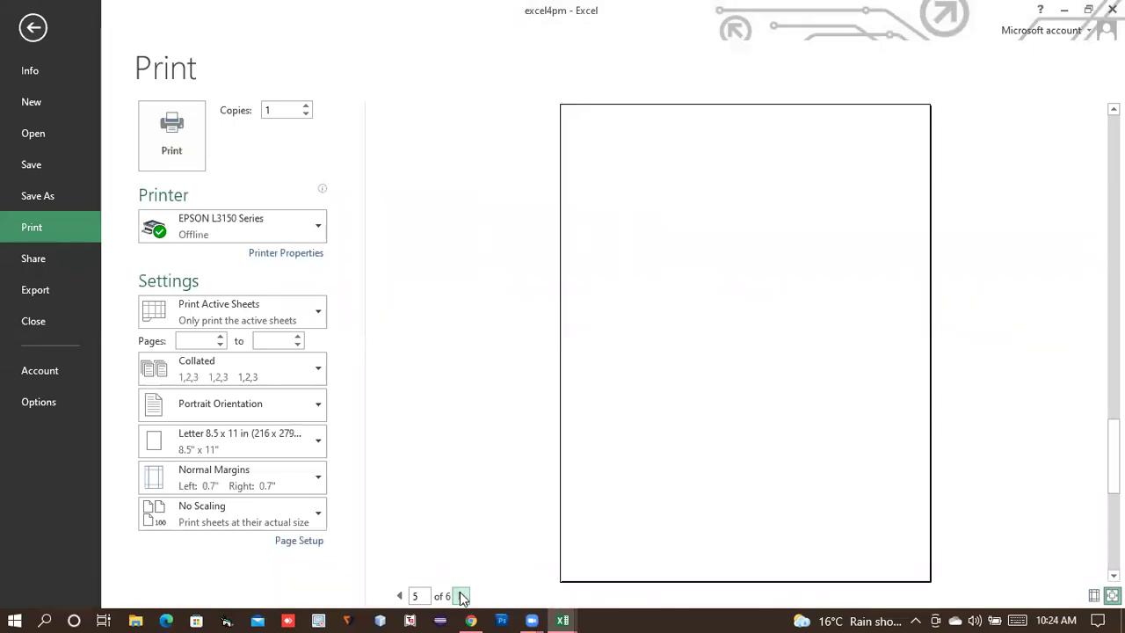
left_click(398, 595)
left_click(398, 596)
left_click(398, 595)
left_click(398, 596)
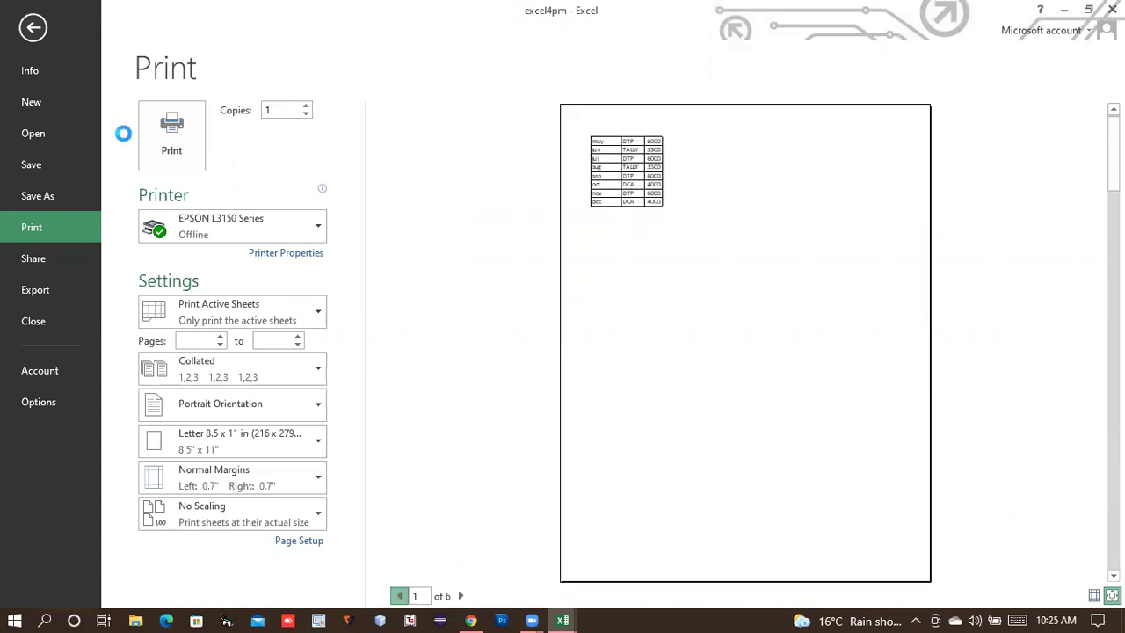
left_click(33, 27)
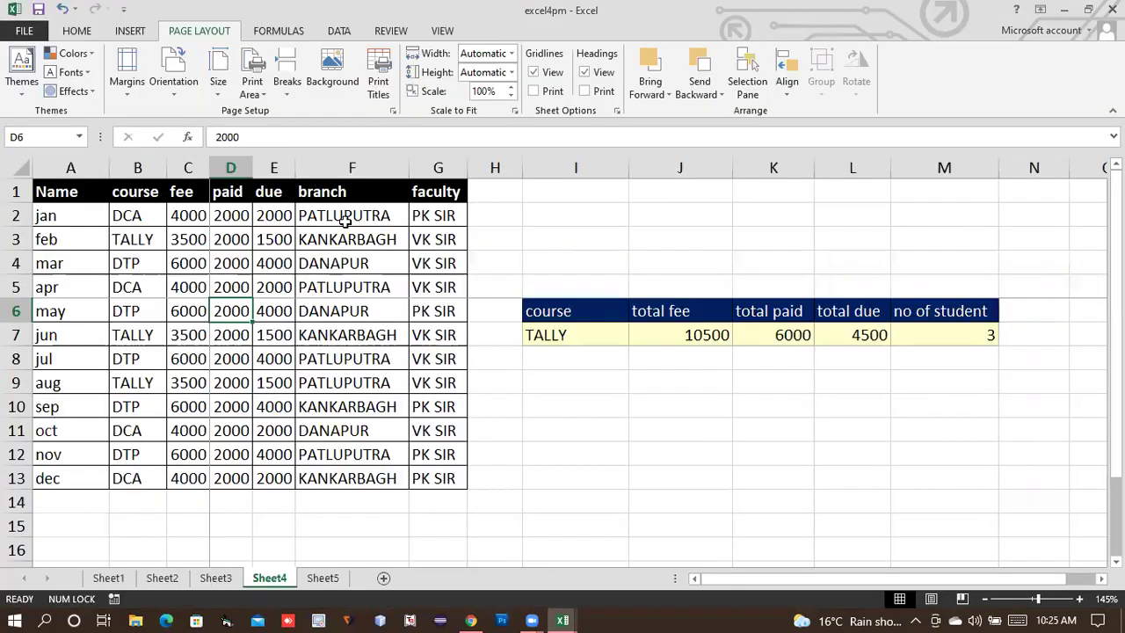
Step: Reset all page breaks on Sheet4 and confirm the result in print preview
left_click(232, 332)
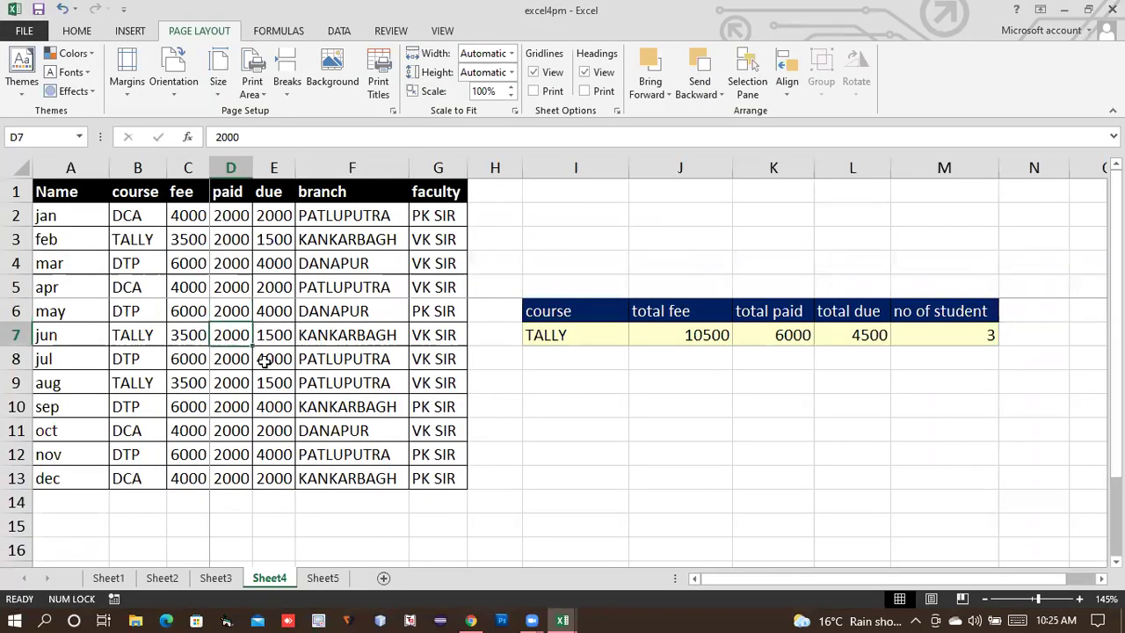
left_click(252, 84)
left_click(288, 84)
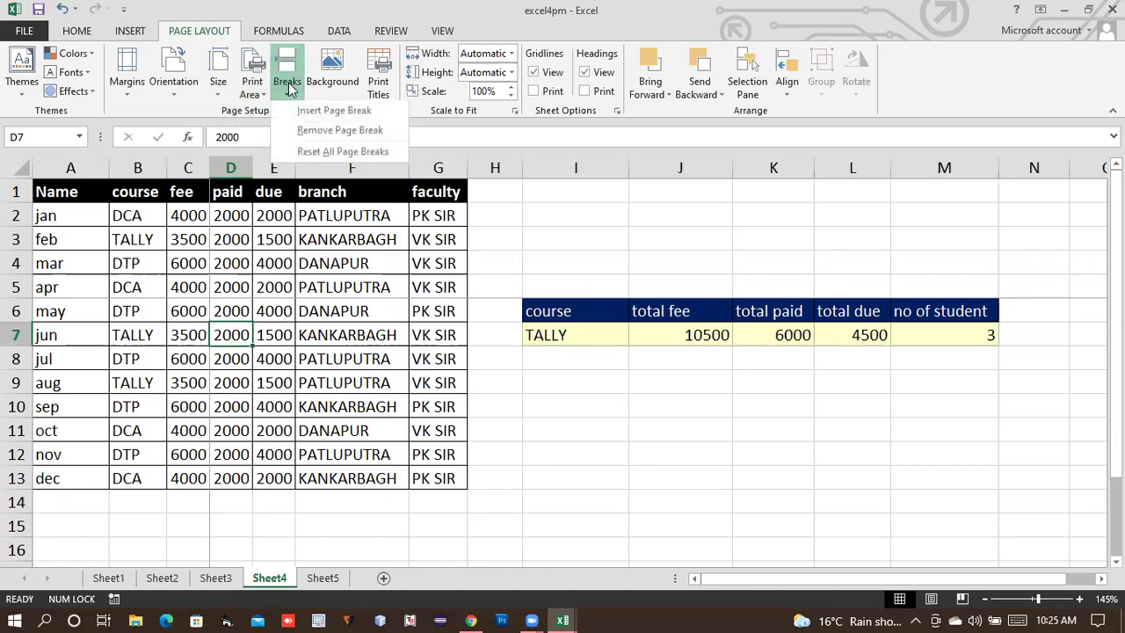
left_click(327, 152)
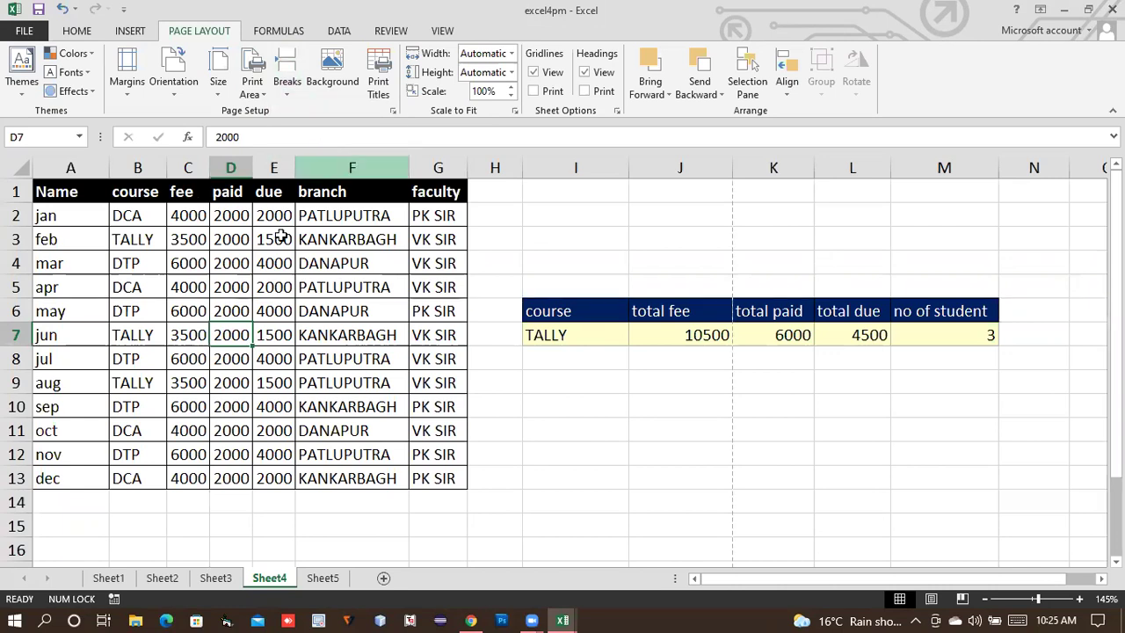
left_click(198, 281)
key("ctrl+p")
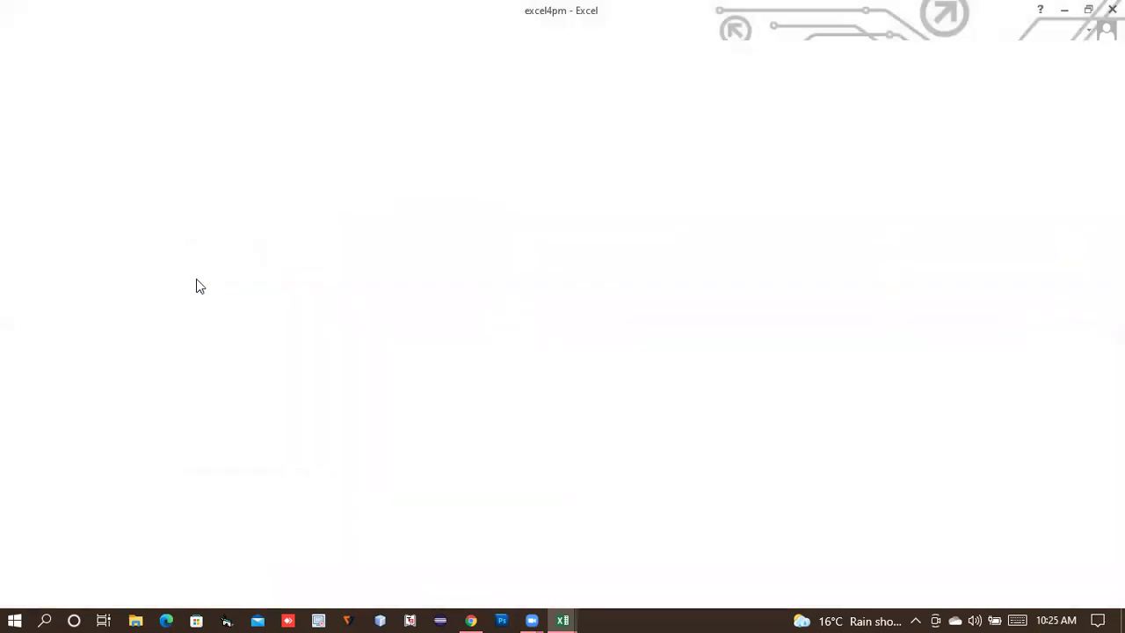
key("Escape")
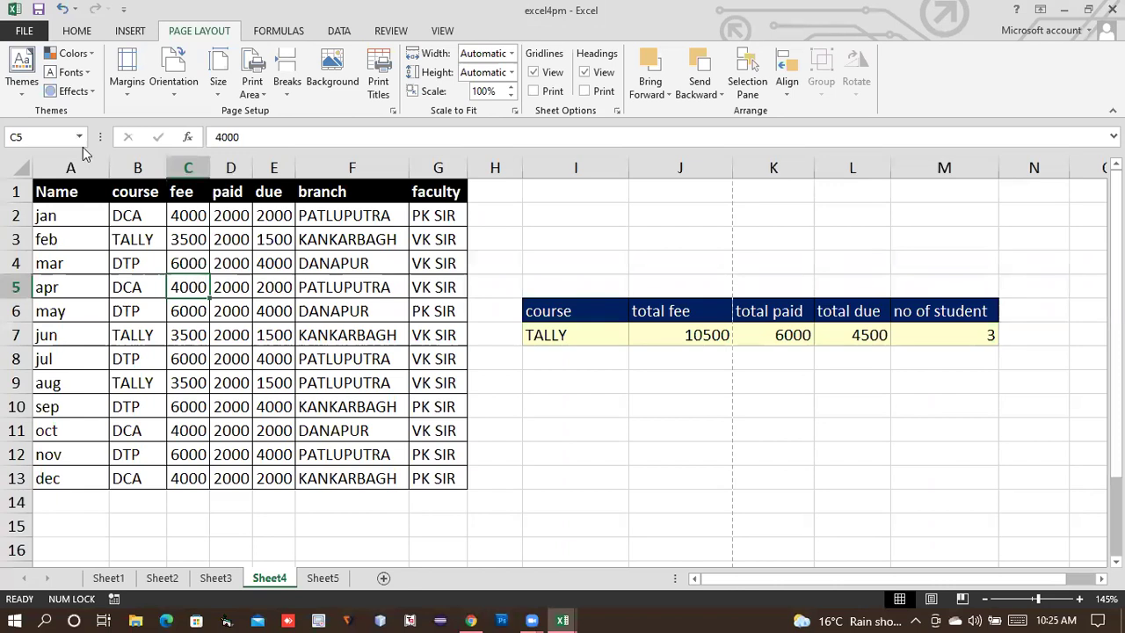
left_click(287, 72)
left_click(332, 81)
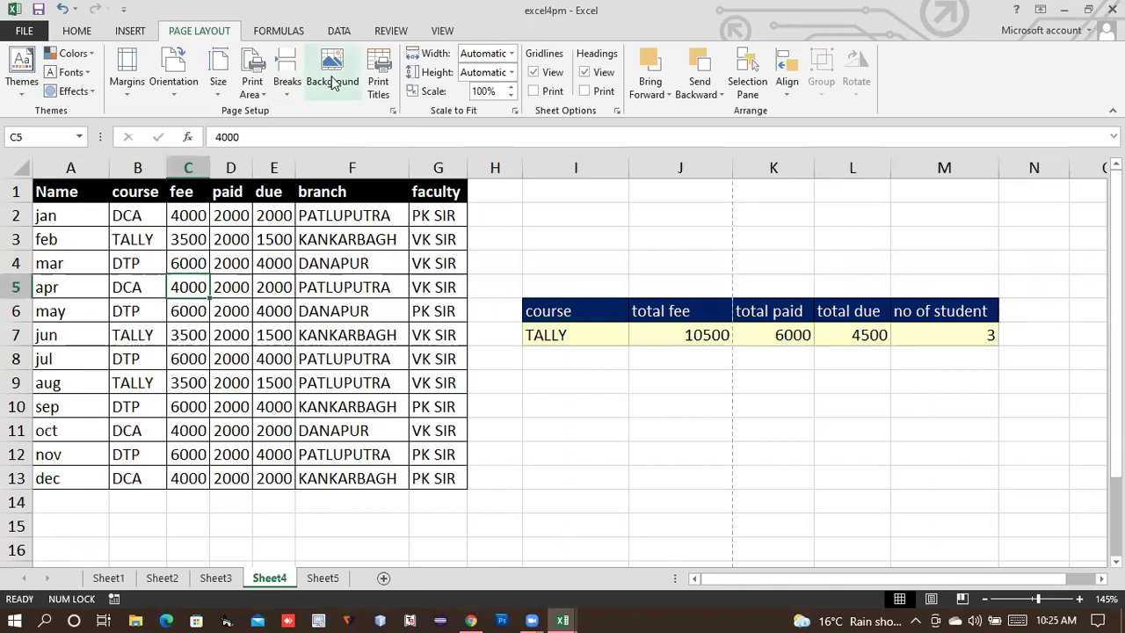
left_click(735, 461)
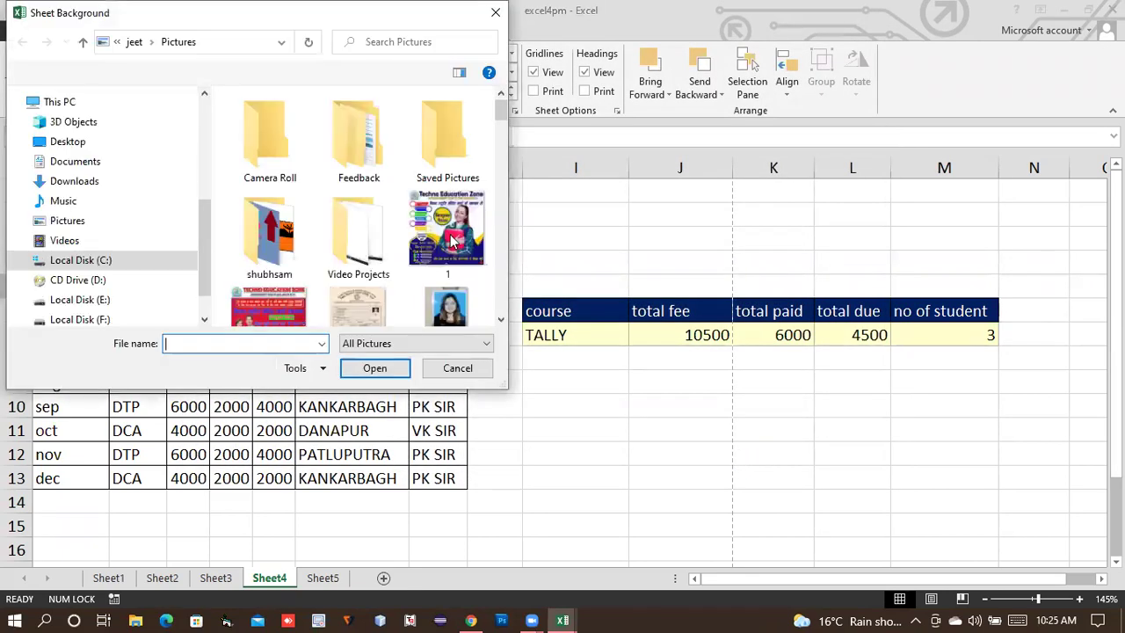
left_click_drag(500, 108, 502, 180)
double_click(458, 168)
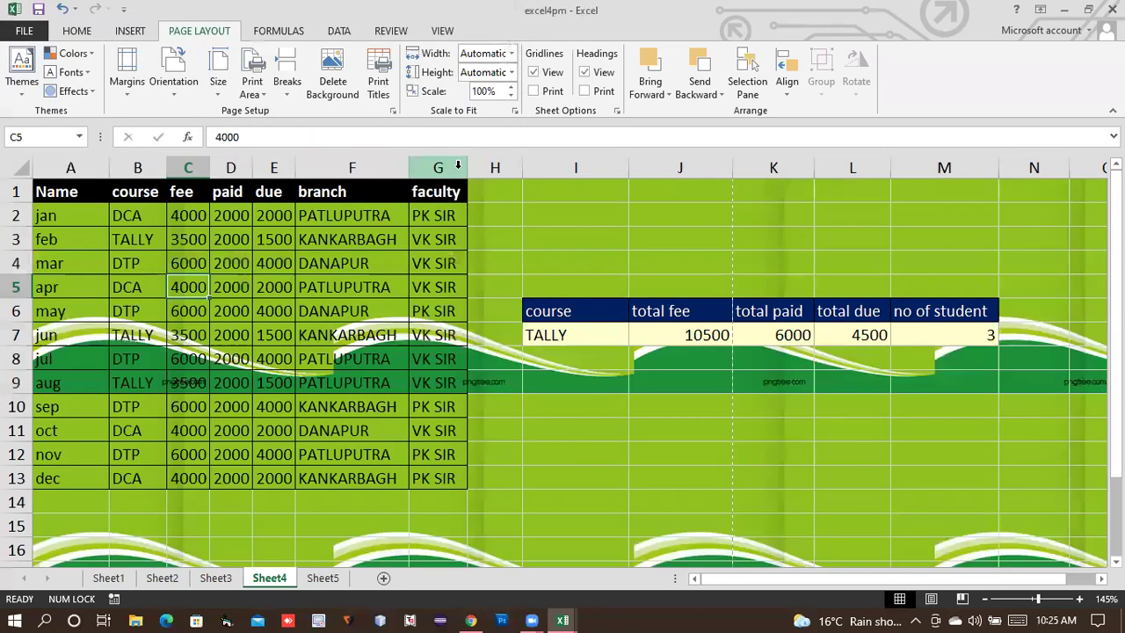
left_click(332, 81)
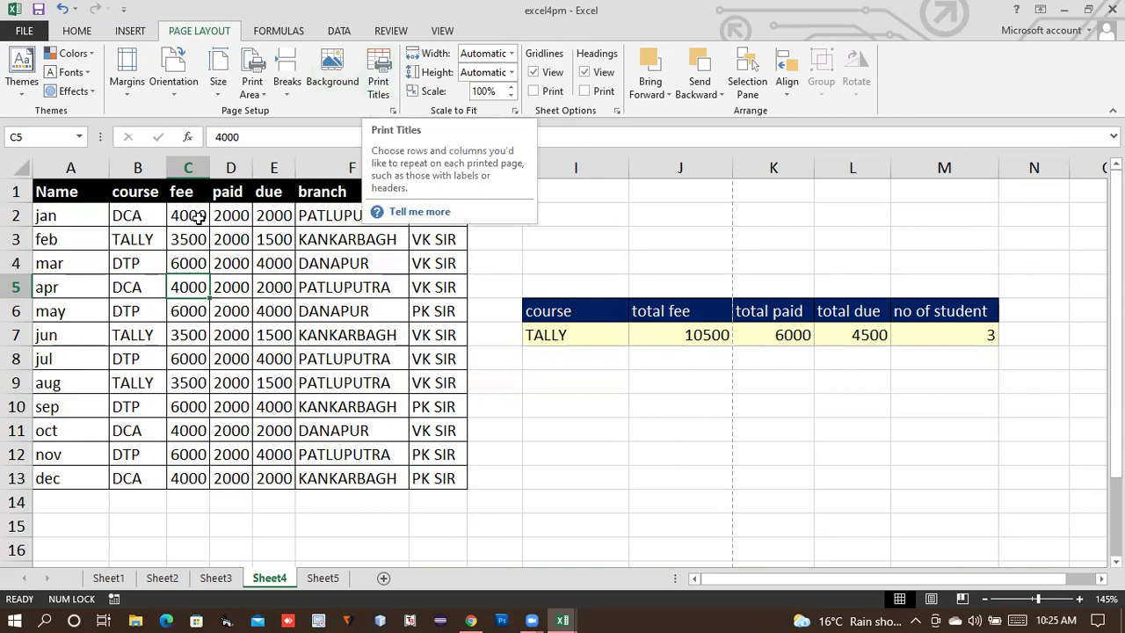
left_click(53, 192)
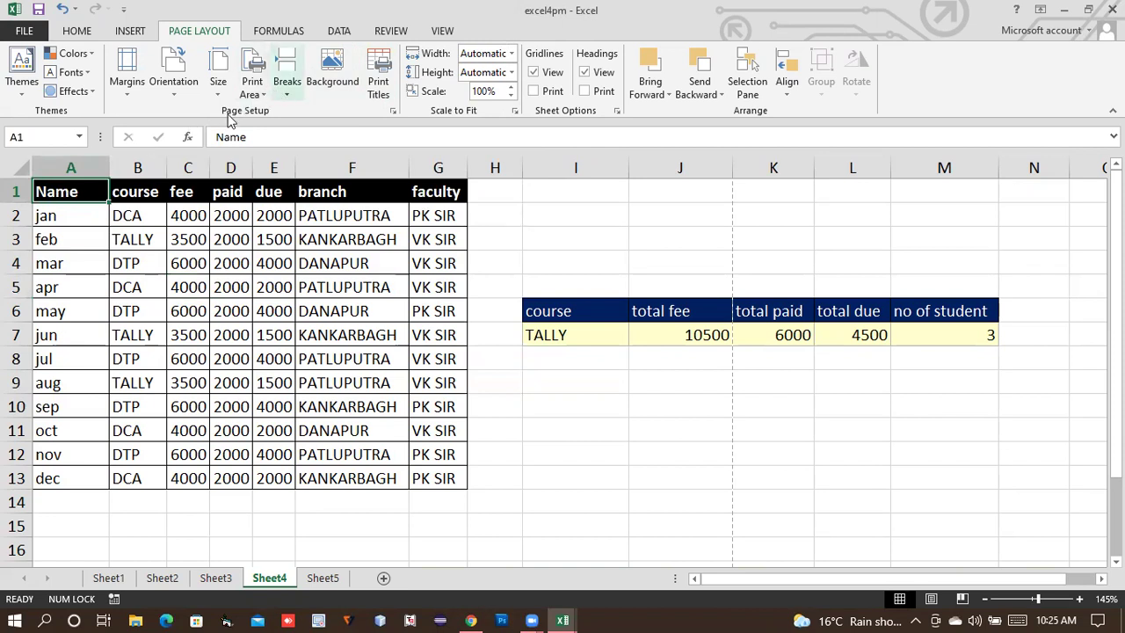
left_click(14, 190)
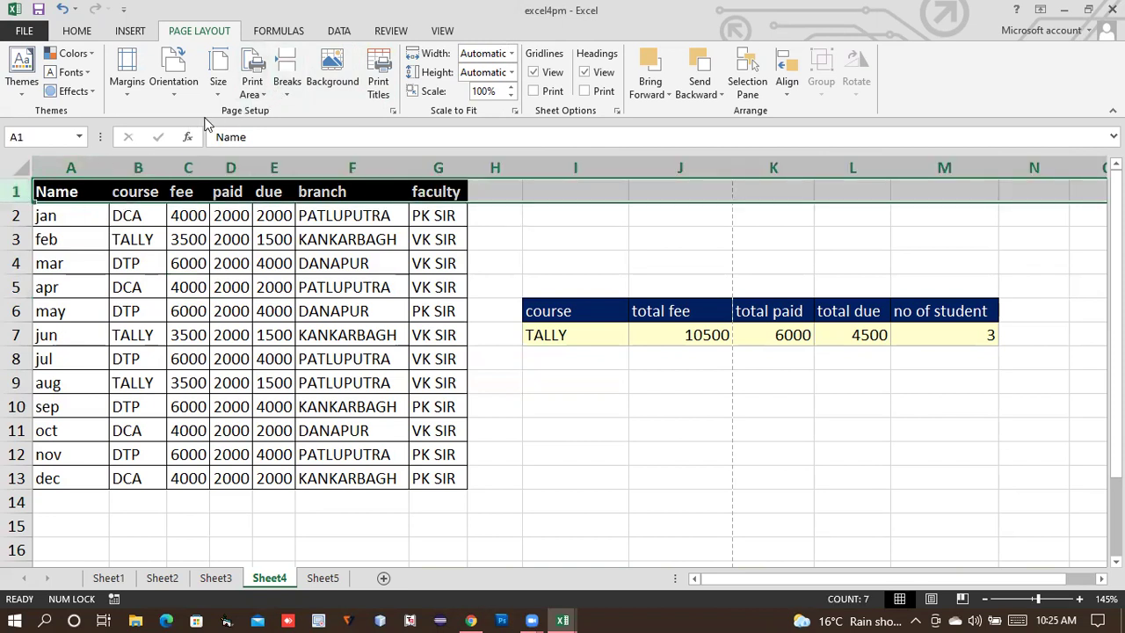
left_click(376, 86)
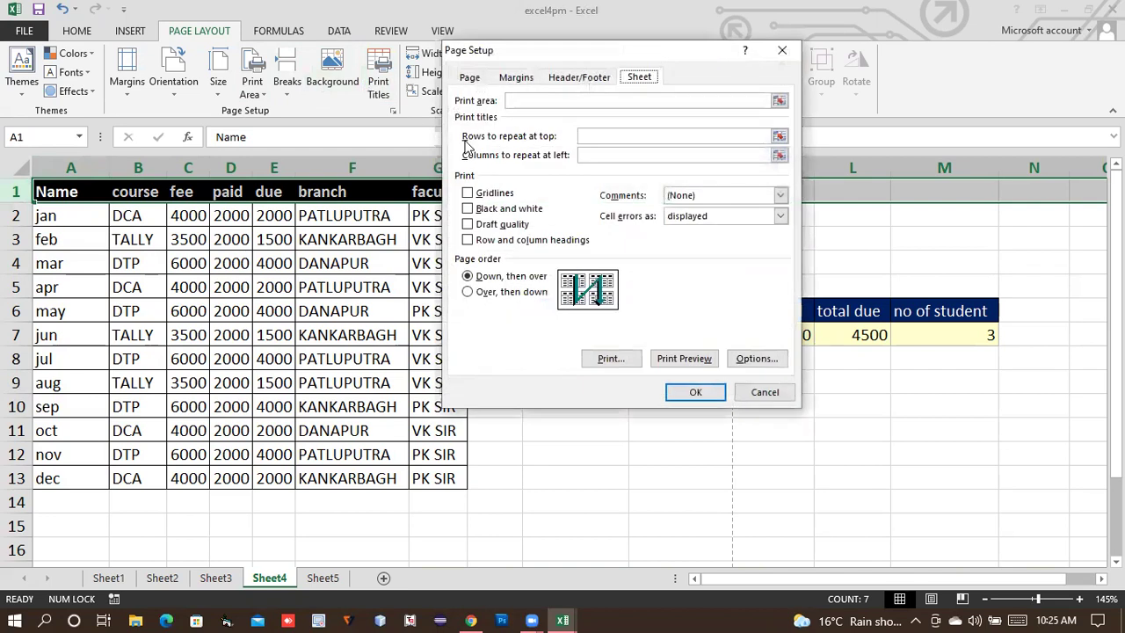
left_click(586, 137)
left_click(16, 191)
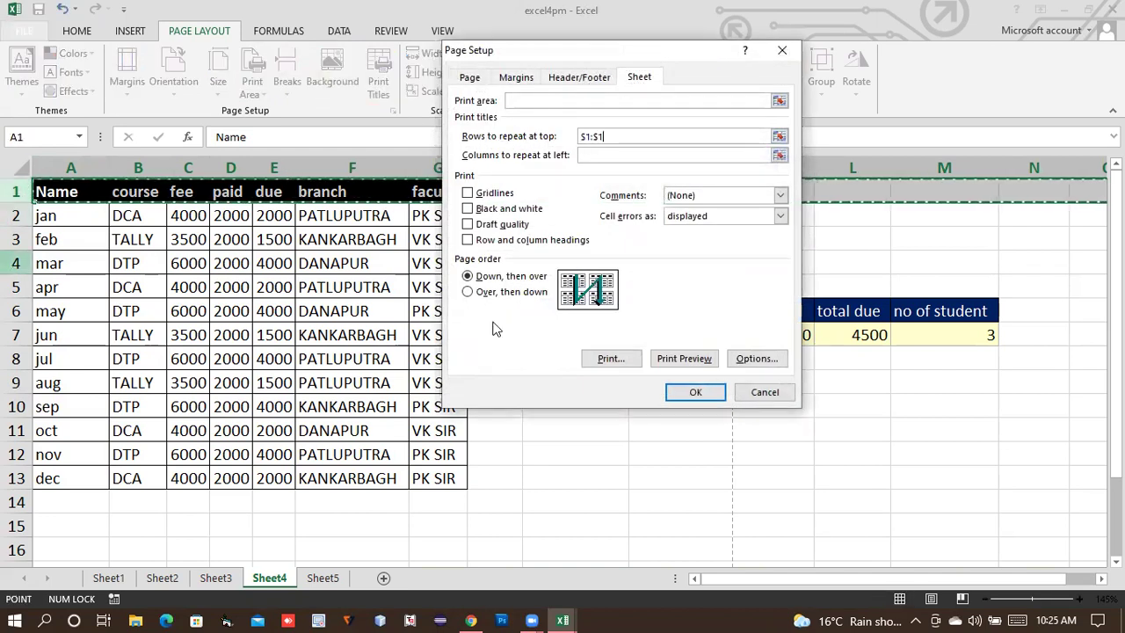
left_click(693, 392)
key("ctrl+p")
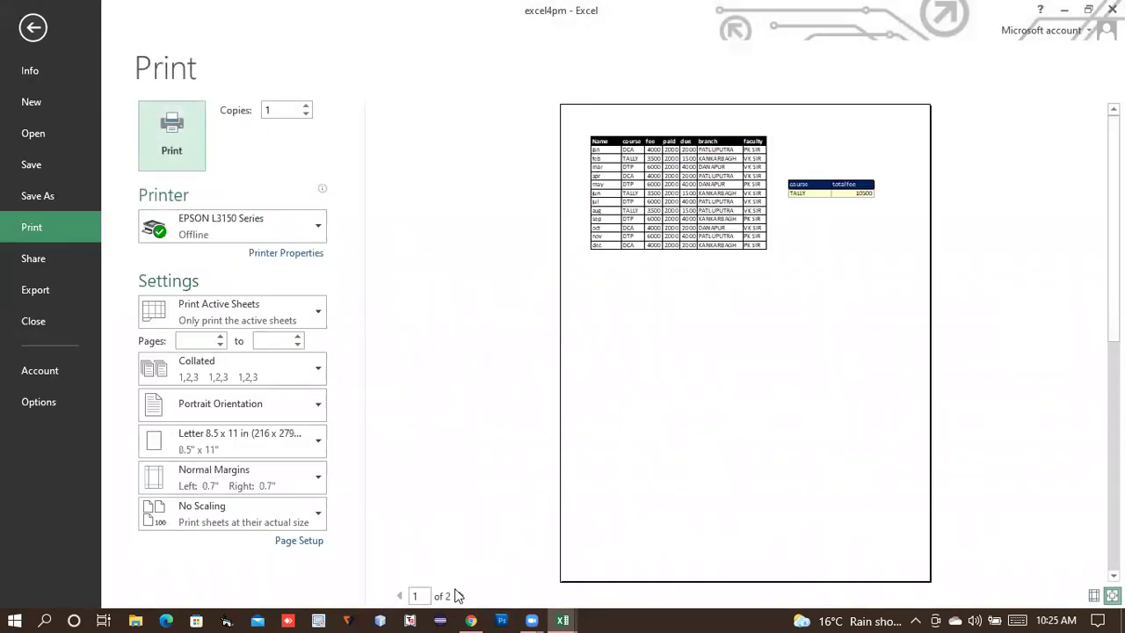
left_click(460, 596)
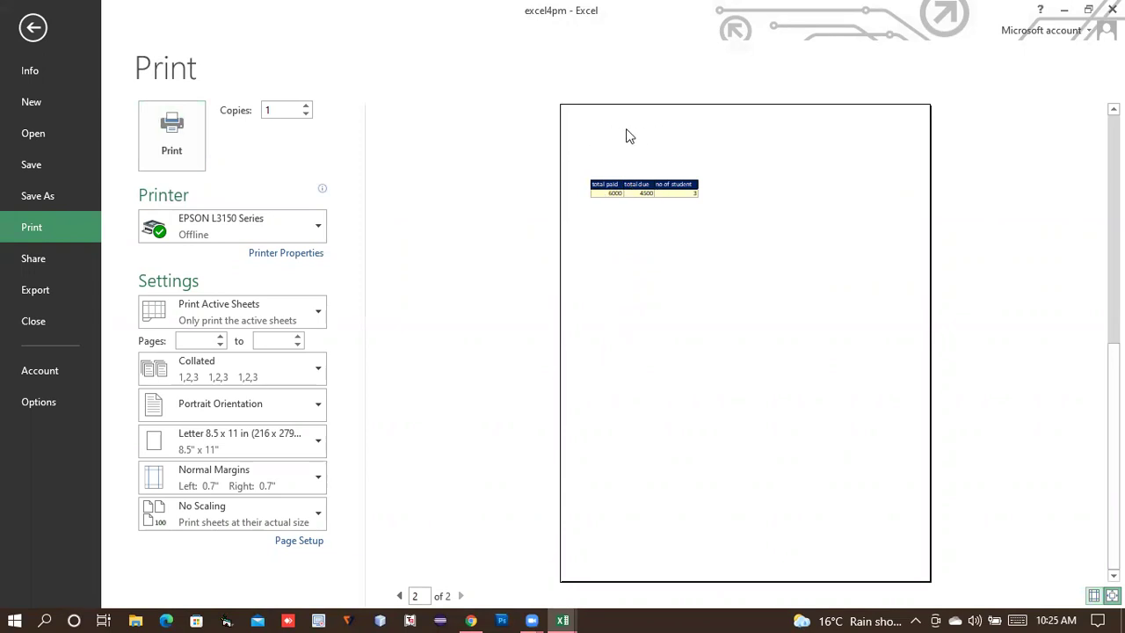
key("Escape")
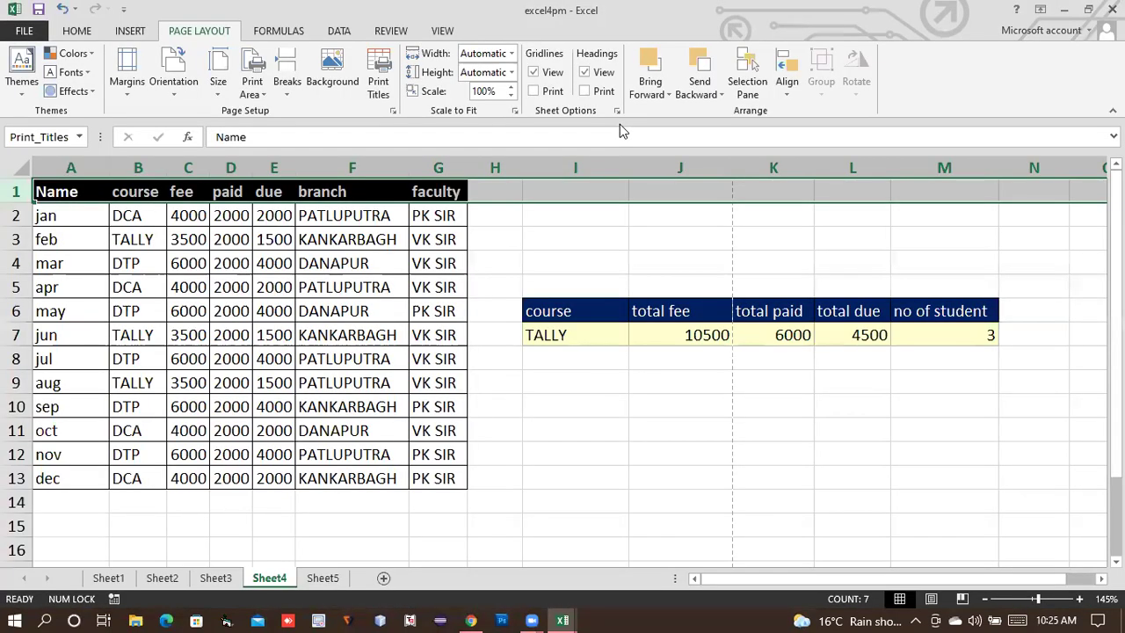
left_click(330, 231)
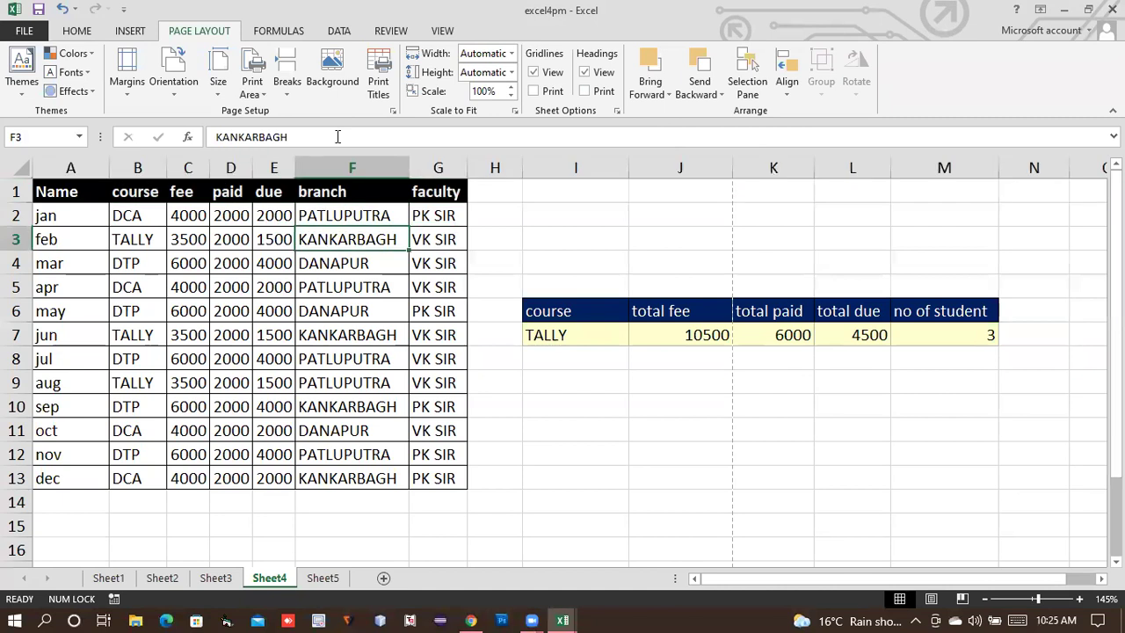
left_click(377, 84)
left_click(607, 136)
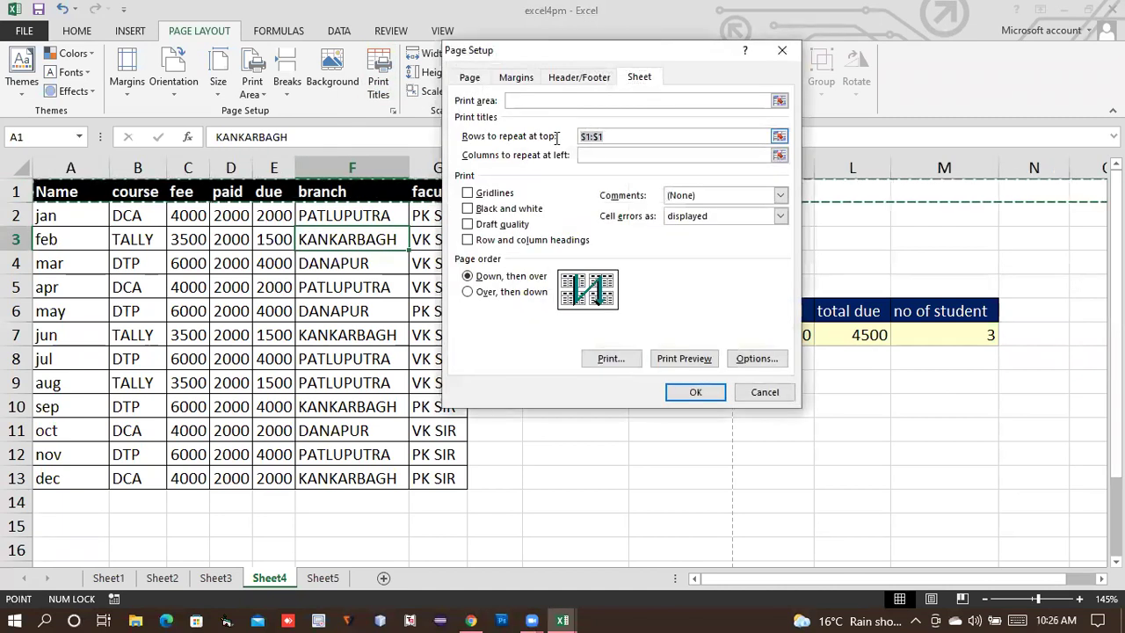
key("Delete")
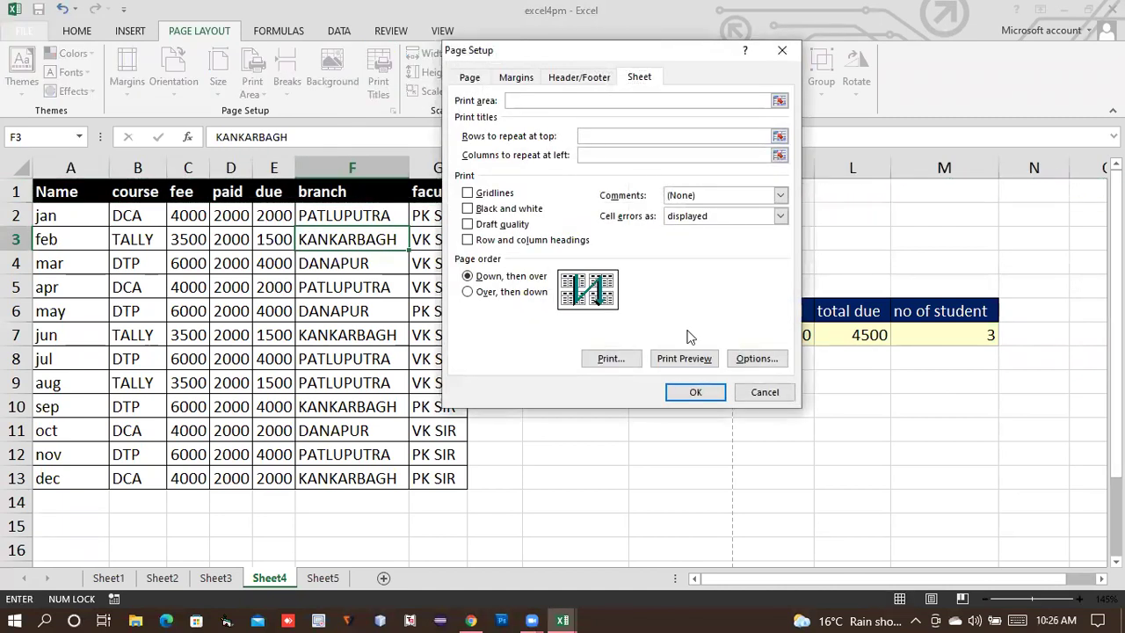
left_click(696, 392)
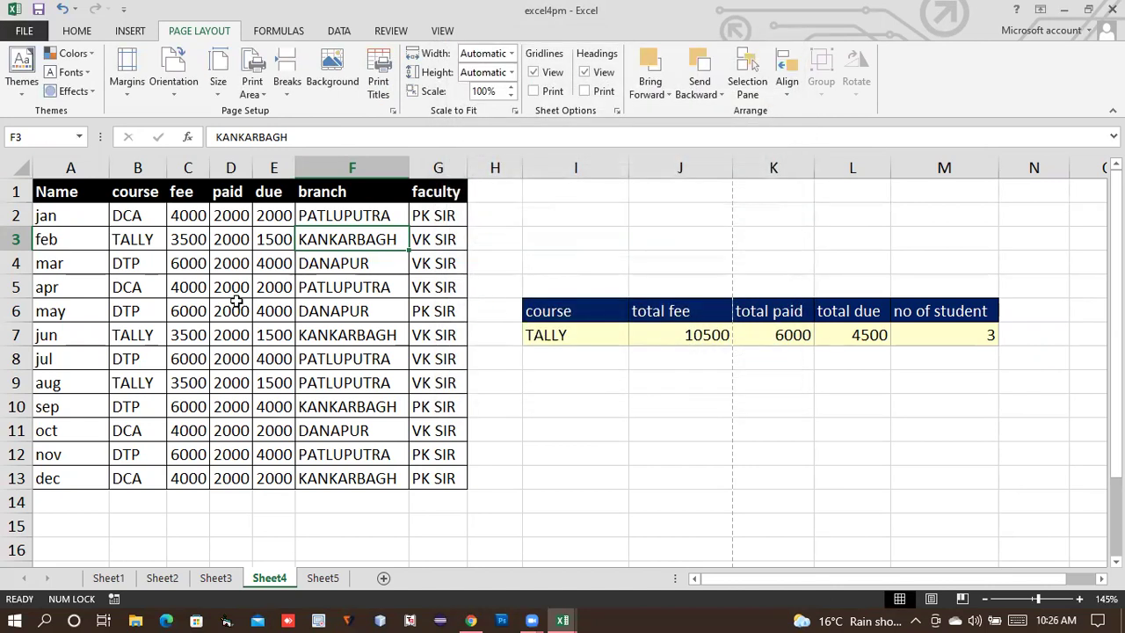
left_click(101, 281)
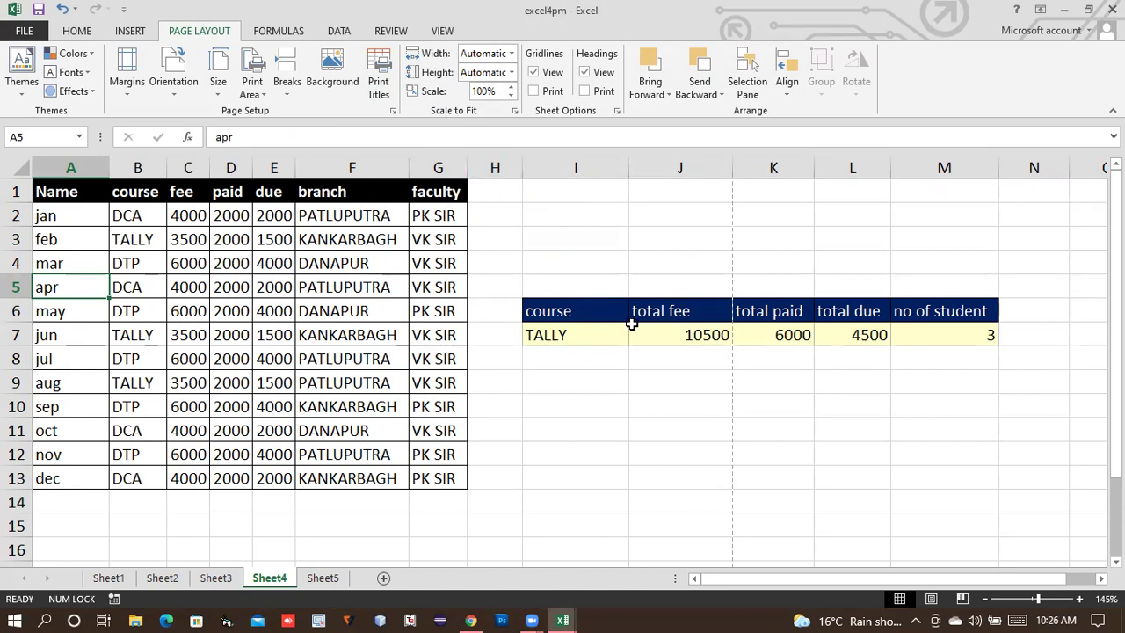
scroll(631, 323, "down", 2, "ctrl")
scroll(631, 323, "down", 1, "ctrl")
scroll(631, 323, "down", 1, "ctrl")
scroll(630, 324, "down", 2, "ctrl")
scroll(631, 324, "down", 3, "ctrl")
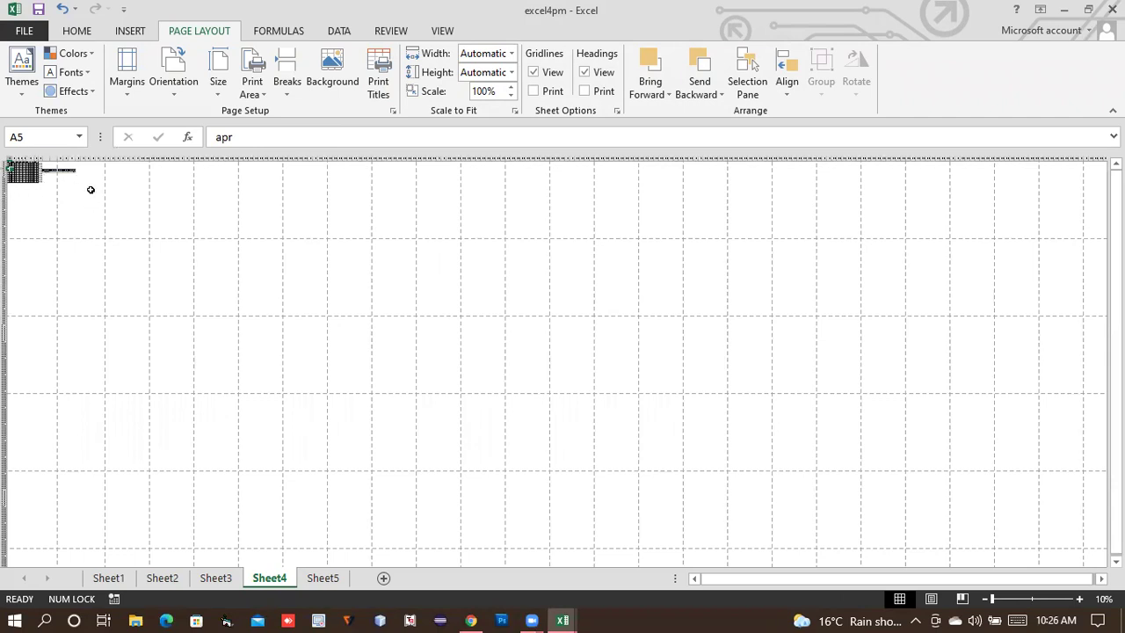
left_click(442, 31)
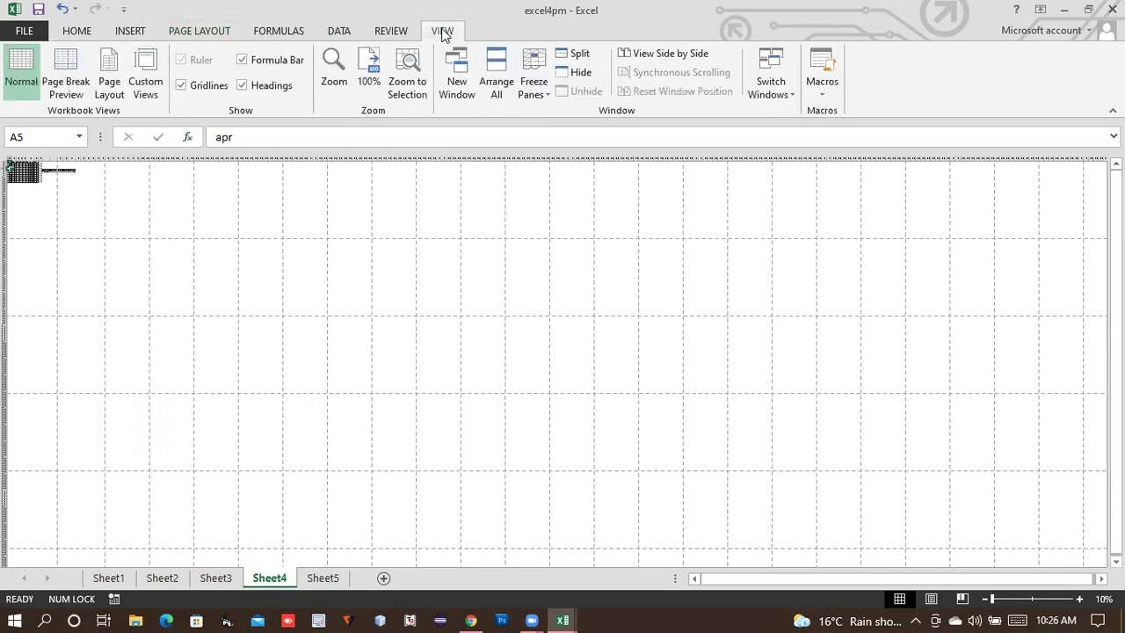
left_click(69, 81)
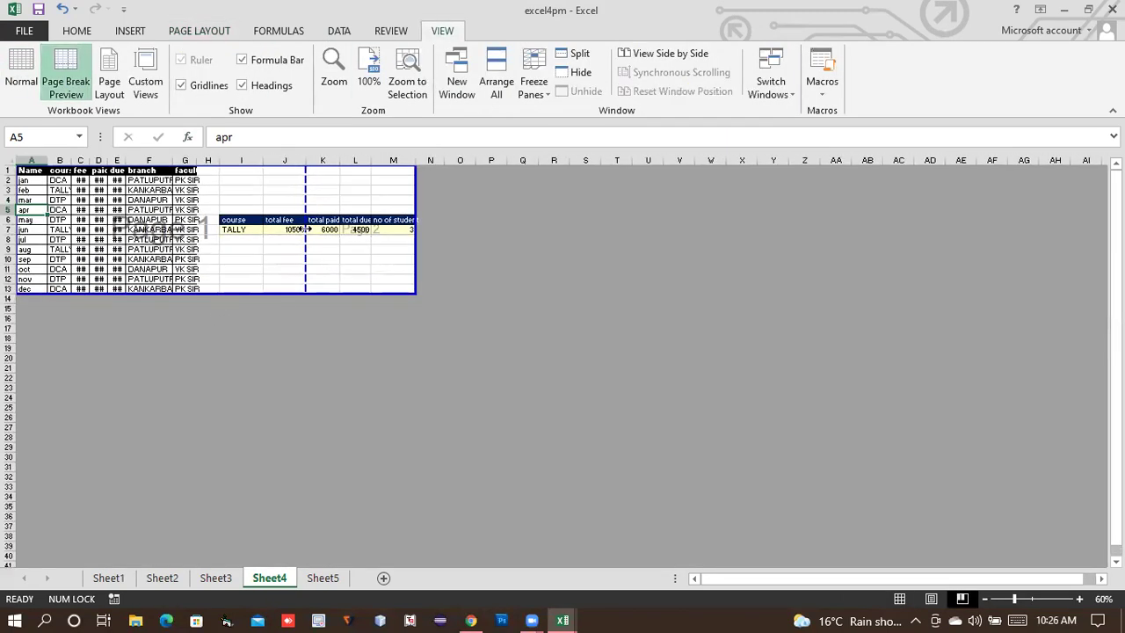
scroll(303, 227, "up", 7)
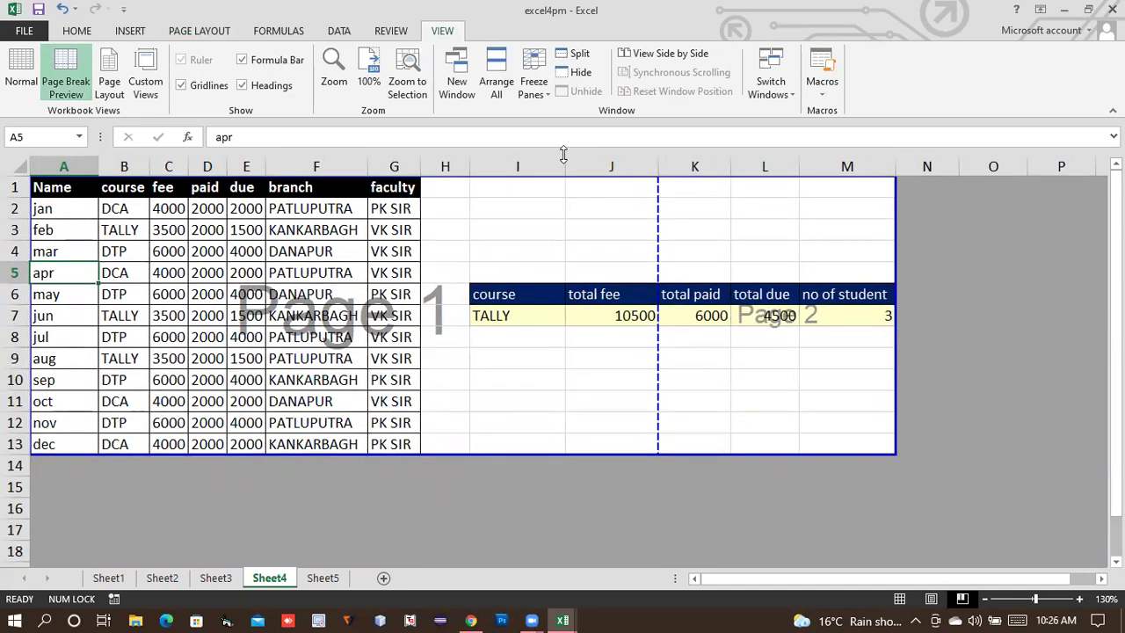
left_click(21, 74)
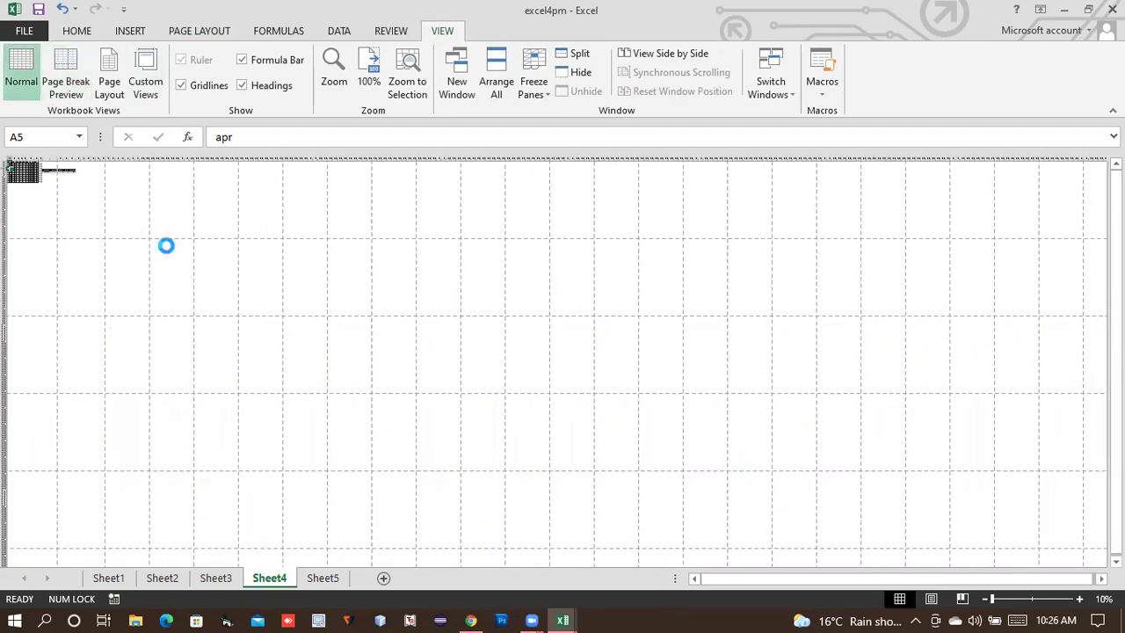
scroll(163, 244, "up", 8)
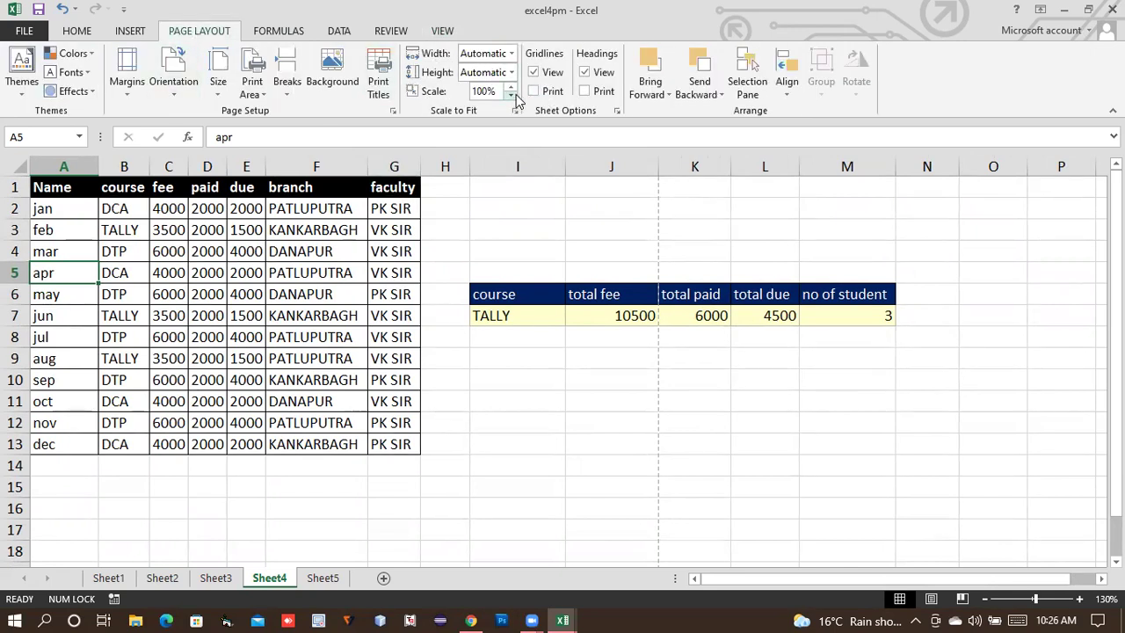
Step: Step the print scale down through 85% and 80% to 75%, then confirm the one-page preview
left_click(512, 94)
left_click(511, 94)
left_click(510, 94)
left_click(510, 94)
left_click(510, 94)
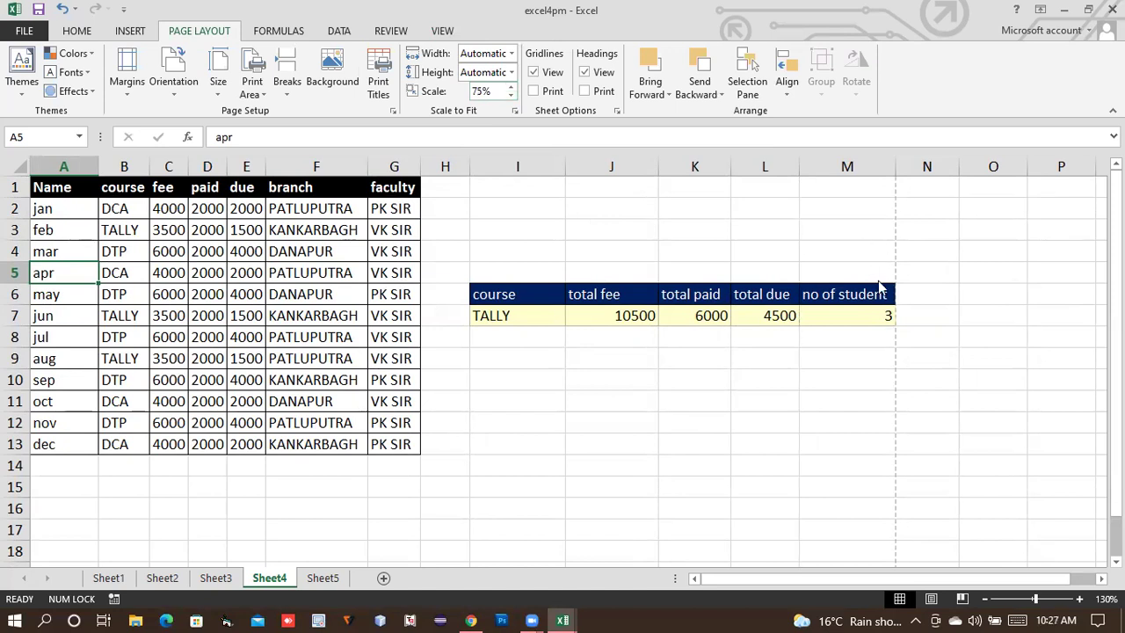
key("ctrl+p")
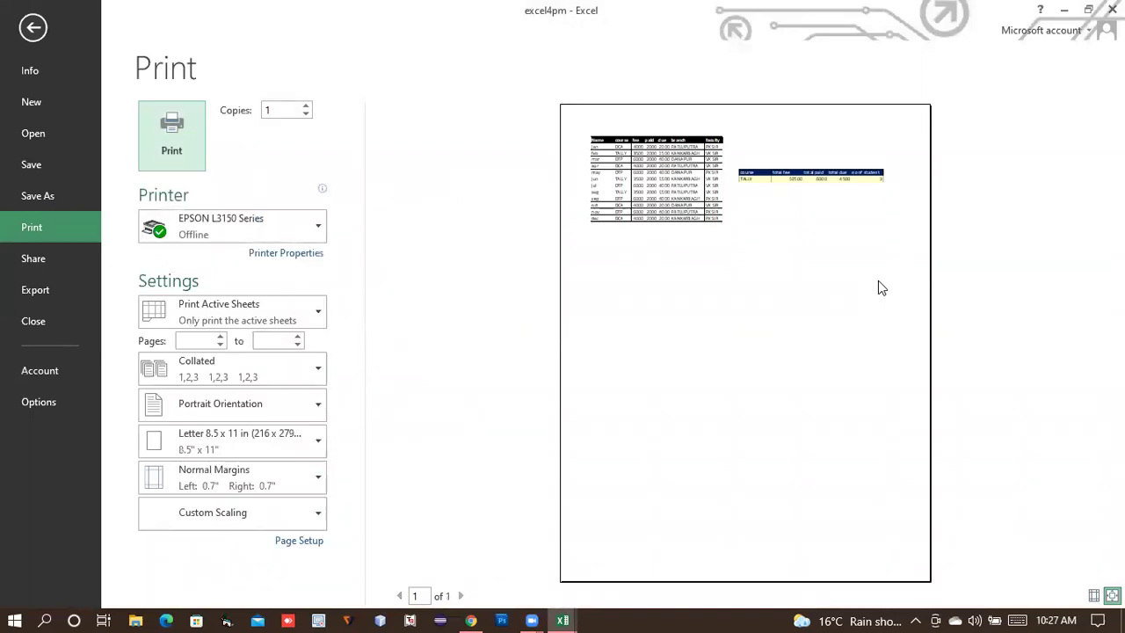
key("Escape")
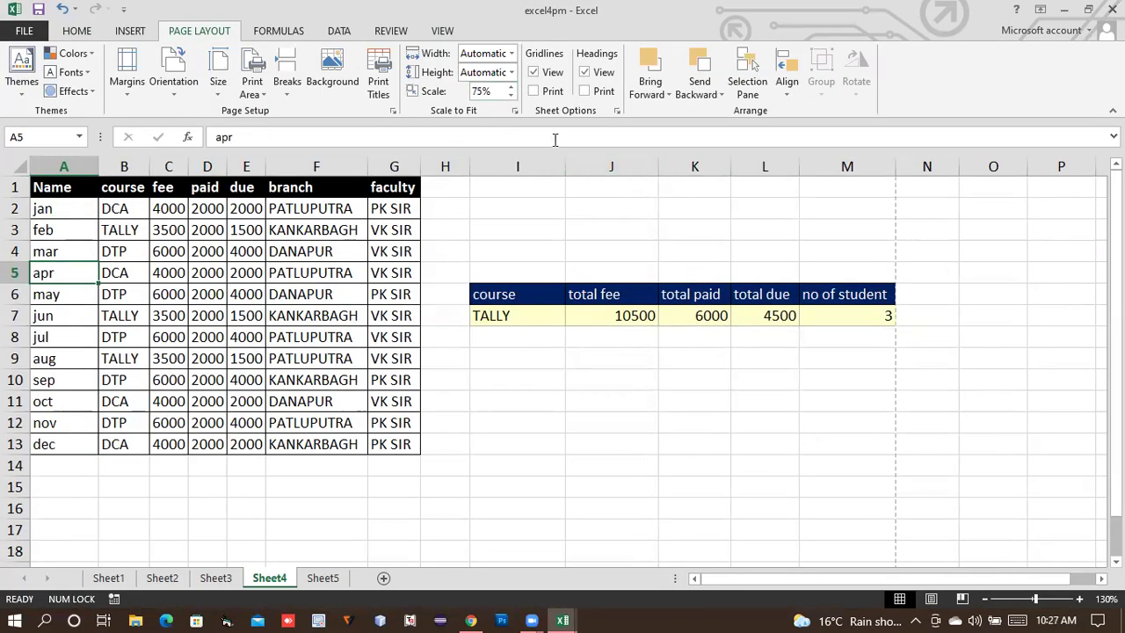
Step: Raise the print scale step by step to 130% and check the print preview
left_click(511, 87)
left_click(511, 87)
left_click(510, 87)
left_click(511, 87)
left_click(510, 87)
left_click(511, 87)
left_click(511, 87)
left_click(511, 88)
left_click(511, 88)
left_click(512, 88)
left_click(512, 88)
key("ctrl+p")
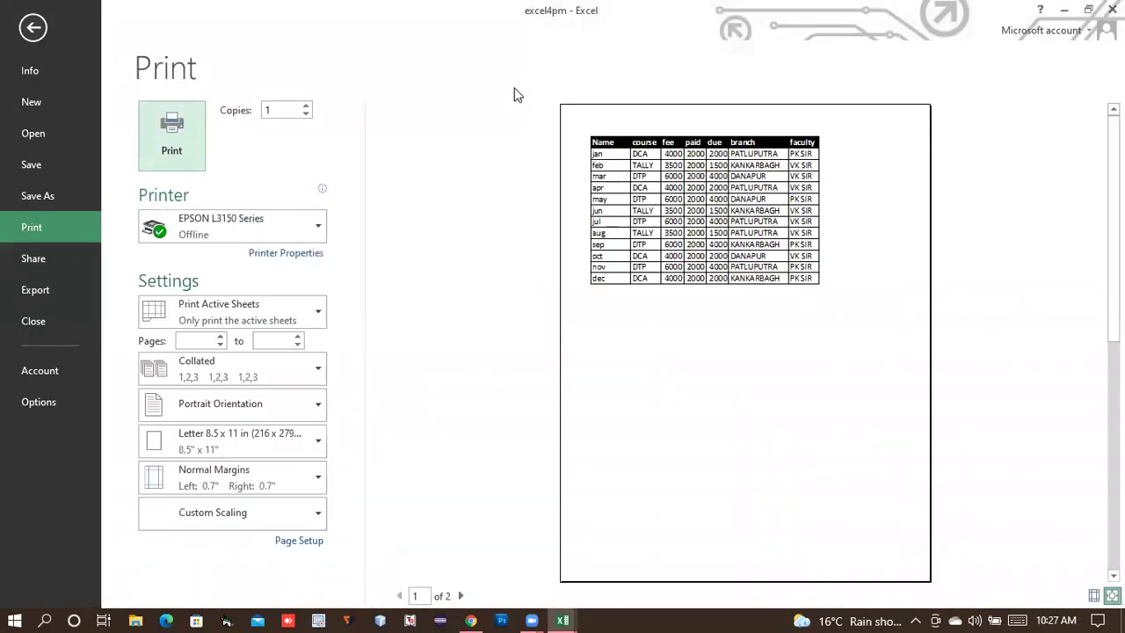
key("Escape")
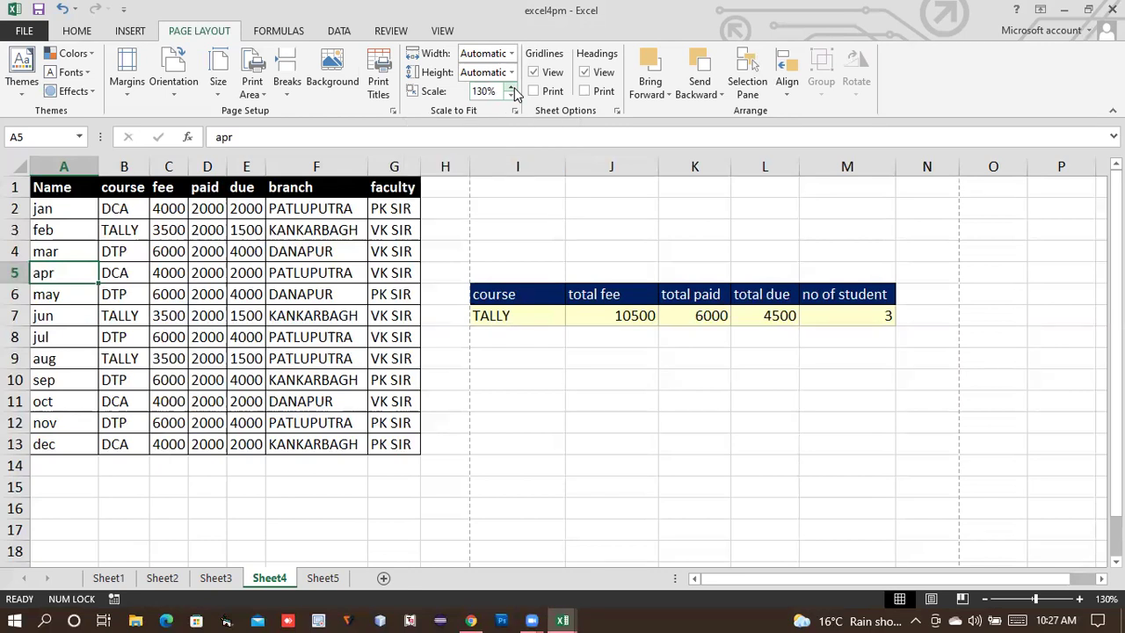
Step: Enter 100 in the Scale box to return the print scale to 100%
left_click(475, 92)
key("Return")
type("100")
key("Return")
key("Return")
Step: Open the fit-to-width page choices and close them without changing anything
left_click(509, 54)
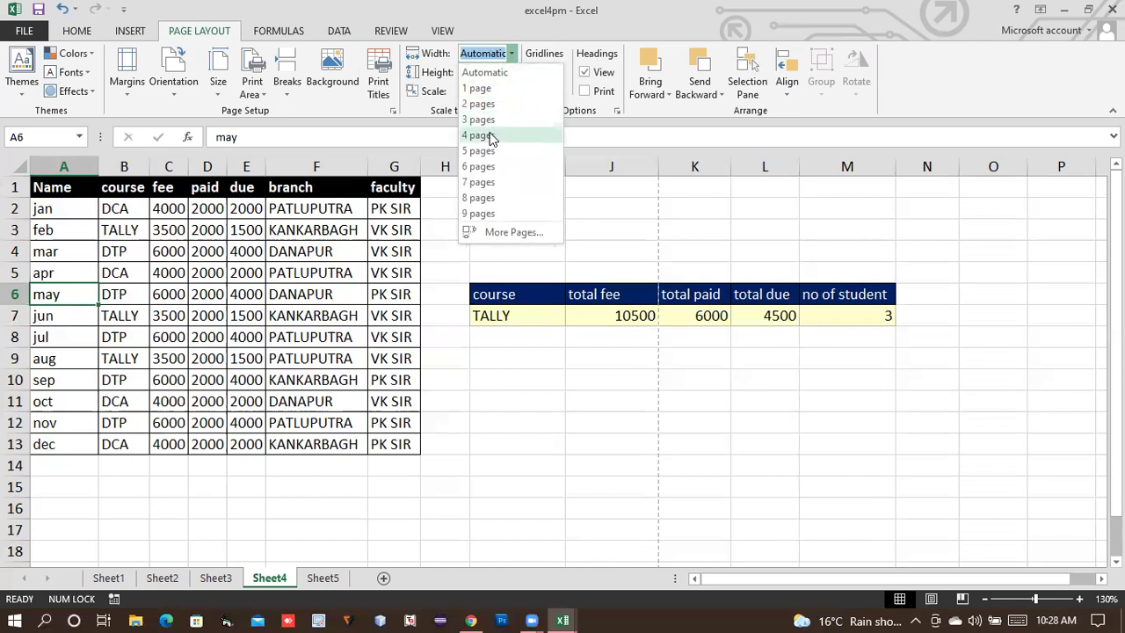
left_click(635, 139)
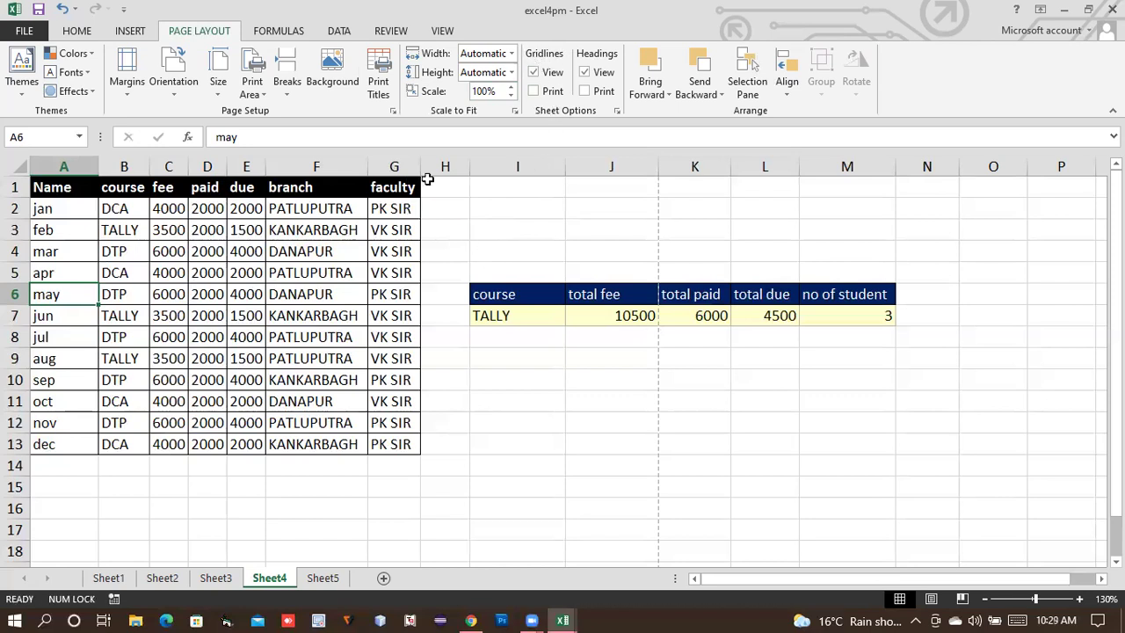
Step: Switch to Sheet5 and hide its gridlines
left_click(492, 401)
left_click(322, 578)
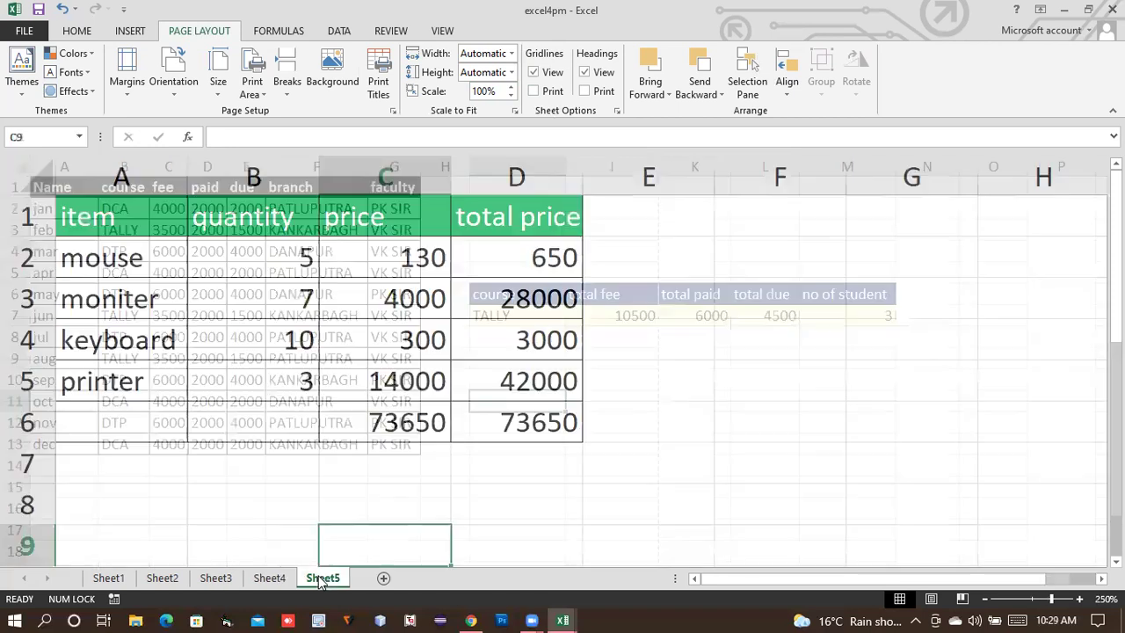
left_click(624, 297)
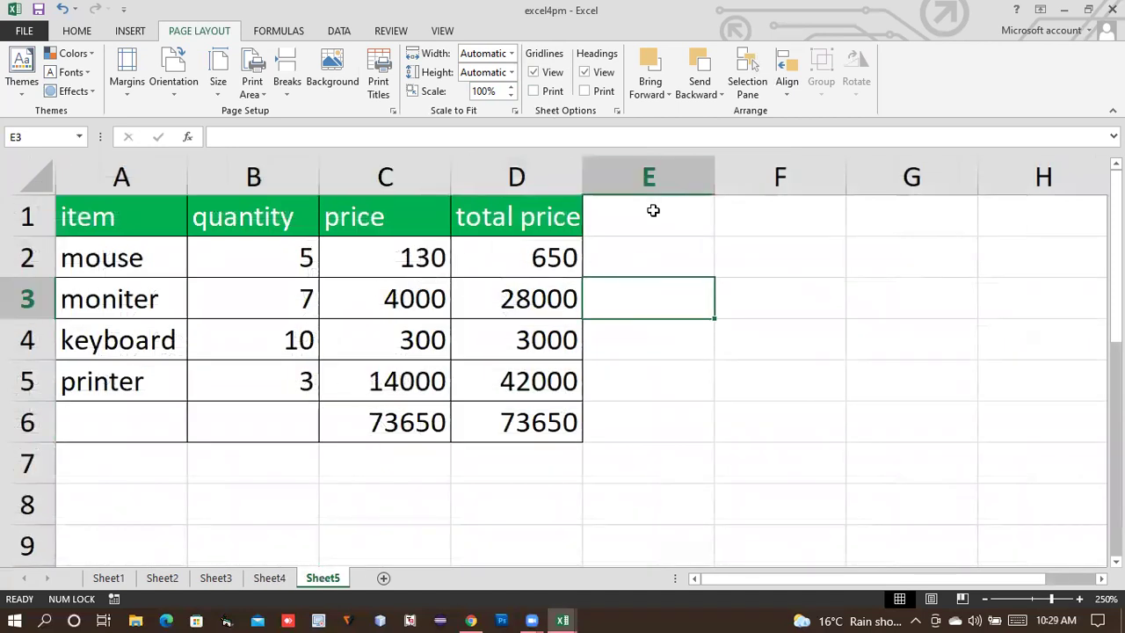
left_click(533, 72)
left_click(771, 343)
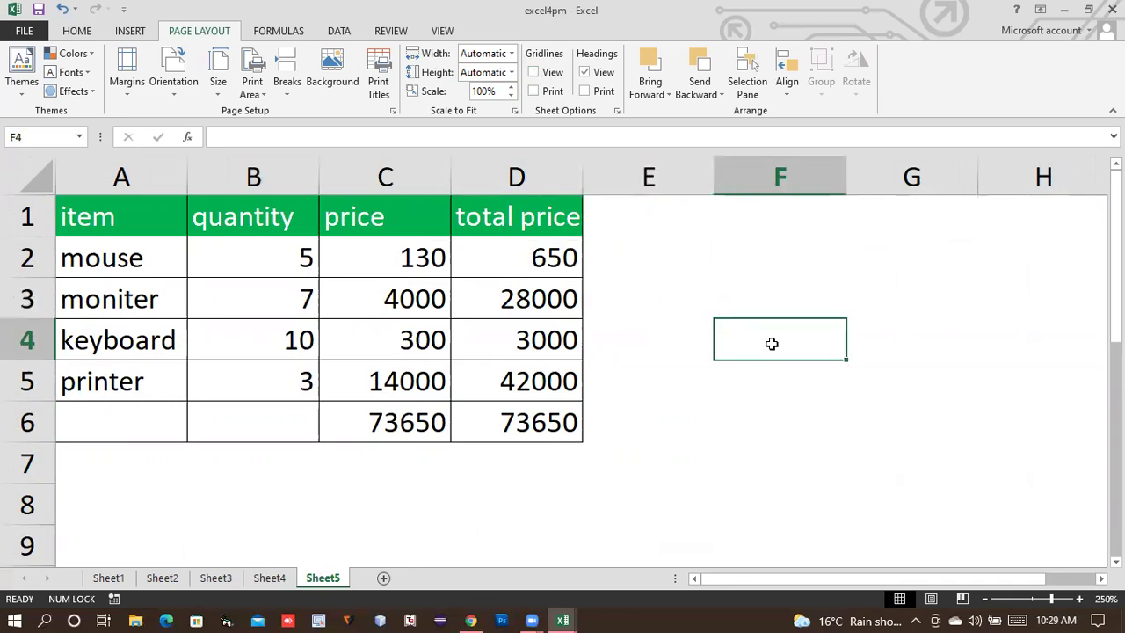
Step: Add a new sheet and toggle its gridlines off and on from Page Layout and View
left_click(383, 577)
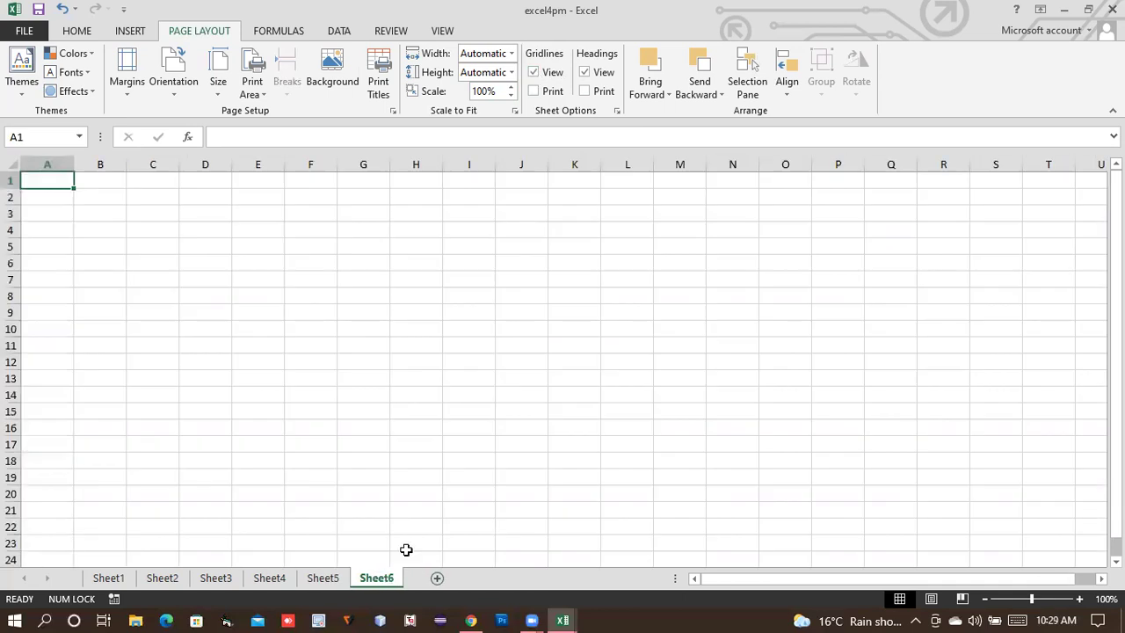
left_click(533, 72)
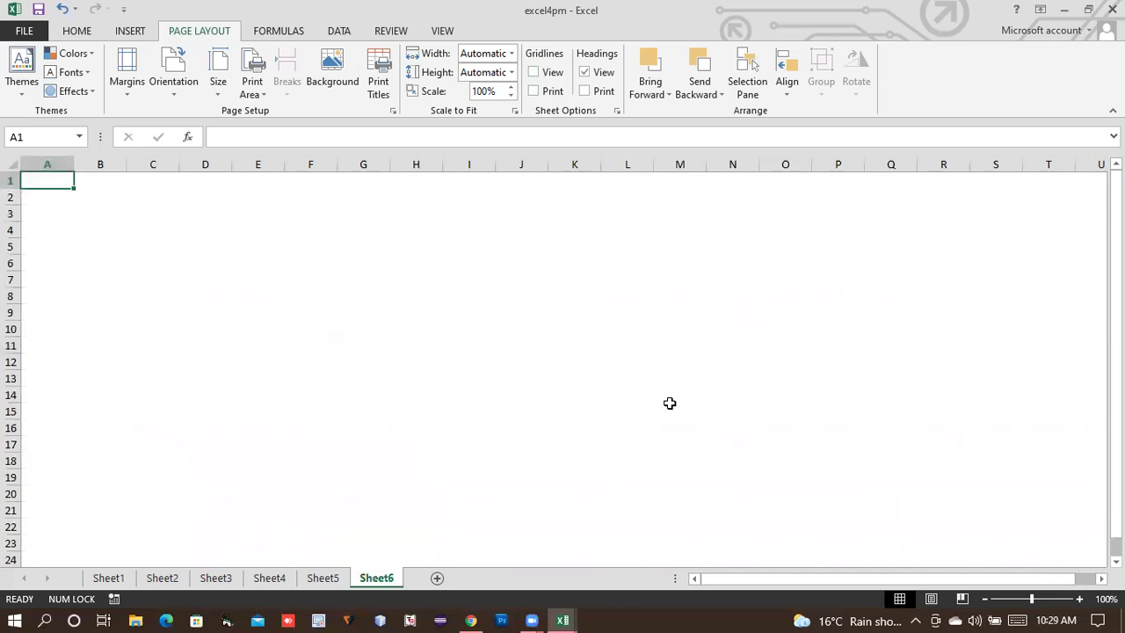
left_click(534, 72)
left_click(534, 72)
left_click(533, 72)
left_click(442, 32)
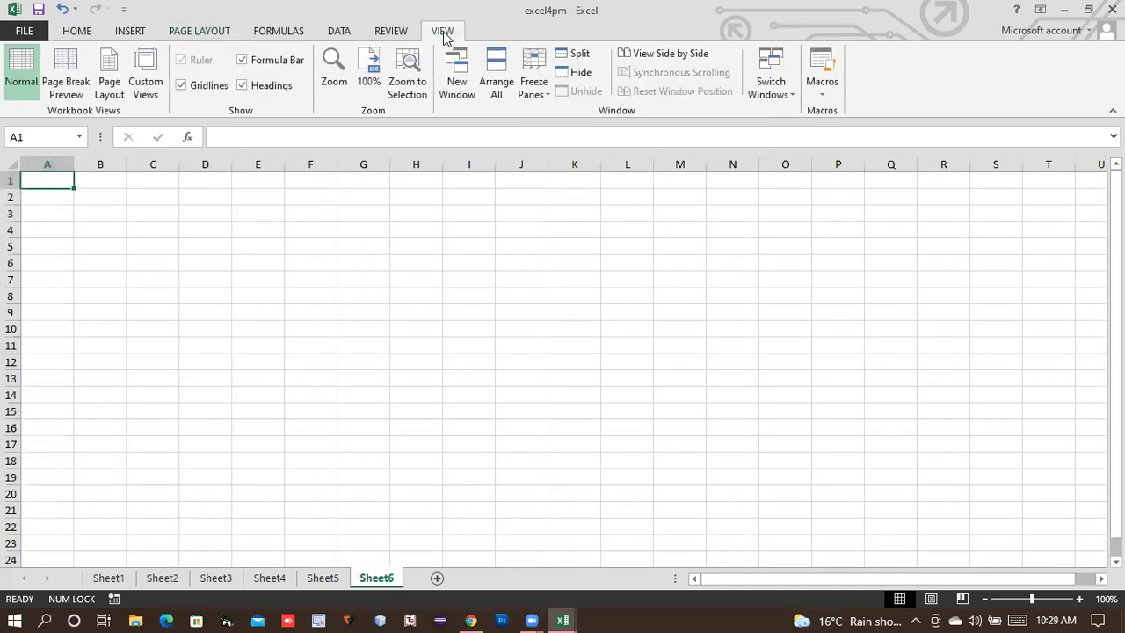
left_click(181, 85)
left_click(181, 85)
Step: Enter 1, 2 and 4 down column A starting at A1
left_click(78, 32)
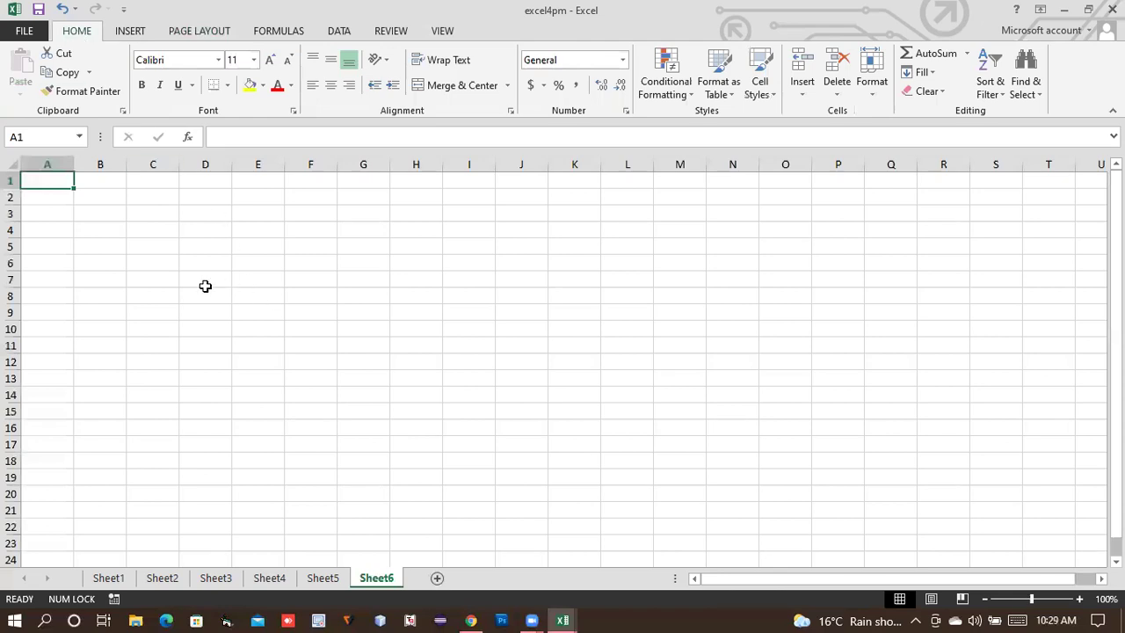
type("1")
key("Return")
type("2")
key("Return")
type("4")
key("Return")
Step: Enter 2 and 4 in cells B1 and B2
key("Up")
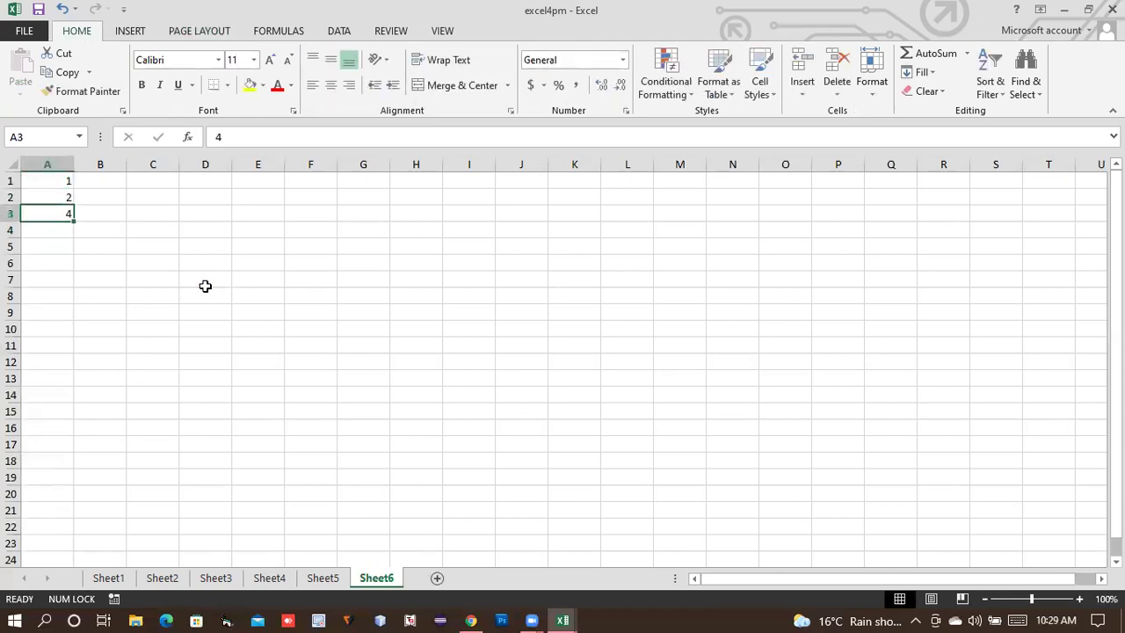
key("Up")
key("Up")
key("Right")
type("2")
key("Return")
type("4")
key("Return")
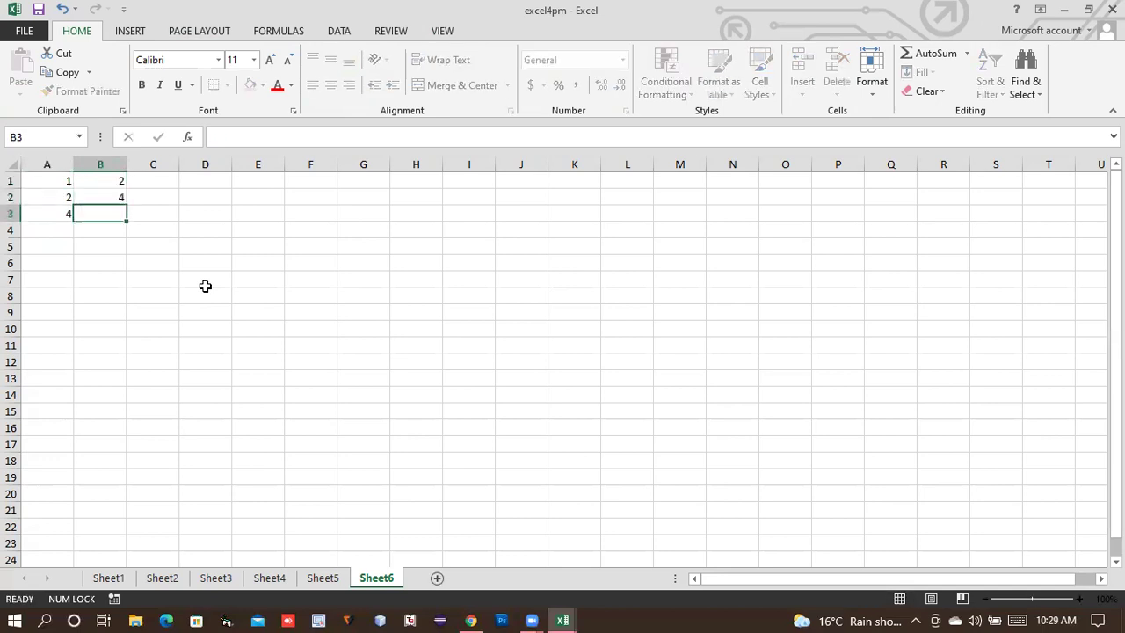
Step: Select the A1:B2 starting pattern, then check the sheet in print preview at actual size
mouse_move(42, 181)
left_mouse_down()
mouse_move(88, 197)
mouse_move(128, 386)
mouse_move(469, 402)
left_mouse_up()
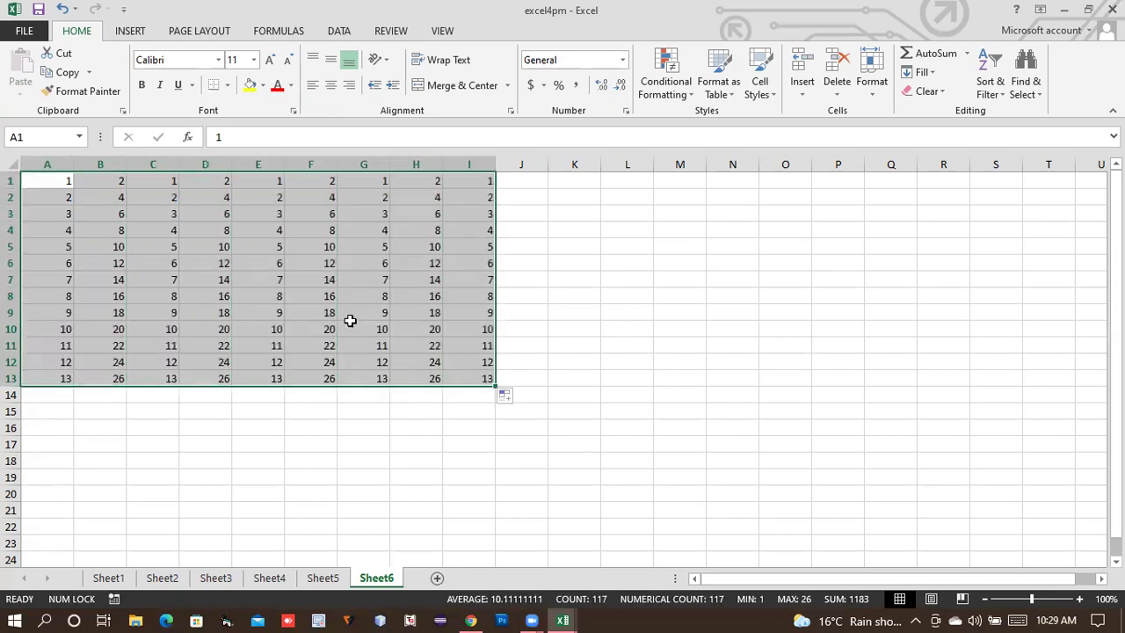
left_click(236, 265)
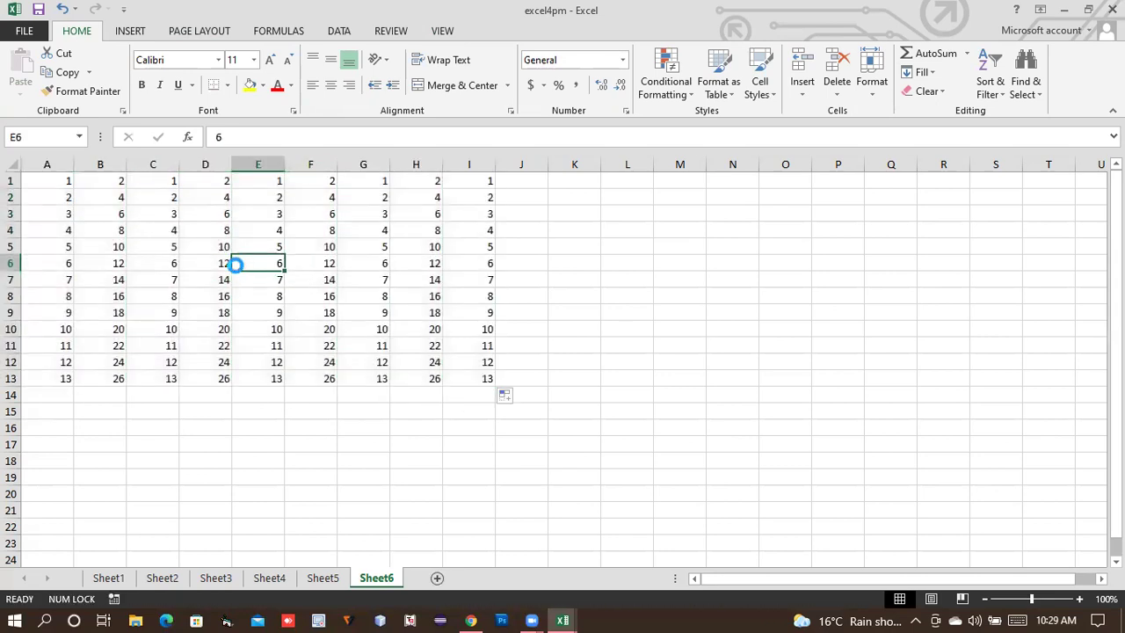
key("ctrl+p")
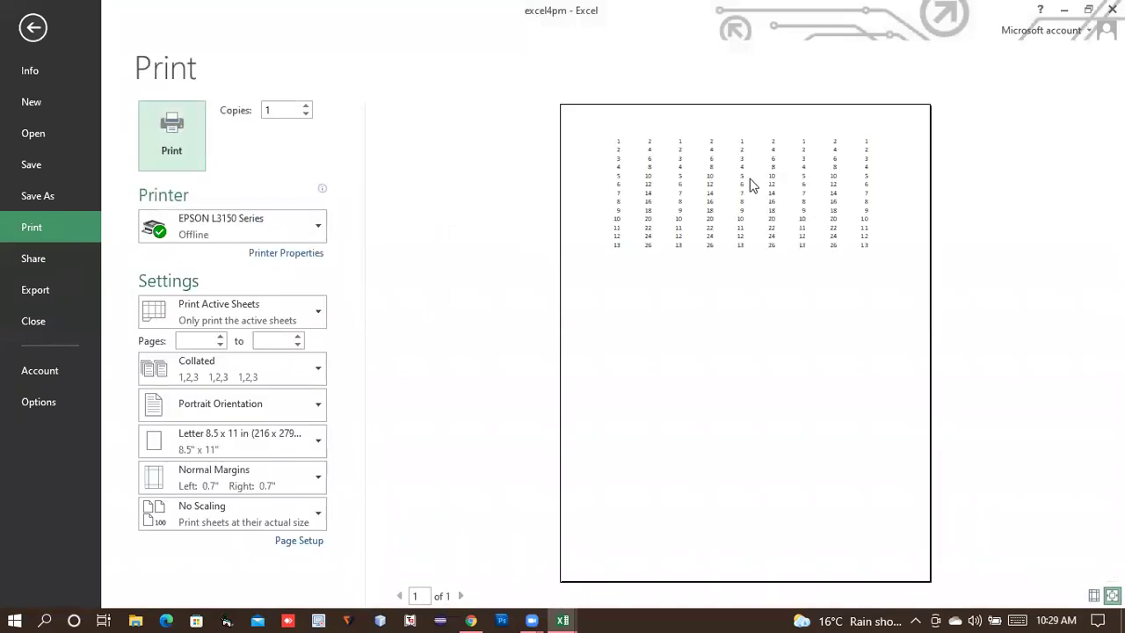
left_click(748, 181)
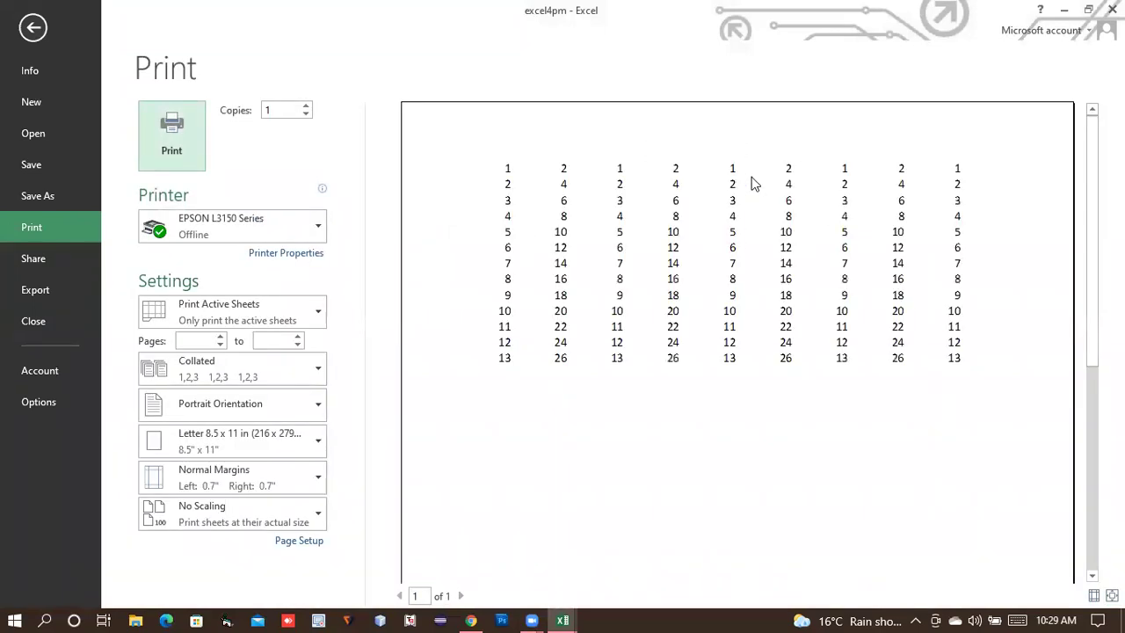
key("Escape")
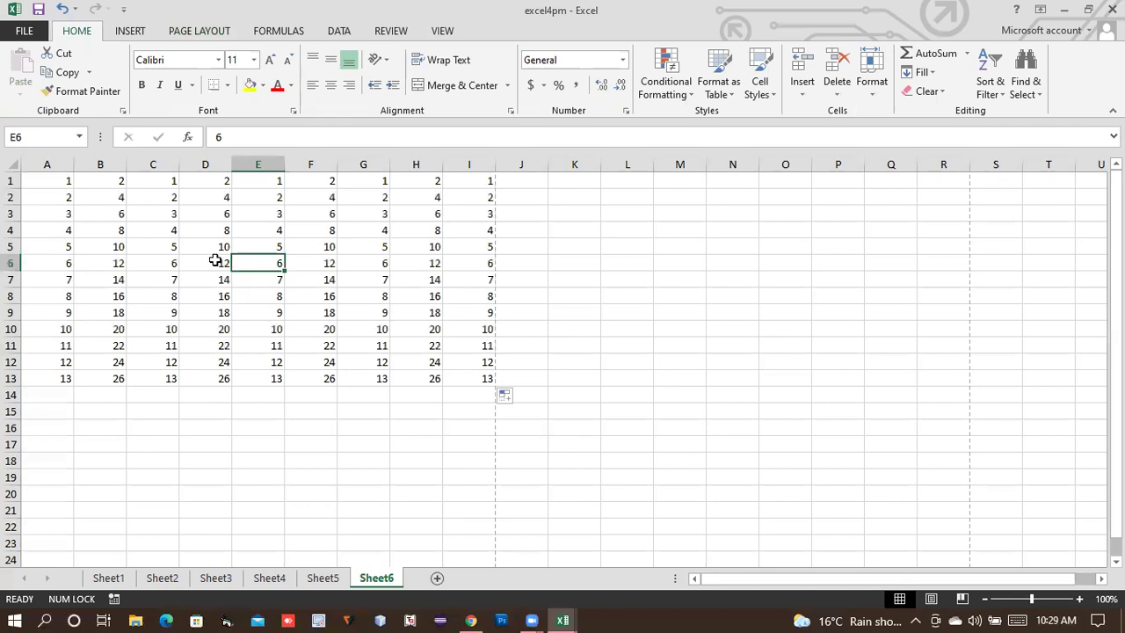
key("Left")
Step: Apply All Borders to A1:I13 and check the ruled grid in print preview
left_click_drag(50, 180, 466, 379)
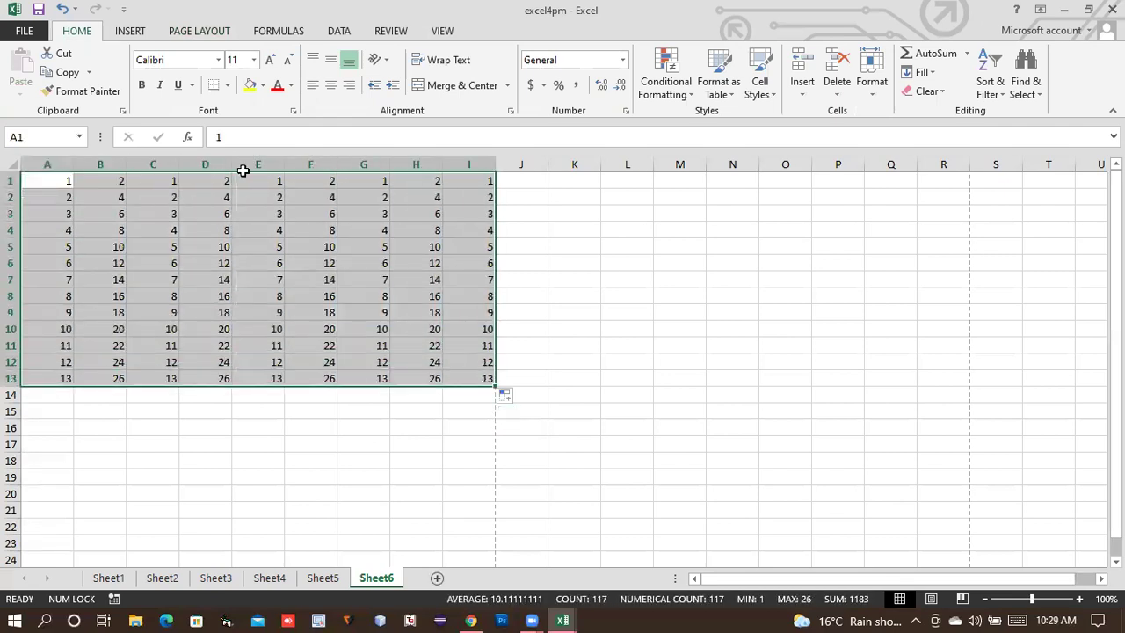
left_click(226, 85)
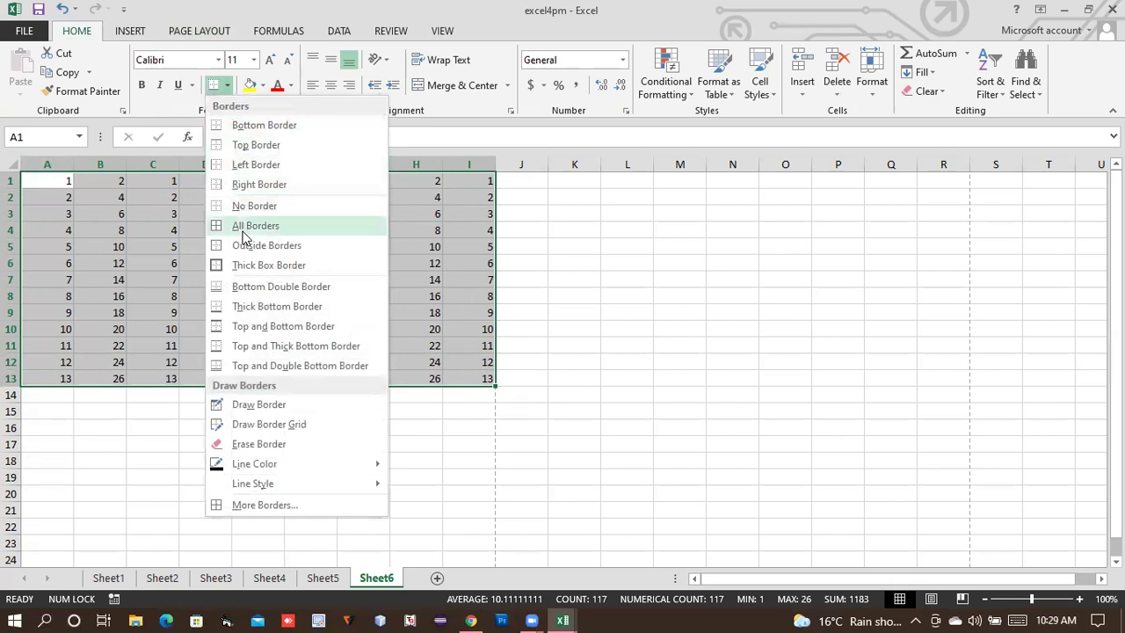
left_click(245, 234)
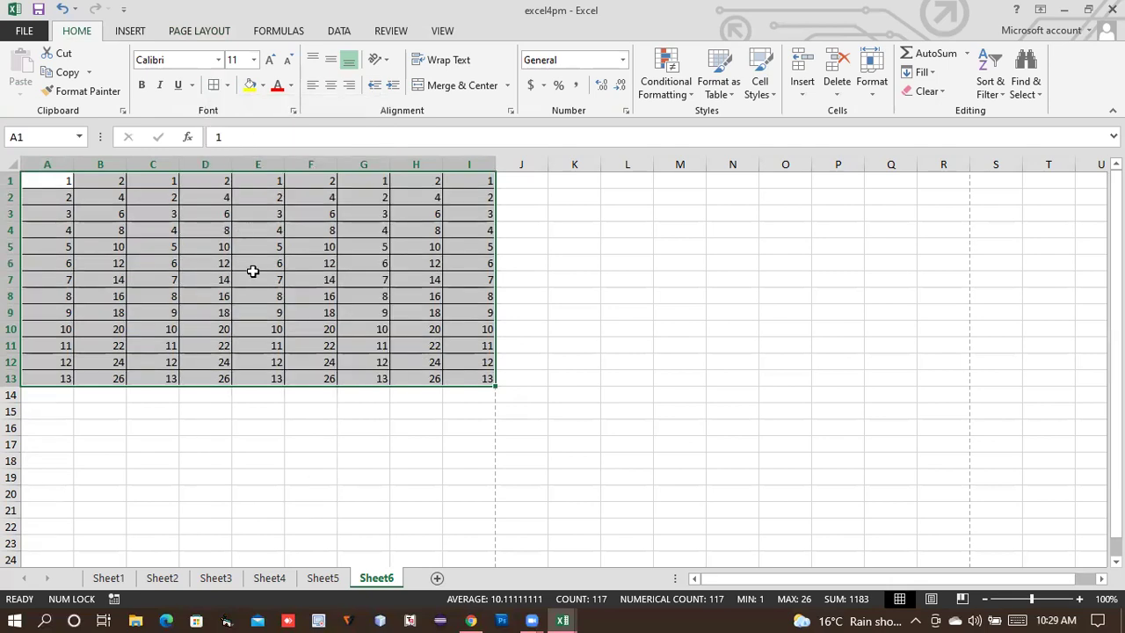
key("ctrl+p")
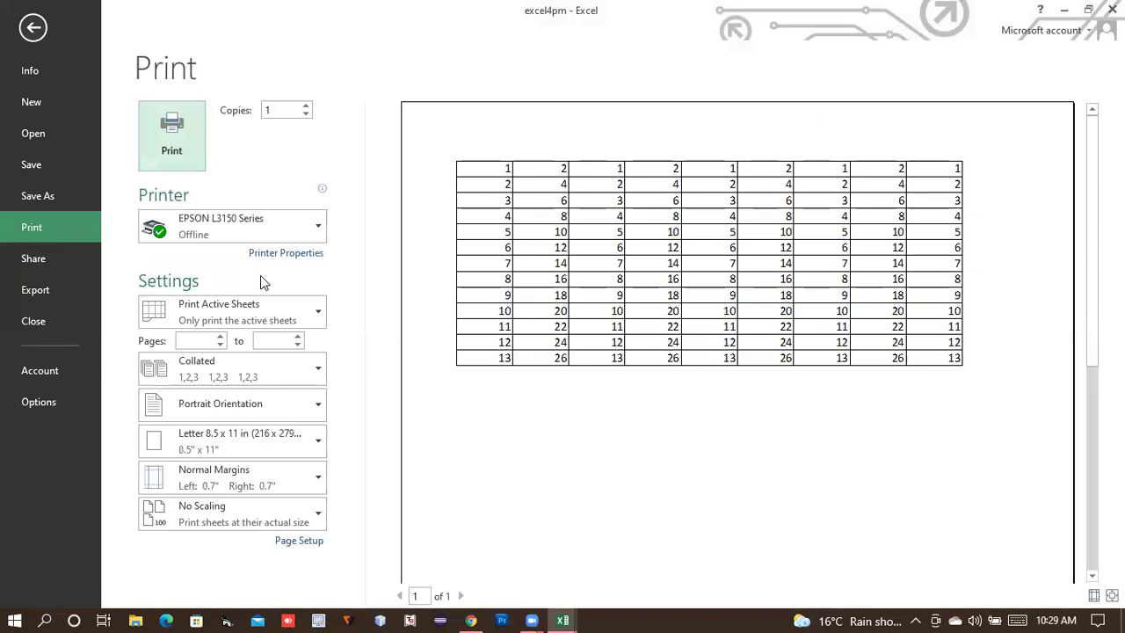
key("Escape")
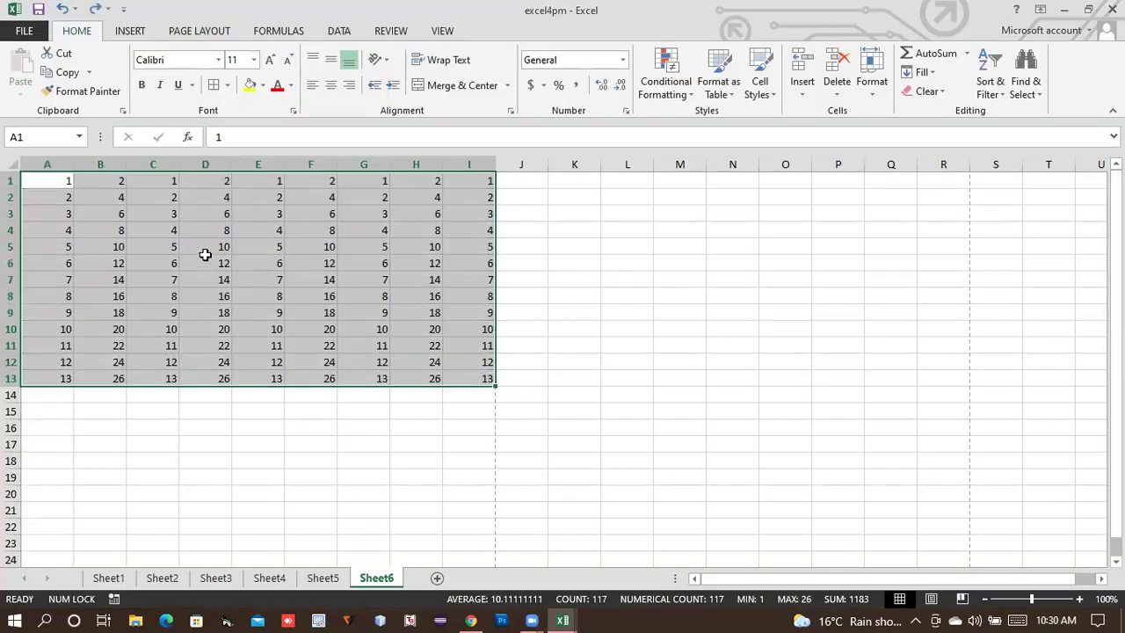
left_click(205, 257)
Step: Turn on Gridlines Print, preview the printout, then turn it back off
left_click(129, 32)
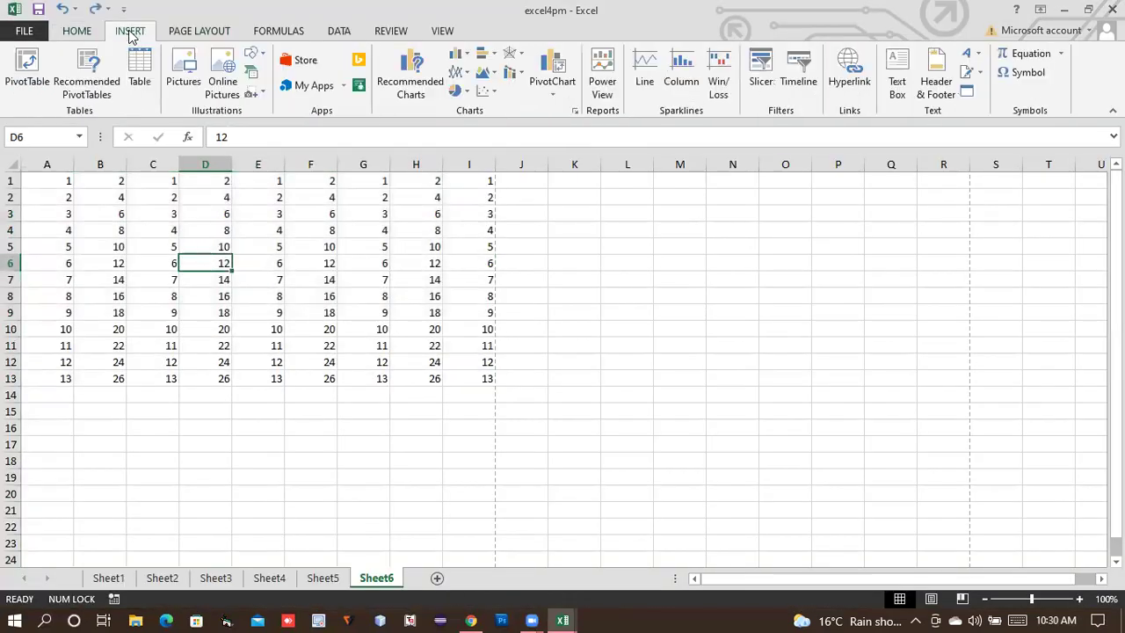
left_click(201, 33)
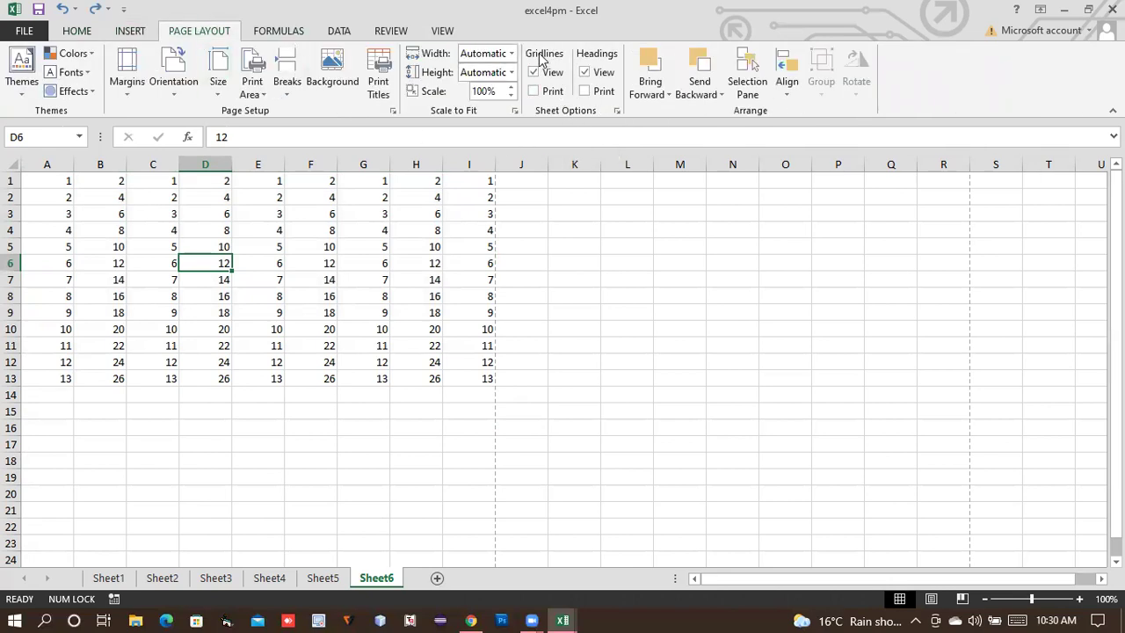
left_click(533, 92)
key("ctrl+p")
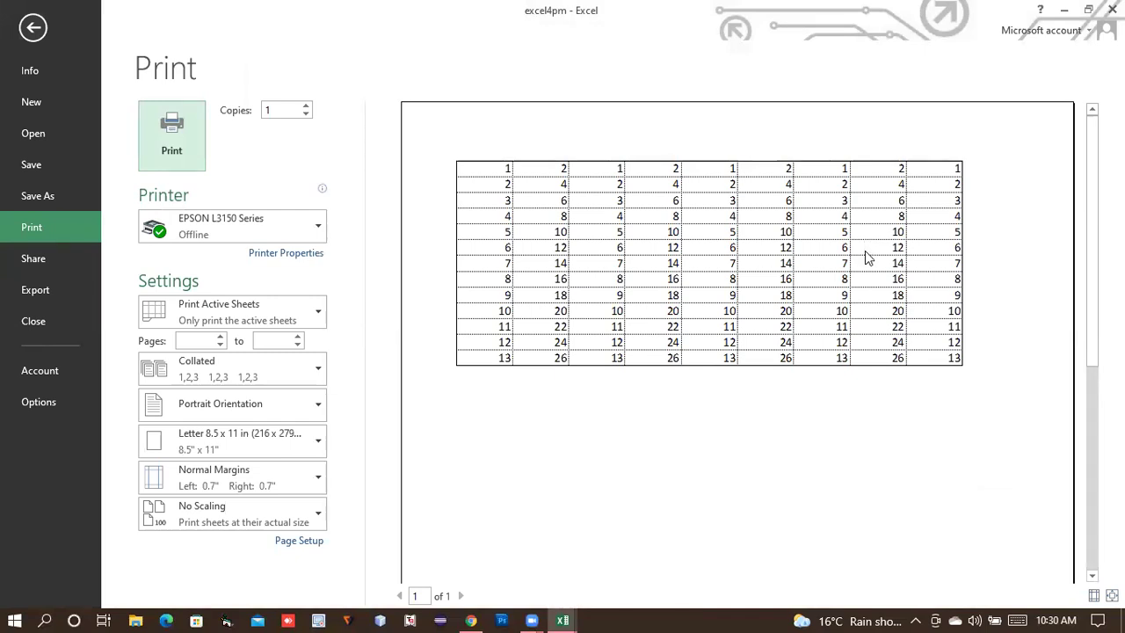
key("Escape")
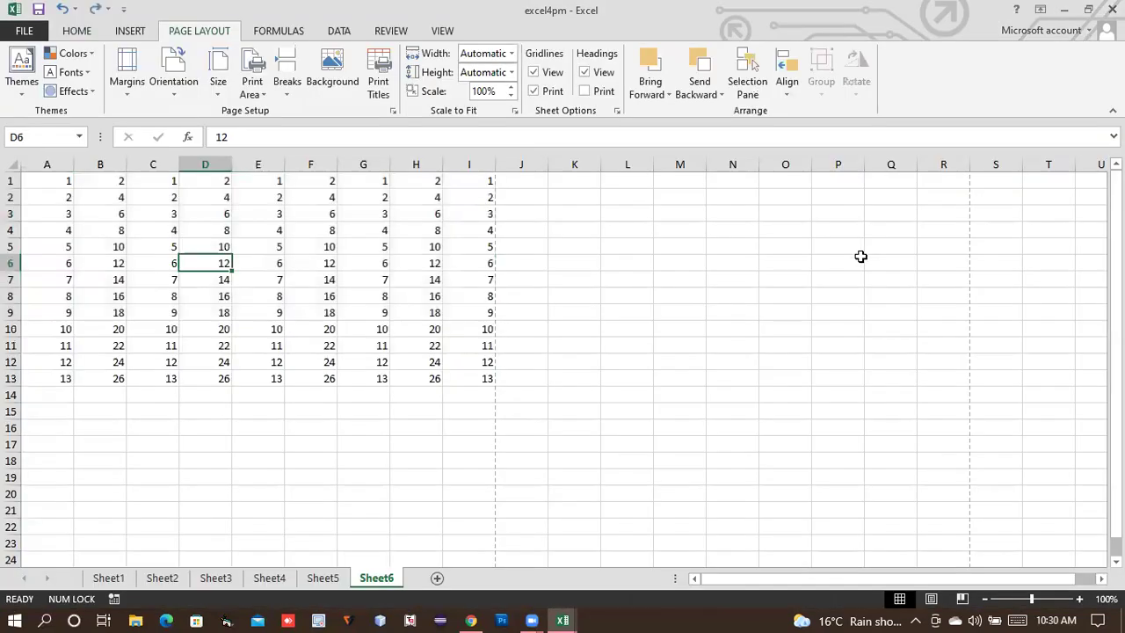
left_click(533, 91)
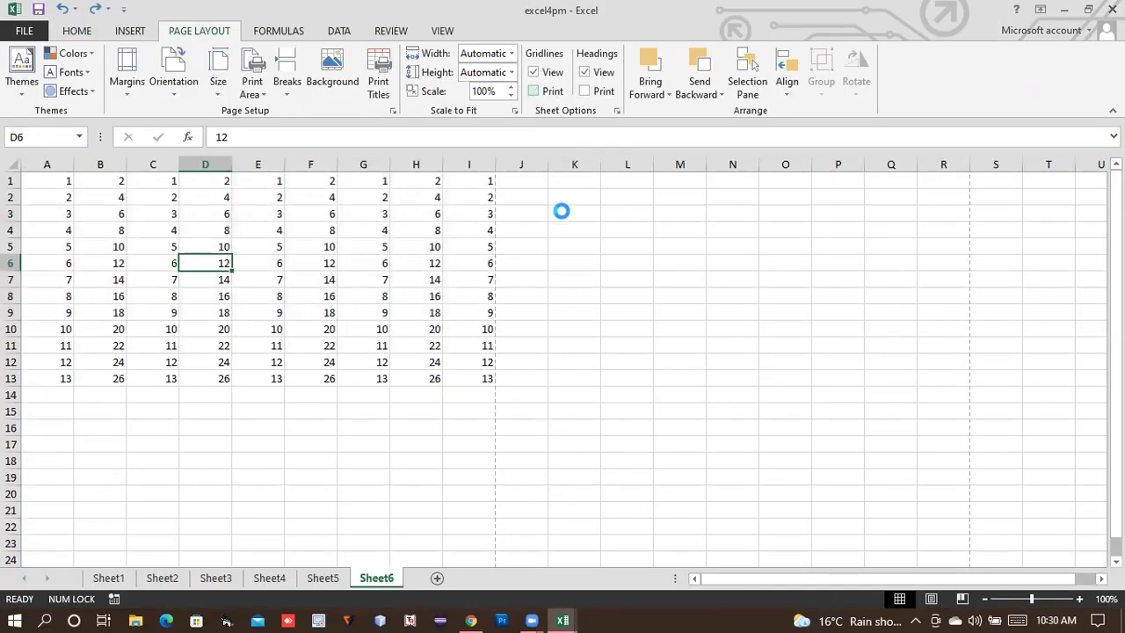
Step: Toggle Headings View off and on, then tick Headings Print and preview it
left_click(585, 72)
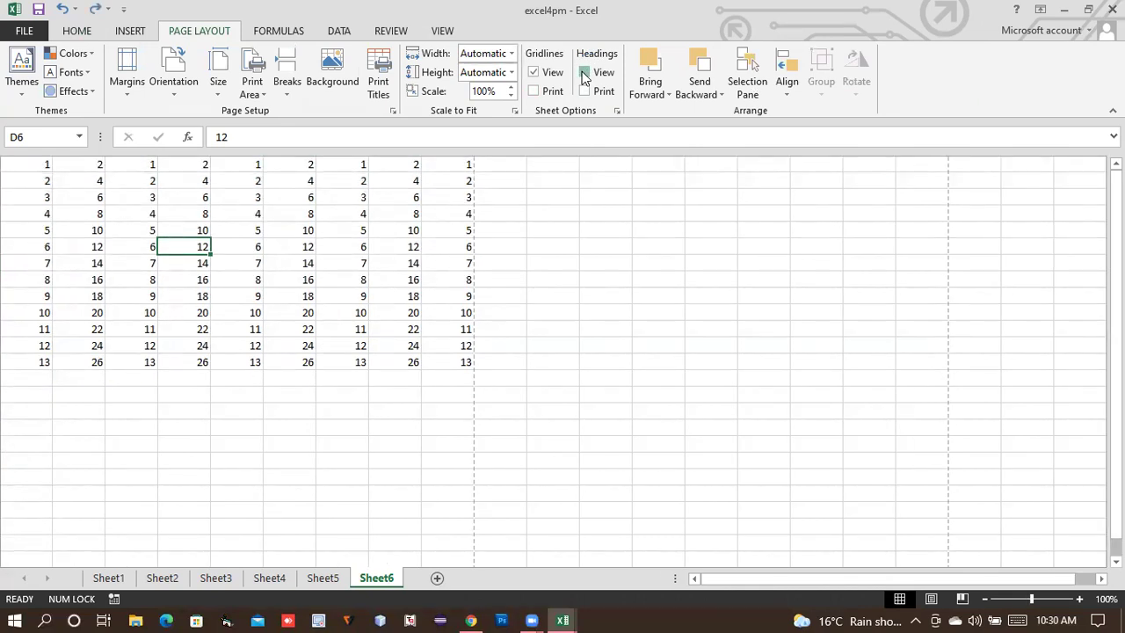
left_click(584, 73)
left_click(584, 73)
left_click(585, 73)
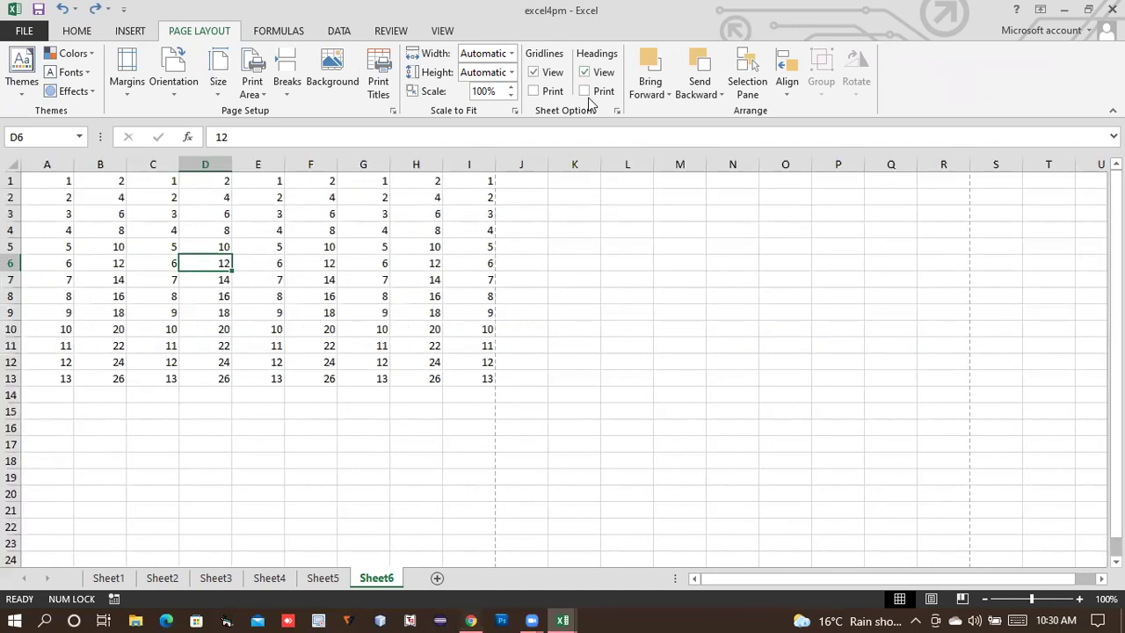
left_click(585, 72)
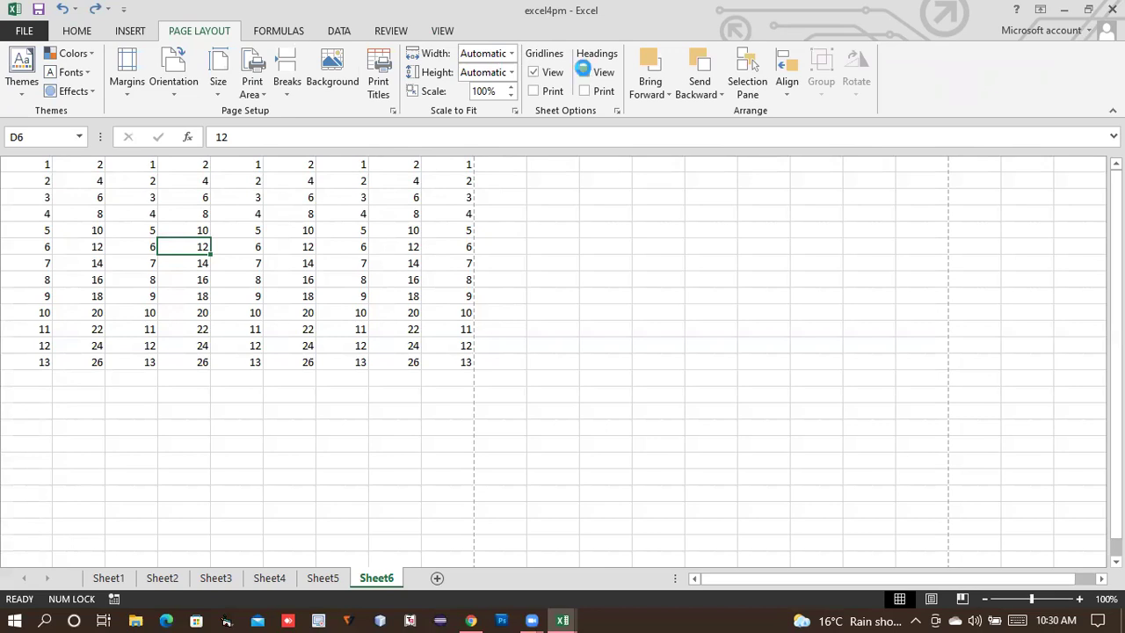
left_click(585, 73)
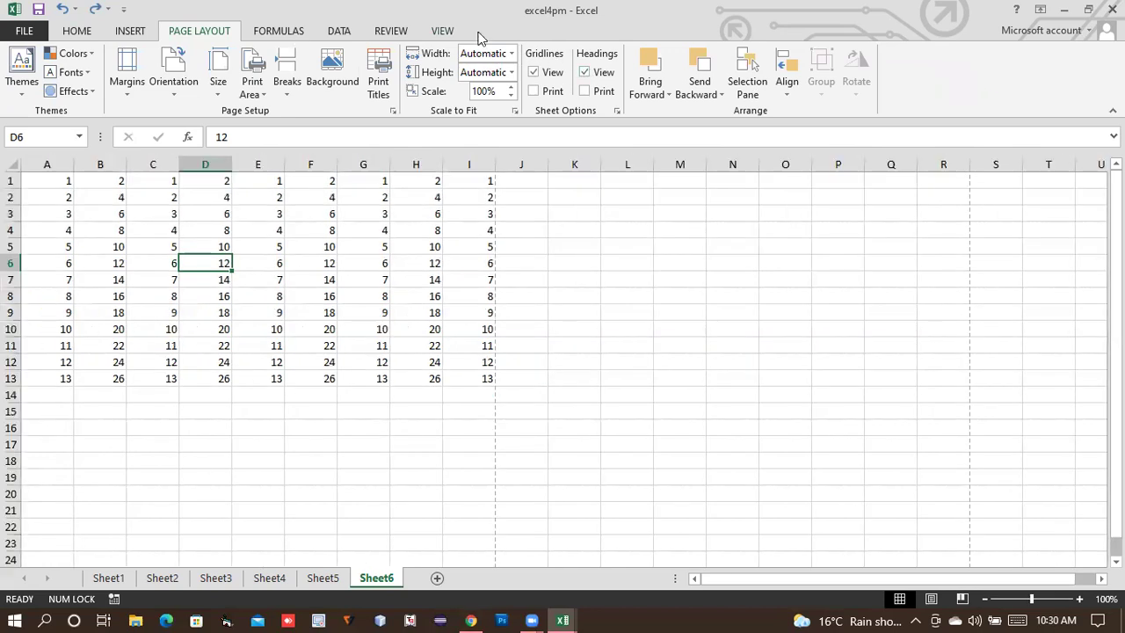
left_click(584, 91)
key("ctrl+p")
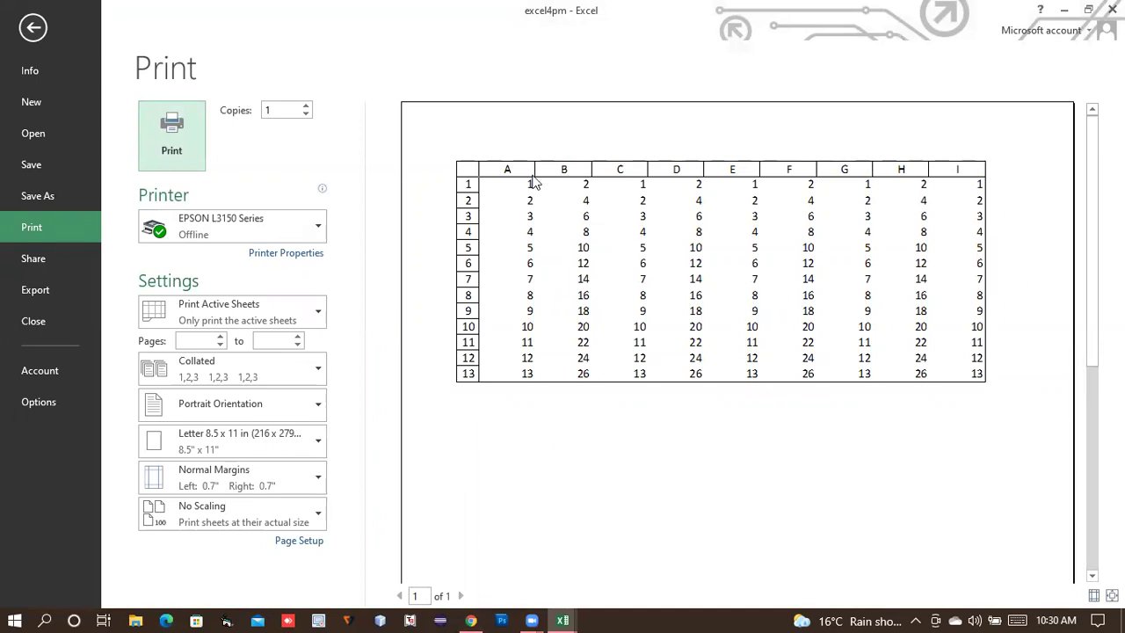
Step: Leave print preview with Esc and untick Headings Print under Sheet Options
left_click(575, 254)
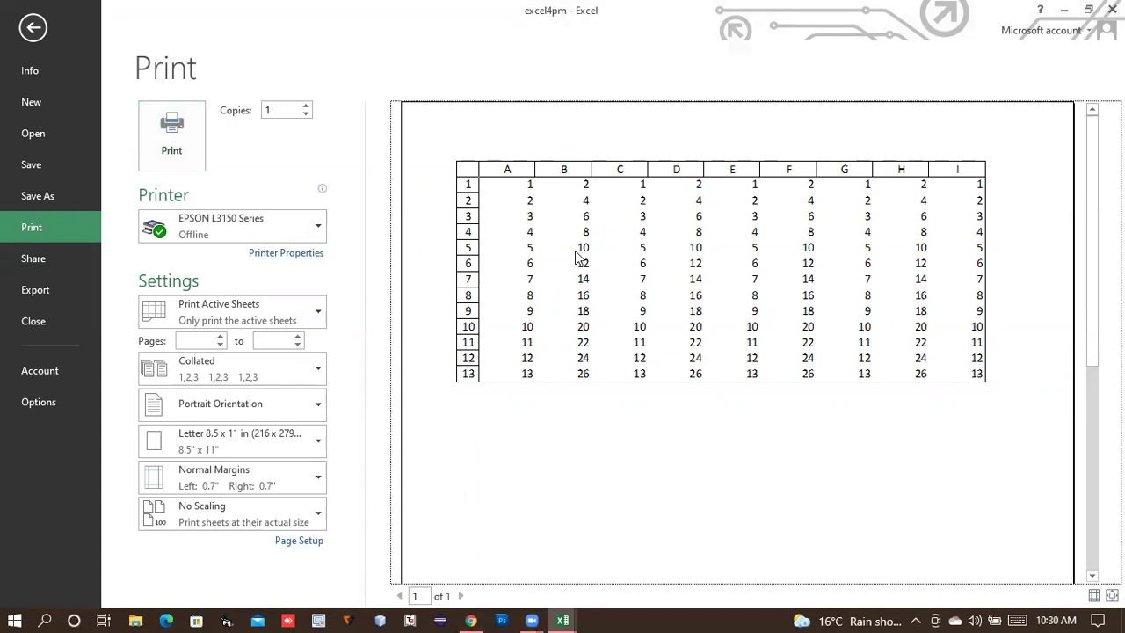
key("Escape")
left_click(585, 91)
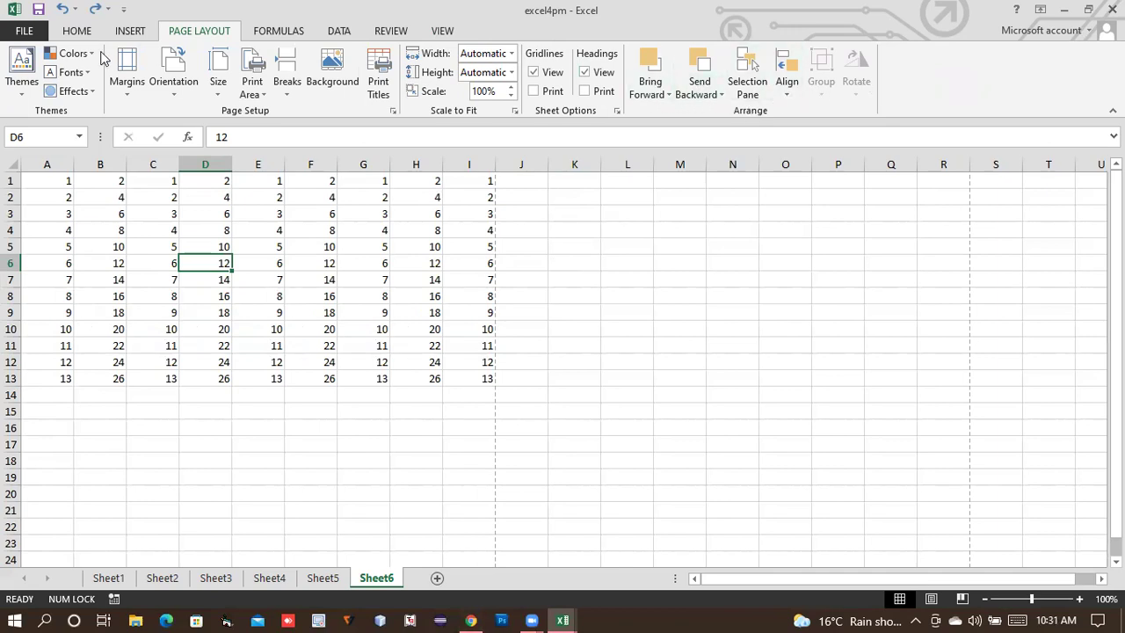
Step: Draw an oval over columns F–I and duplicate it into four overlapping copies
left_click(130, 31)
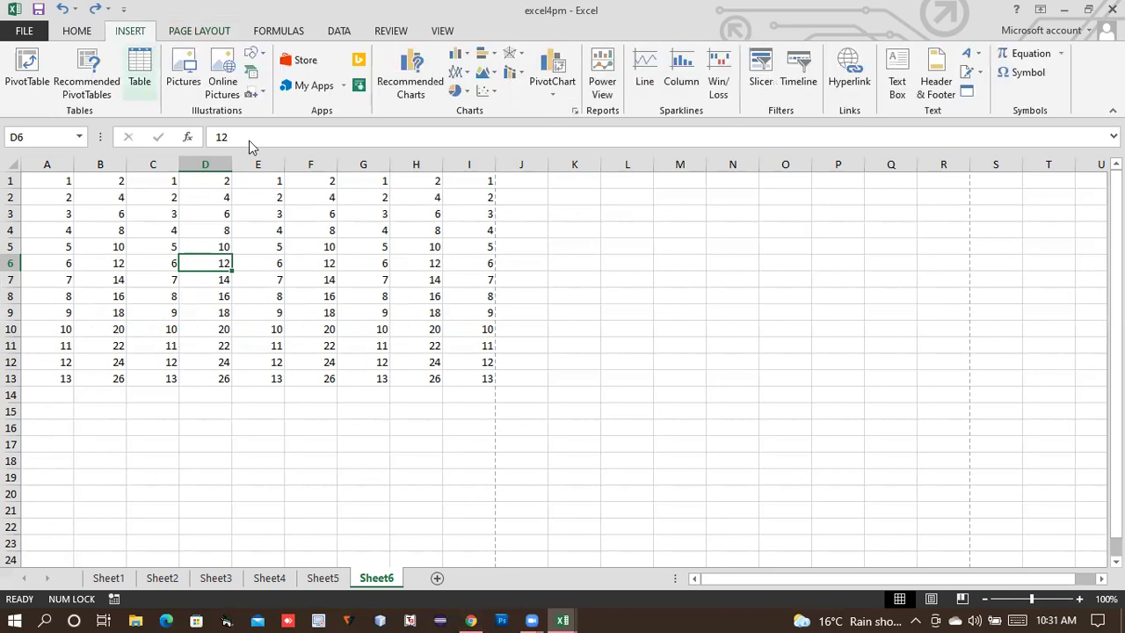
left_click(253, 54)
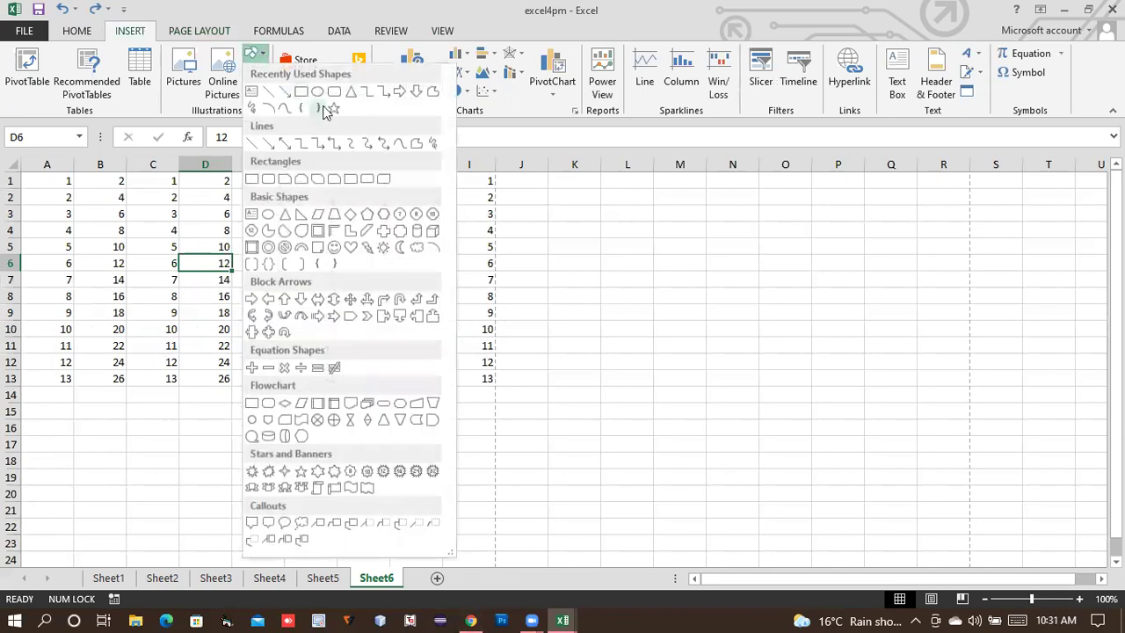
left_click(510, 377)
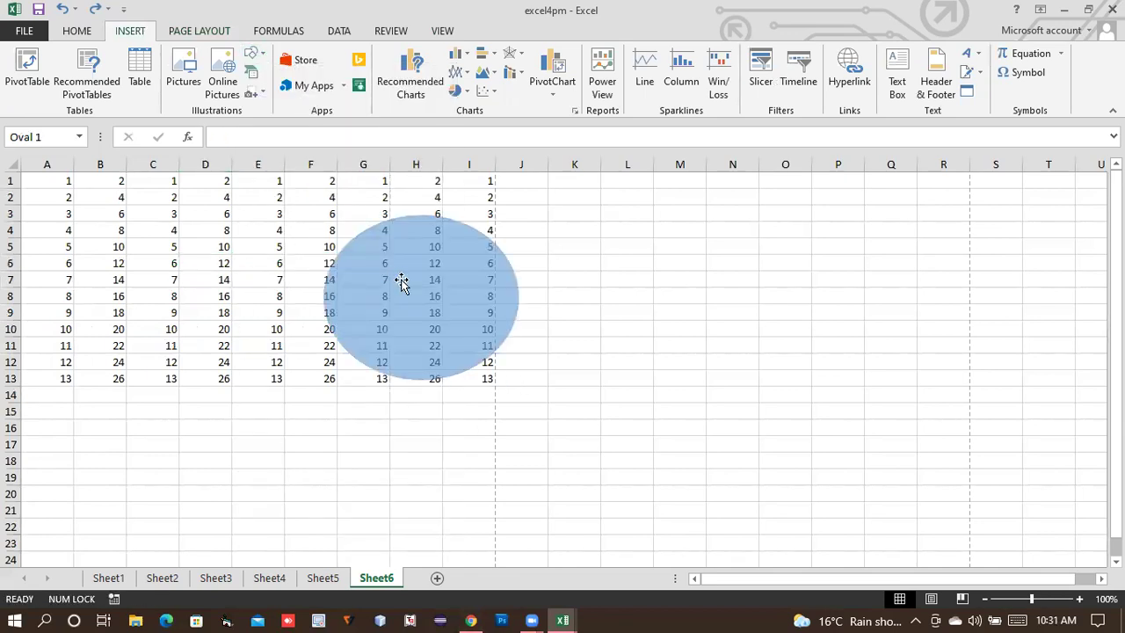
left_click_drag(298, 235, 401, 281)
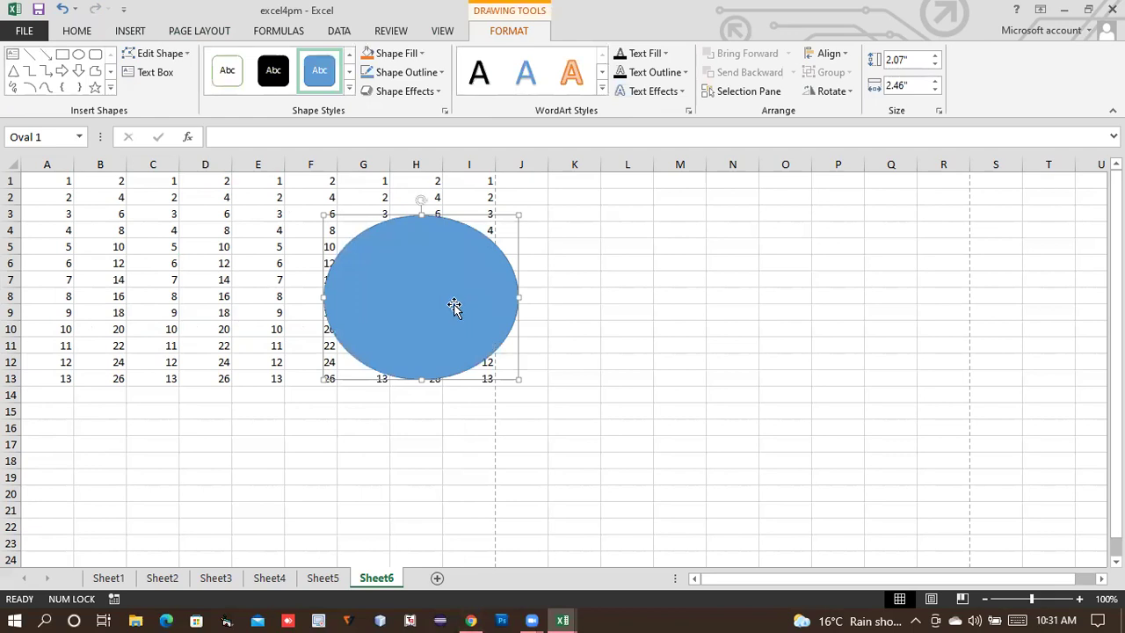
key("ctrl+d")
key("ctrl+d")
left_click_drag(484, 343, 417, 354)
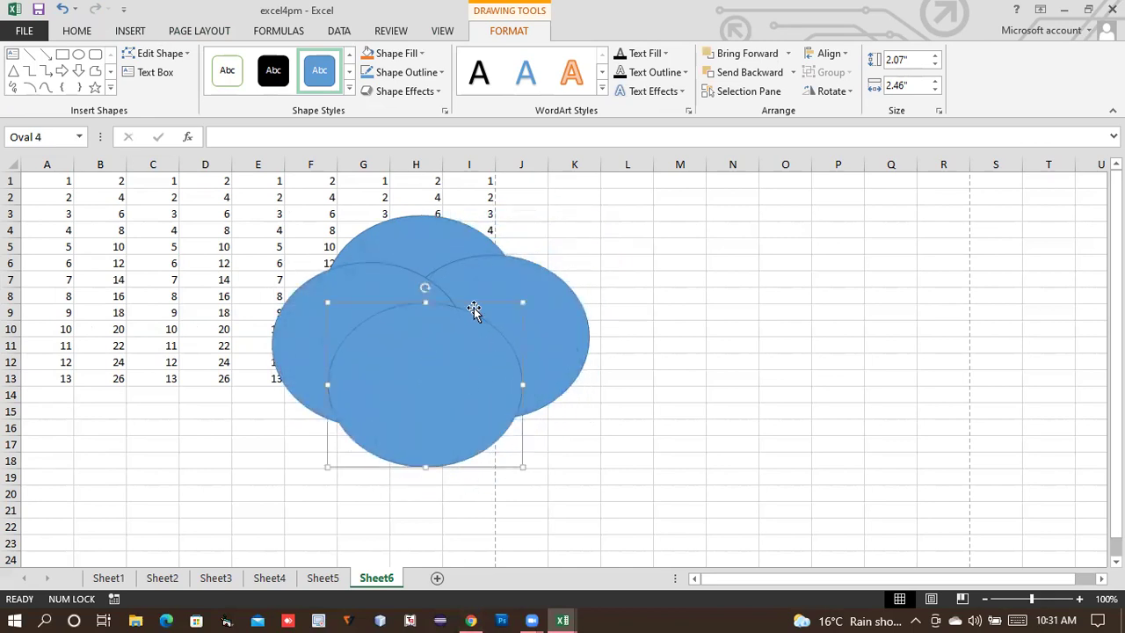
left_click(273, 70)
Step: Fill the left oval green and the right oval red
key("shift+Tab")
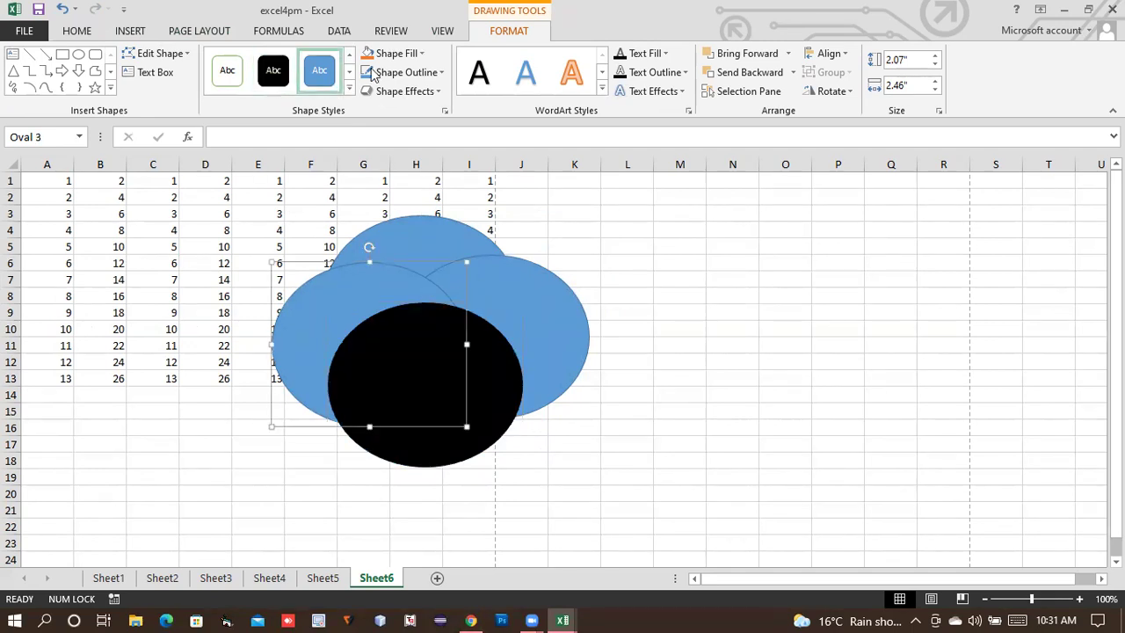
left_click(400, 53)
left_click(437, 202)
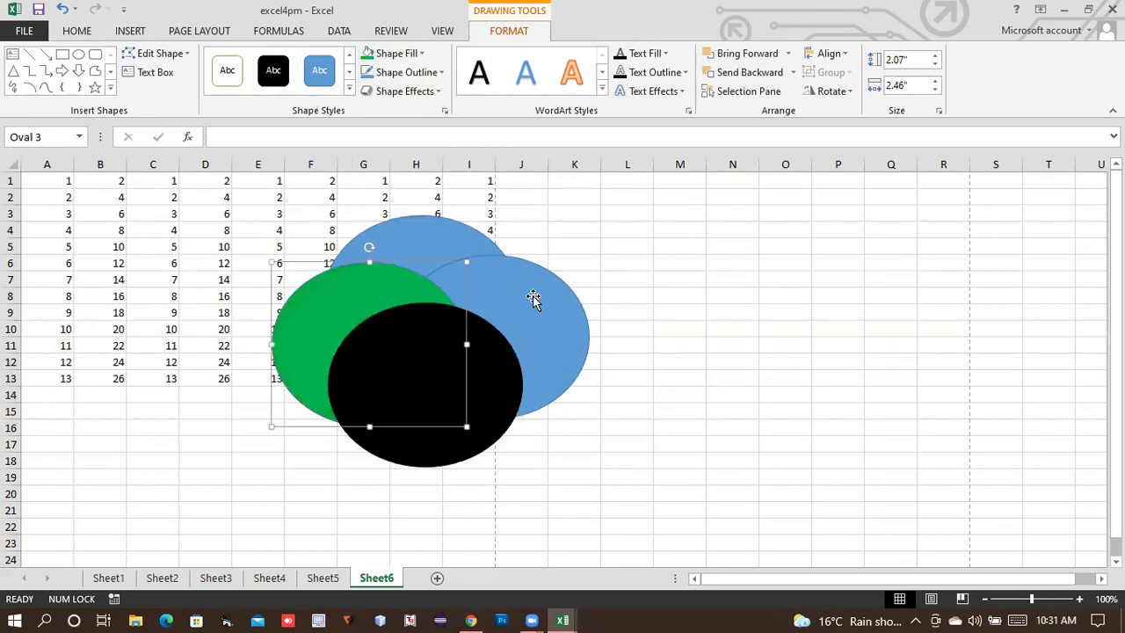
key("shift+Tab")
left_click(400, 53)
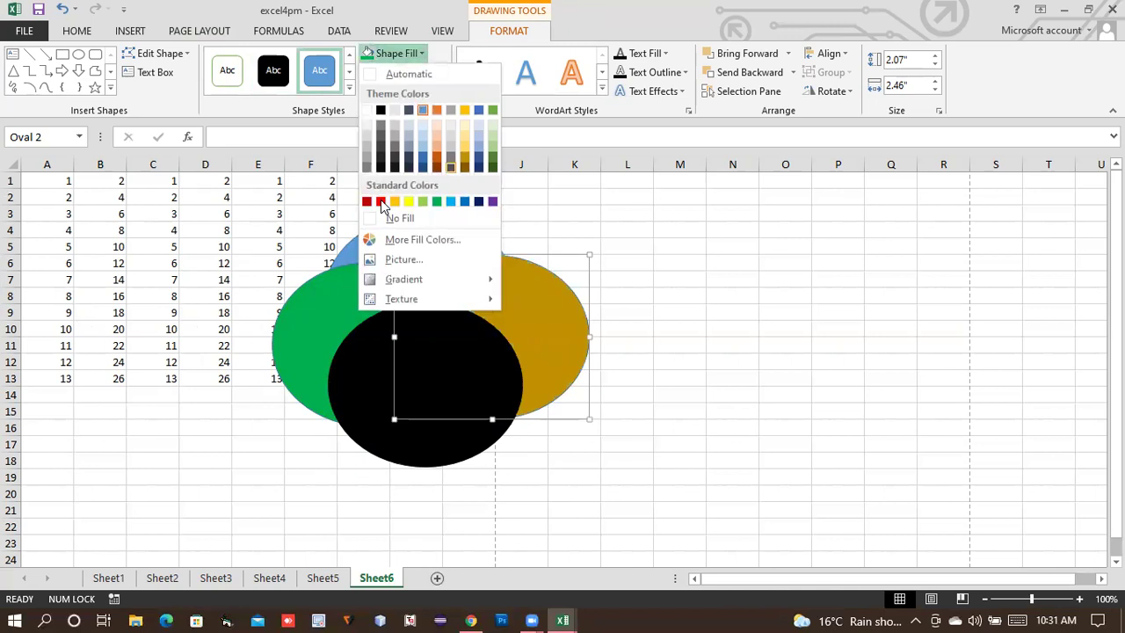
left_click(384, 201)
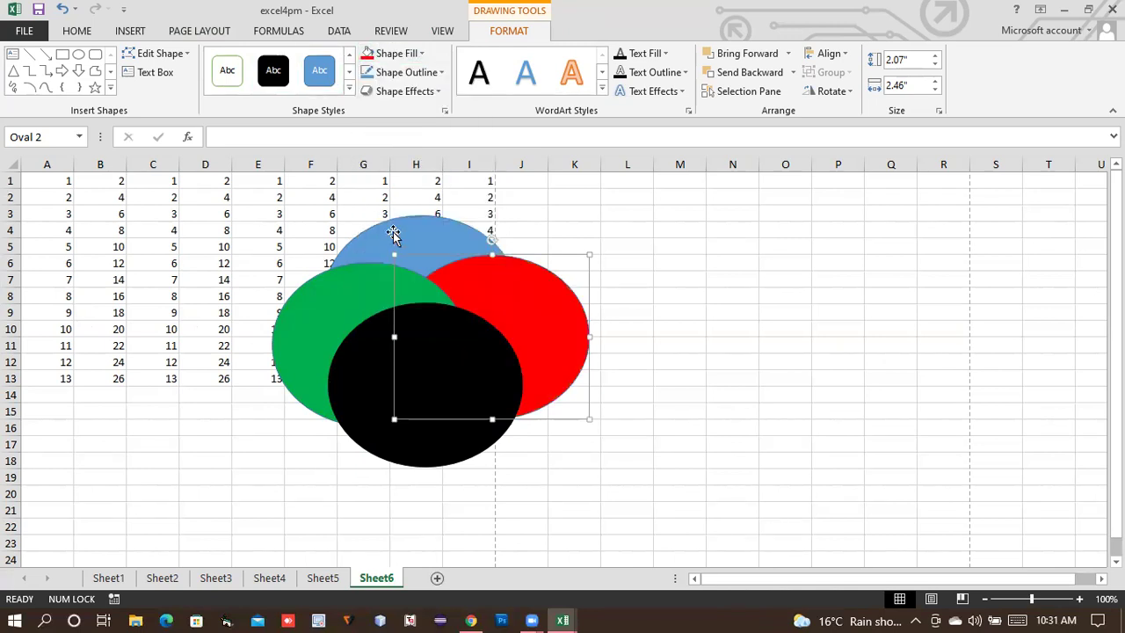
left_click(391, 228)
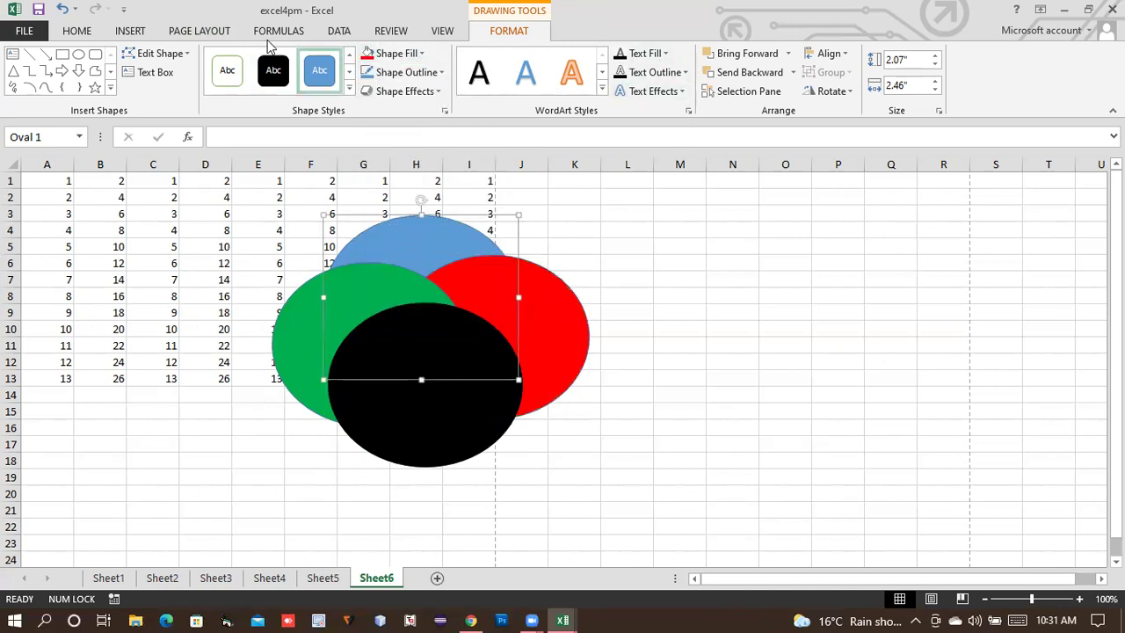
Step: Bring the blue oval forward three layers, then send it back three layers
left_click(211, 32)
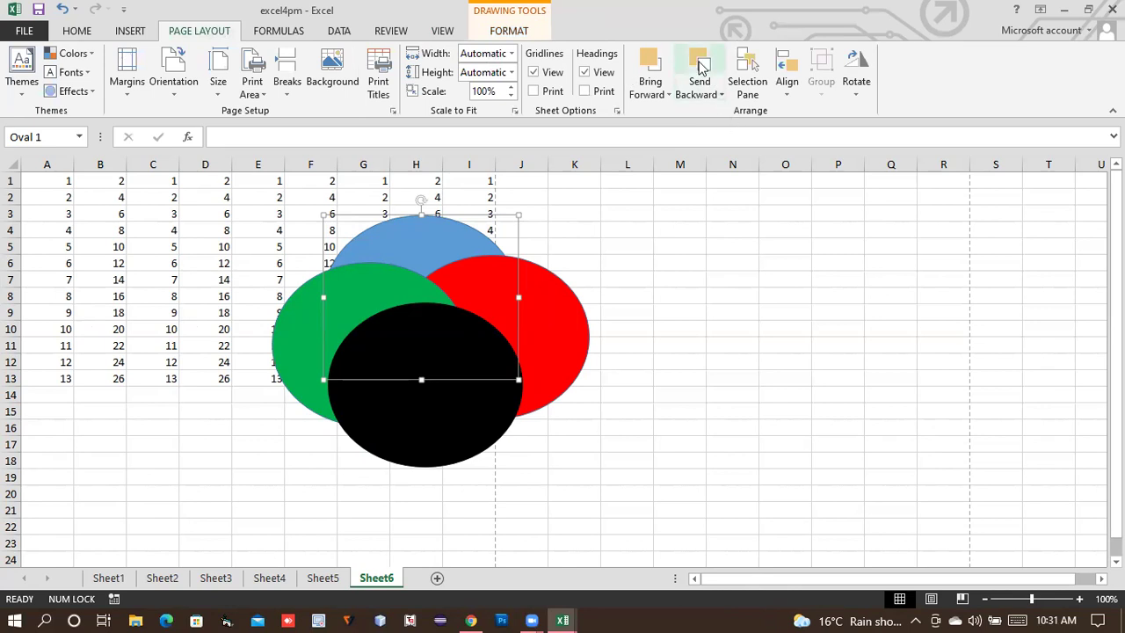
left_click(650, 58)
left_click(650, 58)
left_click(650, 58)
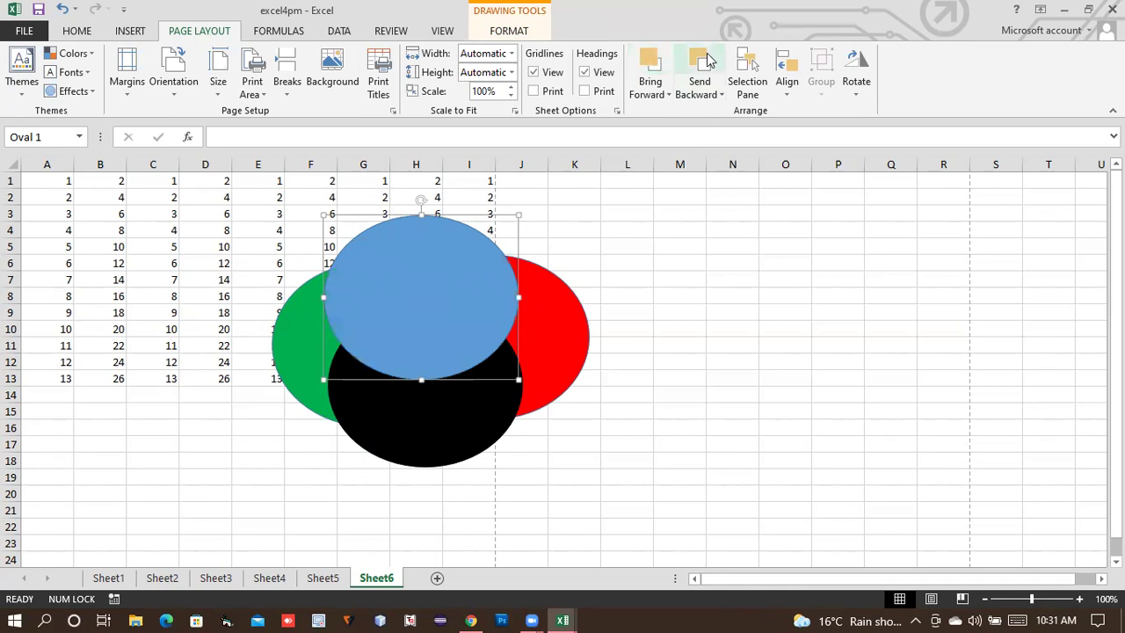
left_click(708, 59)
left_click(708, 59)
left_click(708, 60)
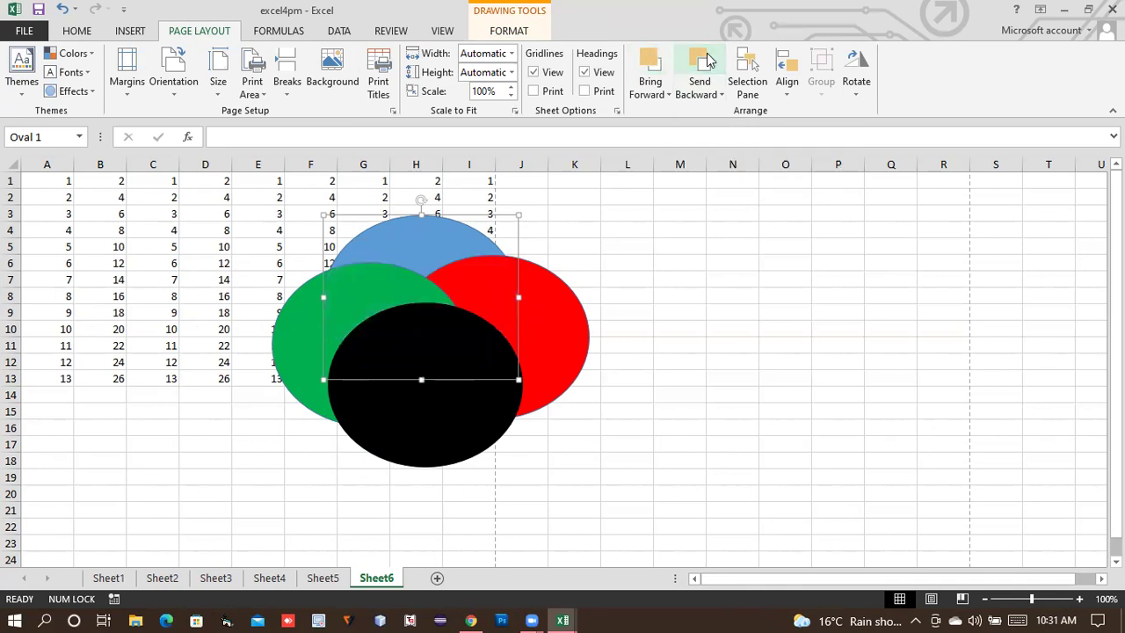
Step: Bring the blue oval to the front, then send it behind all other shapes
left_click(654, 94)
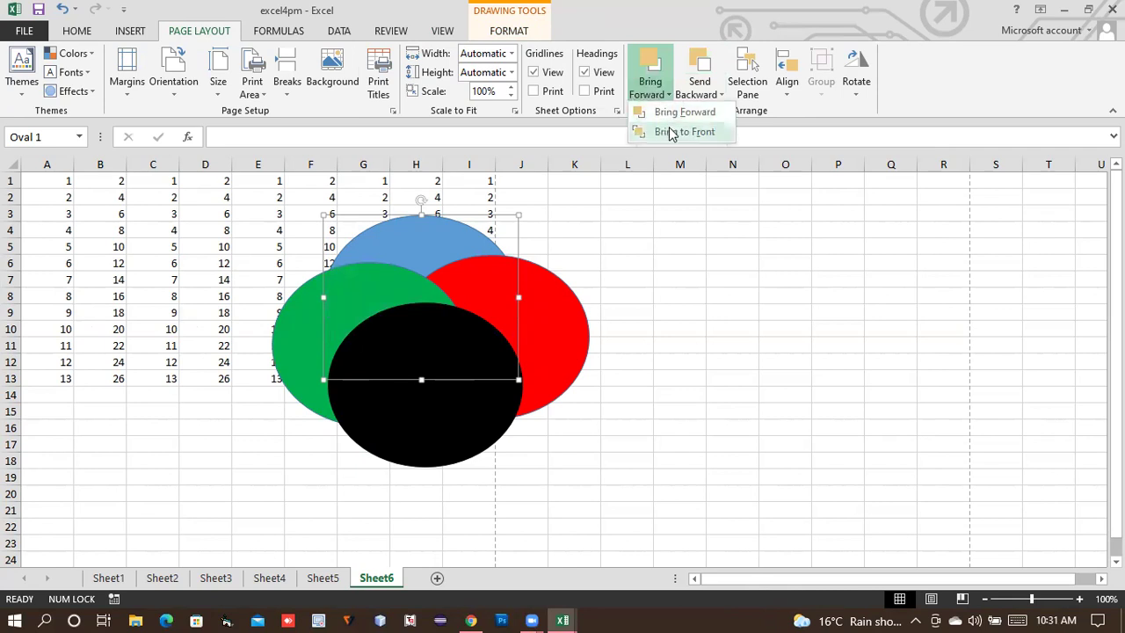
left_click(667, 131)
left_click(707, 94)
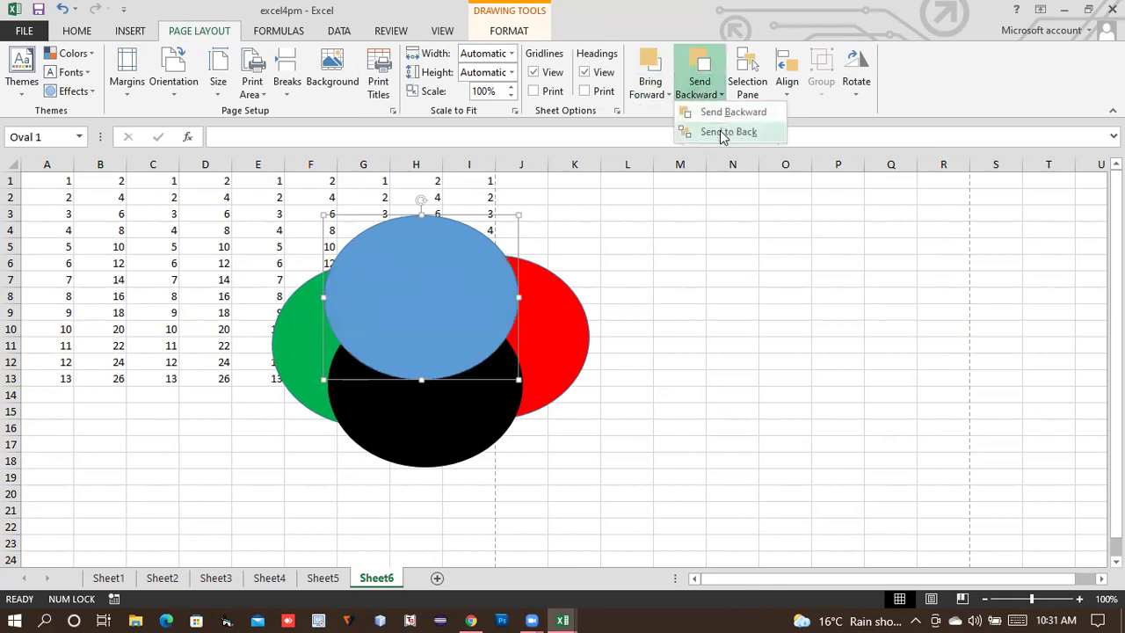
left_click(720, 131)
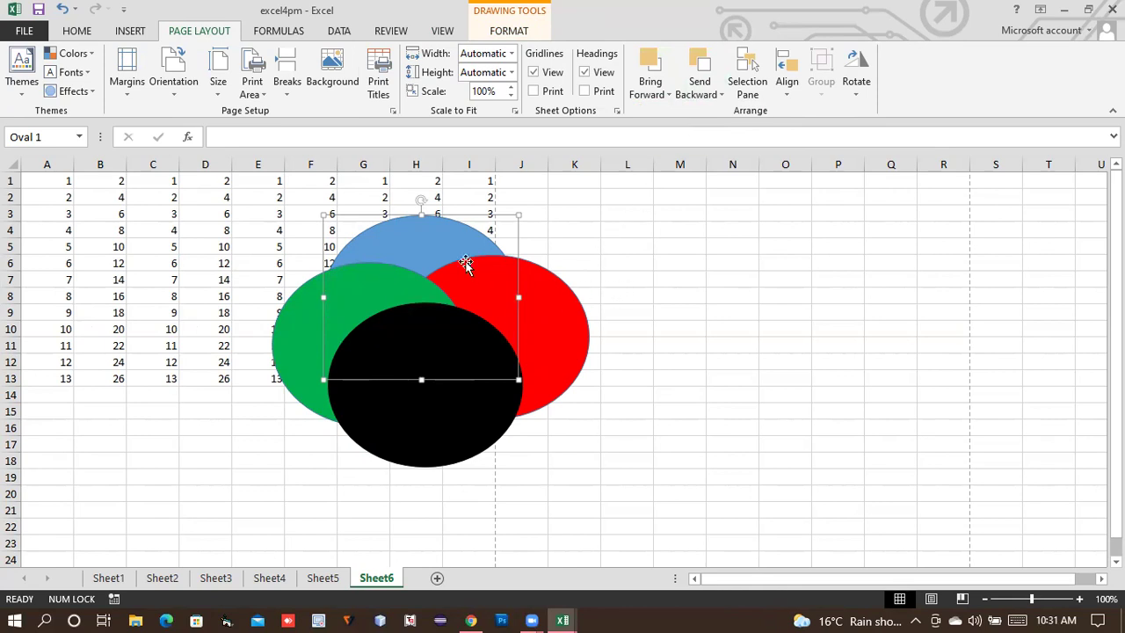
key("Escape")
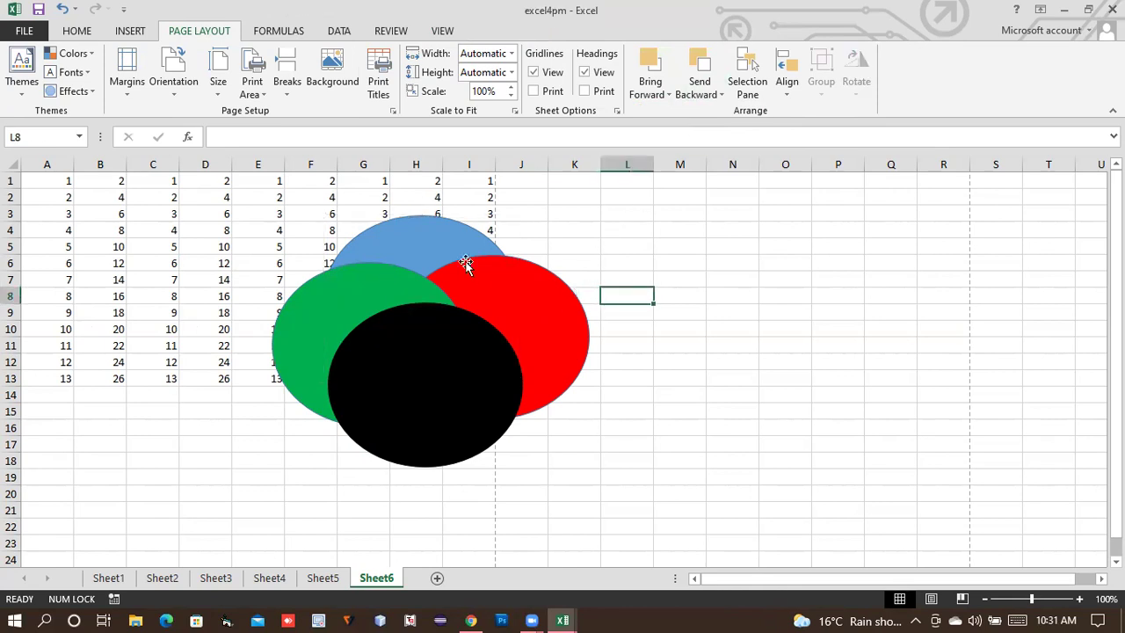
left_click(465, 264)
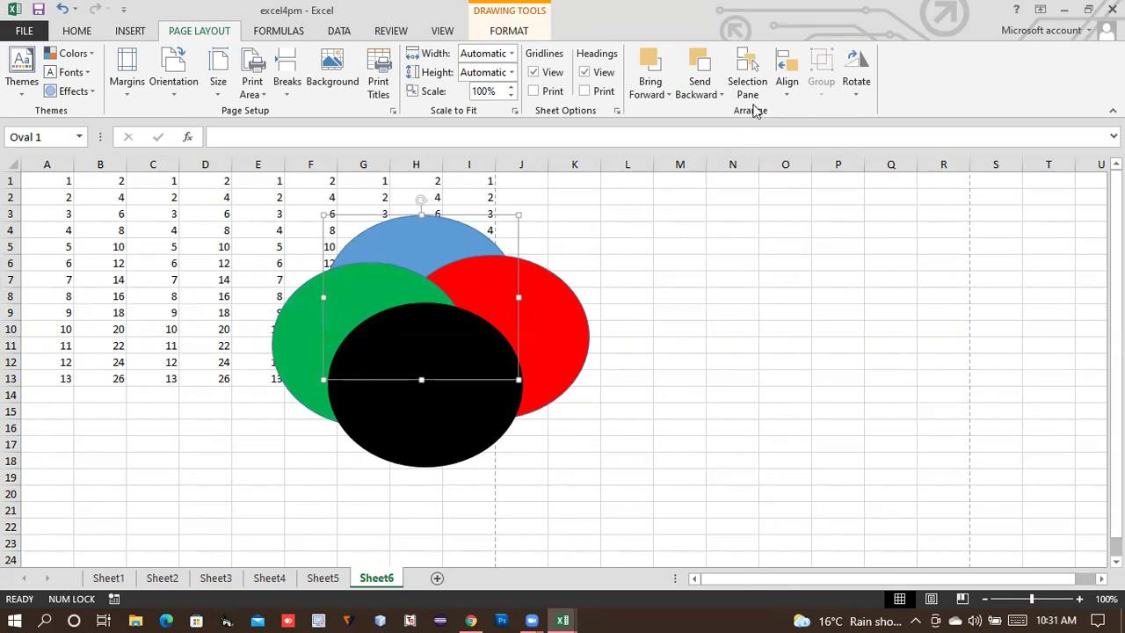
Step: Move the black oval over columns A–D and the red oval out to columns Q–T
left_click(747, 79)
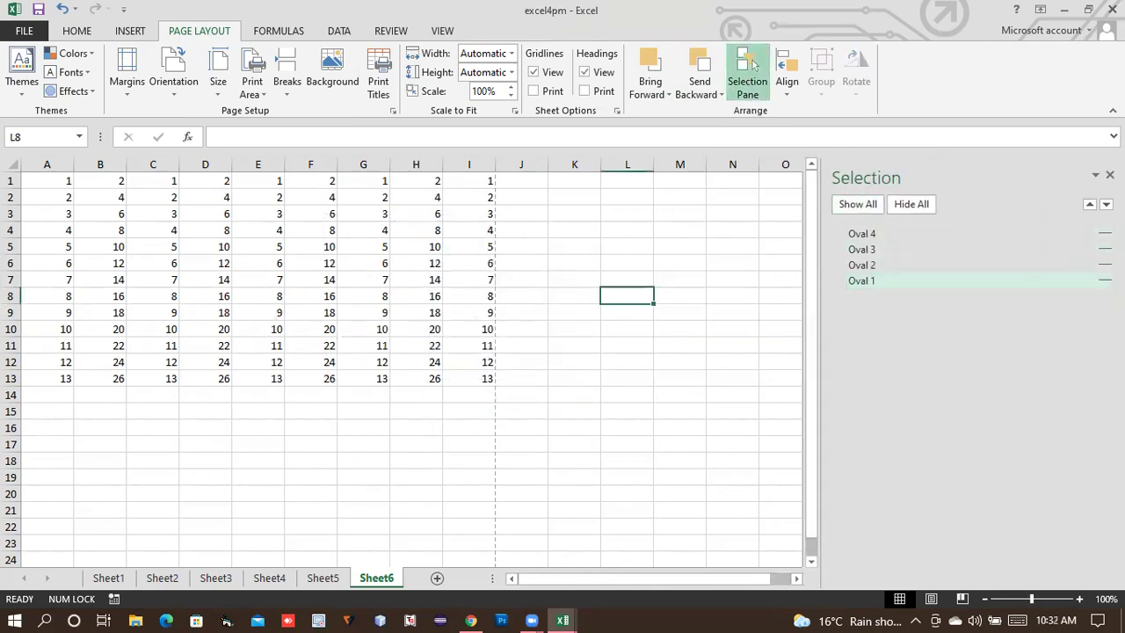
left_click(1109, 175)
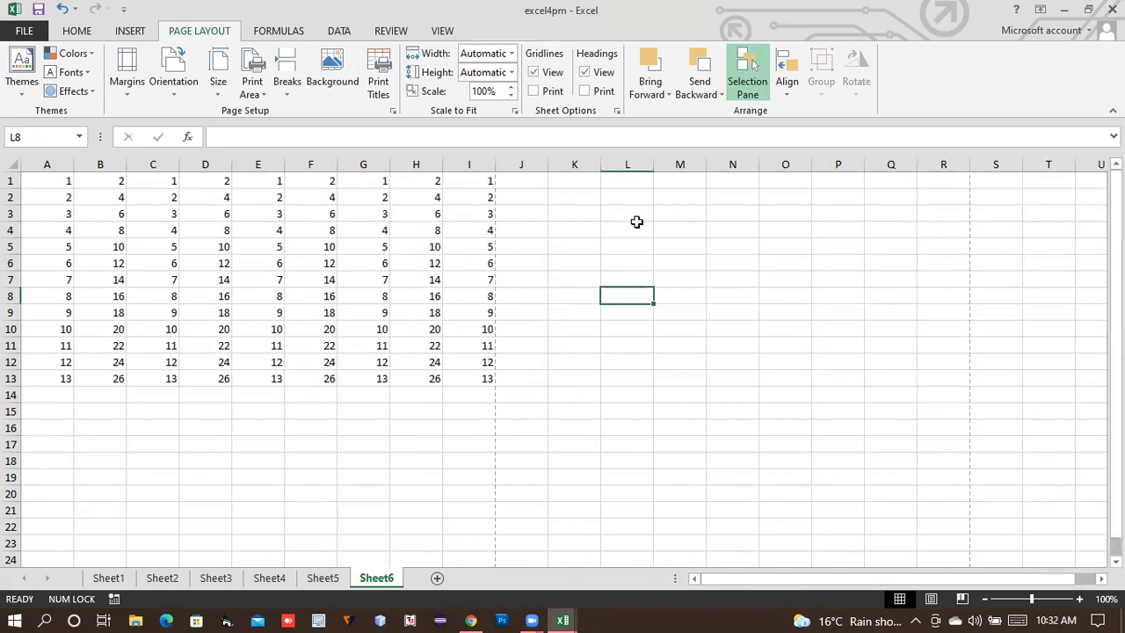
left_click(746, 79)
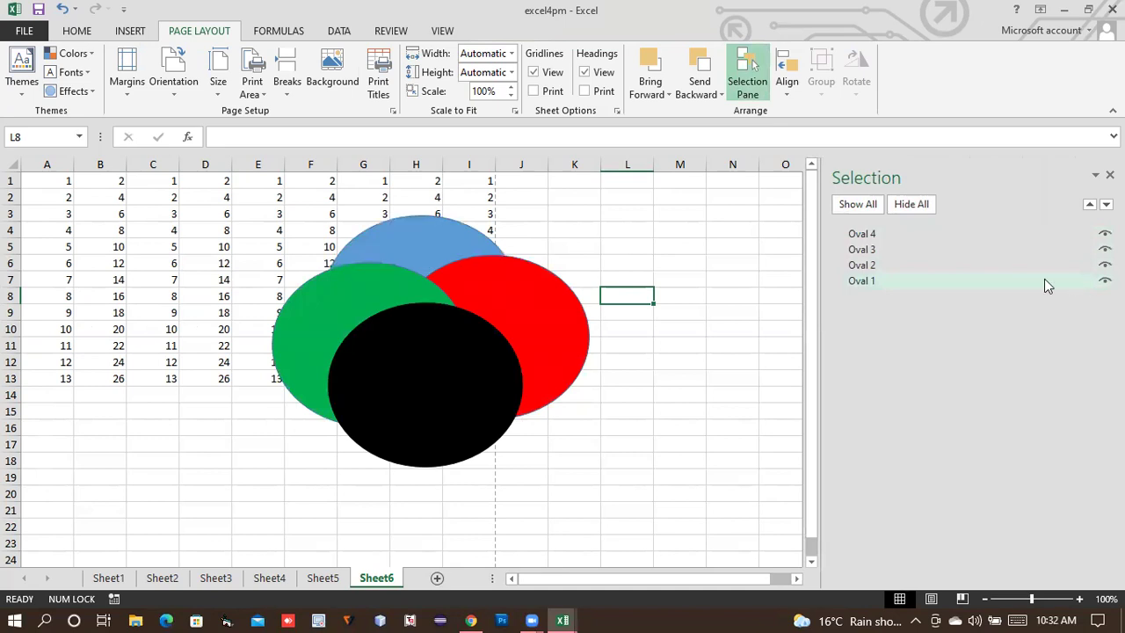
left_click(1109, 174)
left_click(789, 86)
left_click(639, 283)
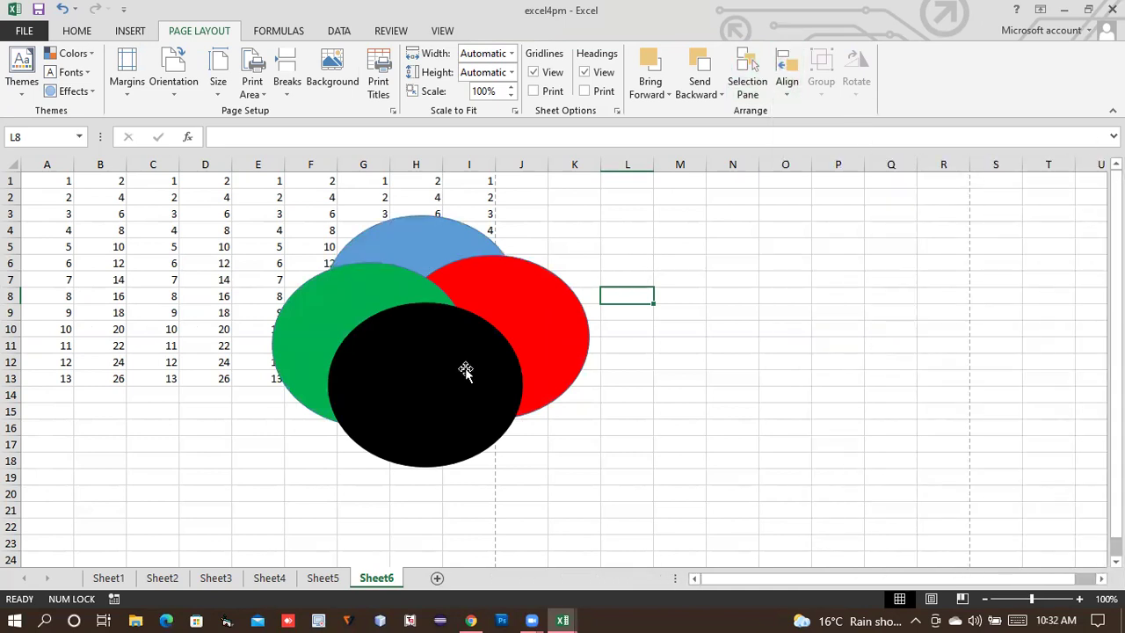
left_click_drag(409, 382, 172, 285)
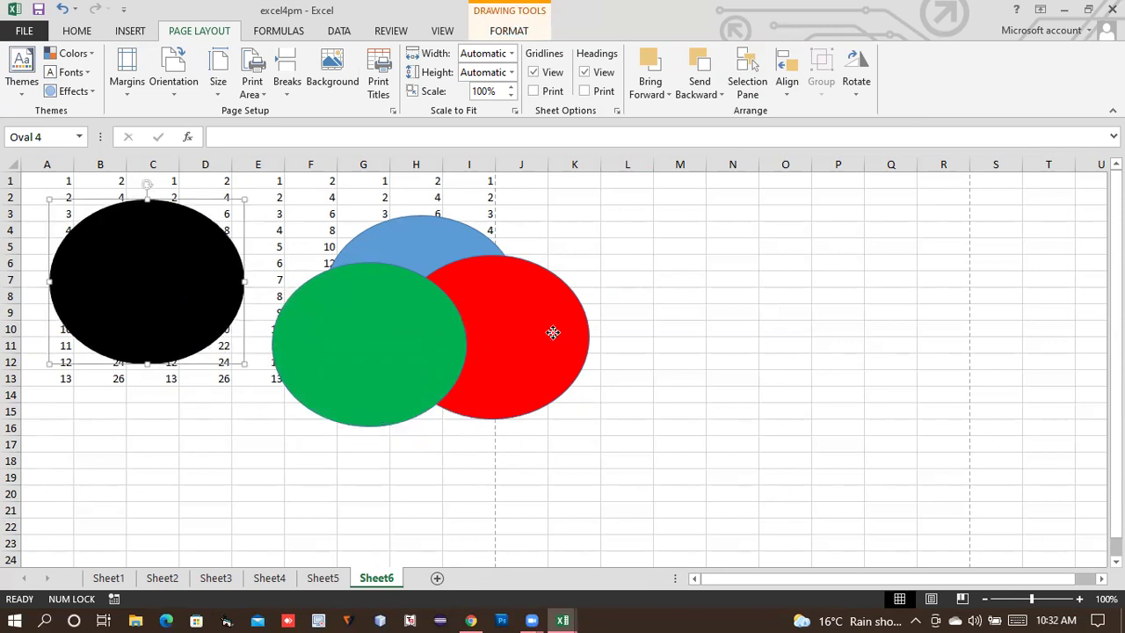
left_click_drag(551, 332, 1020, 263)
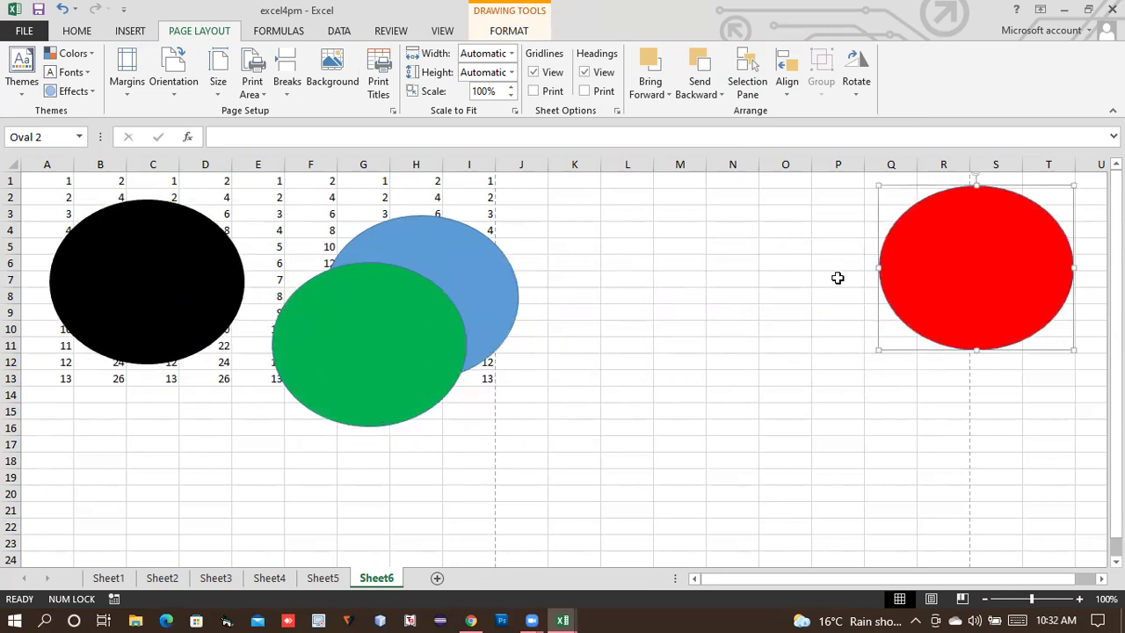
Step: Select Oval 4 through Oval 1 together in the Selection Pane
left_click(745, 80)
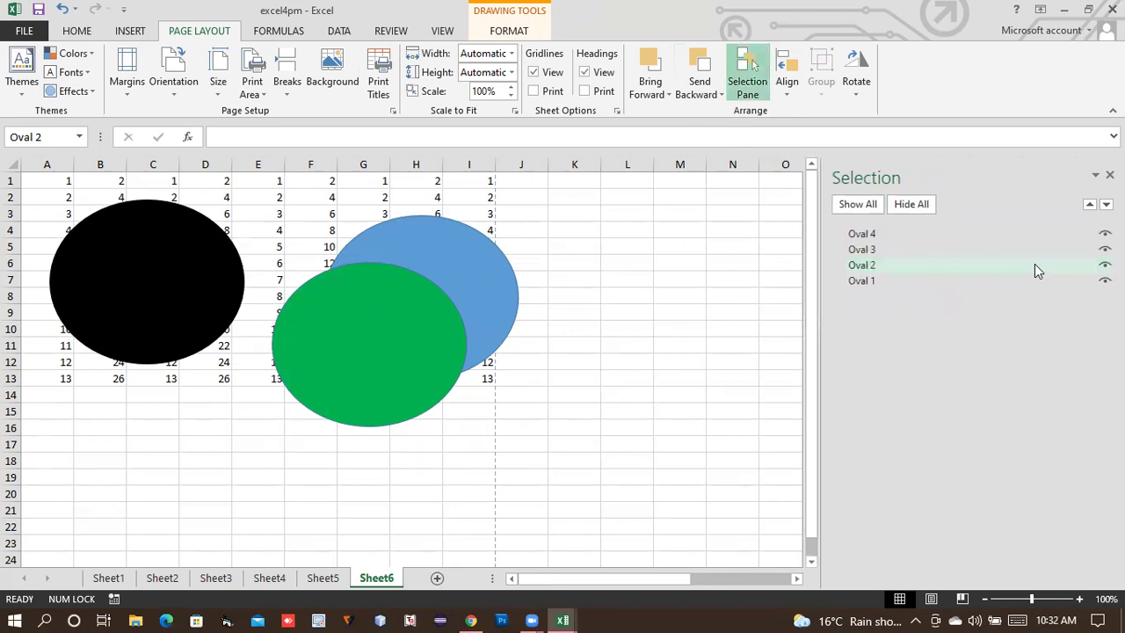
left_click(949, 233)
left_click(937, 251, "ctrl")
left_click(923, 264, "ctrl")
left_click(922, 280, "ctrl")
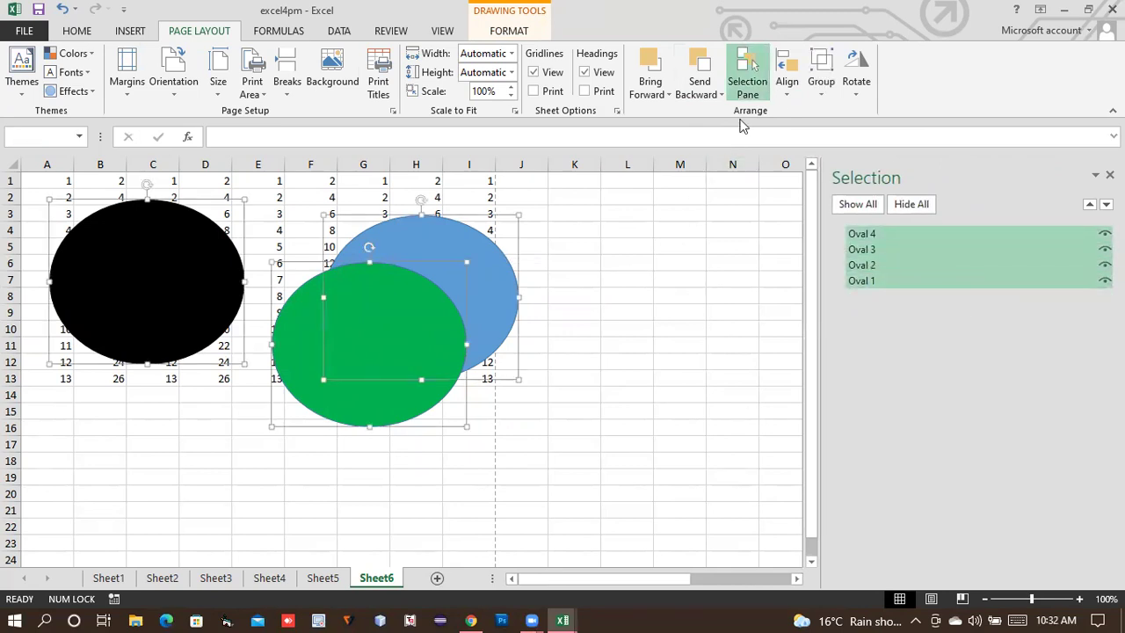
Step: Align the four ovals' tops and distribute them evenly across the sheet
left_click(800, 95)
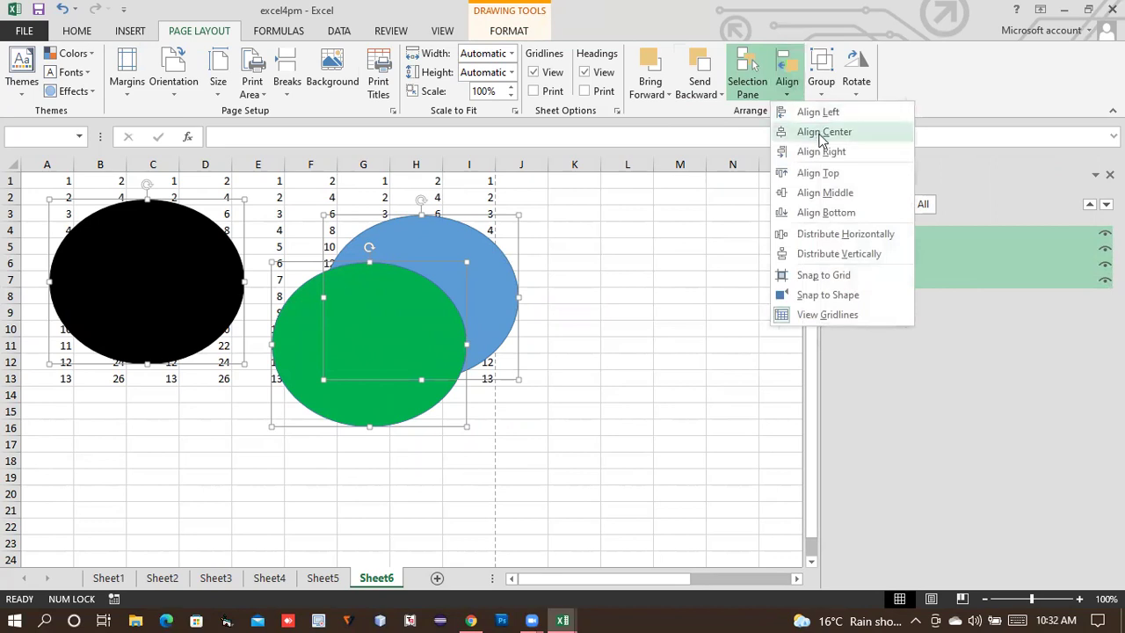
left_click(817, 173)
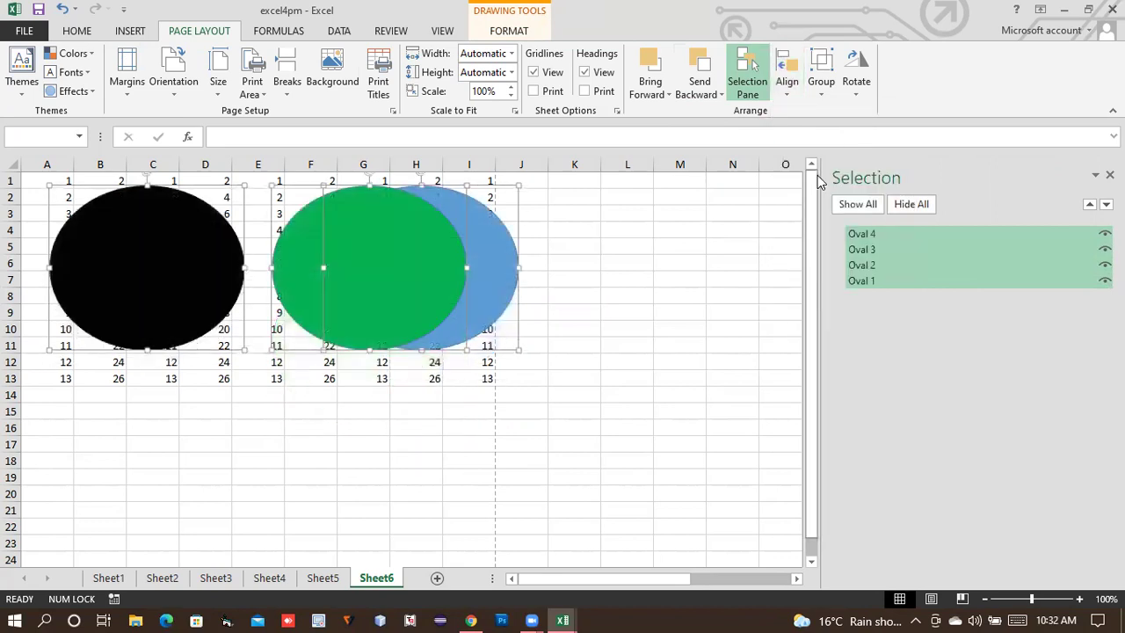
left_click(787, 84)
left_click(845, 234)
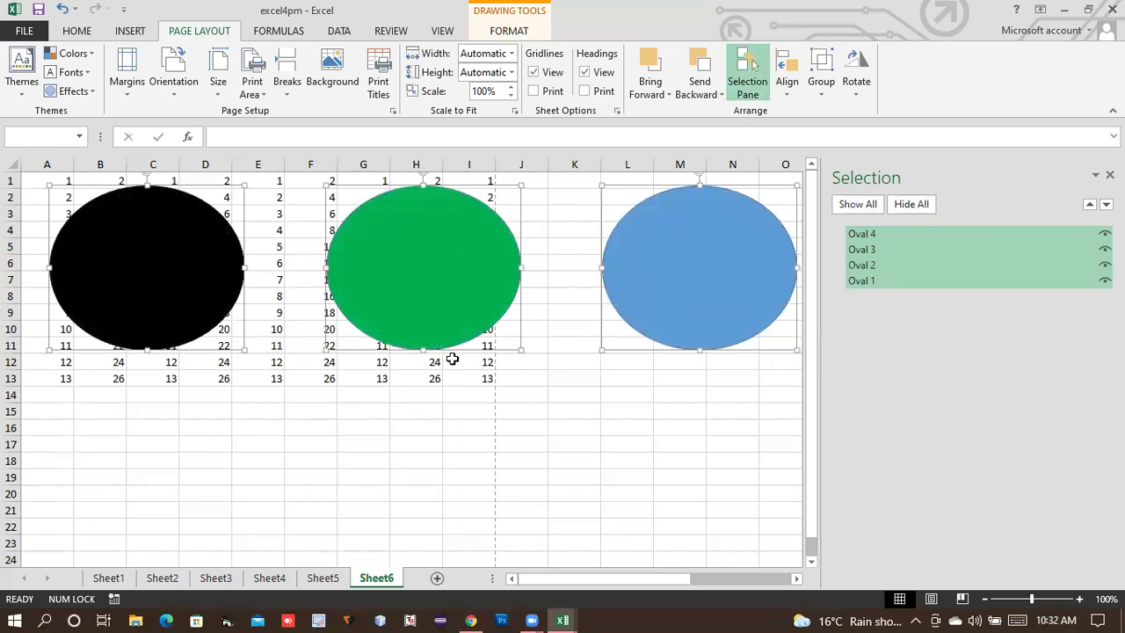
Step: Shorten the ovals to end at row 8 and group them into one shape
left_click_drag(423, 349, 423, 303)
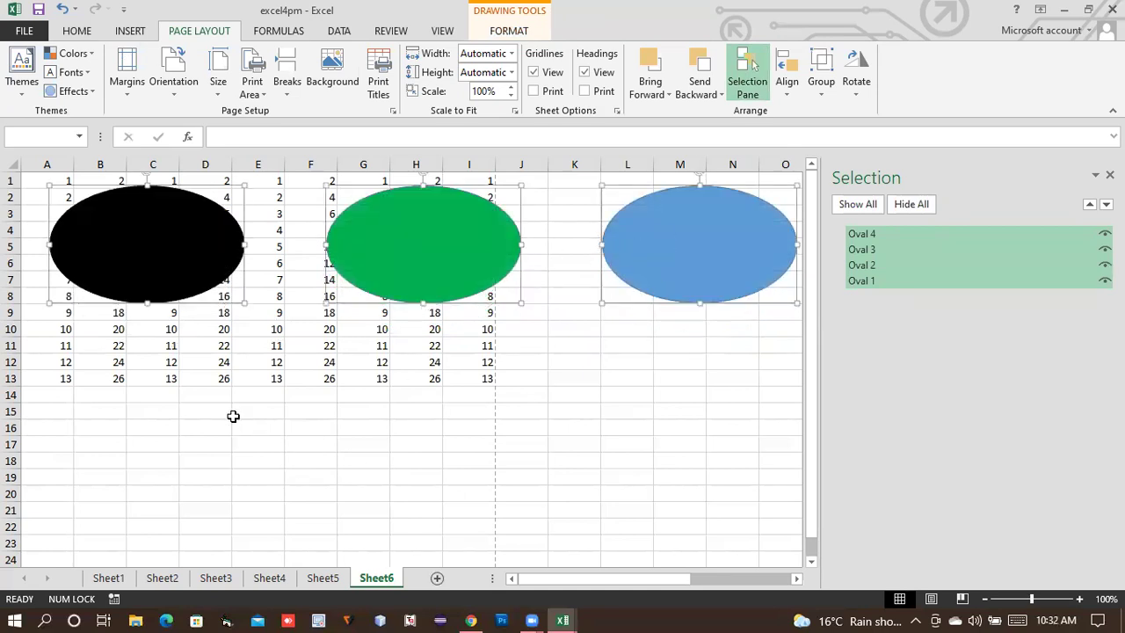
left_click(824, 86)
left_click(843, 113)
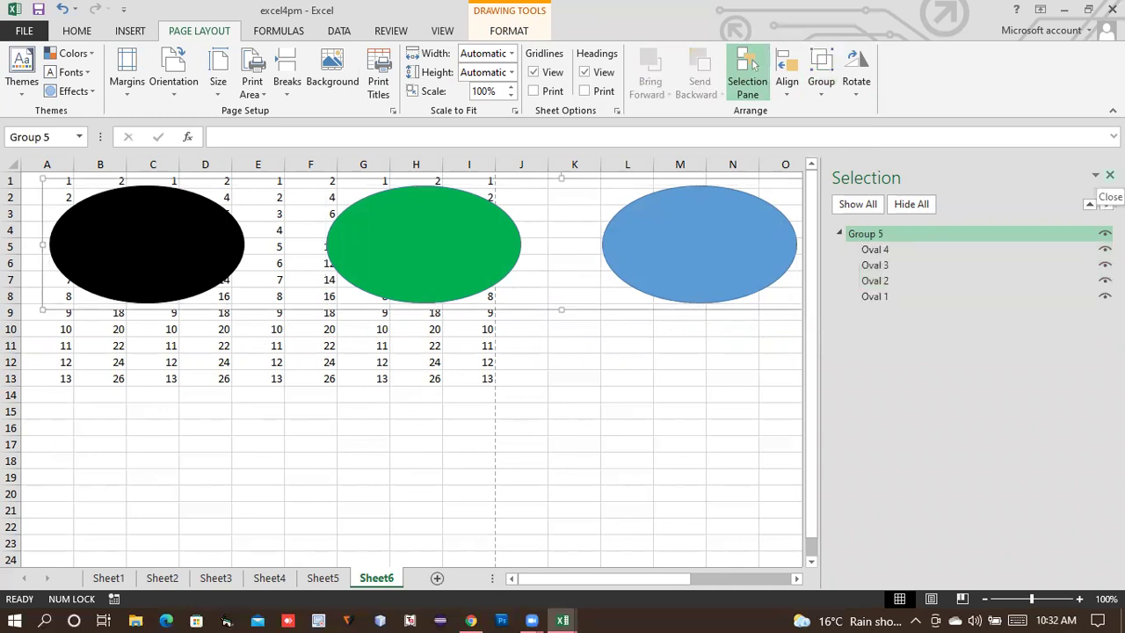
left_click(1109, 175)
Step: Ungroup the ovals and move the blue and green ovals further down the sheet
key("Escape")
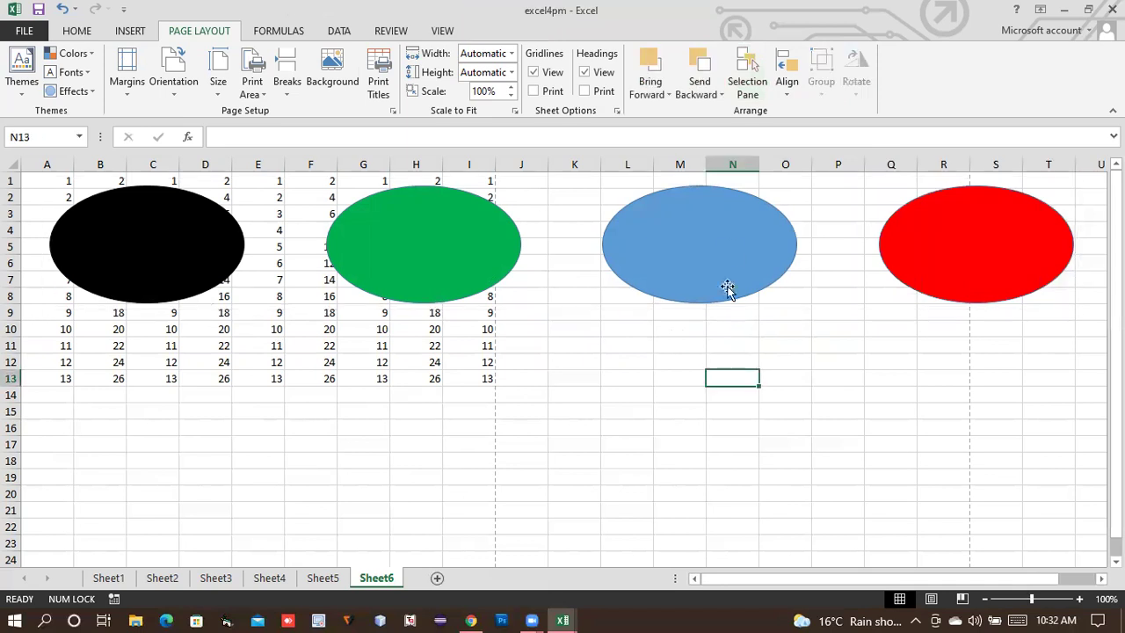
left_click(729, 291)
left_click_drag(729, 291, 715, 306)
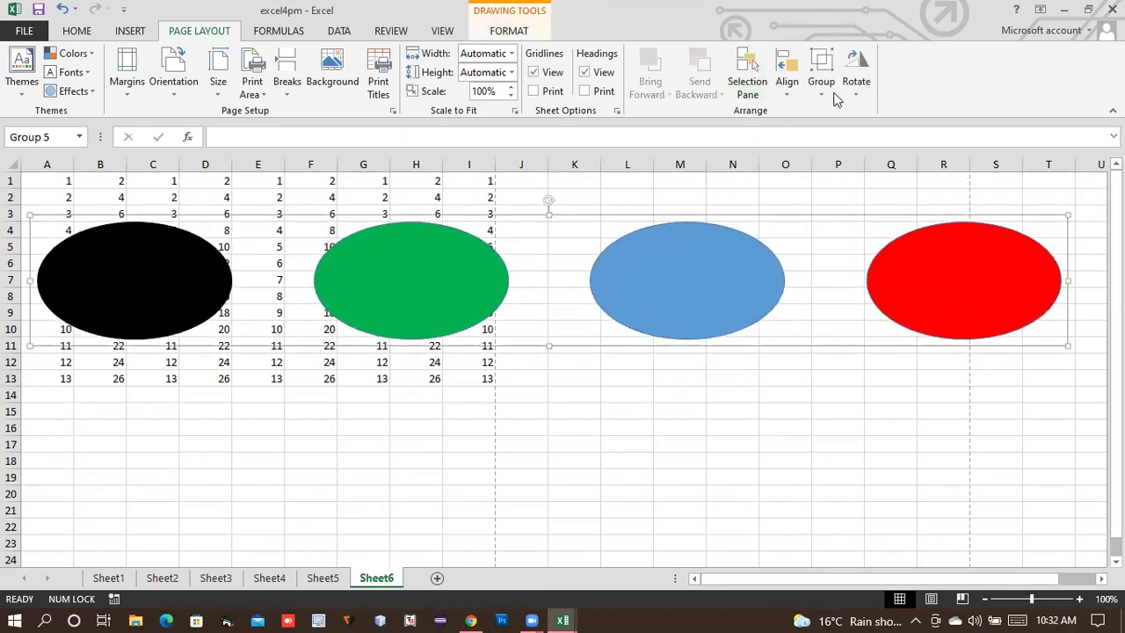
left_click(827, 92)
left_click(848, 152)
left_click(741, 381)
left_click_drag(704, 290, 718, 351)
mouse_move(427, 283)
left_mouse_down()
mouse_move(437, 383)
mouse_move(424, 403)
left_mouse_up()
left_click(855, 84)
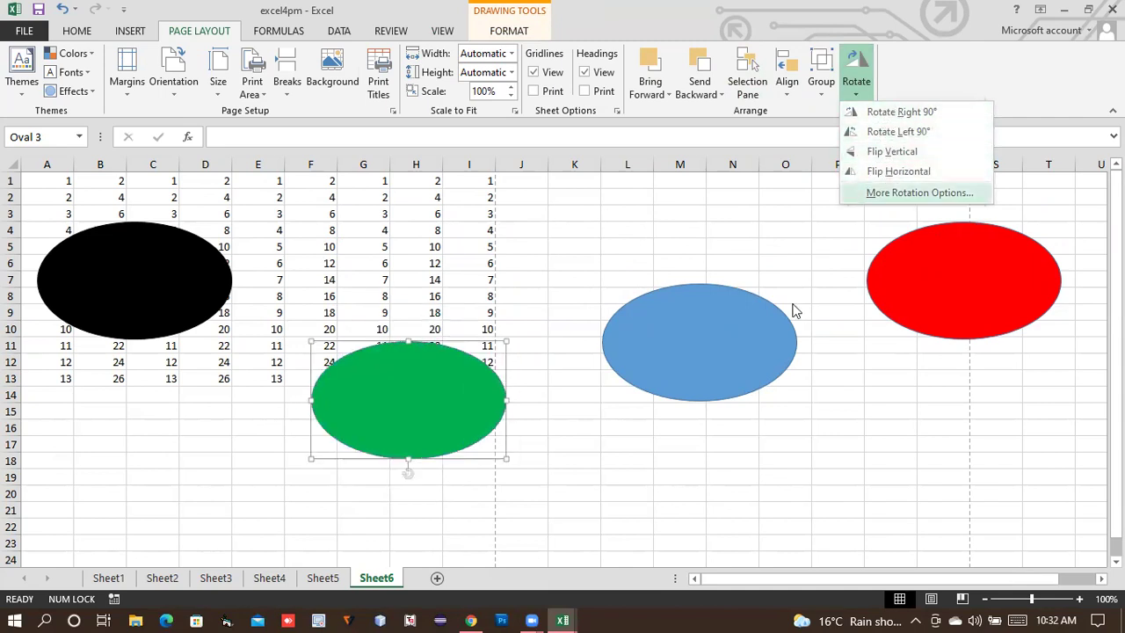
left_click(944, 264)
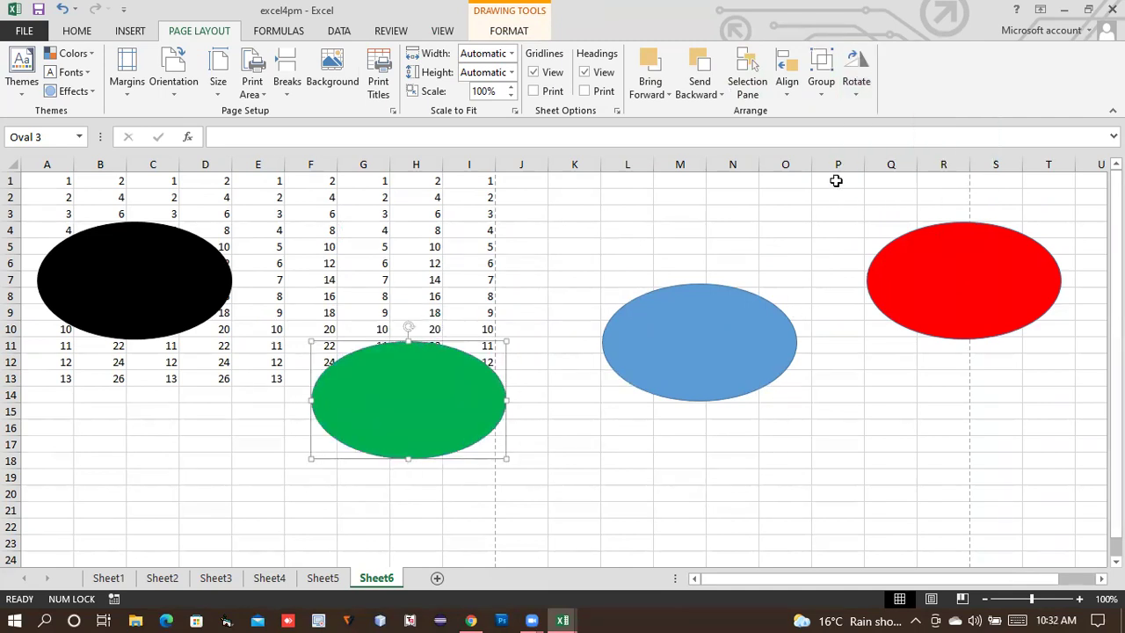
left_click(856, 88)
left_click(859, 94)
Step: Delete the blue, red, green and black ovals one by one
left_click(745, 337)
key("Delete")
left_click(969, 291)
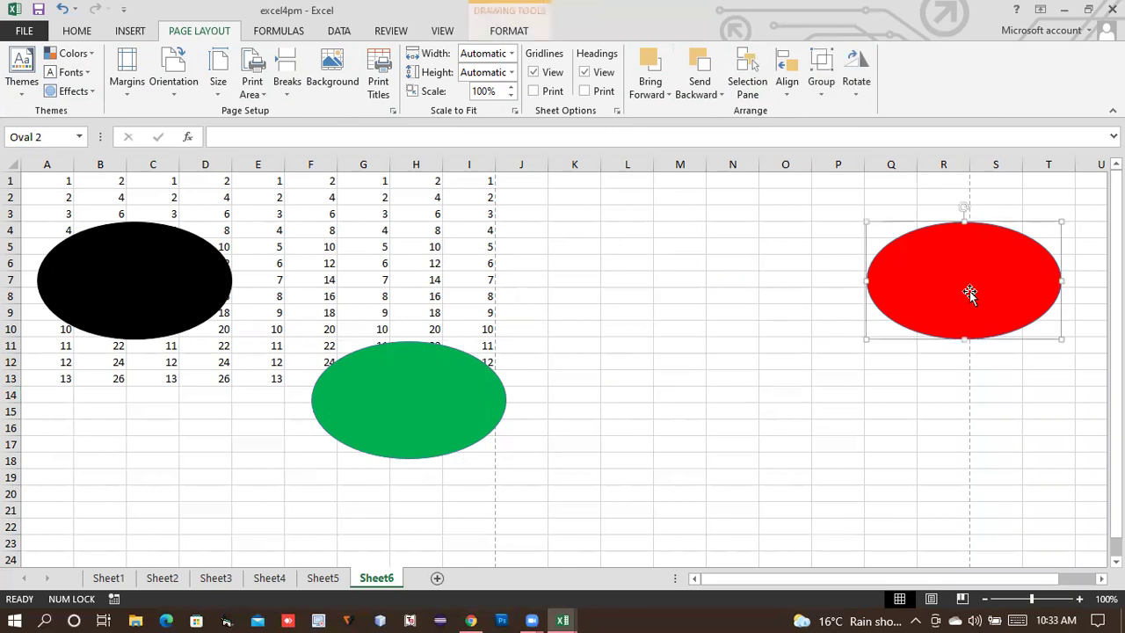
key("Delete")
left_click(445, 367)
key("Delete")
left_click(166, 257)
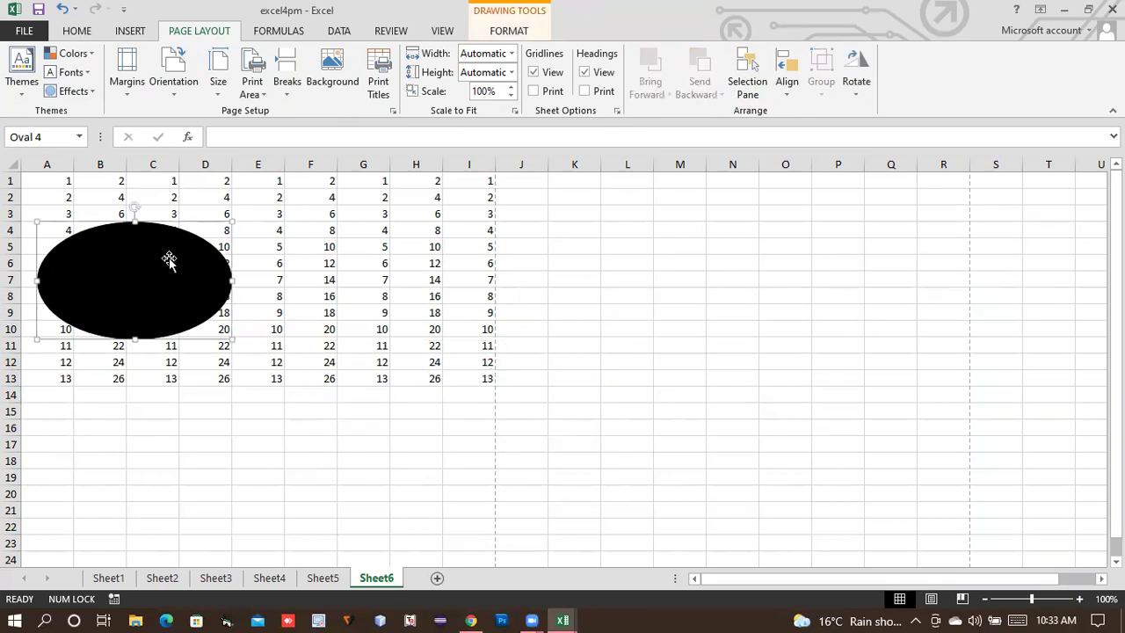
key("Delete")
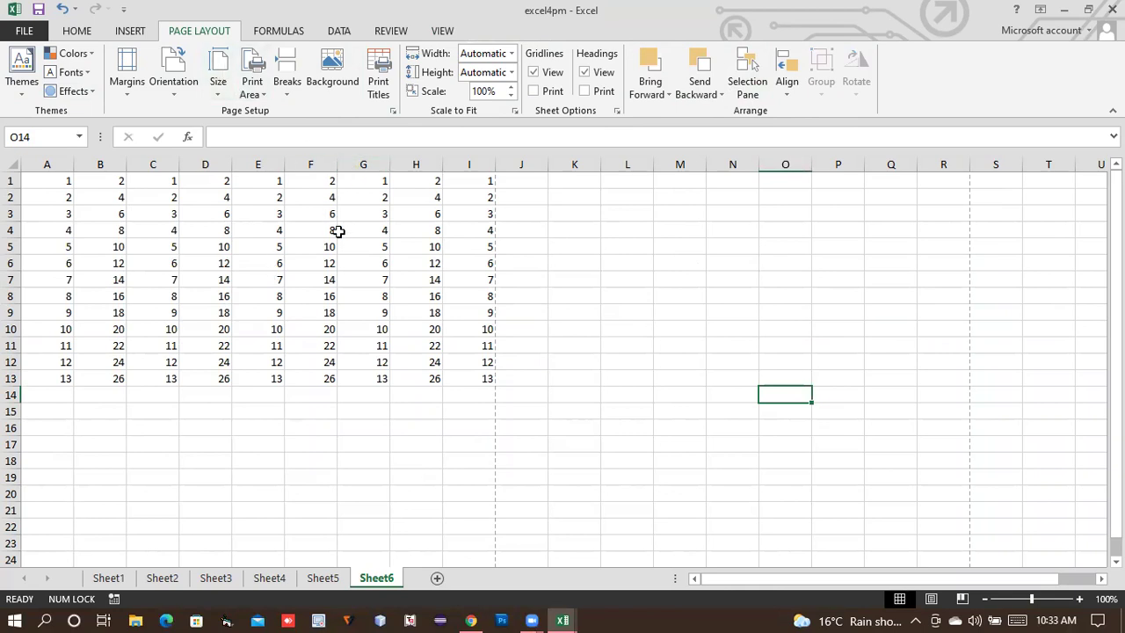
left_click(332, 280)
Step: On Sheet4, narrow columns I and J beside the course summary
left_click(269, 577)
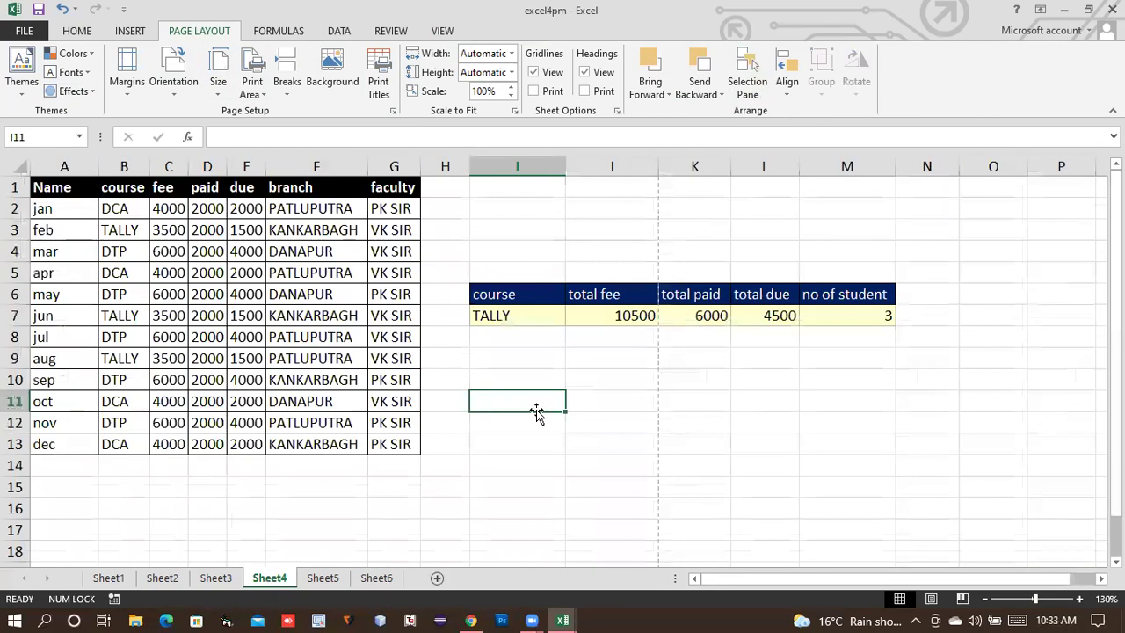
left_click(541, 231)
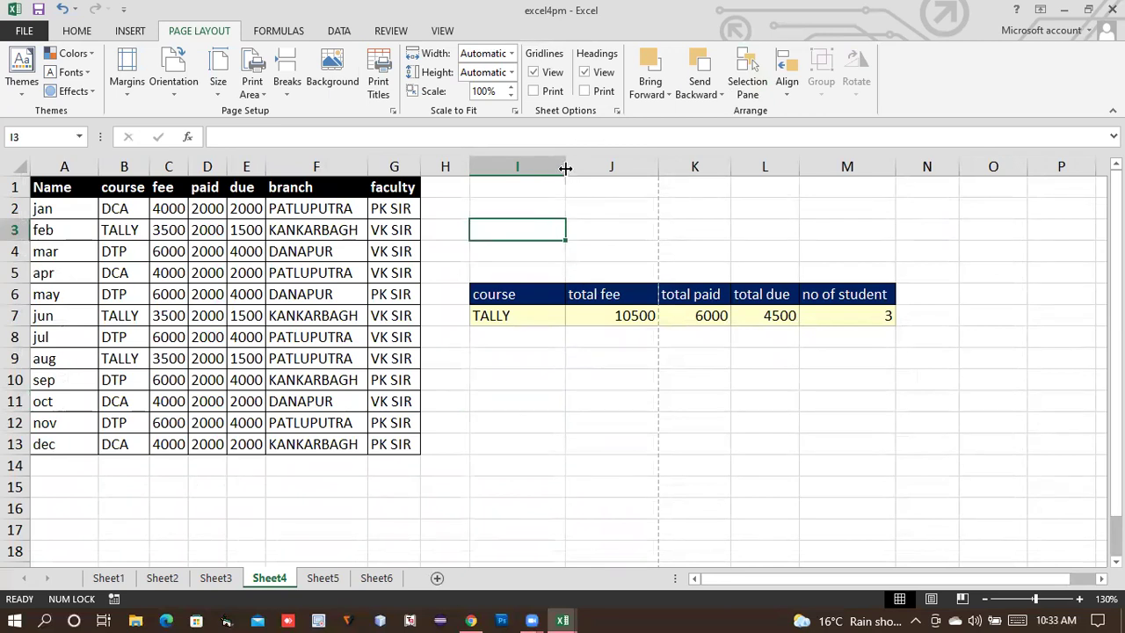
left_click_drag(565, 167, 520, 167)
left_click_drag(614, 167, 585, 167)
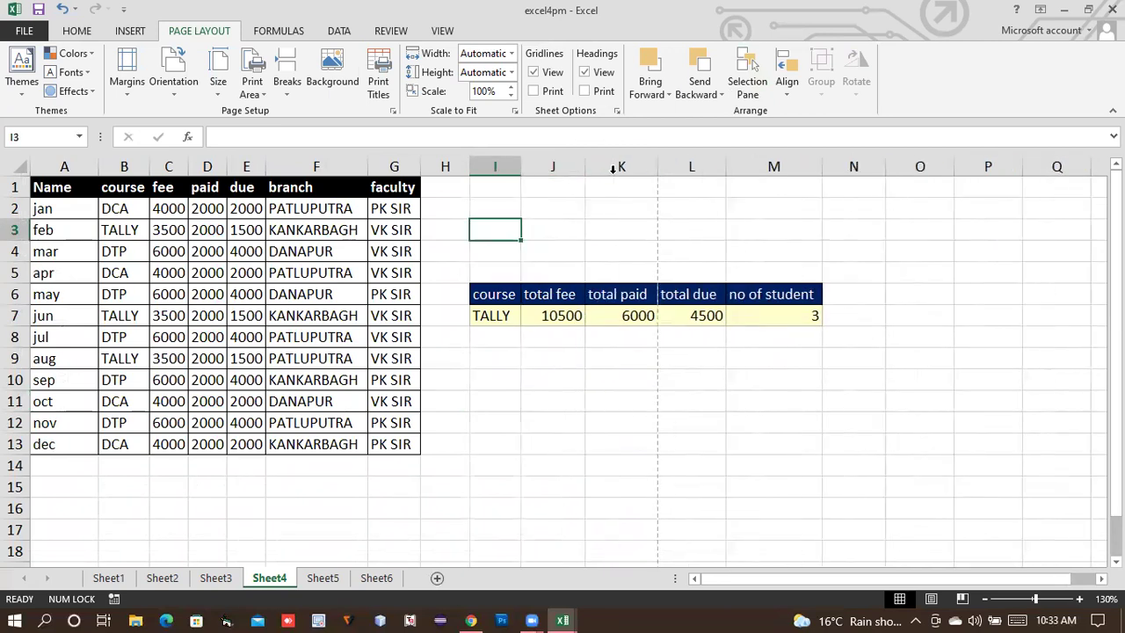
Step: Autofit columns K and L, then clear everything from the course cells I5:I9
double_click(657, 167)
double_click(723, 167)
double_click(819, 167)
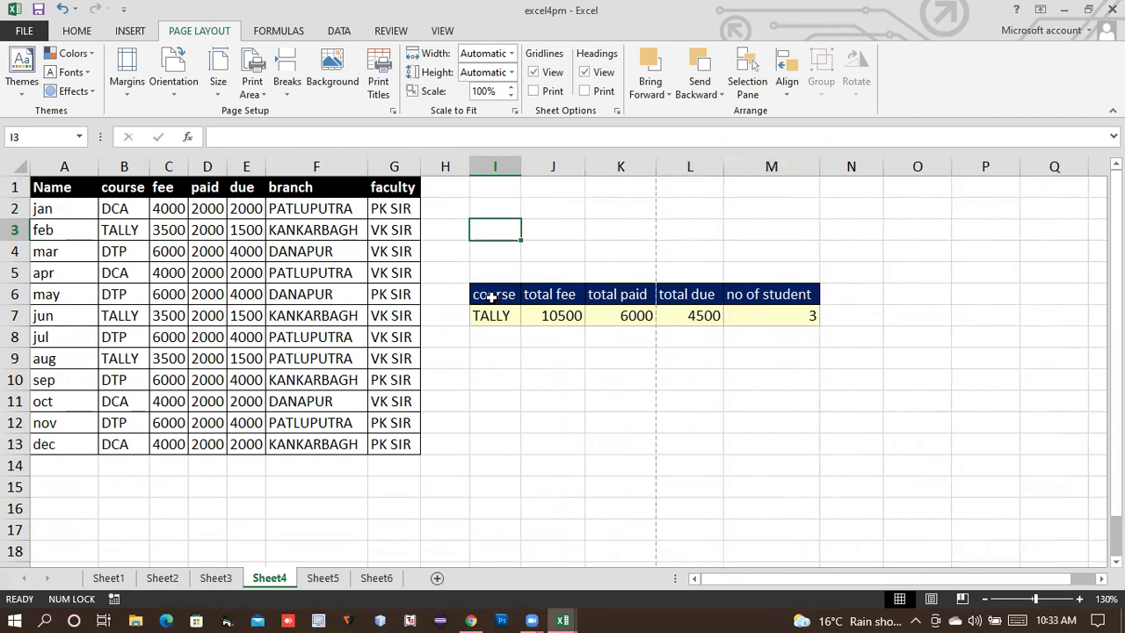
left_click_drag(494, 272, 495, 358)
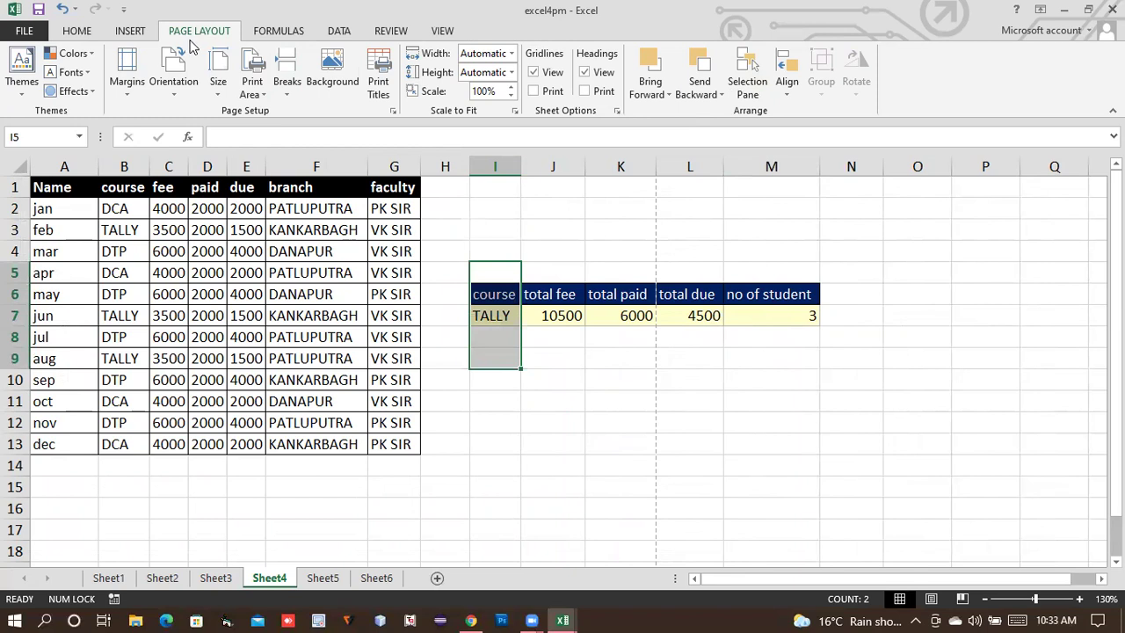
left_click(76, 32)
left_click(927, 91)
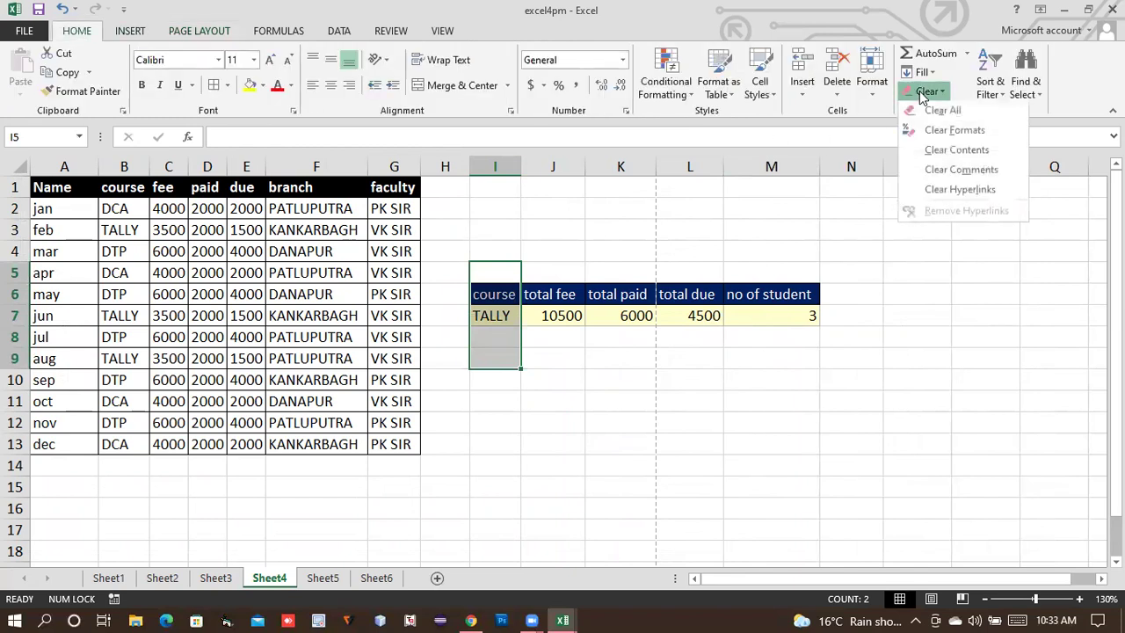
left_click(933, 108)
left_click(686, 400)
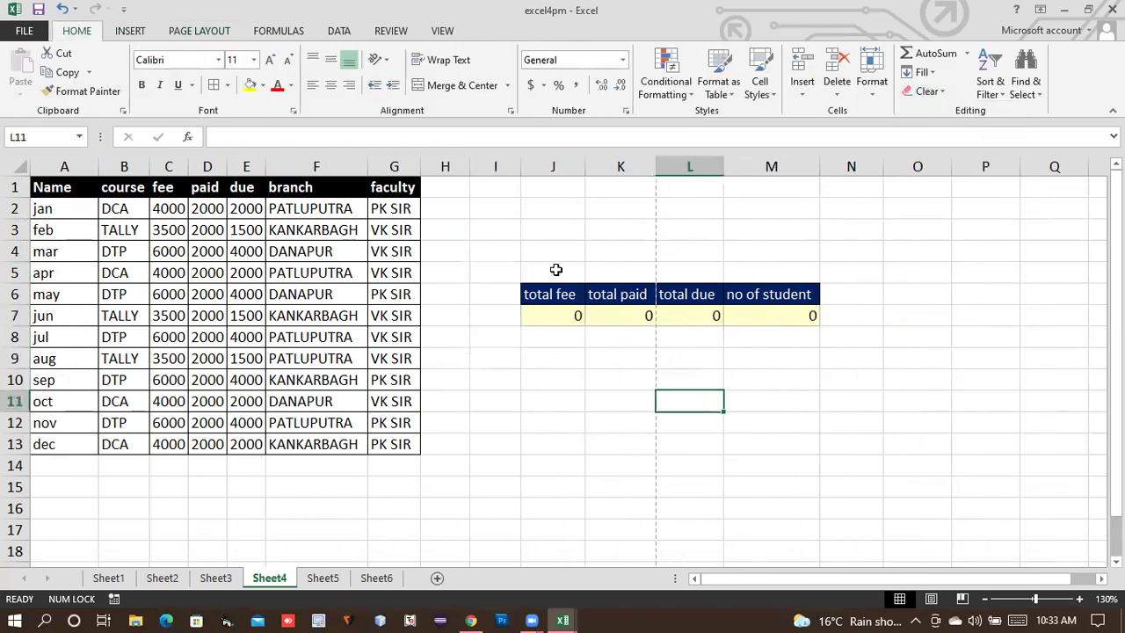
Step: Merge J3:K5 and L3:M5 row by row and add inside horizontal borders to J3:M5
left_click_drag(569, 269, 613, 255)
left_click(587, 252)
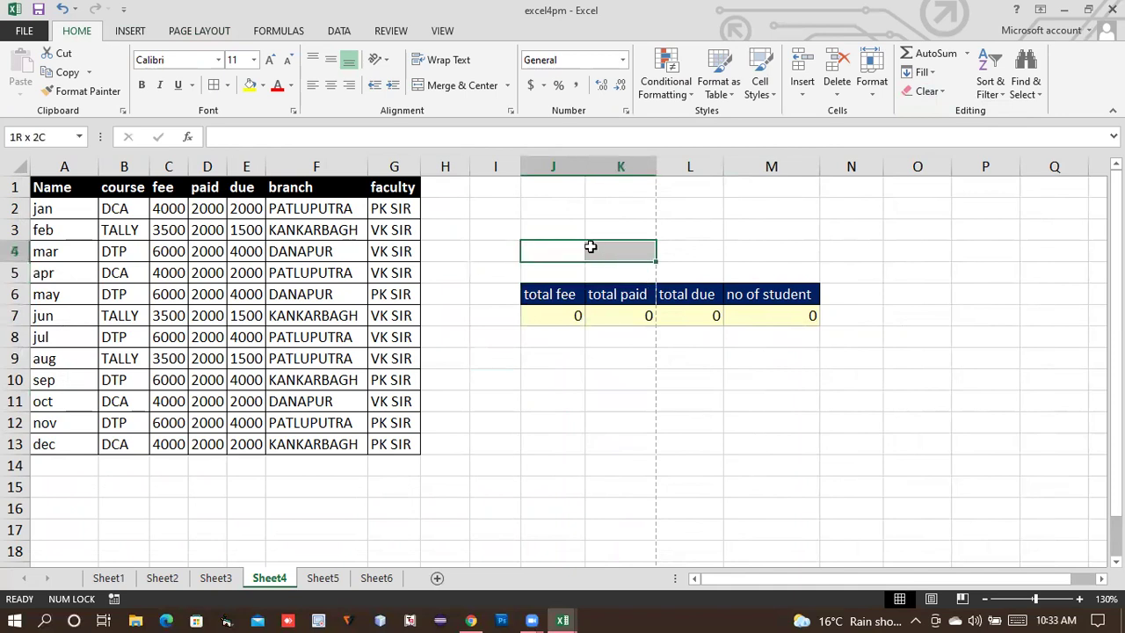
mouse_move(564, 220)
left_mouse_down()
mouse_move(601, 220)
mouse_move(615, 251)
mouse_move(606, 271)
left_mouse_up()
left_click(477, 85)
left_click(482, 91)
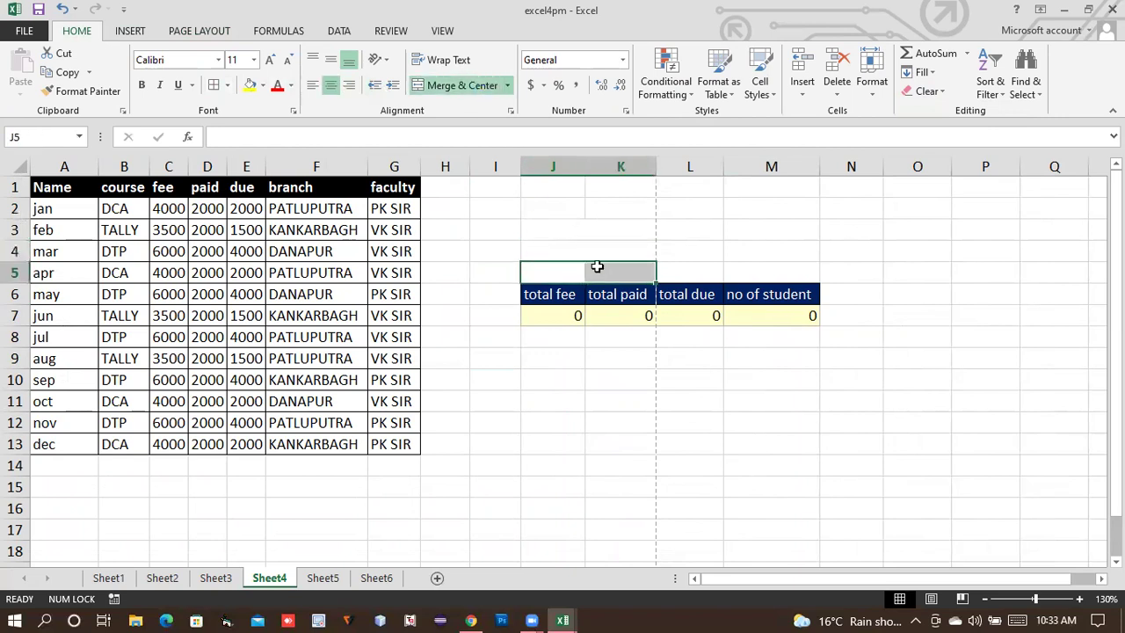
left_click(450, 88)
mouse_move(703, 249)
left_mouse_down()
mouse_move(745, 250)
mouse_move(741, 231)
left_mouse_up()
left_click(452, 85)
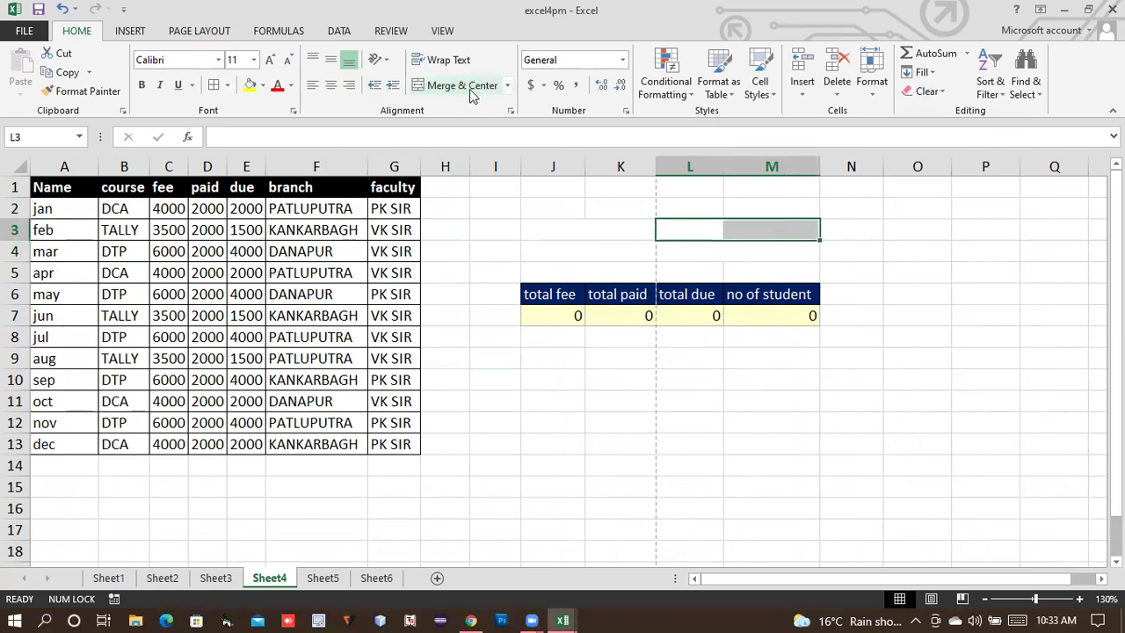
left_click_drag(694, 272, 747, 272)
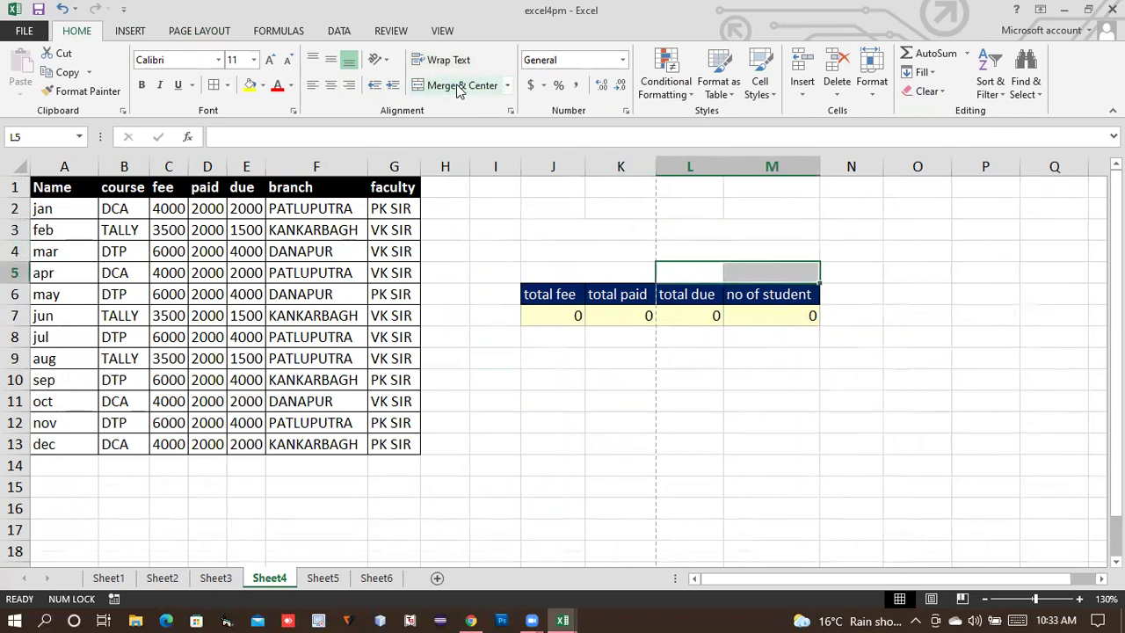
left_click(460, 85)
left_click_drag(566, 225, 713, 271)
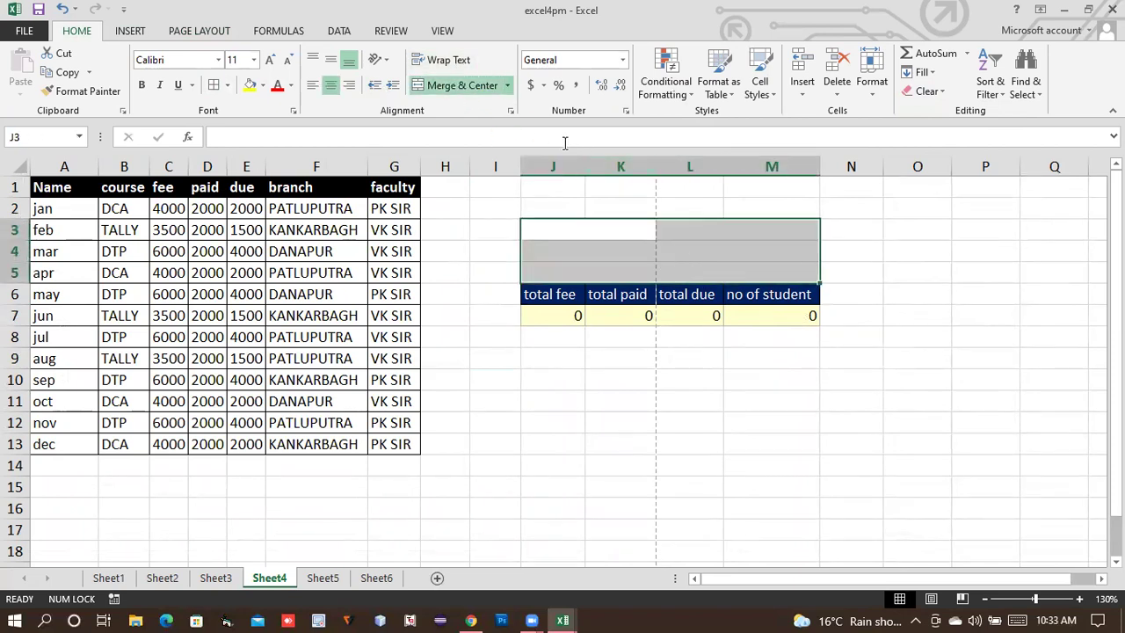
left_click(215, 85)
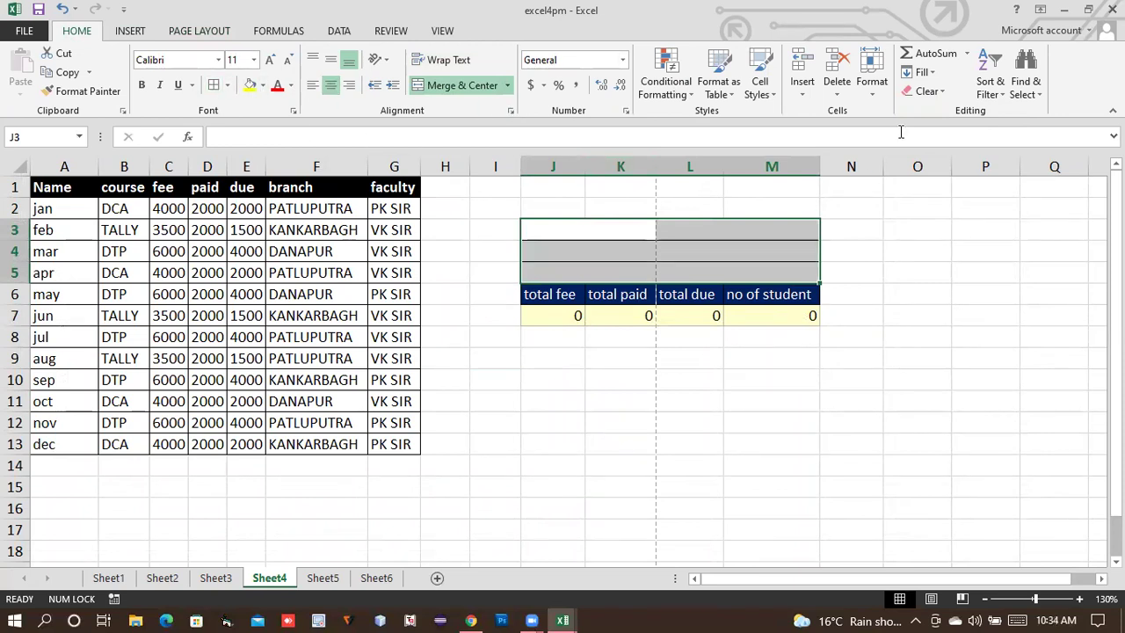
Step: Apply the grey Check Cell style to J3:M5
left_click(872, 86)
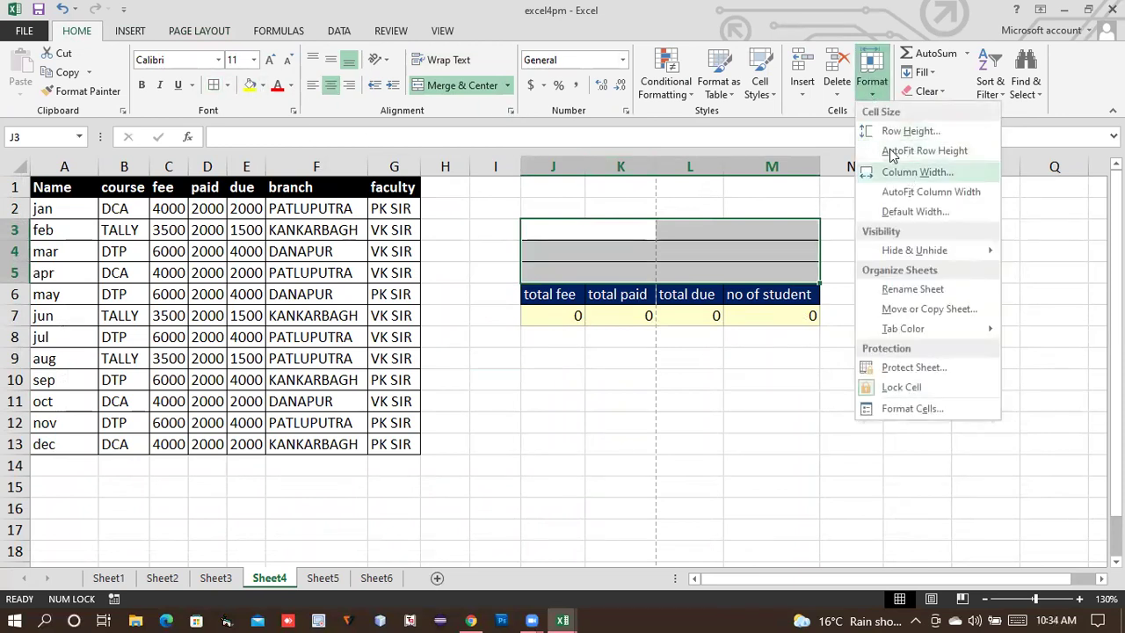
left_click(762, 97)
left_click(762, 97)
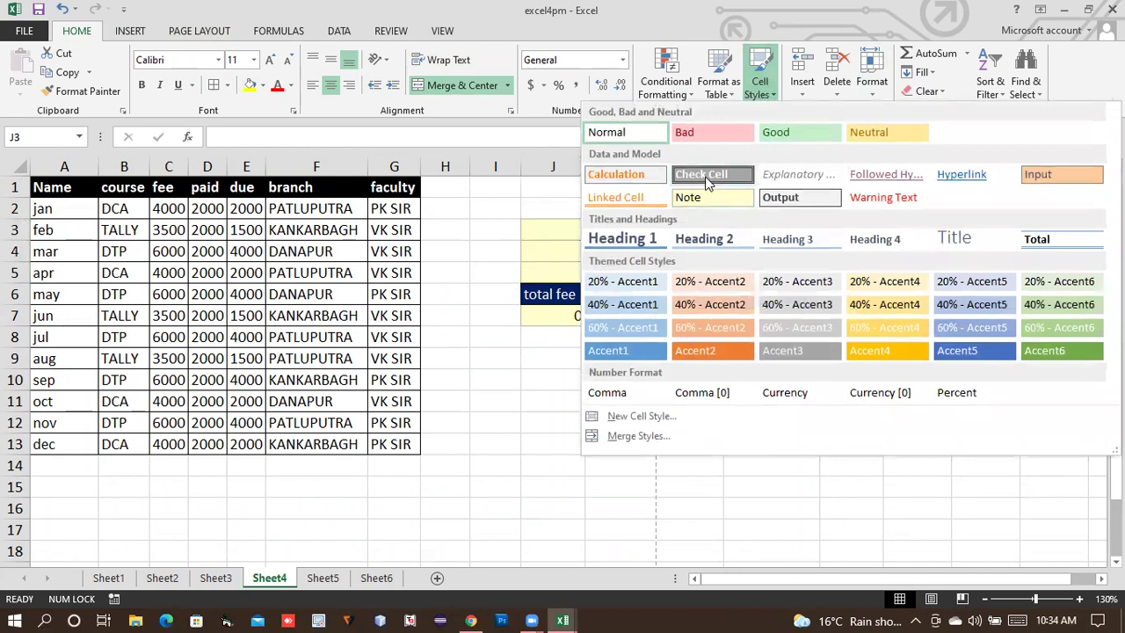
left_click(703, 174)
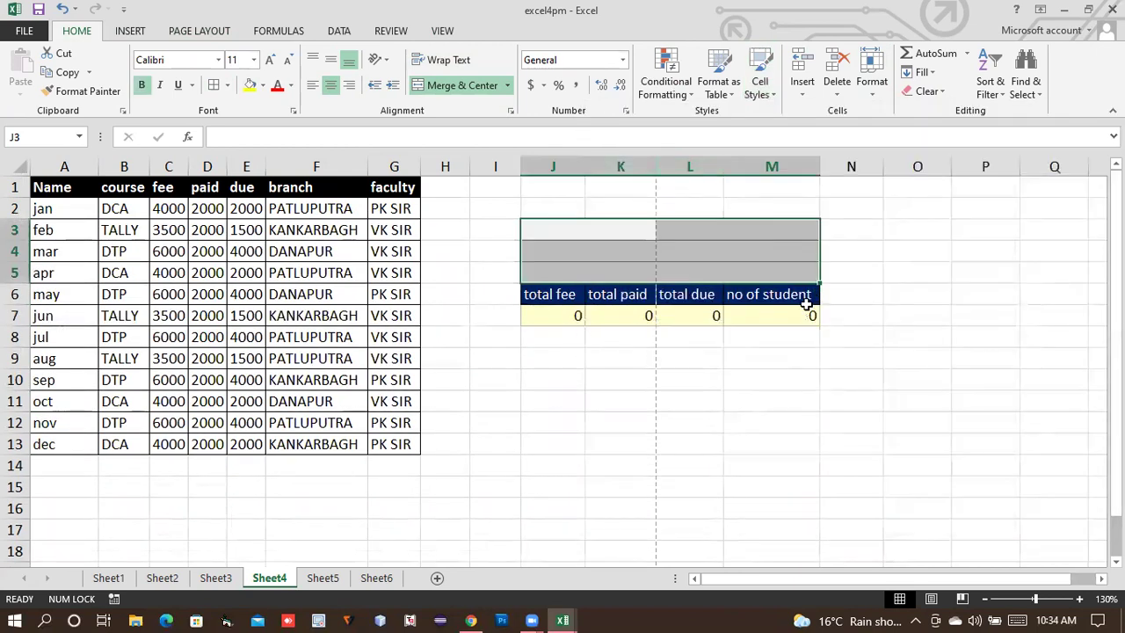
Step: Restyle the label cells J3:K5 with the green Good style
left_click_drag(592, 237, 597, 264)
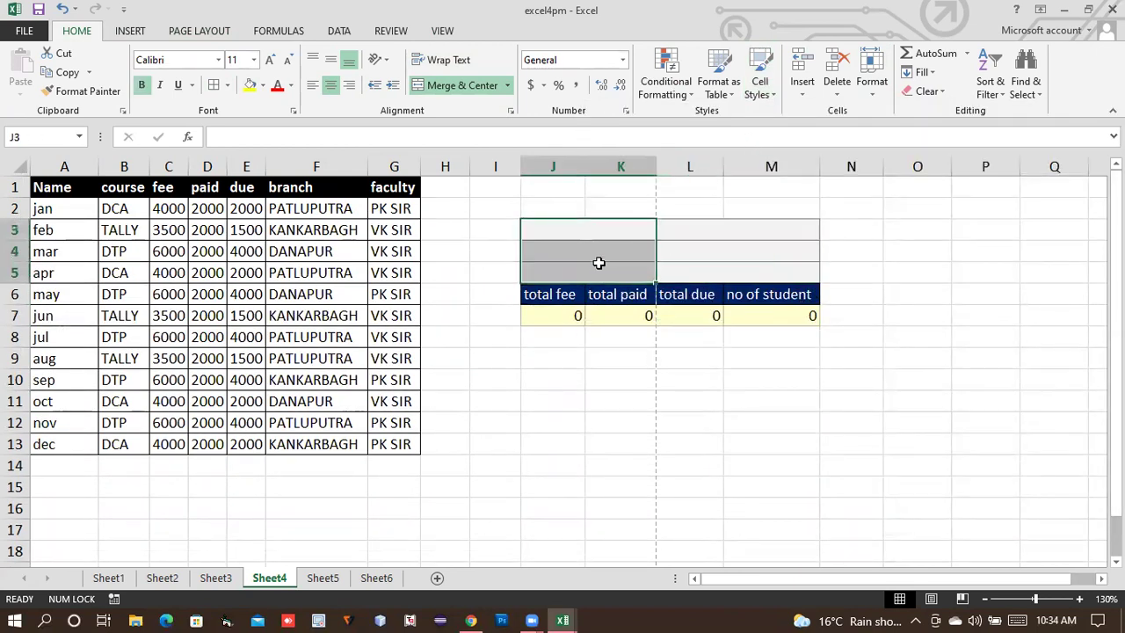
left_click(757, 92)
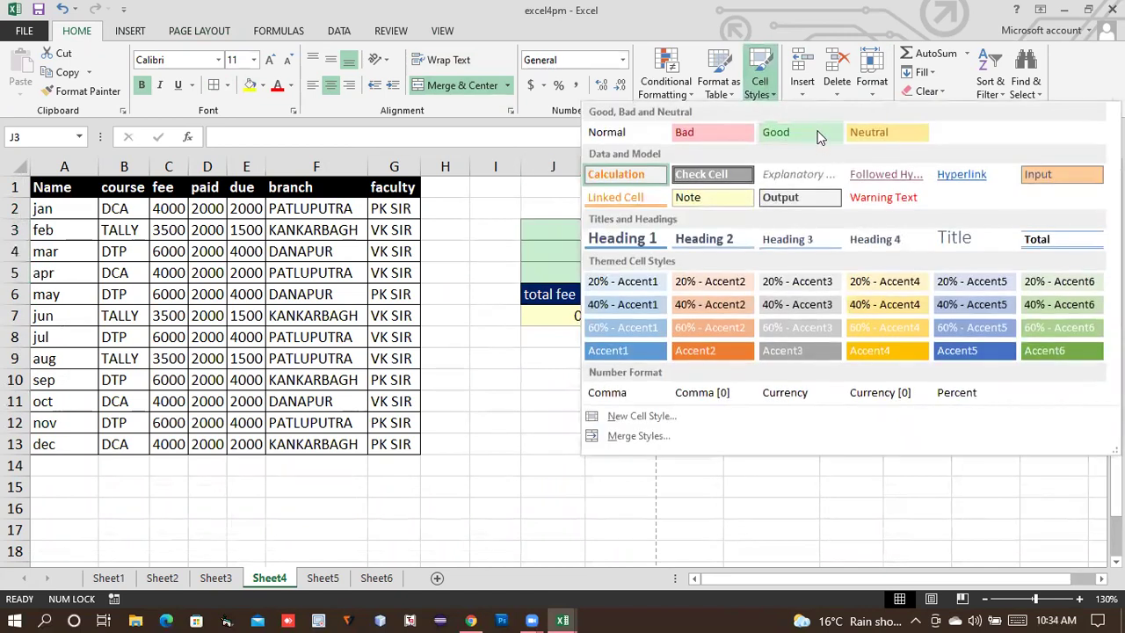
left_click(817, 136)
left_click_drag(694, 230, 738, 270)
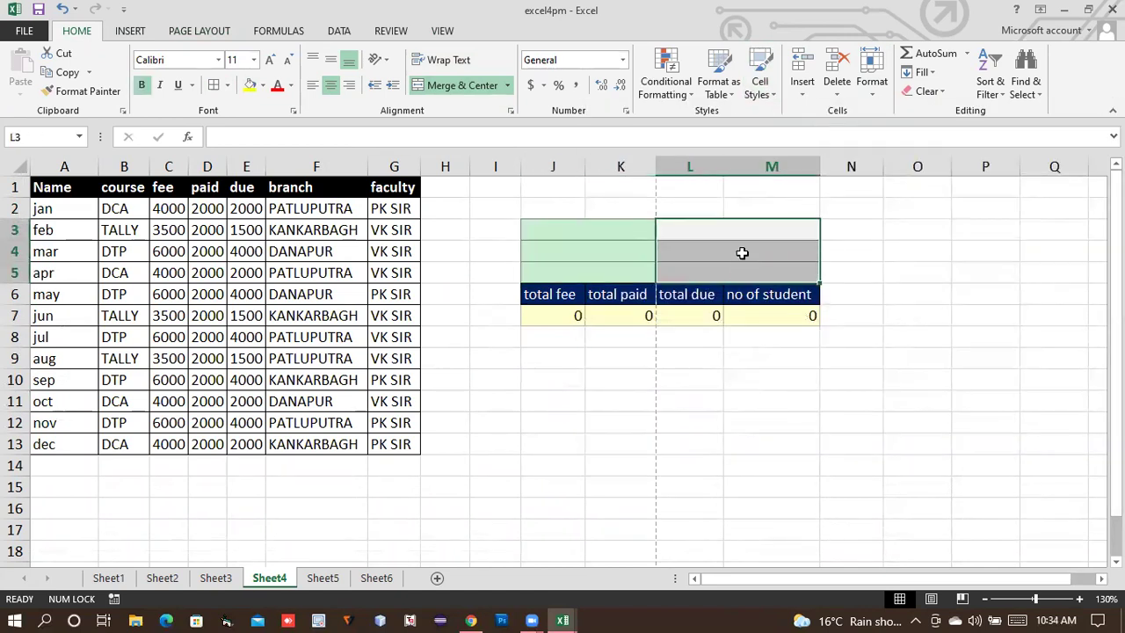
left_click(761, 92)
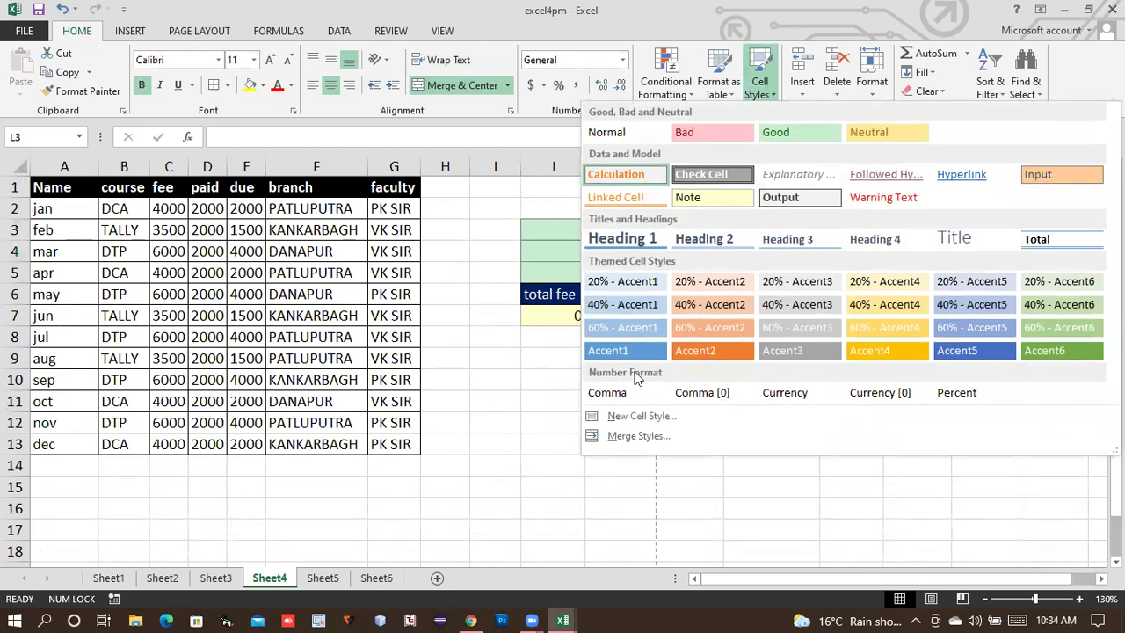
left_click(518, 403)
left_click(631, 231)
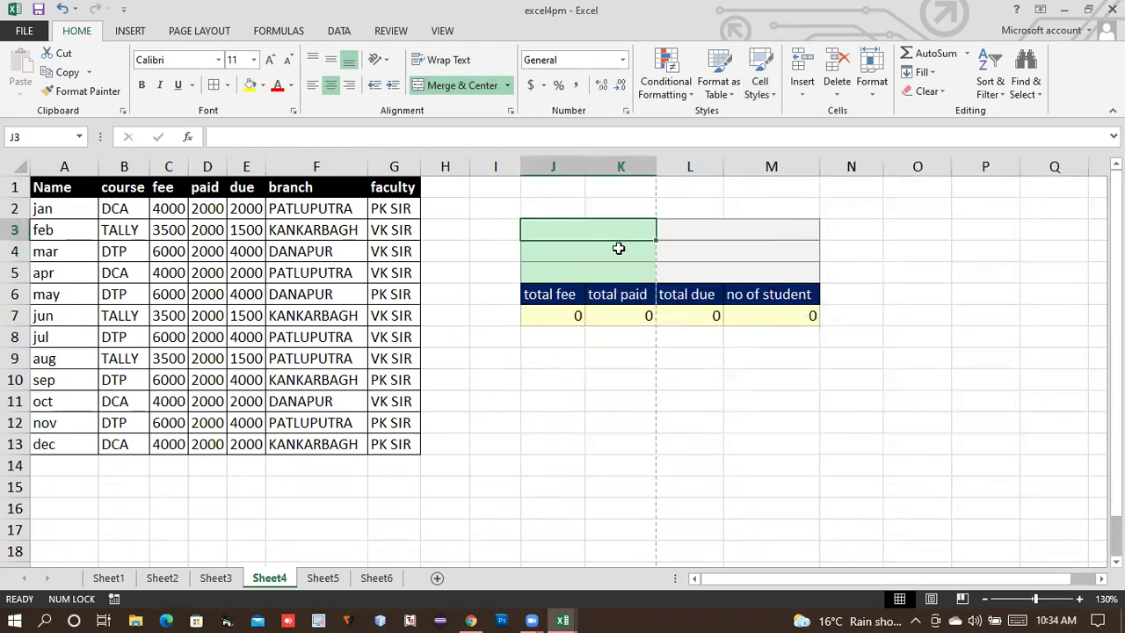
Step: Enter the labels course, branch and faculty in J3, J4 and J5
type("course")
key("Return")
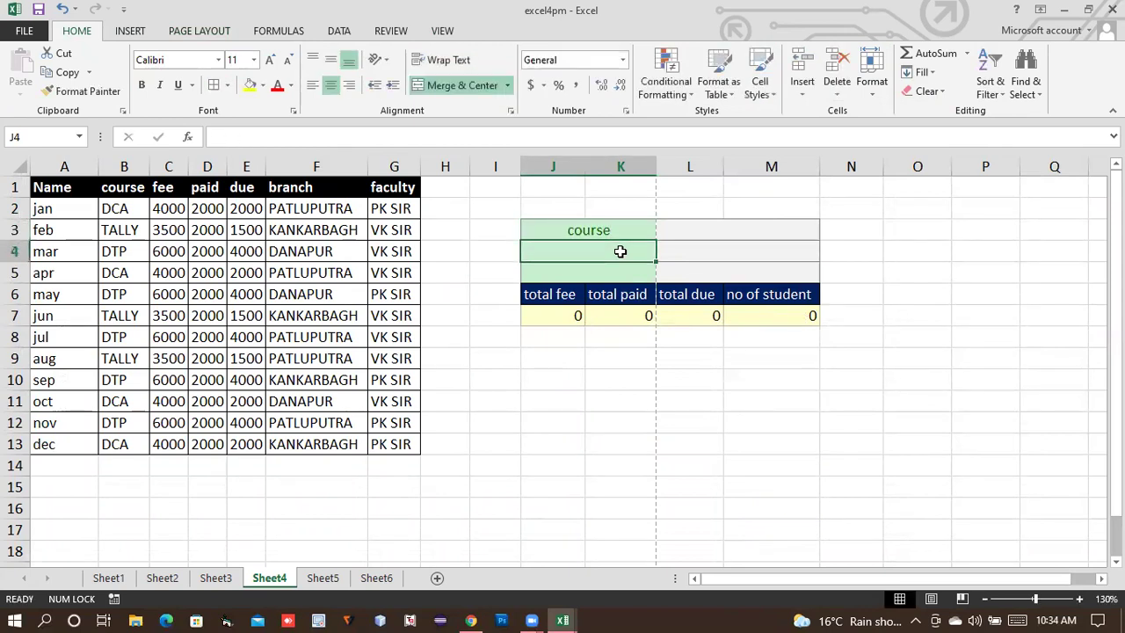
type("branc")
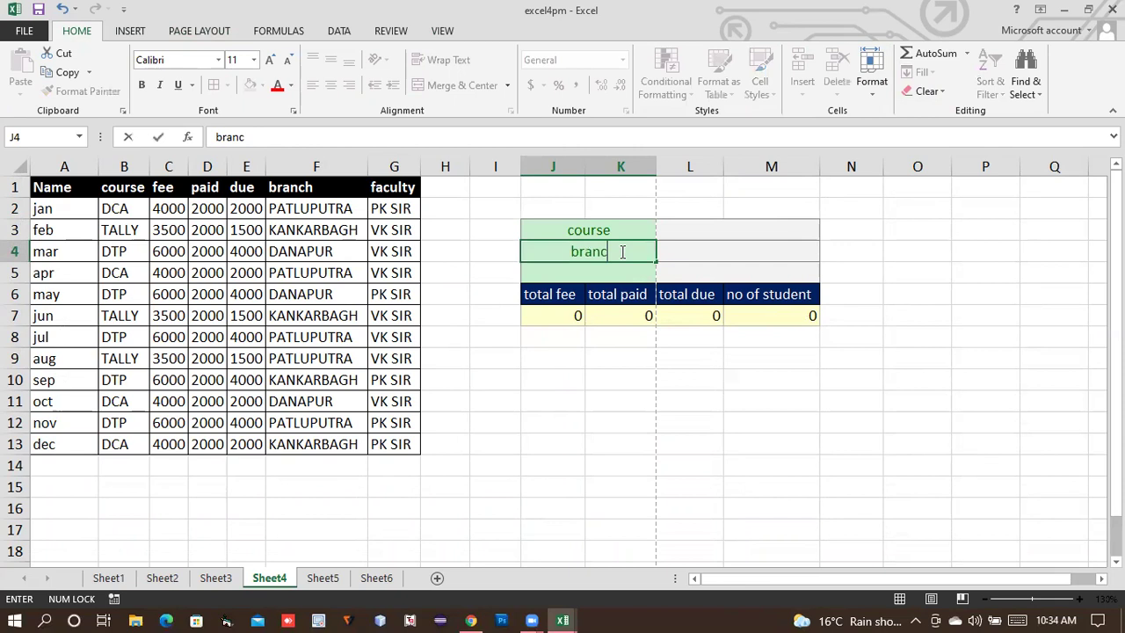
type("h")
key("Tab")
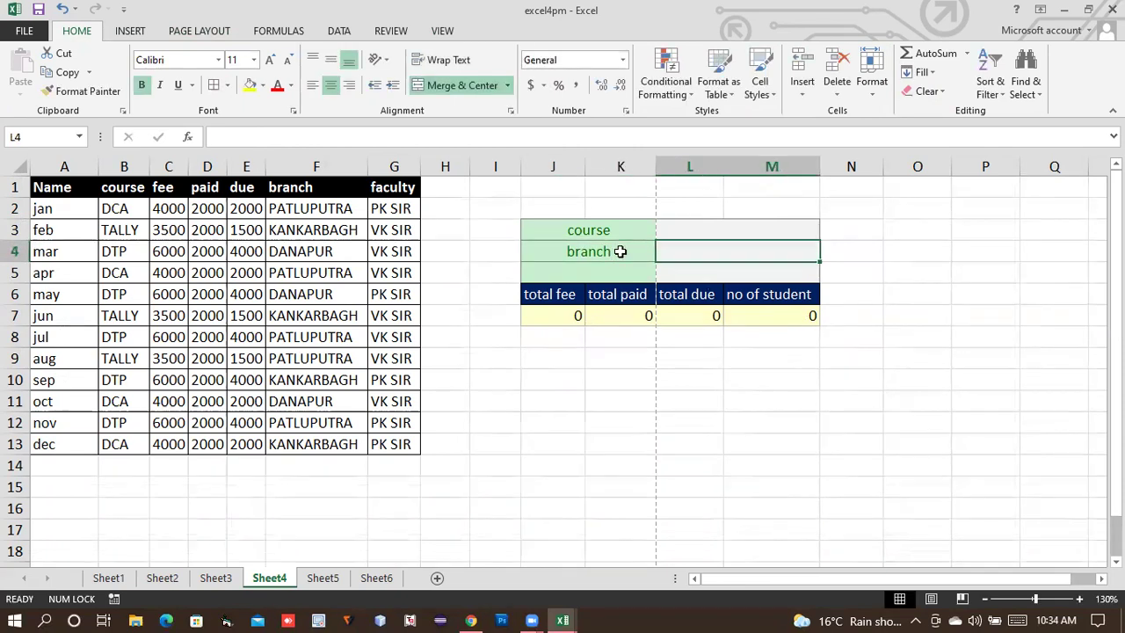
left_click(620, 251)
key("Return")
type("faculty")
key("Tab")
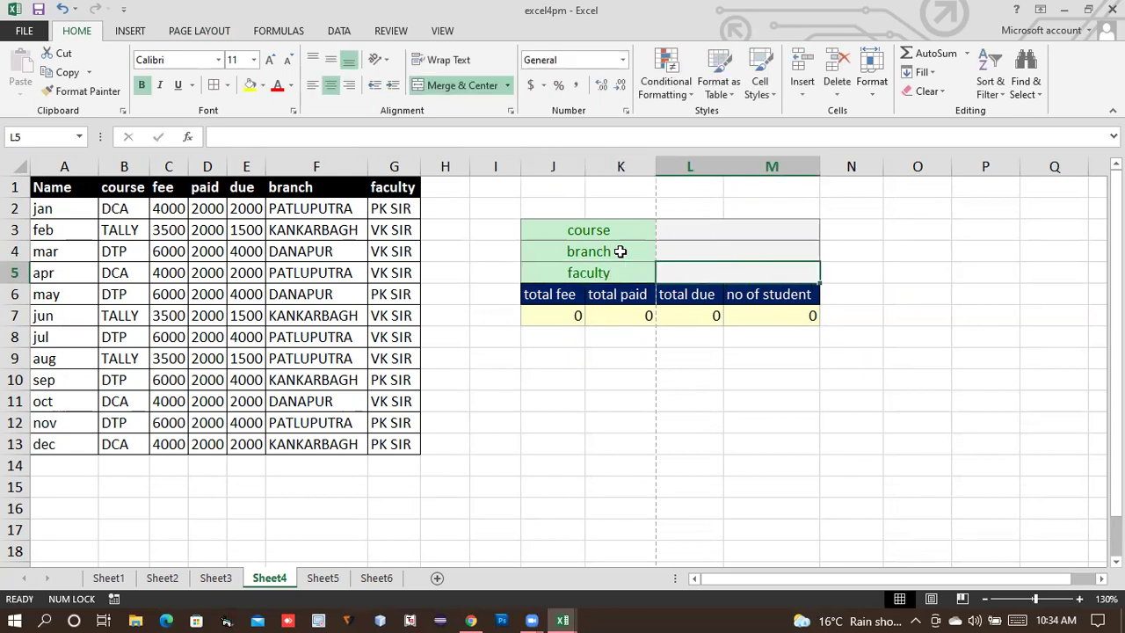
Step: Enter dca as the course value and patliputra as the branch value
left_click(716, 233)
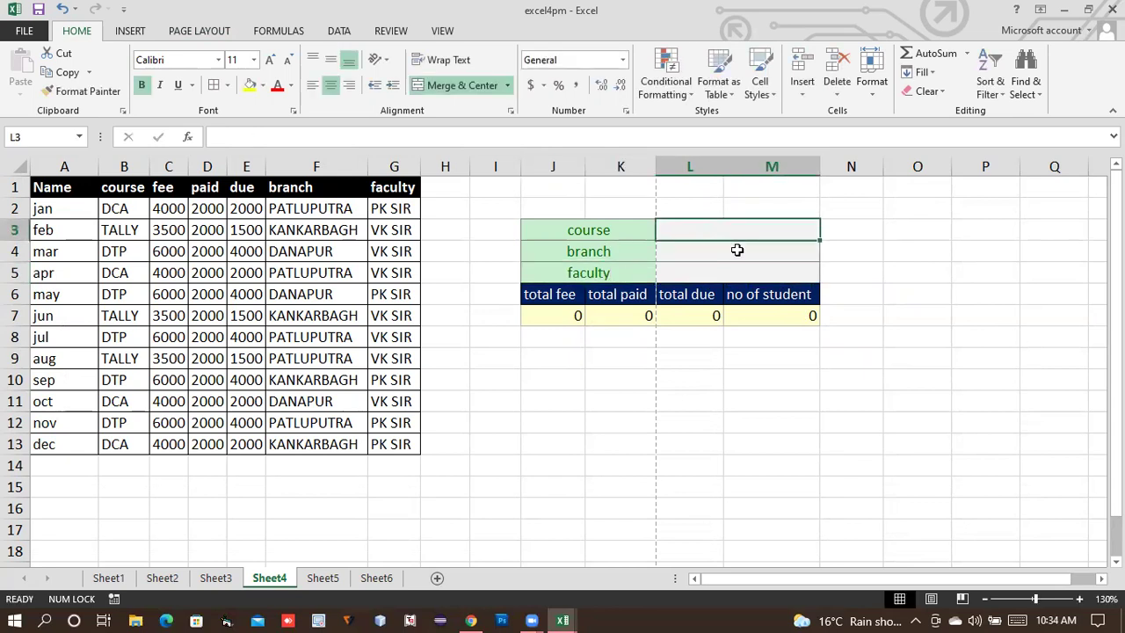
type("dca")
key("Return")
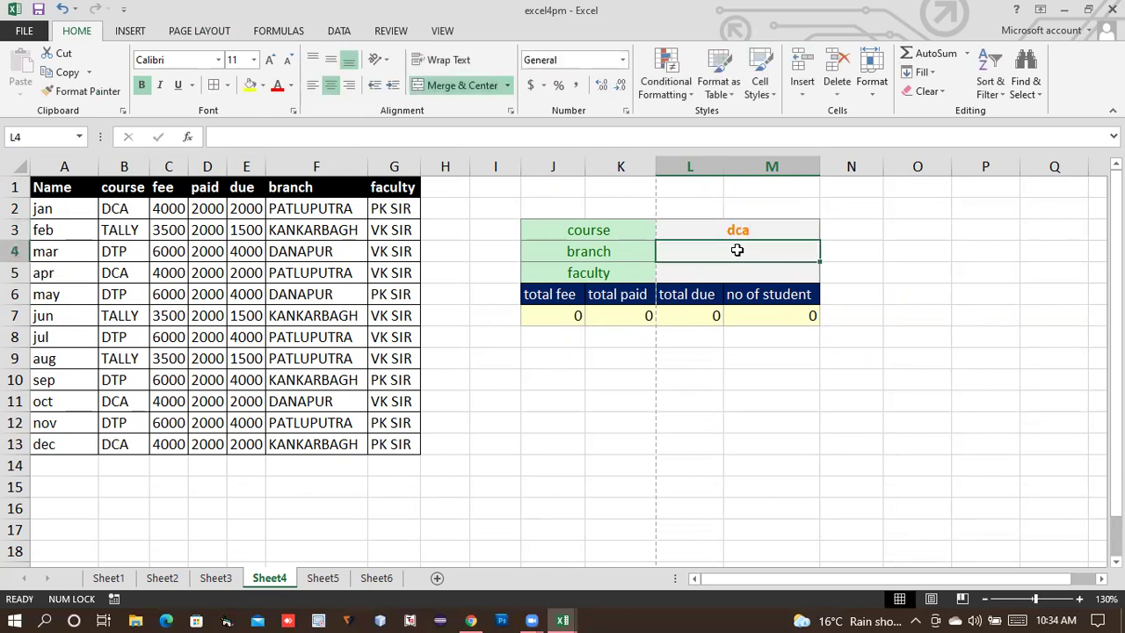
type("pa")
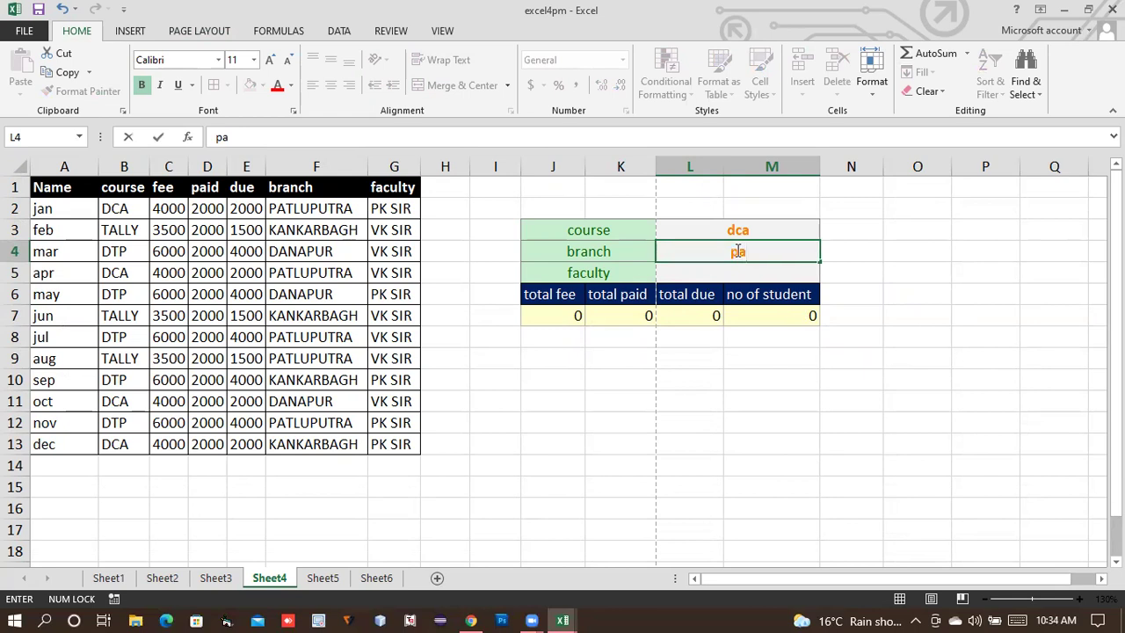
type("tliputra")
key("Tab")
Step: Undo an accidental 00 in J5 and enter the faculty member's name as the faculty value
key("Down")
key("Left")
key("Left")
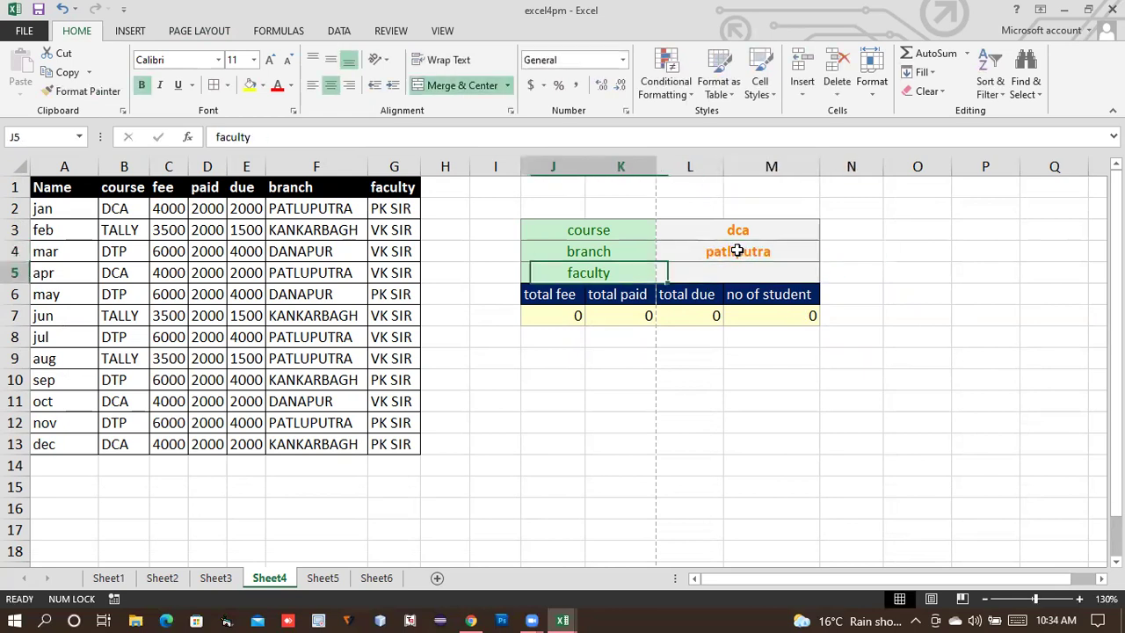
type("00")
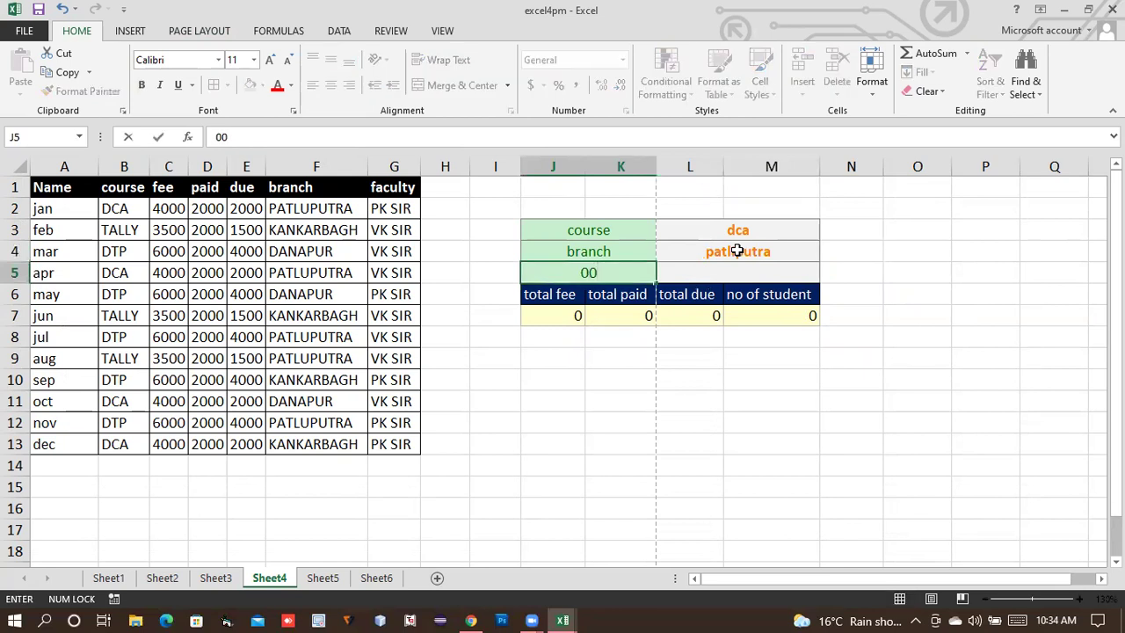
key("ctrl+z")
key("Tab")
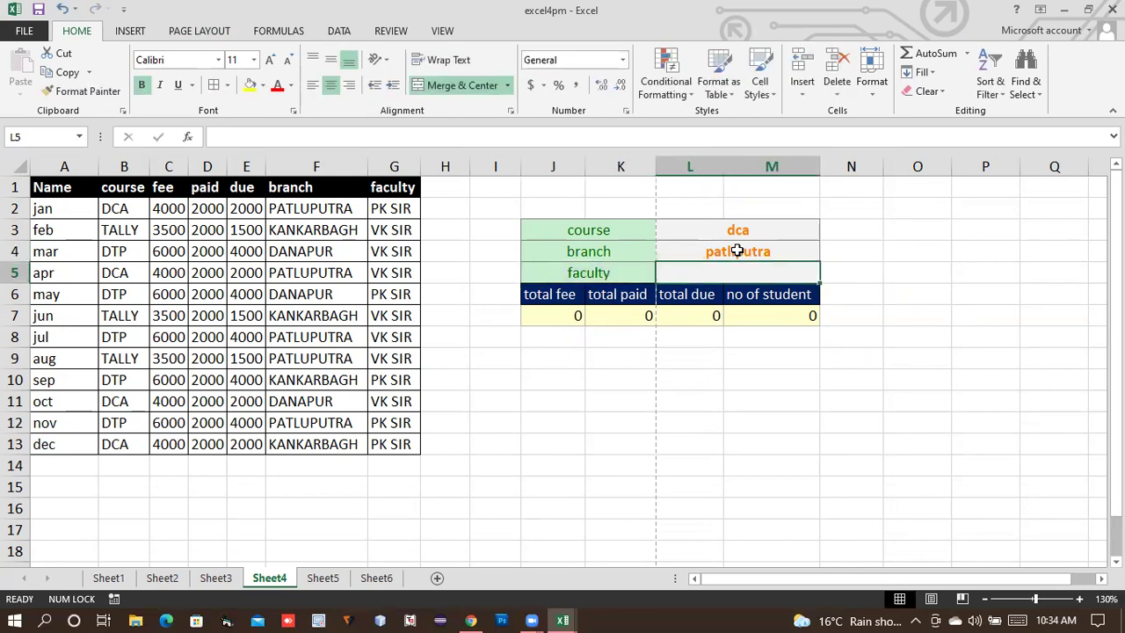
type("o")
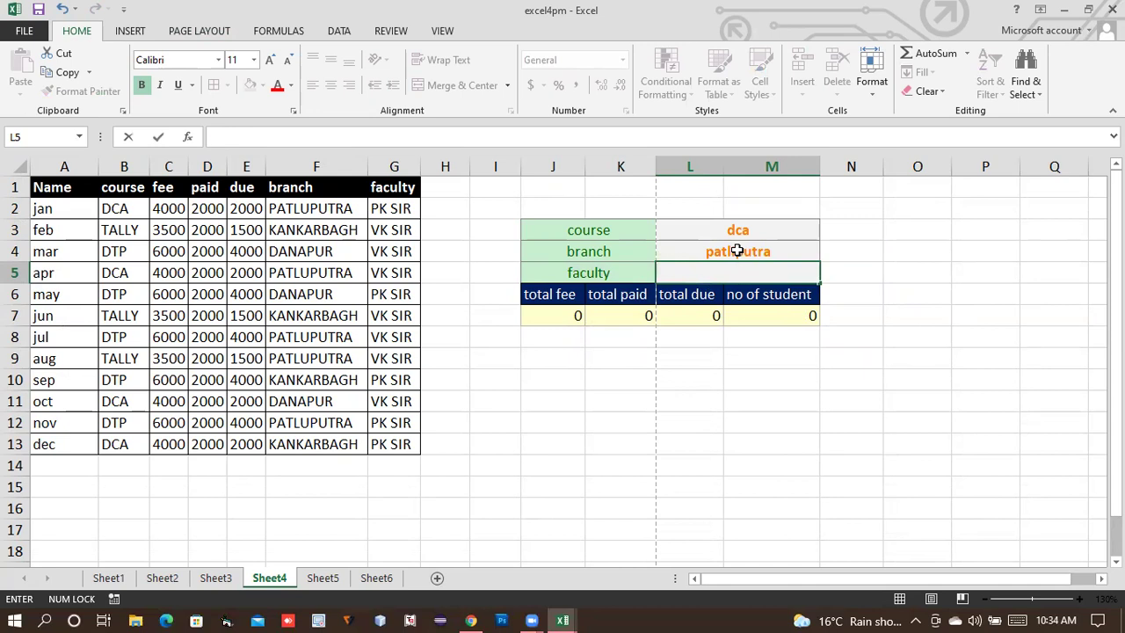
type("pk sir")
key("Return")
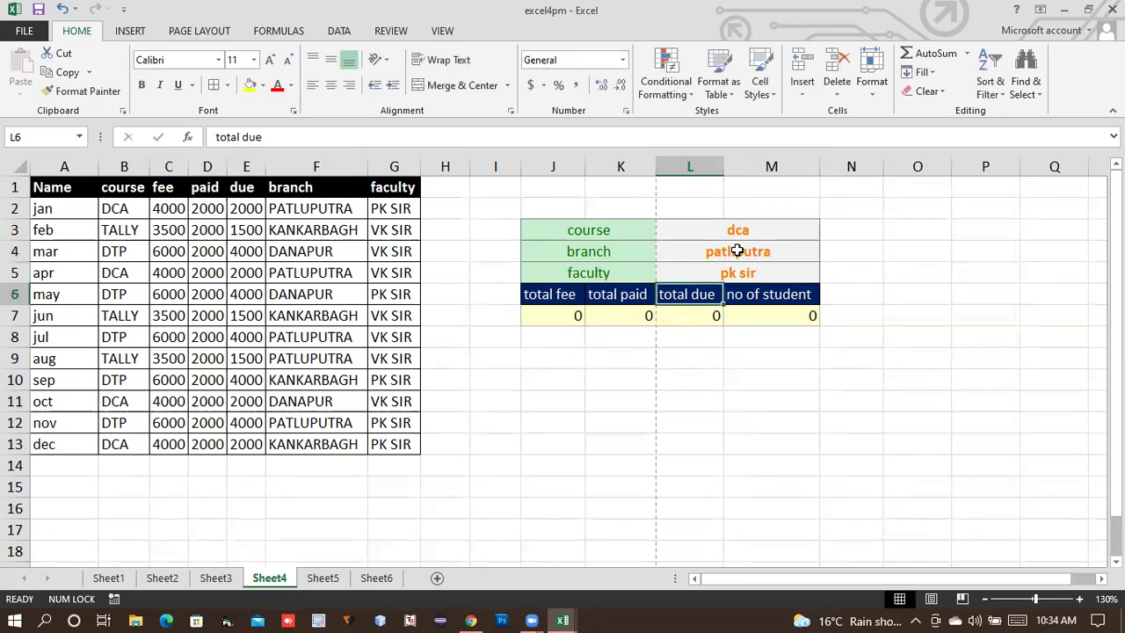
left_click(731, 230)
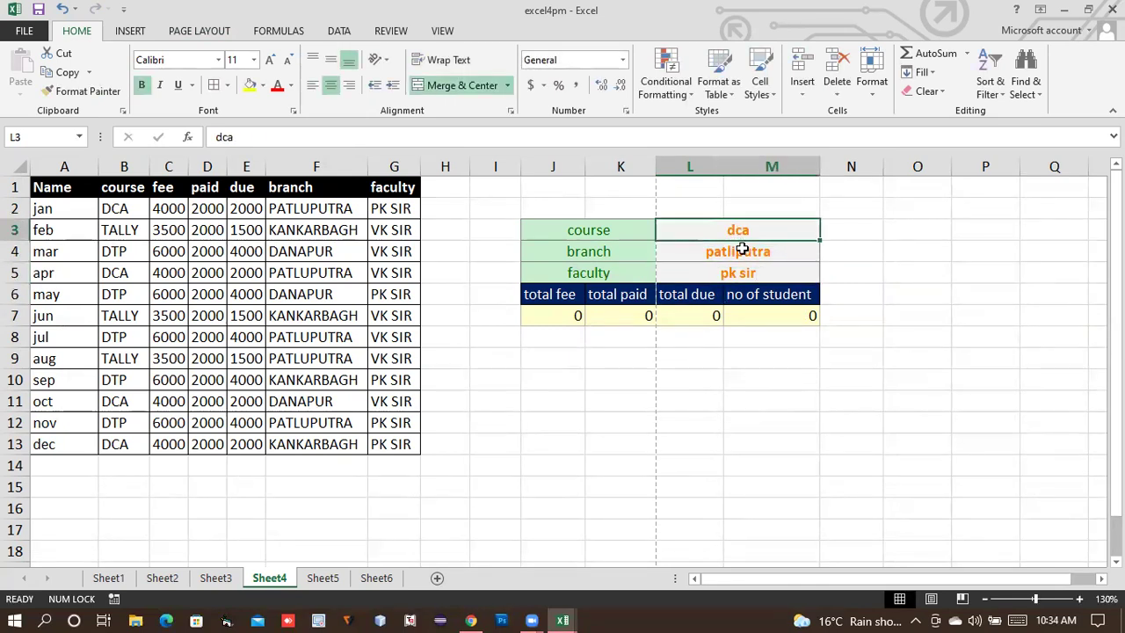
left_click(742, 252)
Step: Review the faculty criterion and the existing total fee, paid, due and student count formulas
left_click(738, 274)
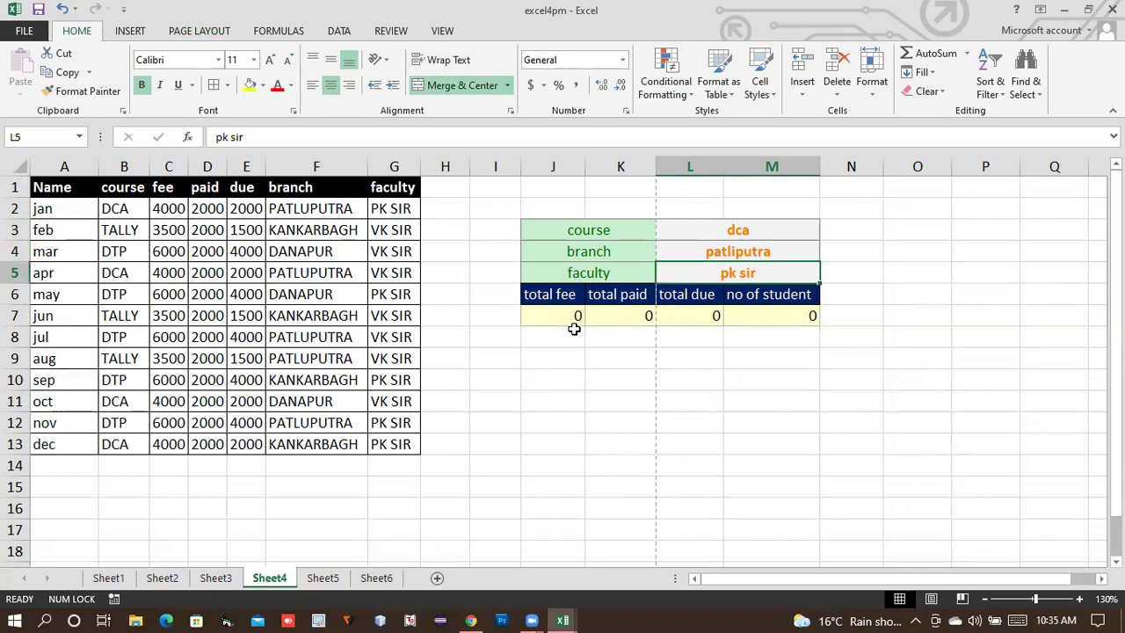
left_click(605, 321)
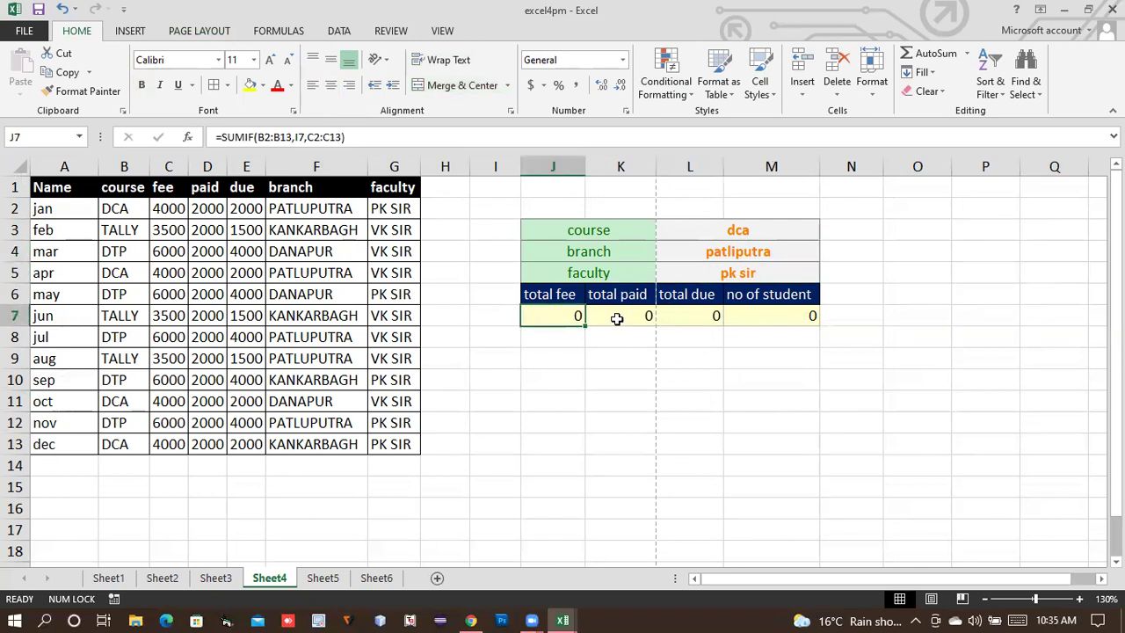
left_click(617, 319)
left_click(687, 315)
left_click(762, 316)
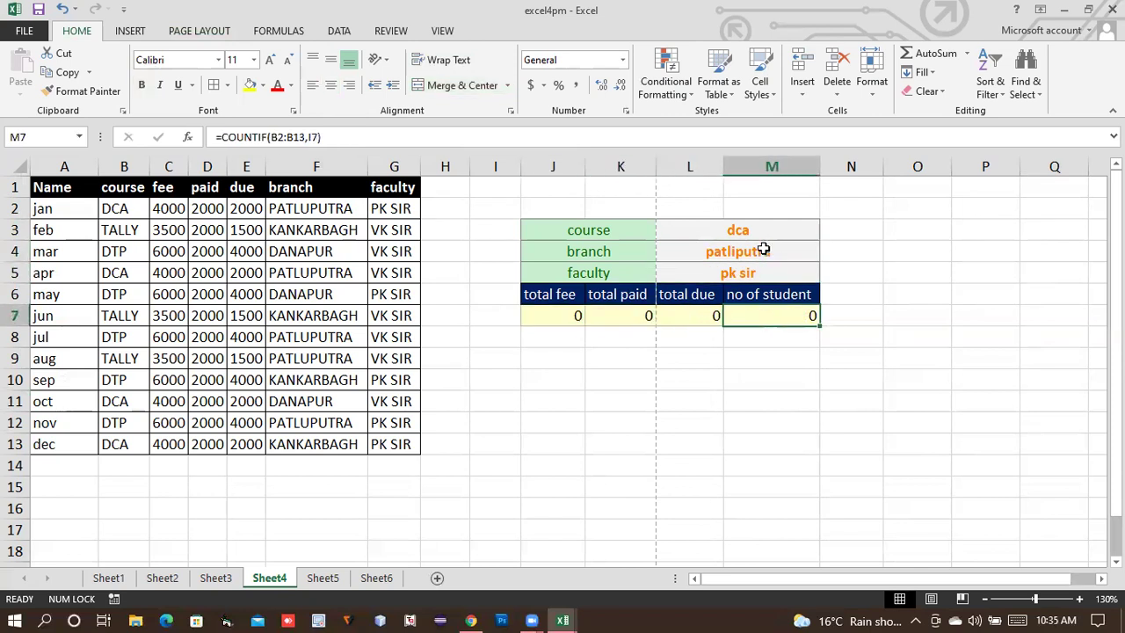
left_click(551, 318)
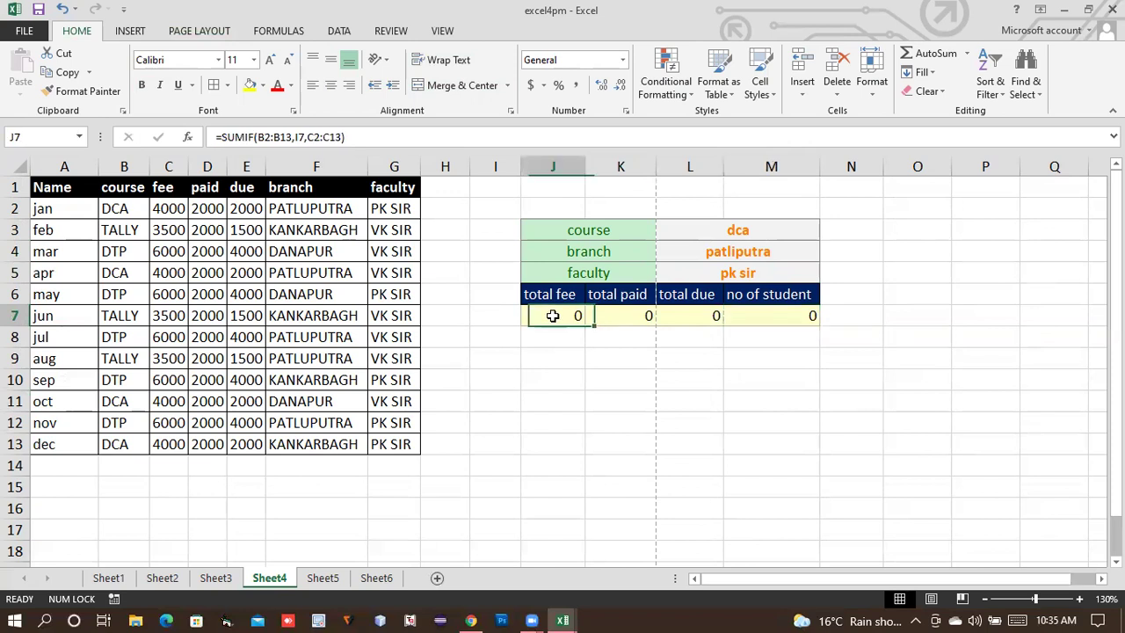
Step: Enter =SUMIF(B2:B13,L3,C2:C13) in the total fee cell, returning 16000 for dca
type("=s")
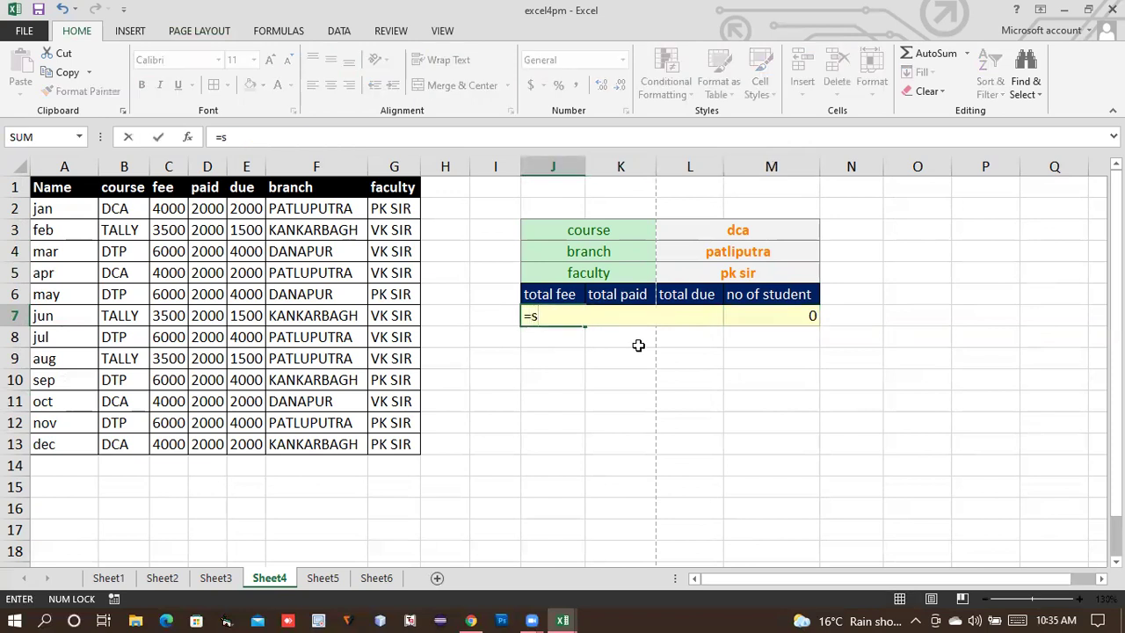
type("umifs")
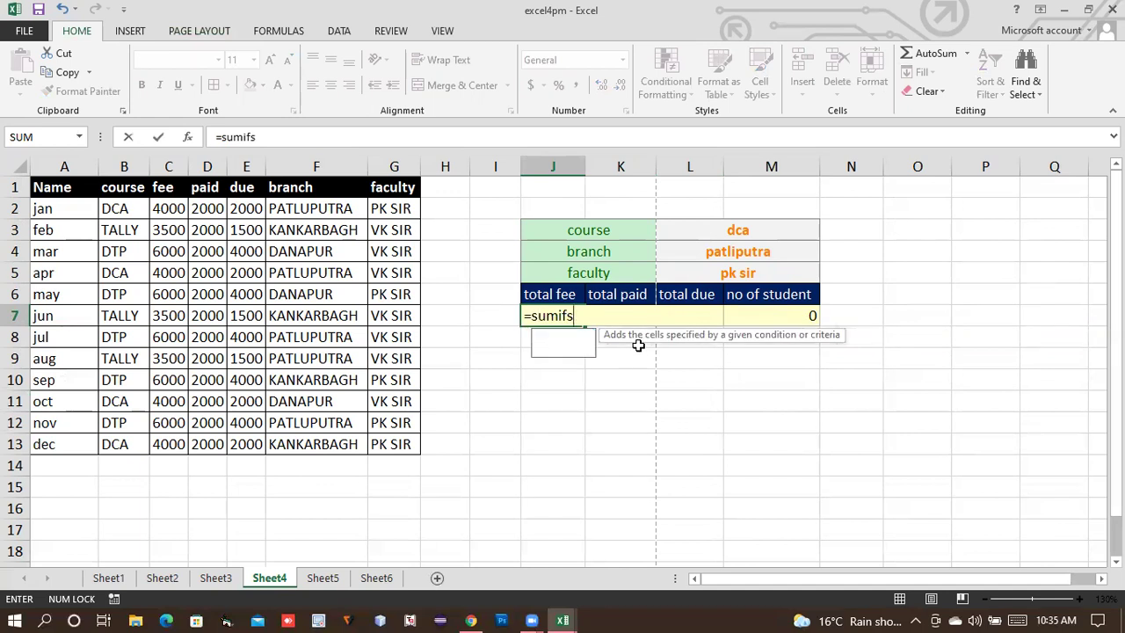
key("BackSpace")
type("(")
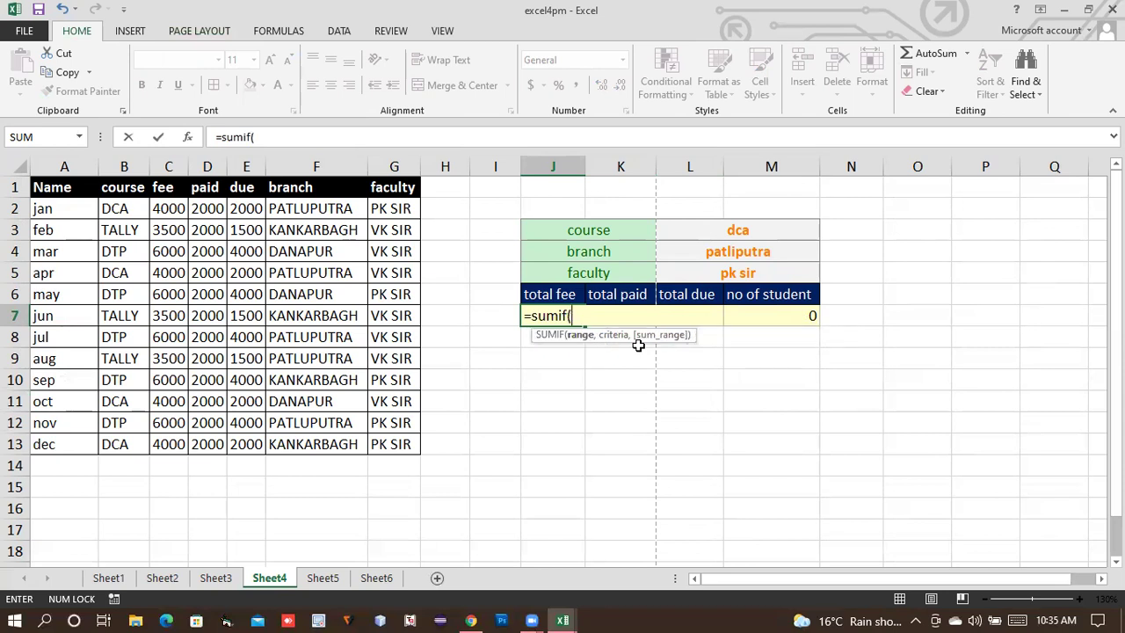
left_click_drag(123, 208, 123, 444)
type(",")
left_click(744, 228)
type(",")
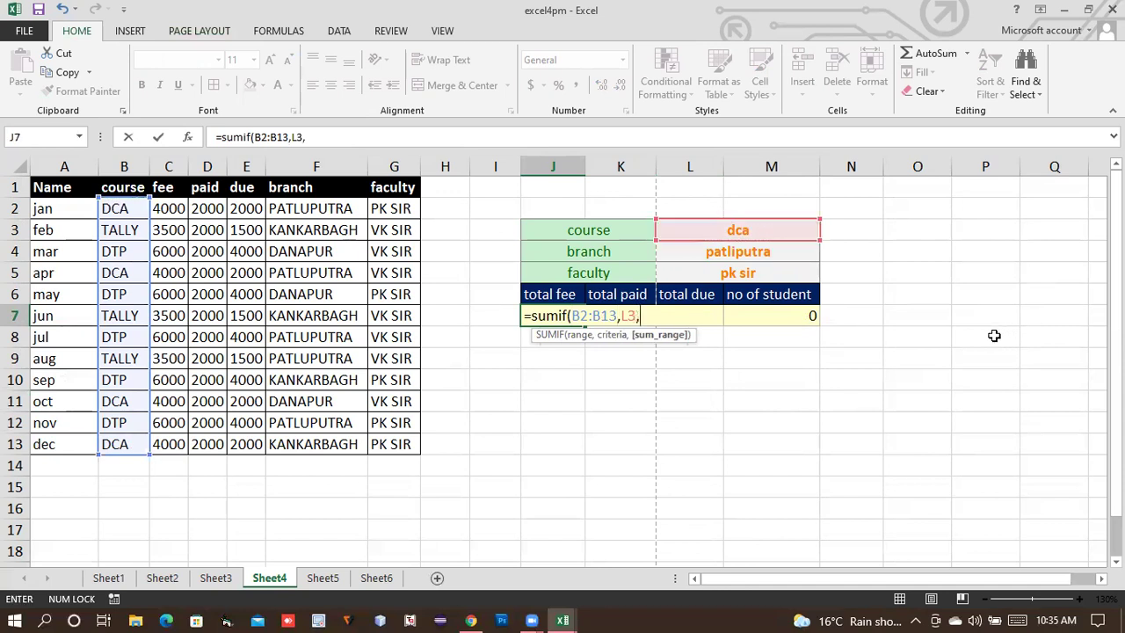
mouse_move(168, 208)
left_mouse_down()
mouse_move(170, 433)
mouse_move(188, 439)
left_mouse_up()
key("ctrl+Return")
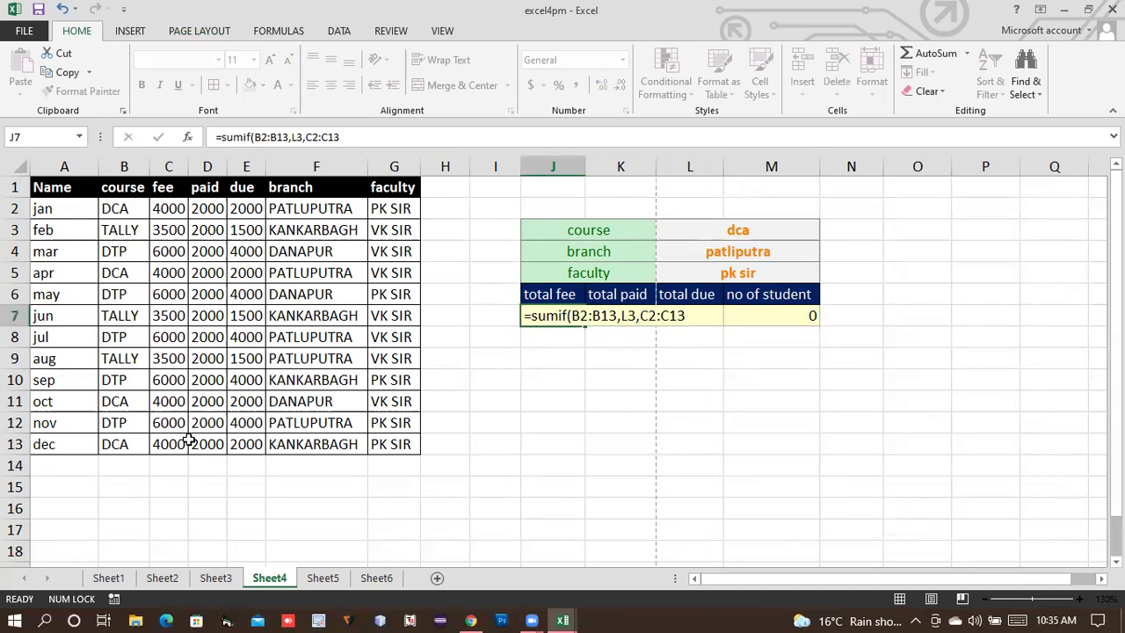
key("Return")
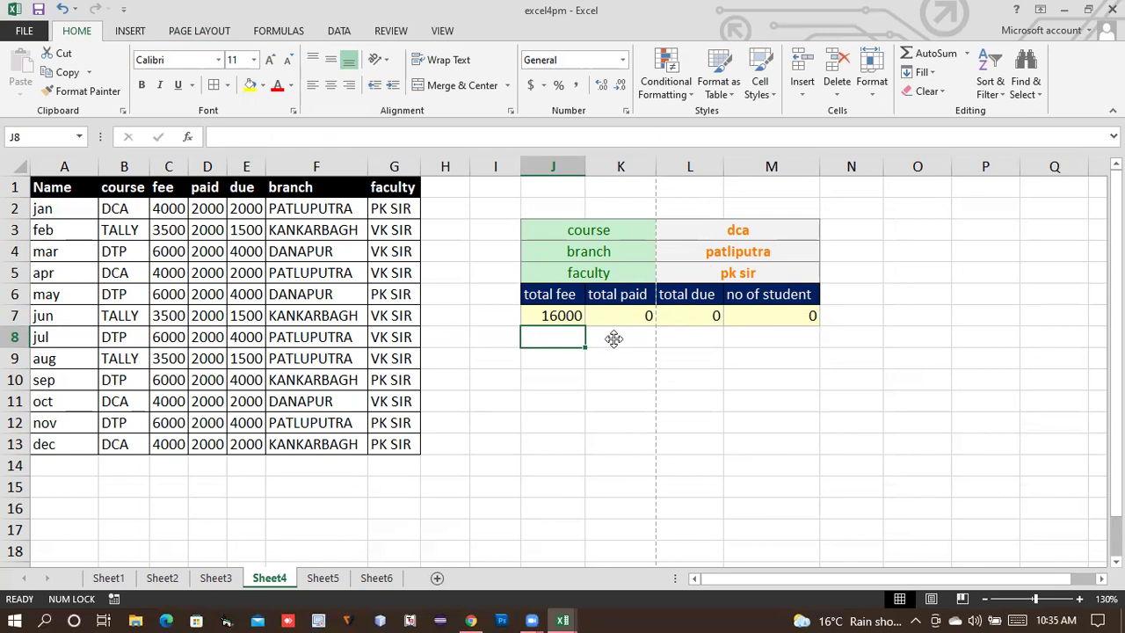
key("Up")
Step: Start a SUMIFS in the total fee cell with the fee column and course criterion B2:B13 = L3
type("=sumifs(")
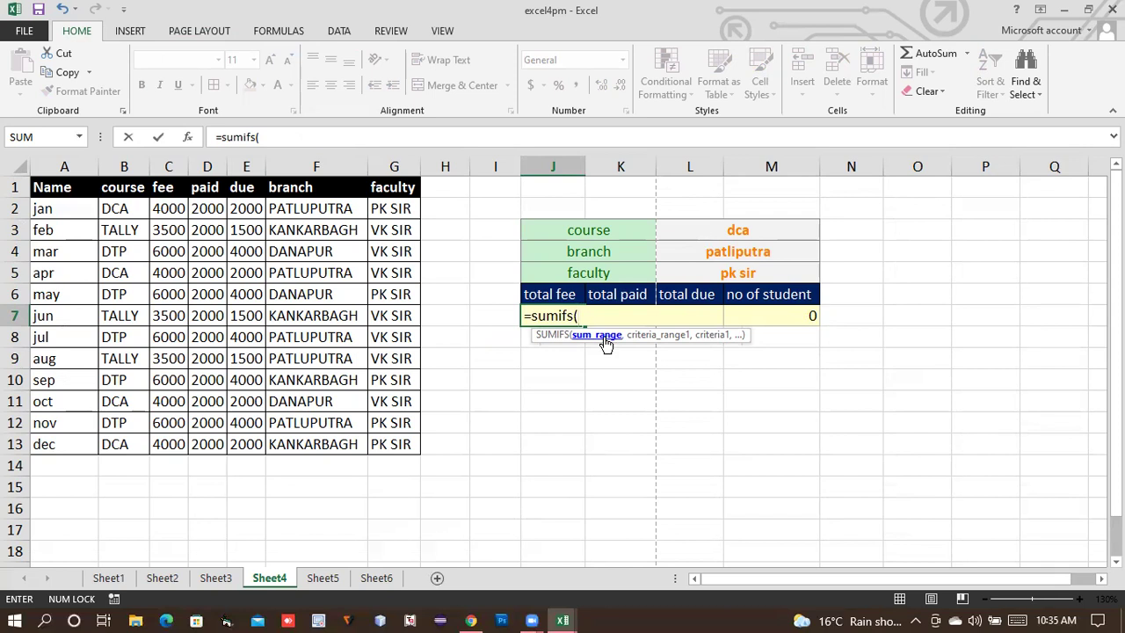
left_click_drag(163, 209, 168, 445)
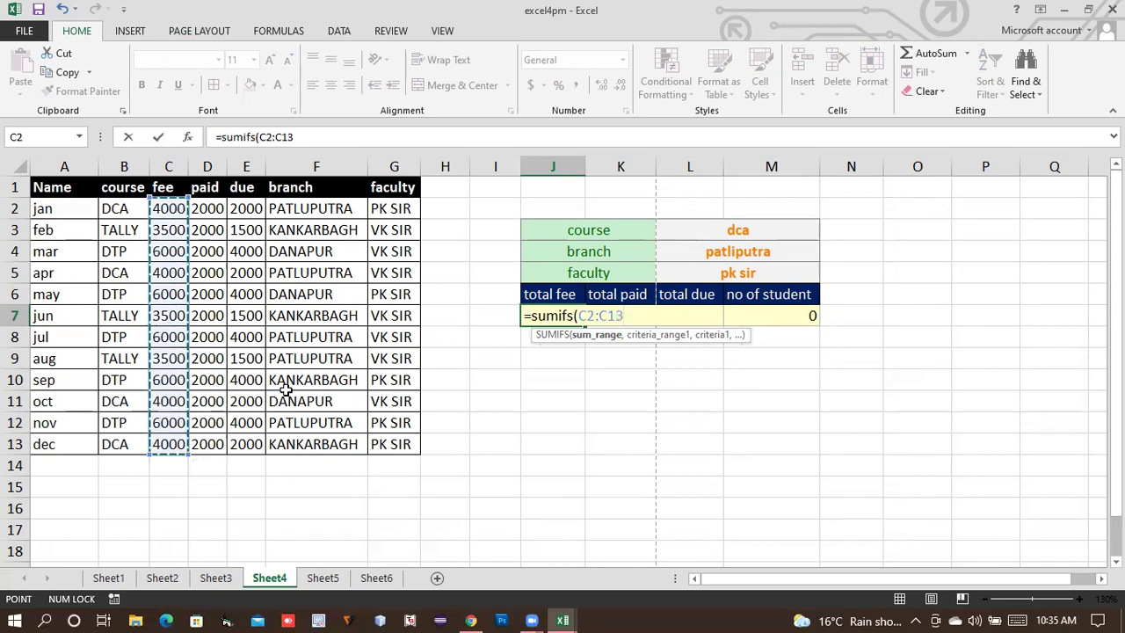
left_click(281, 379)
type(",")
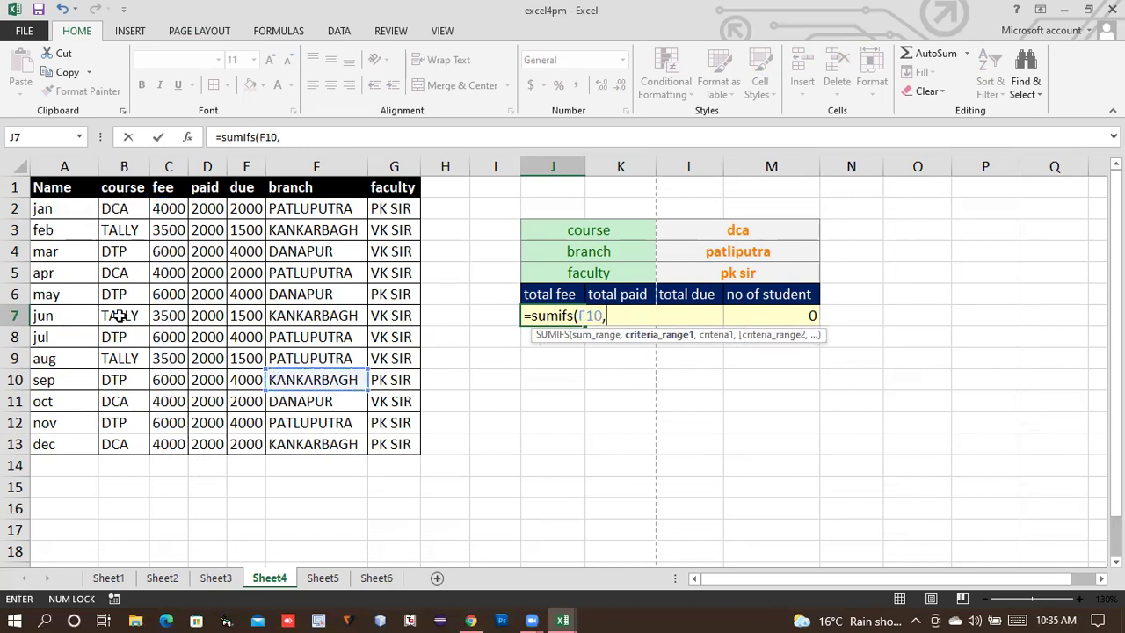
left_click_drag(114, 208, 126, 439)
type(",")
left_click(720, 231)
type(",")
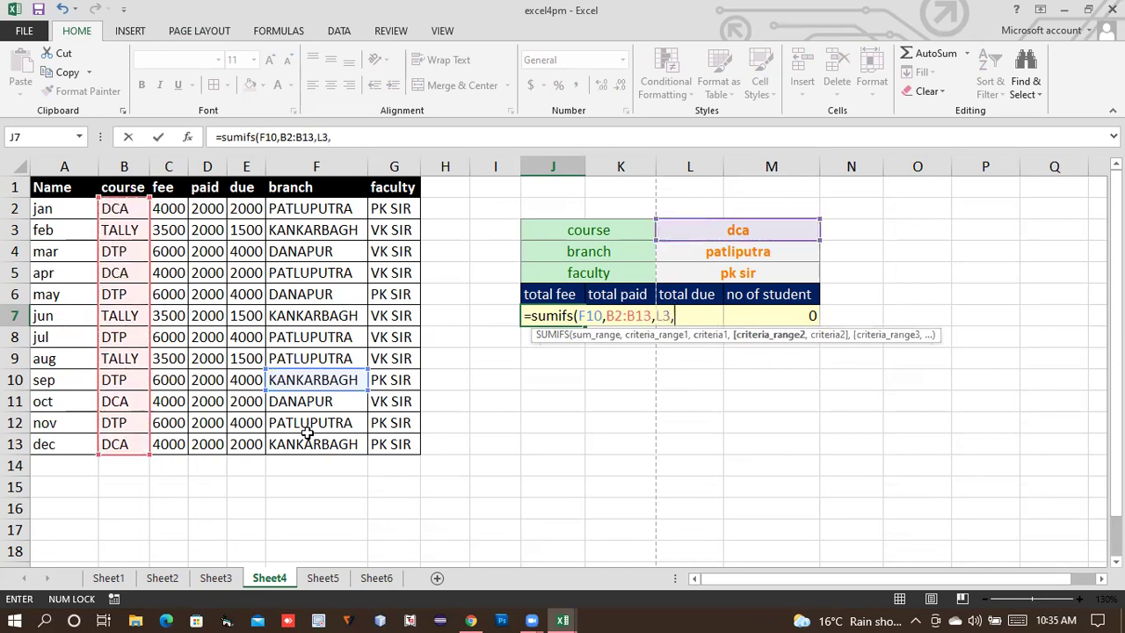
Step: Add the branch (F2:F13, L4) and faculty (G2:G13, L5) criteria pairs to the SUMIFS
left_click_drag(312, 211, 307, 439)
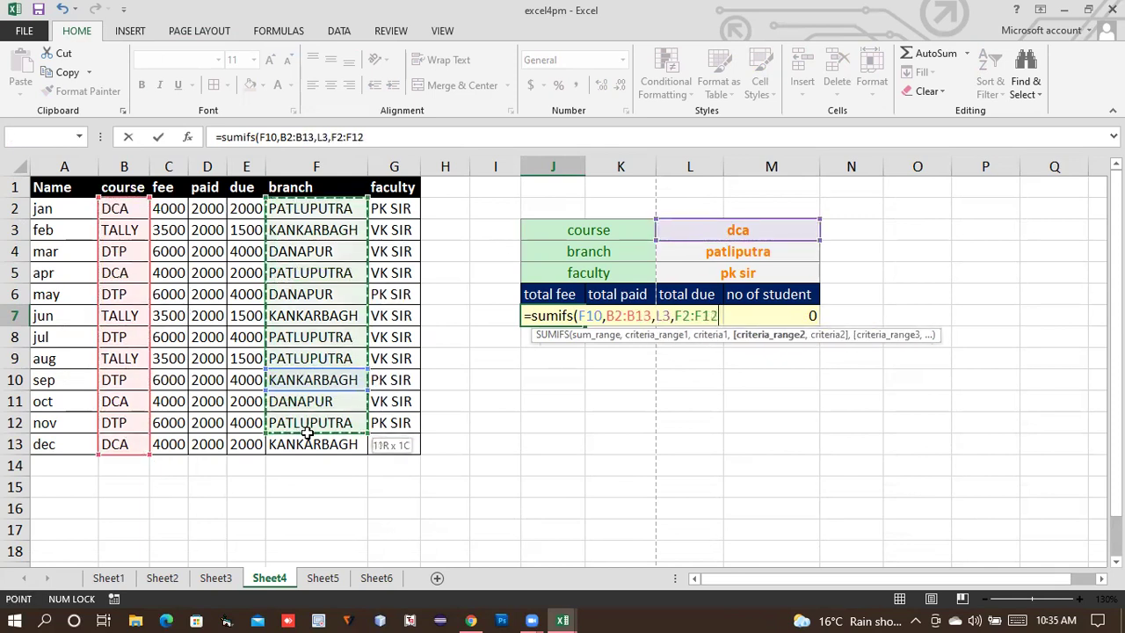
type(",")
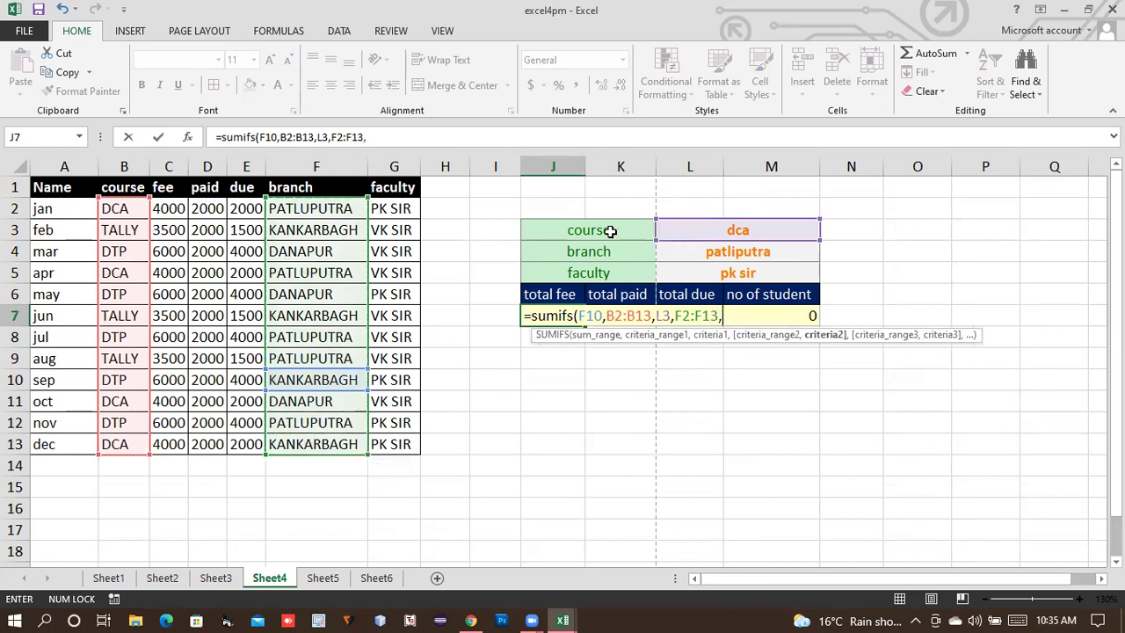
left_click(692, 251)
type(",")
left_click(397, 209)
left_click_drag(396, 282, 406, 444)
type(",")
left_click(730, 273)
Step: Clear the #VALUE! total fee formula and restart SUMIFS over C2:C13 with course B2:B13 = L3
key("Return")
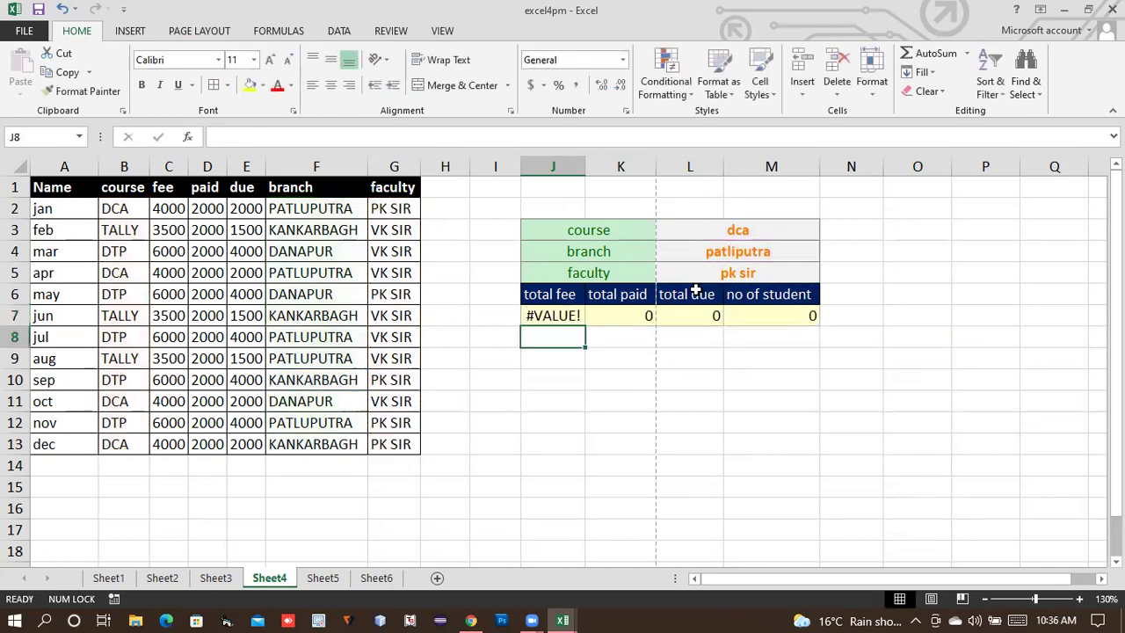
left_click(560, 316)
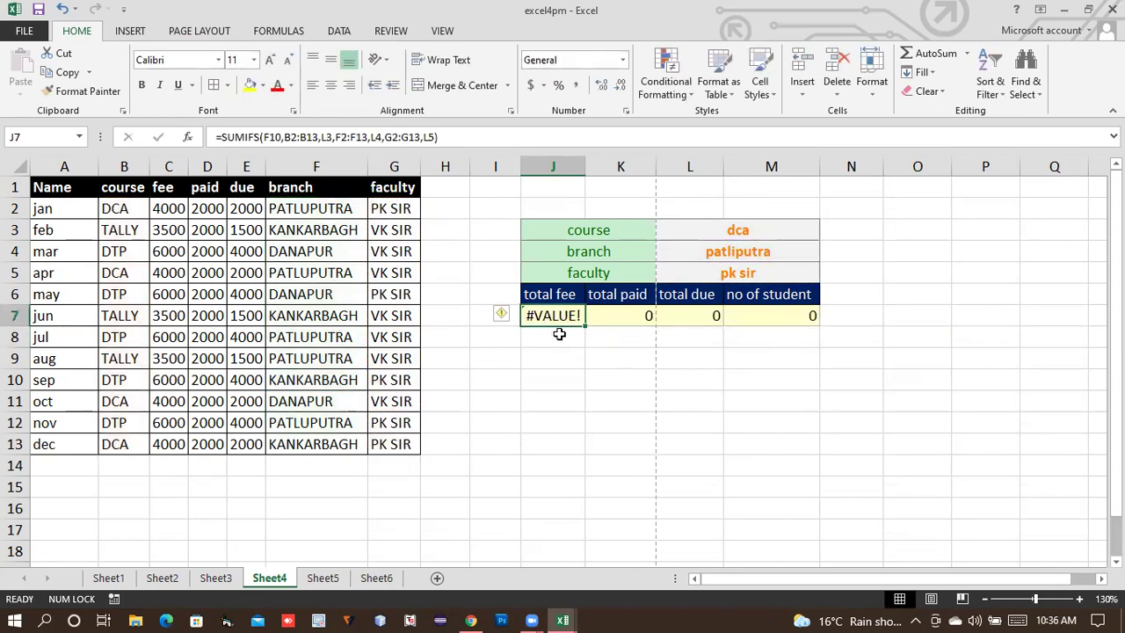
key("Delete")
type("=sumifs(")
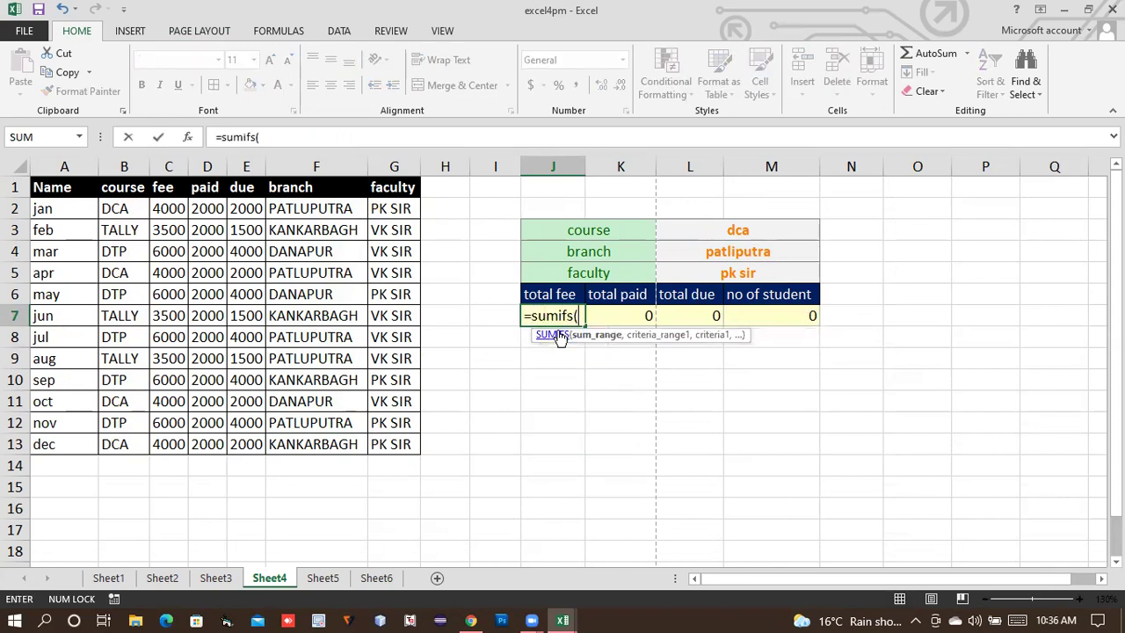
left_click_drag(165, 211, 191, 447)
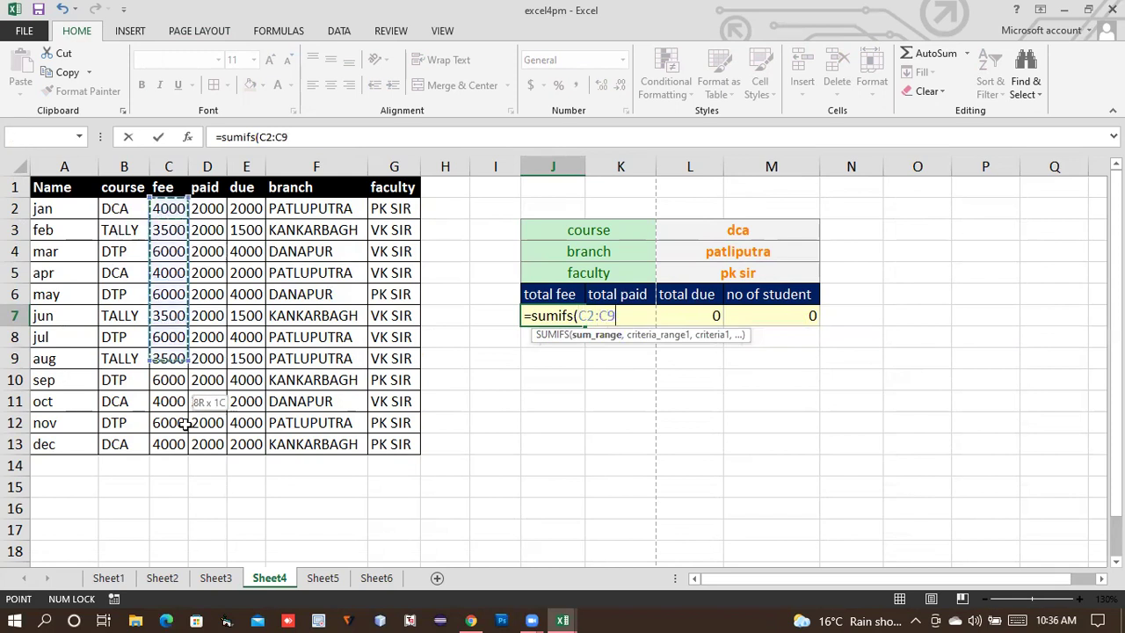
type(",")
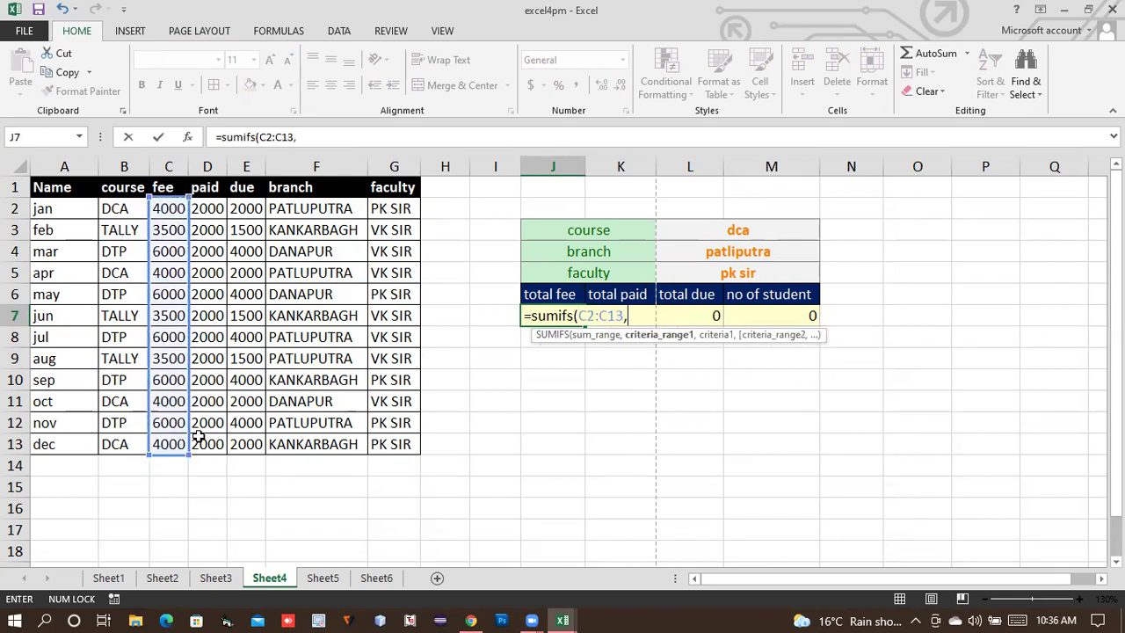
left_click_drag(131, 210, 141, 442)
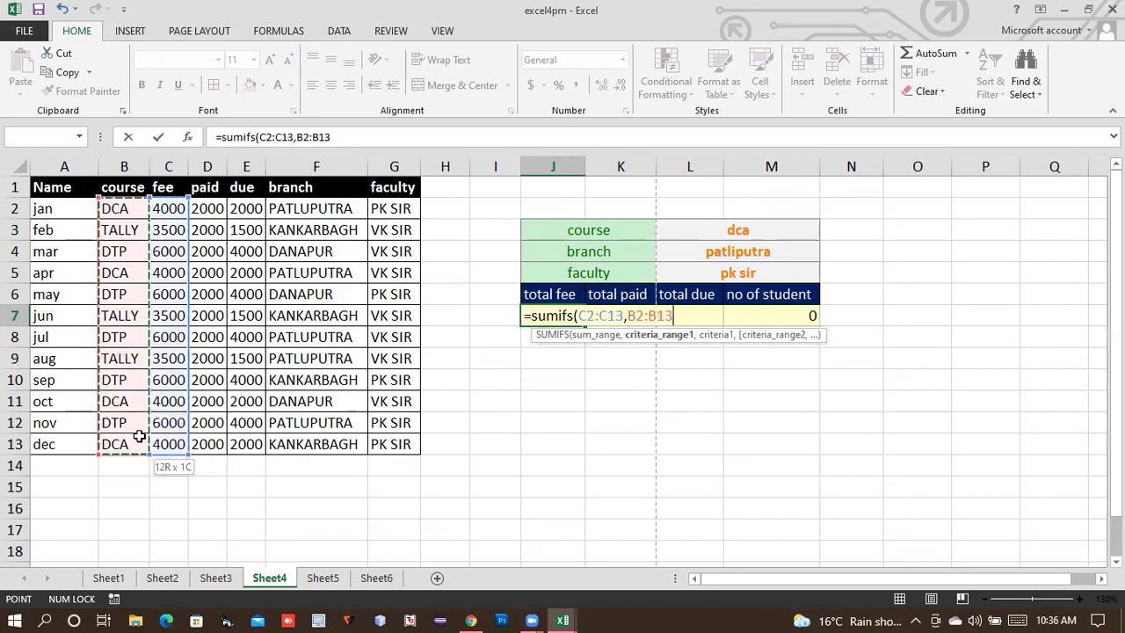
type(",")
left_click(725, 231)
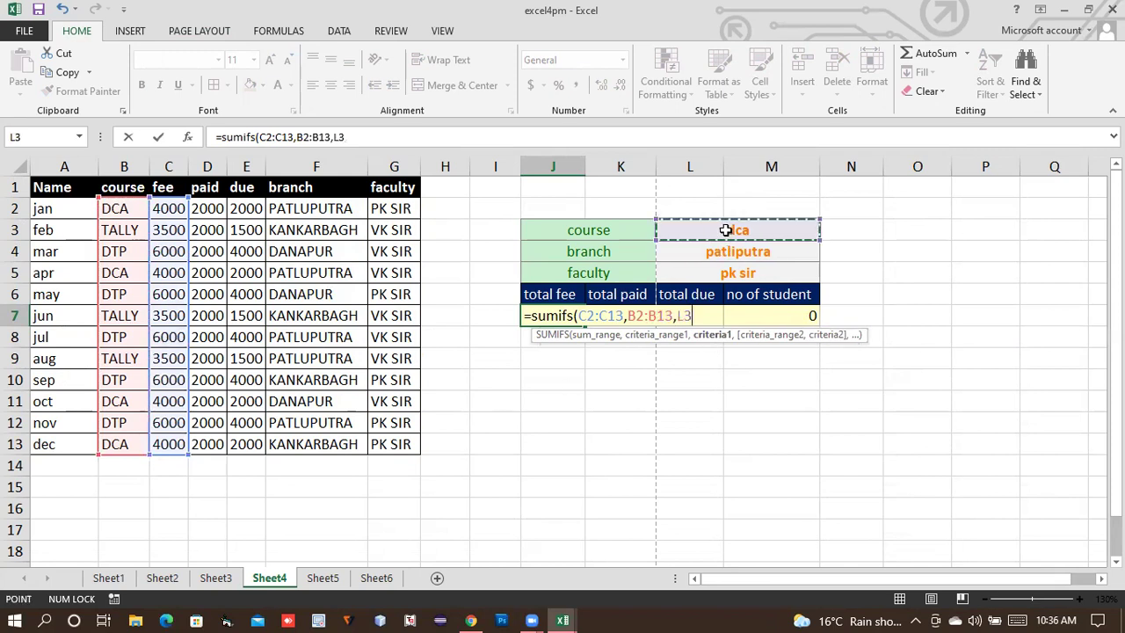
type(",")
Step: Add branch F2:F13 = L4 and faculty G2:G13 = L5 criteria to the total fee SUMIFS
left_click_drag(309, 219, 307, 444)
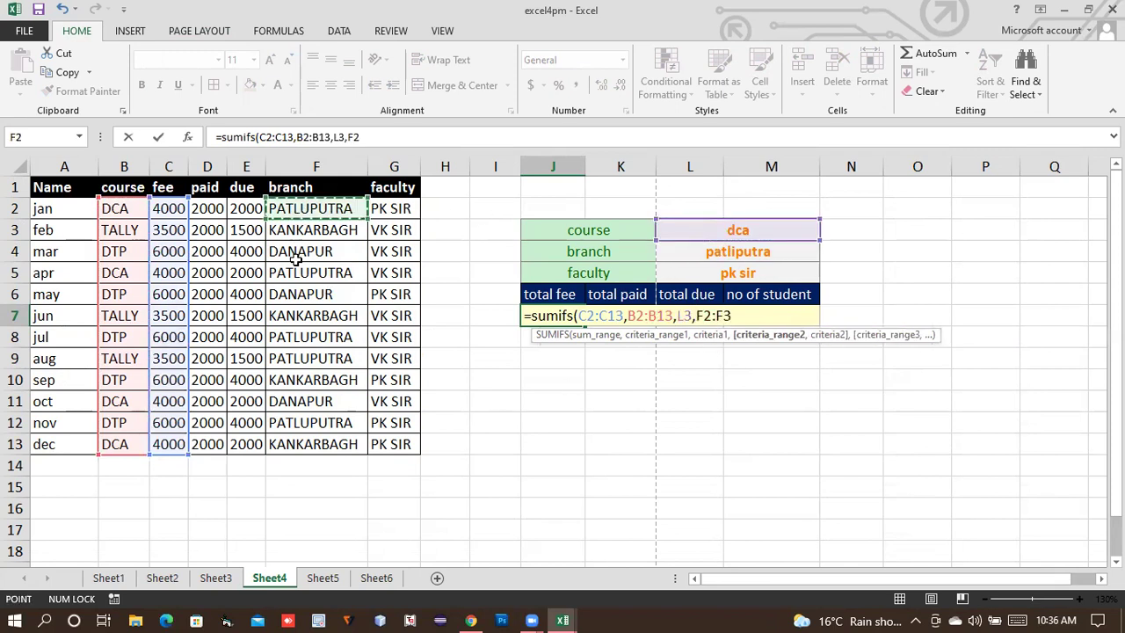
type(",")
left_click(733, 255)
type(",")
left_click_drag(401, 208, 400, 442)
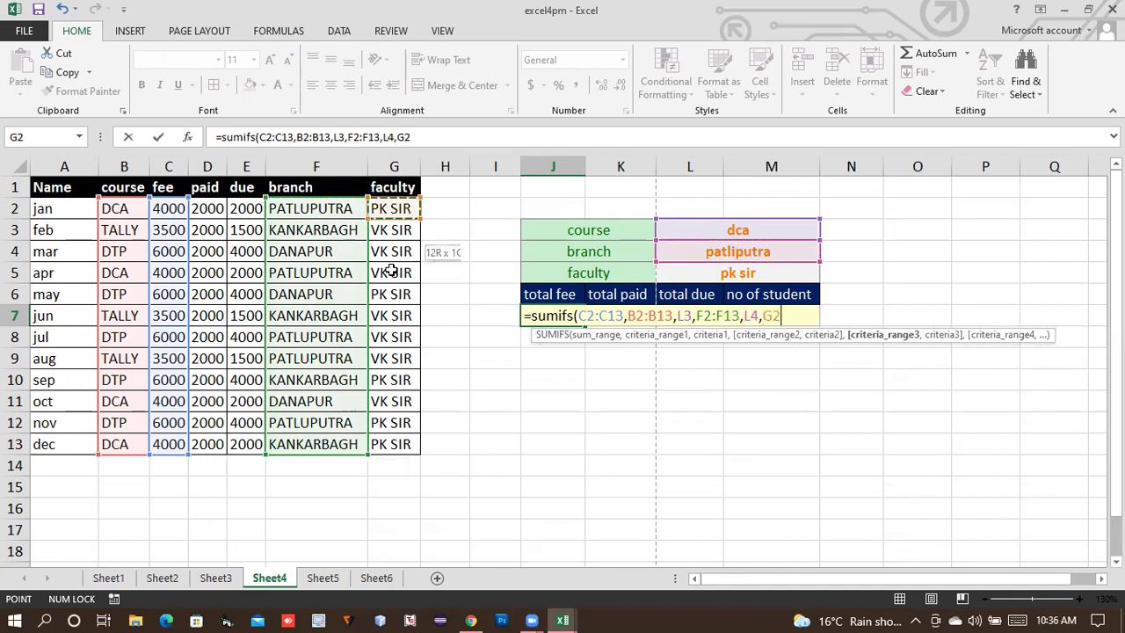
type(",")
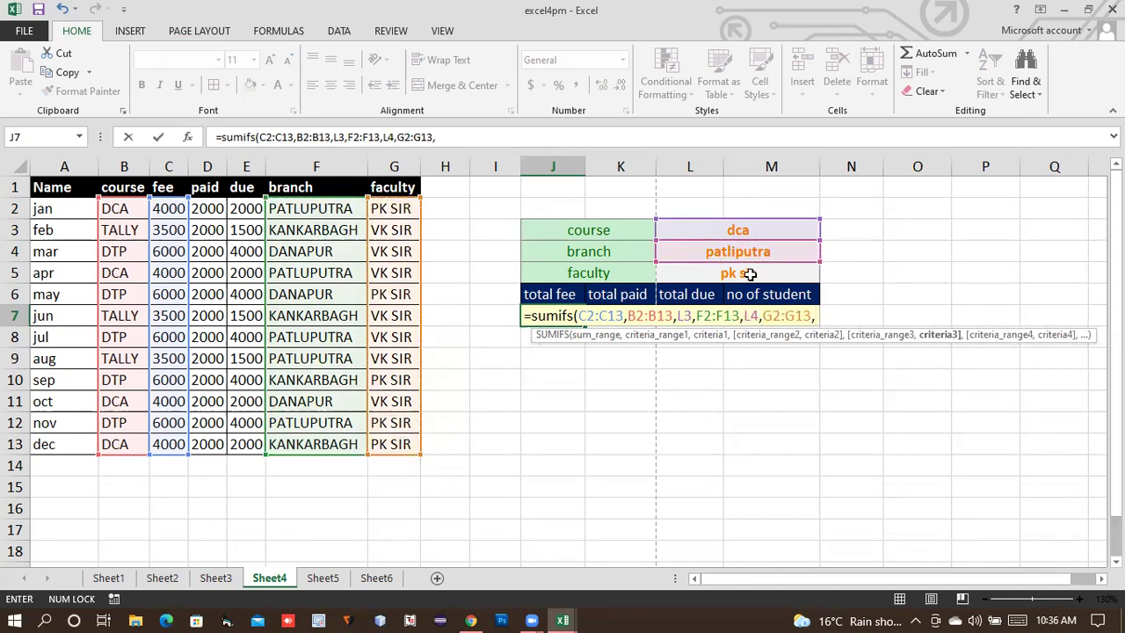
left_click(747, 274)
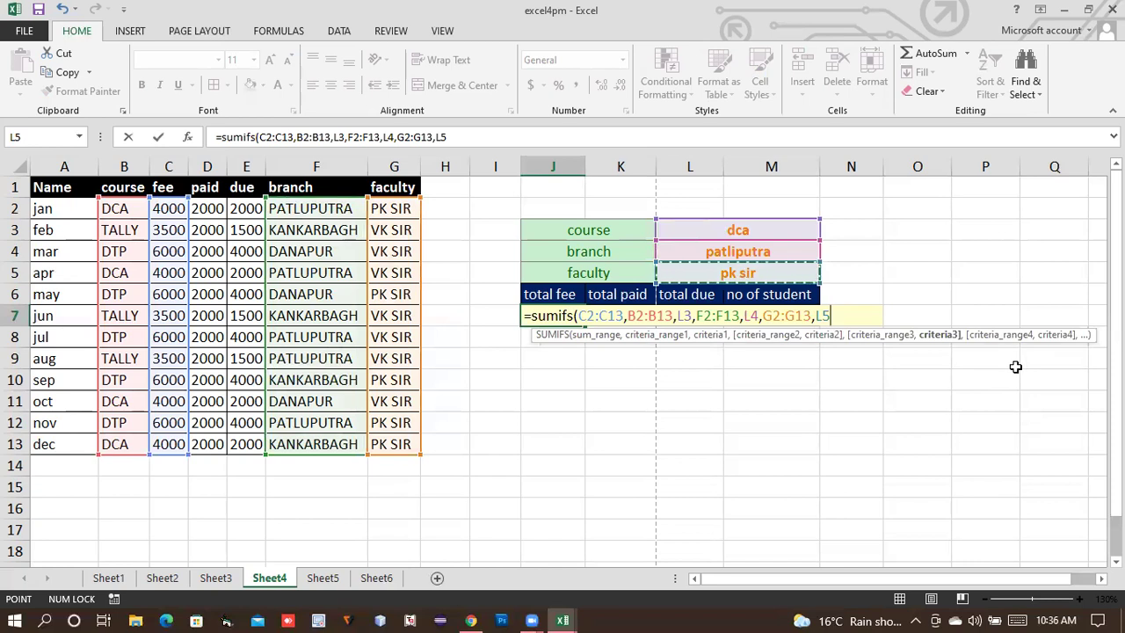
key("Return")
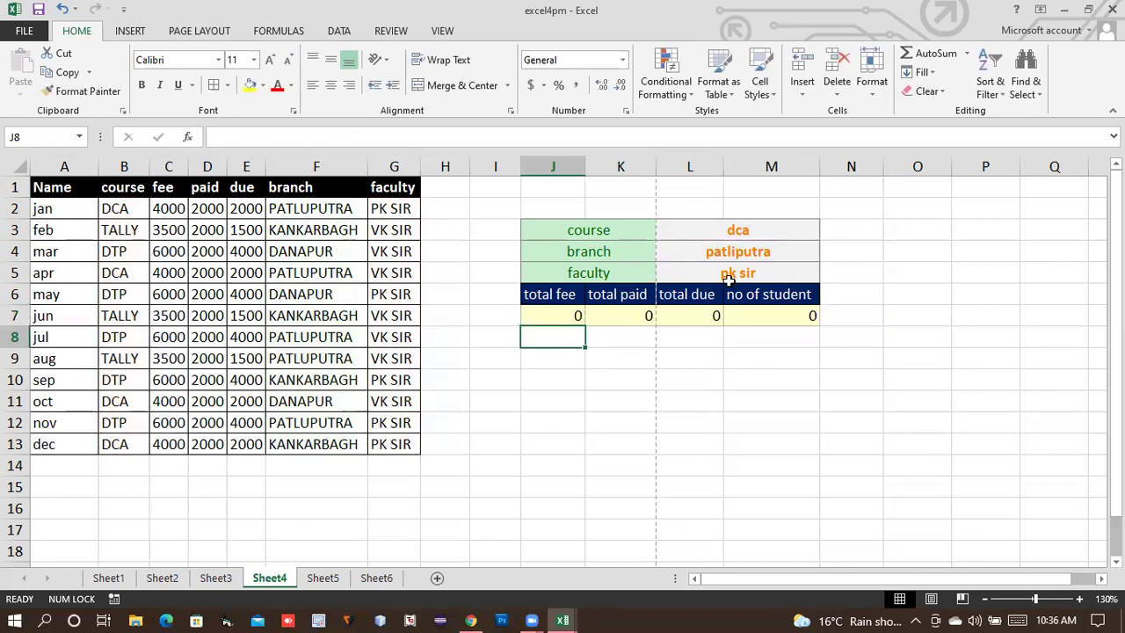
Step: Retype the course criterion as DCA and the branch criterion as PATLUPUTRA, making total fee 4000
left_click(741, 233)
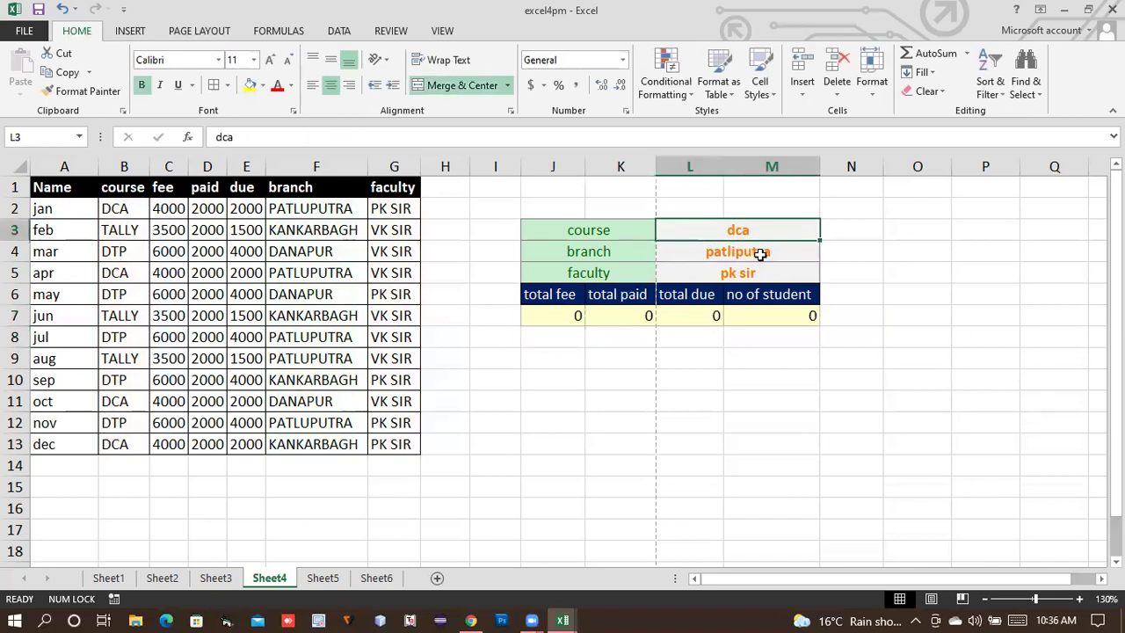
type("DCA")
key("Return")
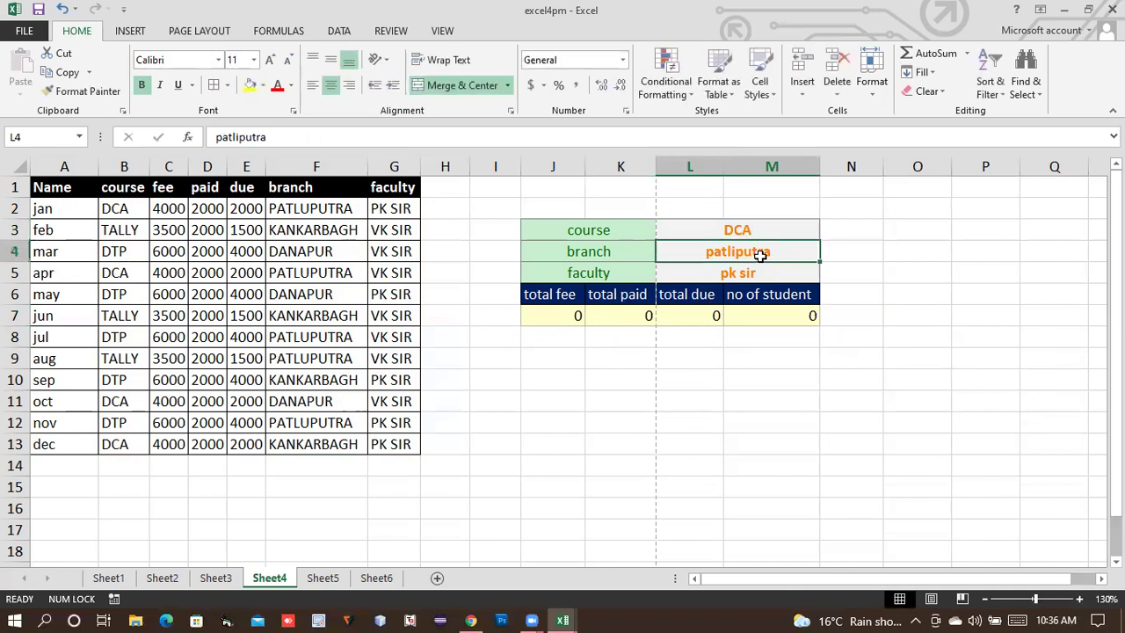
type("PATLUP")
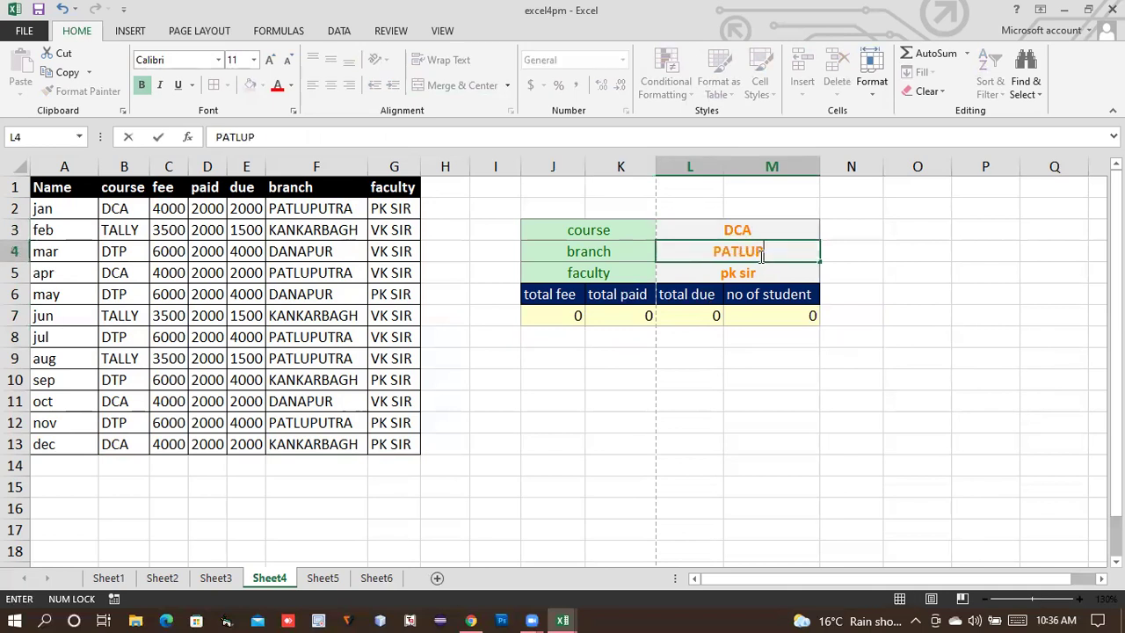
key("BackSpace")
type("PUTRA")
key("Return")
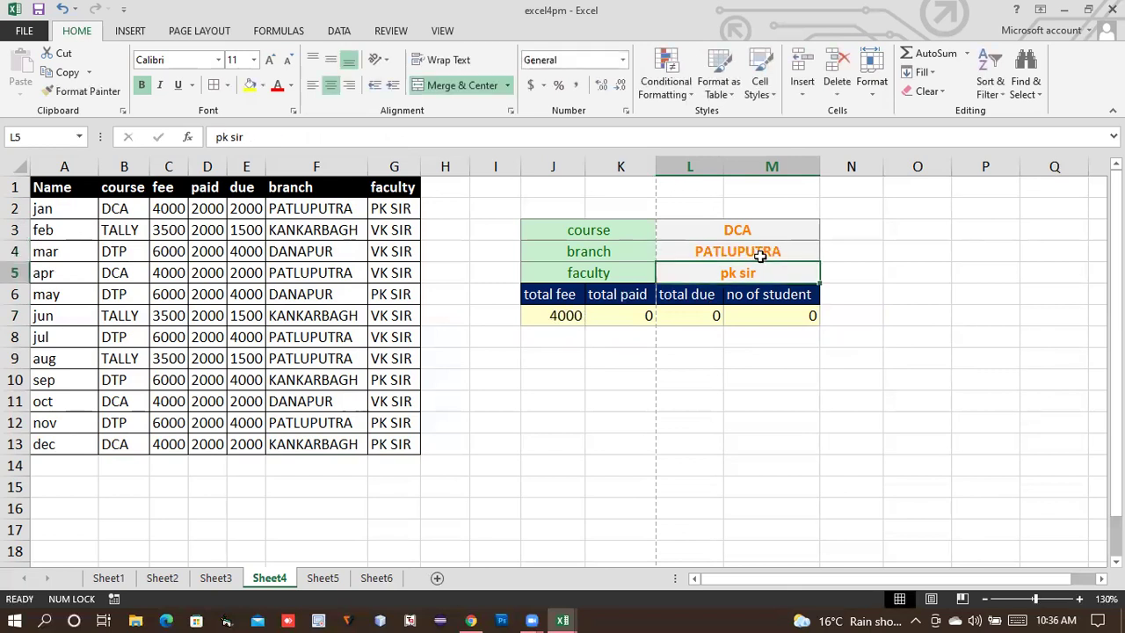
left_click(605, 316)
Step: Start a SUMIFS in the total paid cell over D2:D13 with course criterion B2:B13 = L3
type("=sum")
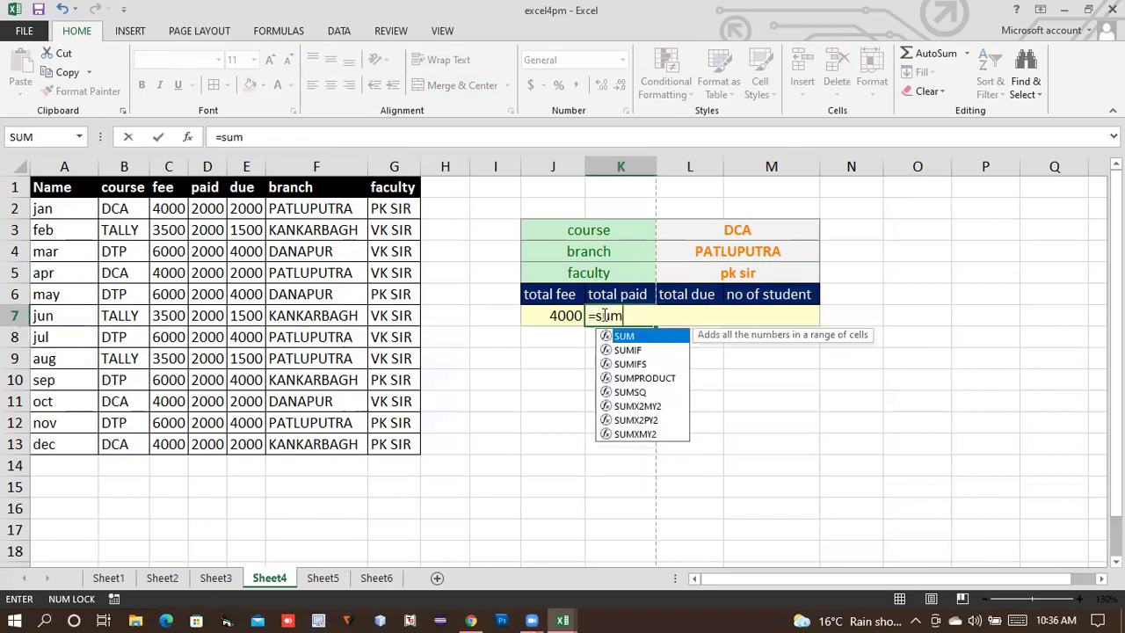
type("ifs(")
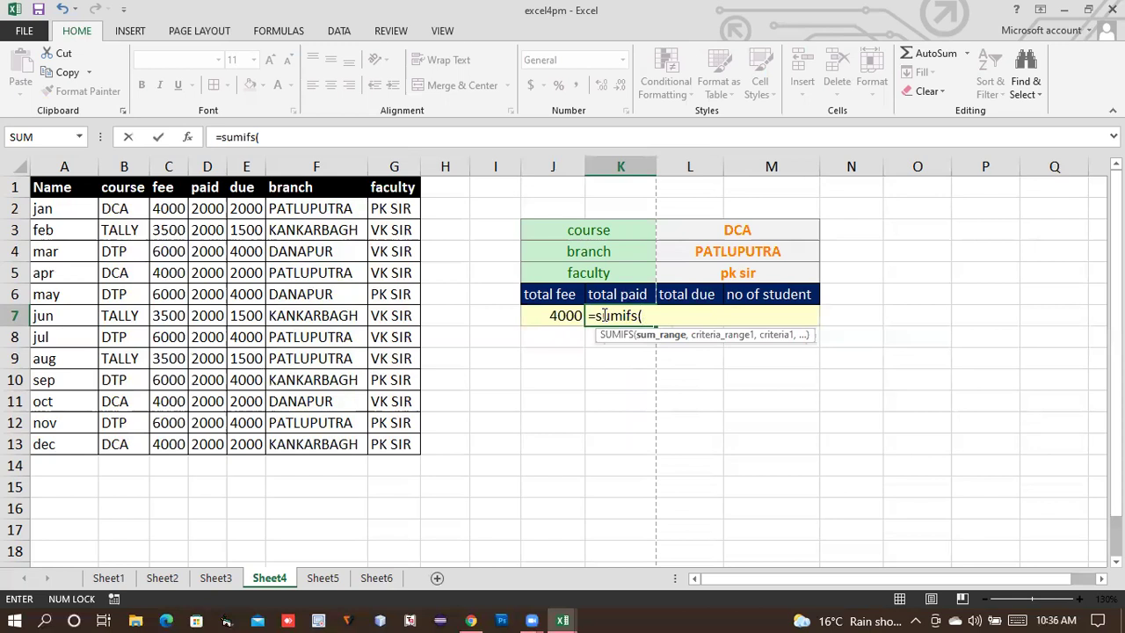
left_click_drag(204, 210, 207, 443)
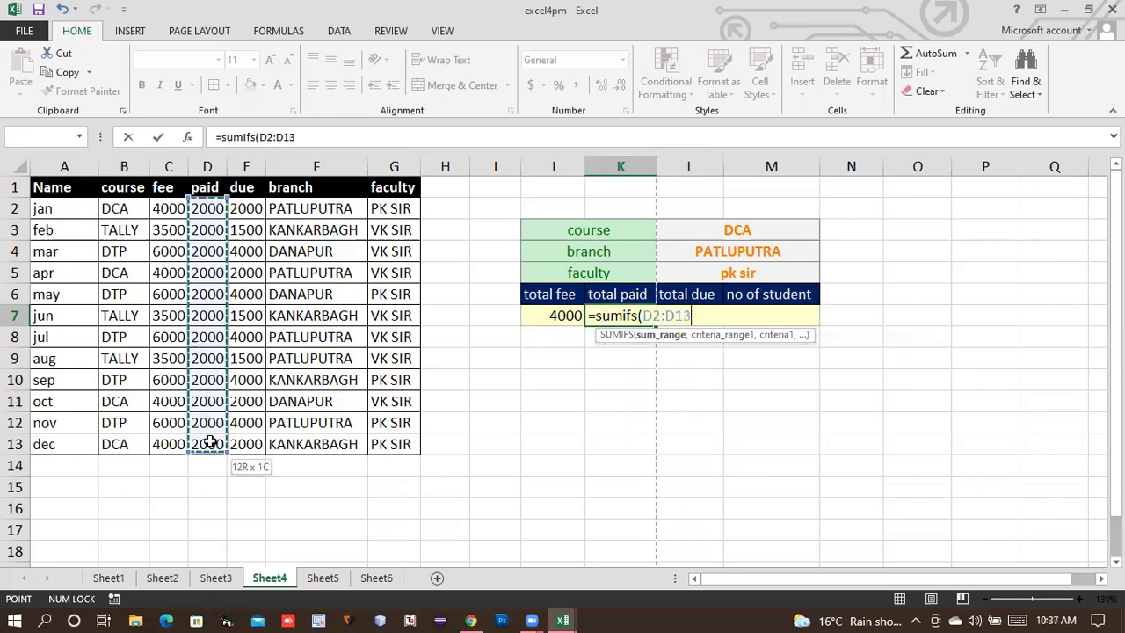
type(",")
left_click_drag(117, 208, 118, 444)
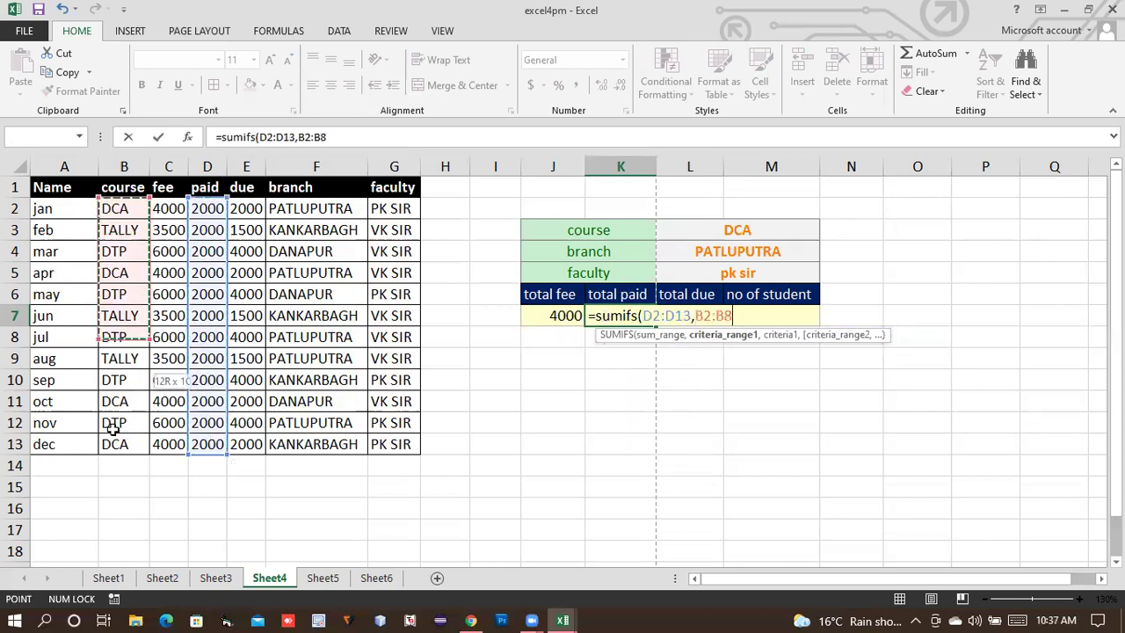
type(",")
left_click(747, 228)
type(",")
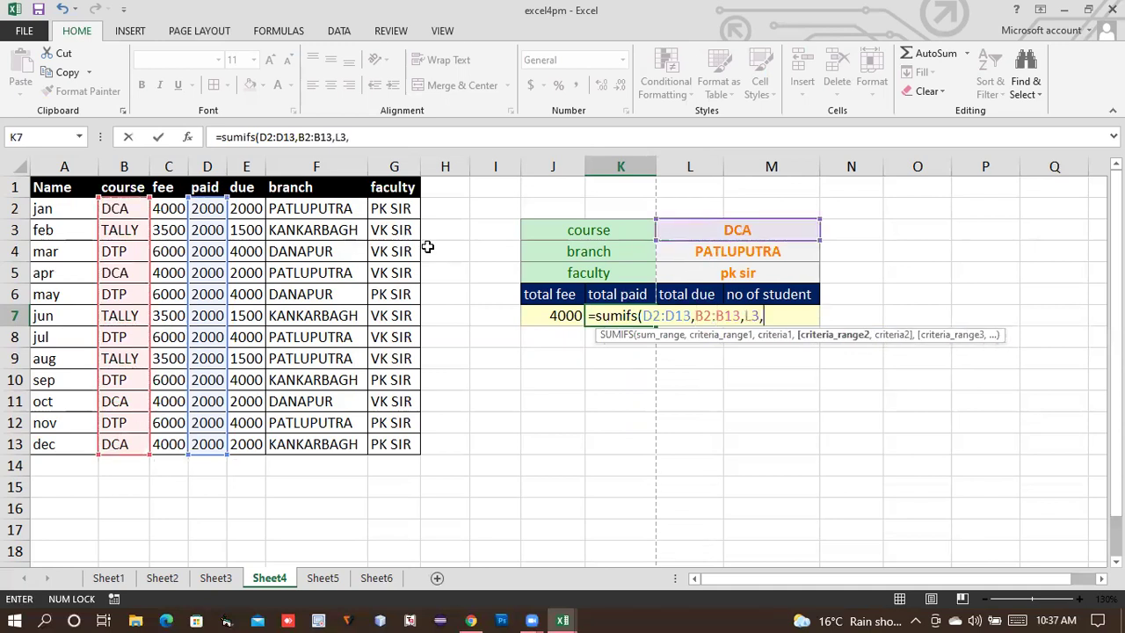
Step: Add branch F2:F13 = L4 and faculty G2:G13 = L5 criteria, giving total paid 2000
left_click_drag(313, 209, 316, 444)
type(",")
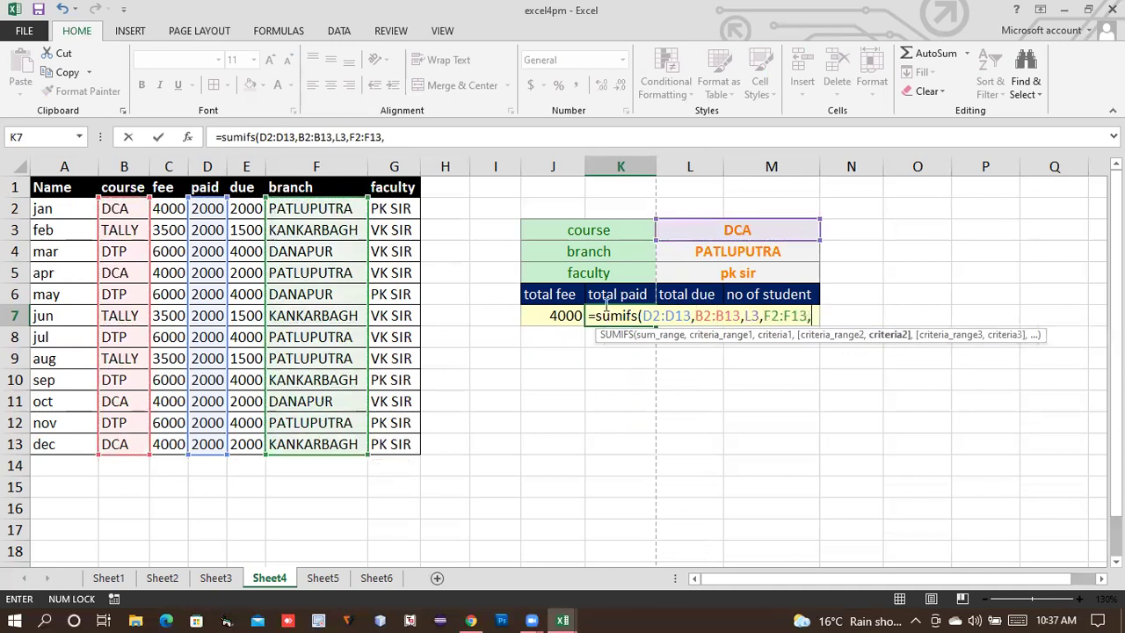
left_click(708, 254)
type(",")
left_click_drag(393, 208, 400, 444)
type(",")
left_click(678, 272)
key("Return")
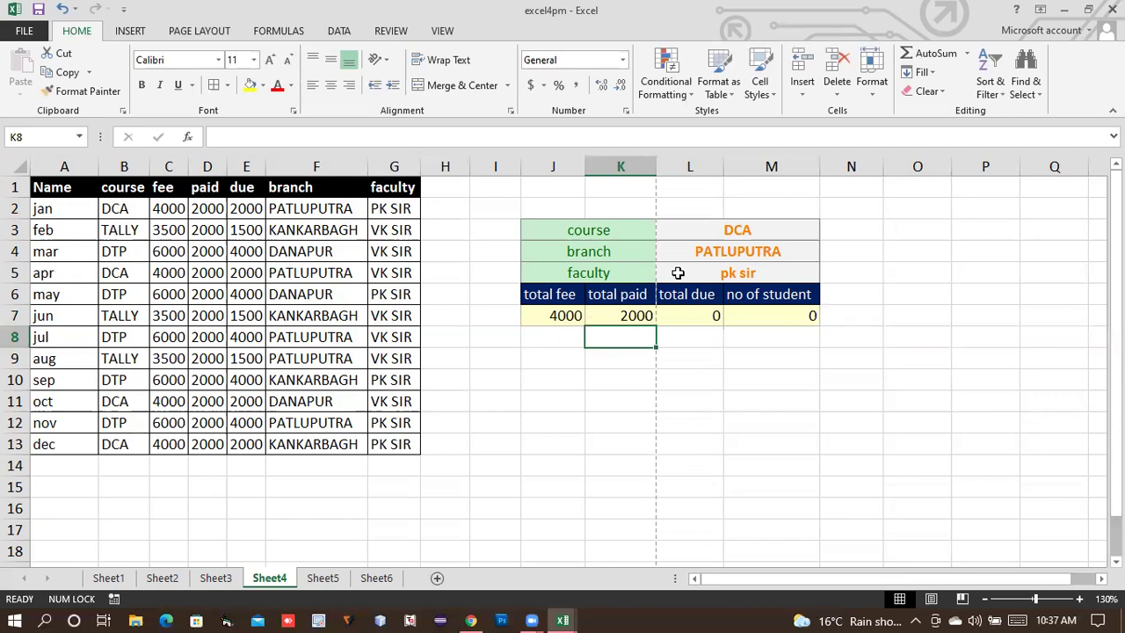
Step: Start a SUMIFS in the total due cell over E2:E13 with course criterion B2:B13 = L3
left_click(701, 315)
type("=")
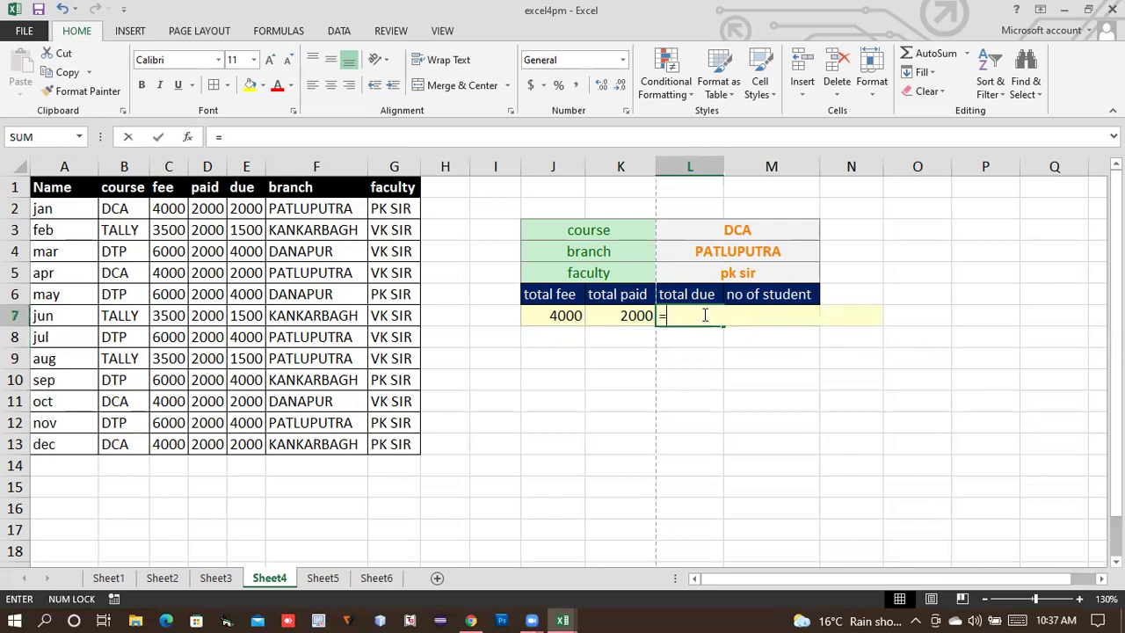
type("sumifs")
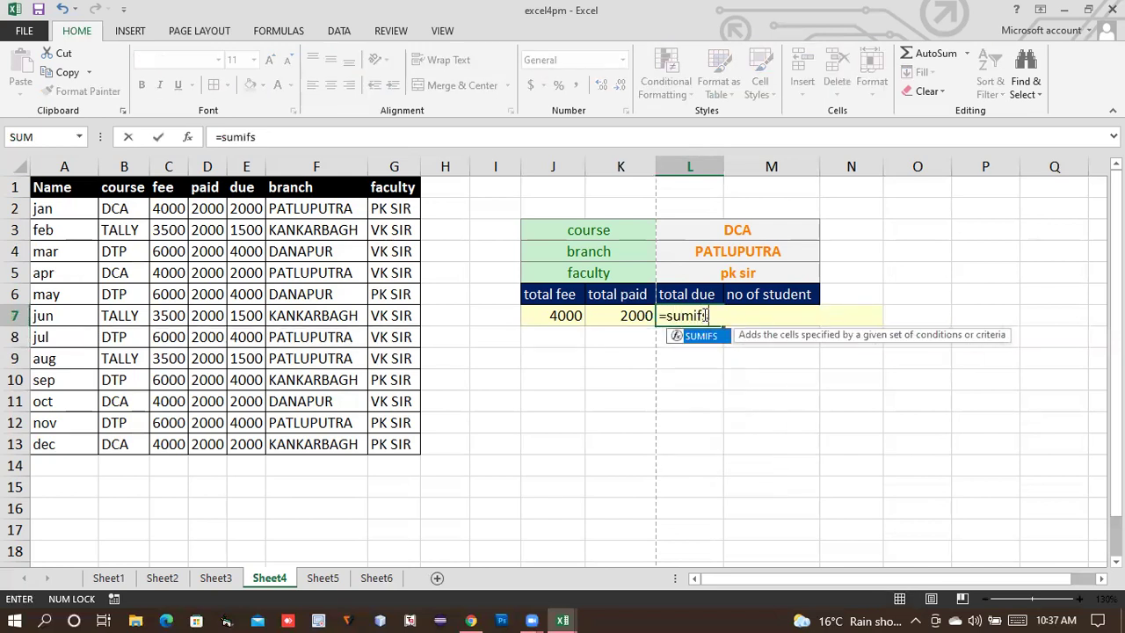
type("(")
left_click_drag(249, 210, 246, 464)
left_click(246, 465)
left_click_drag(241, 211, 244, 444)
type(",")
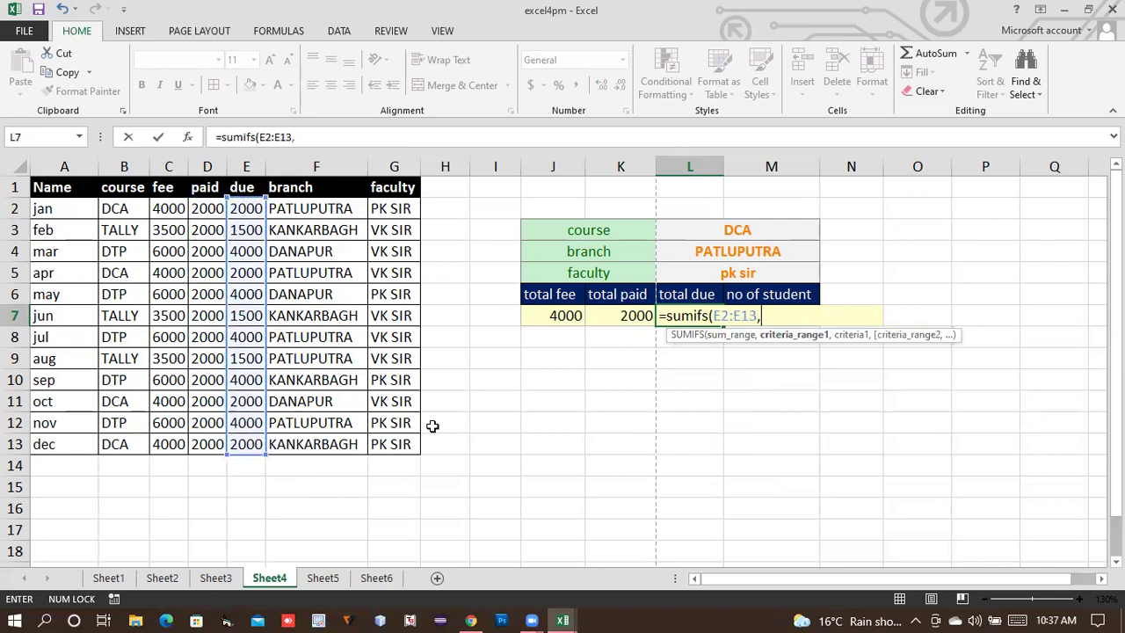
left_click_drag(114, 208, 138, 445)
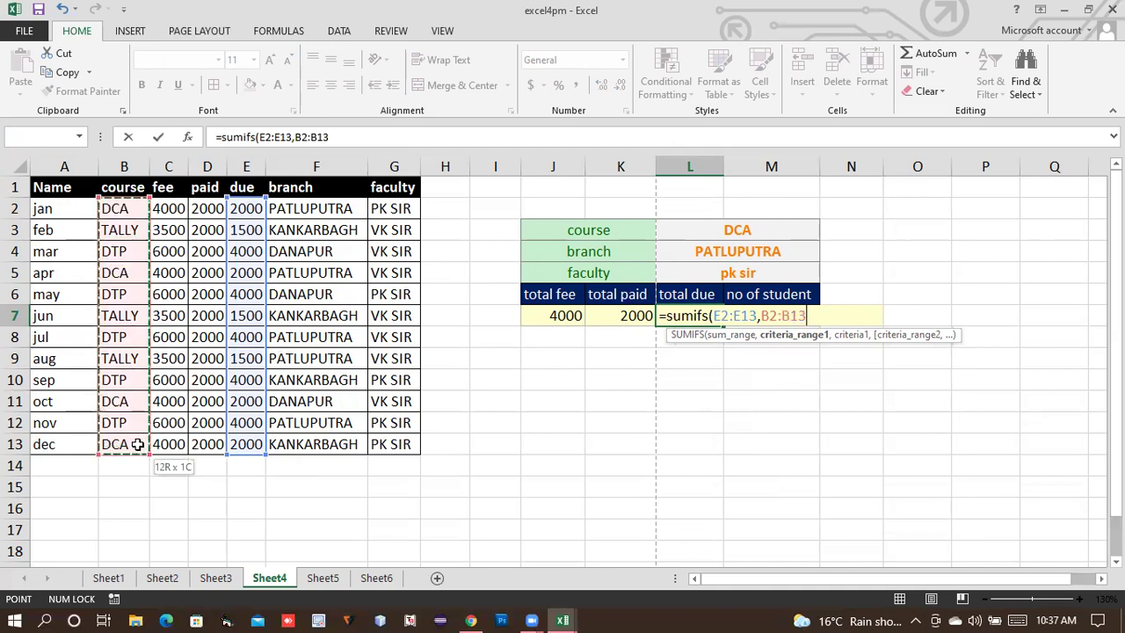
type(",")
left_click(666, 232)
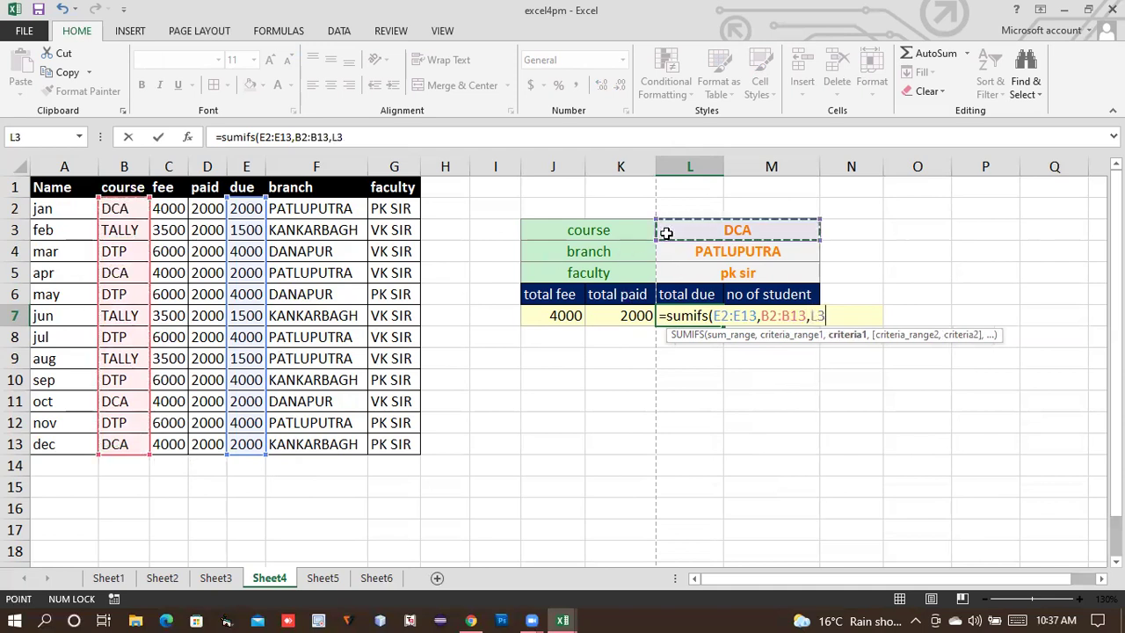
type(",")
Step: Add branch F2:F13 = L4 and faculty G2:G13 = L5 criteria, giving total due 2000
left_click_drag(339, 211, 334, 439)
type(",")
left_click(733, 250)
type(",")
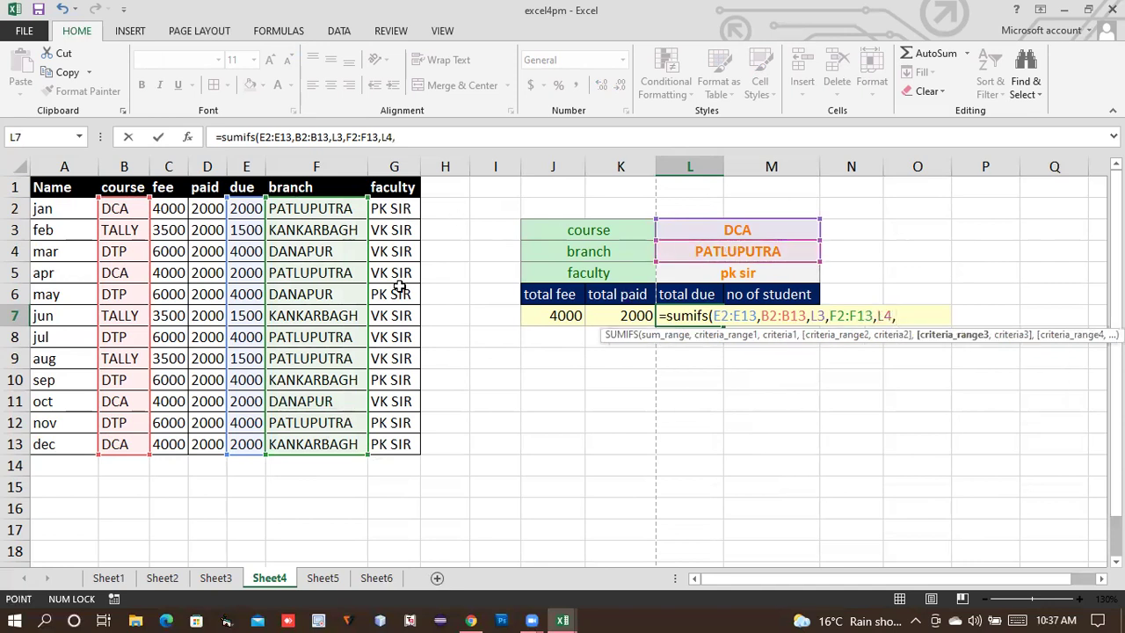
left_click_drag(391, 208, 391, 444)
type(",")
left_click(701, 274)
key("Return")
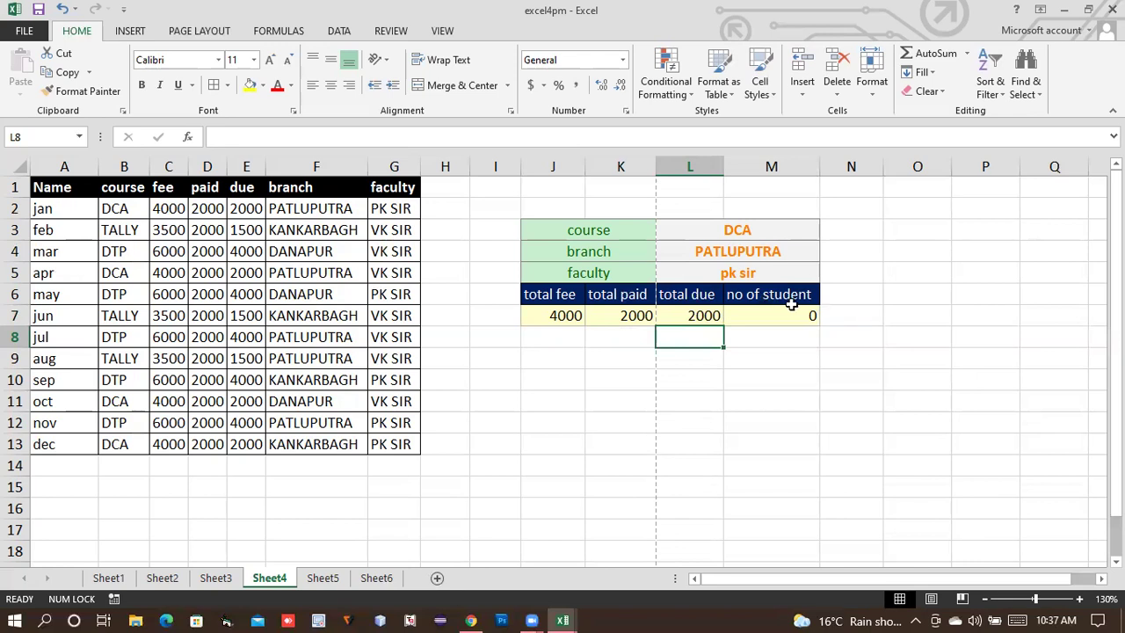
Step: Start a COUNTIFS in the student count cell with course criterion B2:B13 = L3
left_click(806, 321)
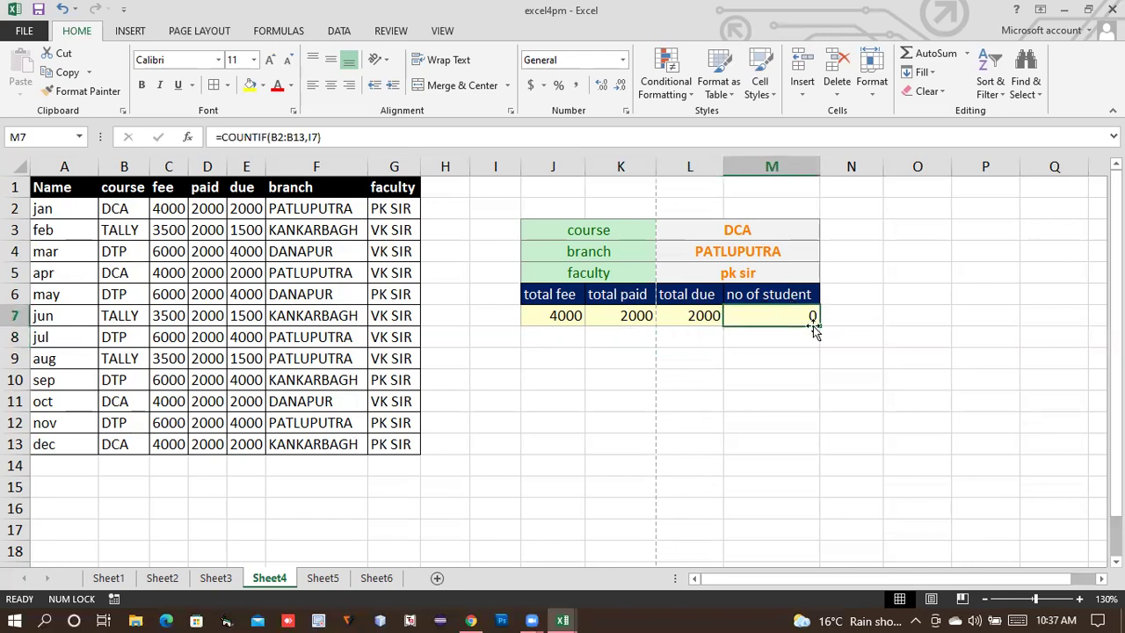
type("countifs(")
key("BackSpace")
key("BackSpace")
key("BackSpace")
key("BackSpace")
key("BackSpace")
type("=s")
key("BackSpace")
type("countifs")
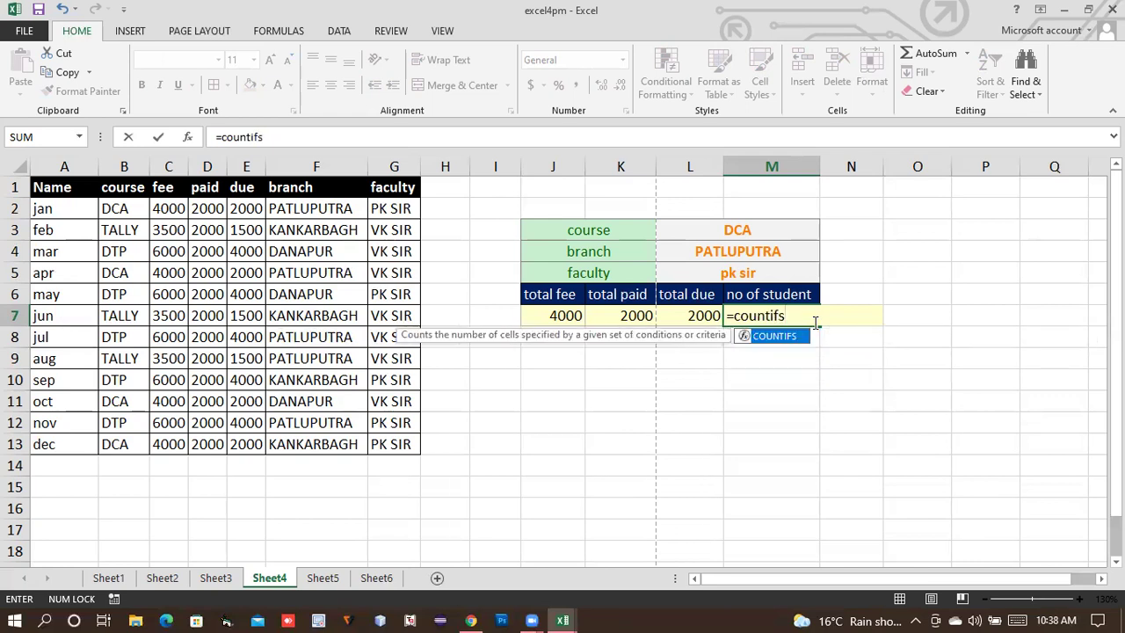
type("(")
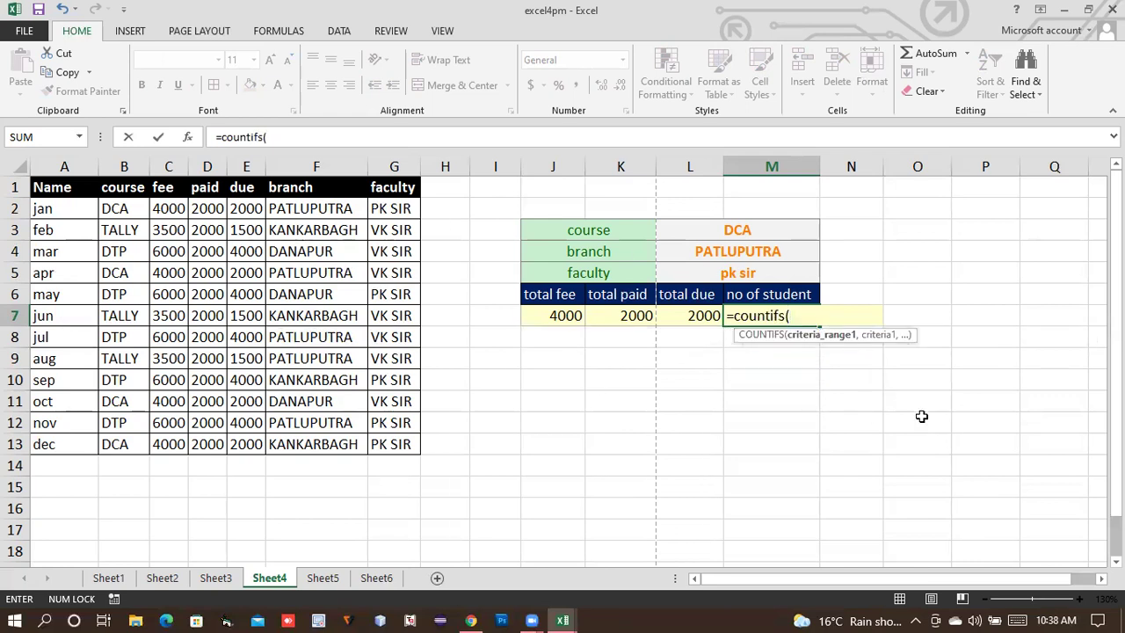
mouse_move(123, 211)
left_mouse_down()
mouse_move(119, 295)
mouse_move(136, 440)
left_mouse_up()
type(",")
left_click(719, 227)
type(",")
Step: Add branch F2:F13 = L4 and faculty G2:G13 = L5 criteria, giving a count of 1
left_click_drag(316, 208, 337, 443)
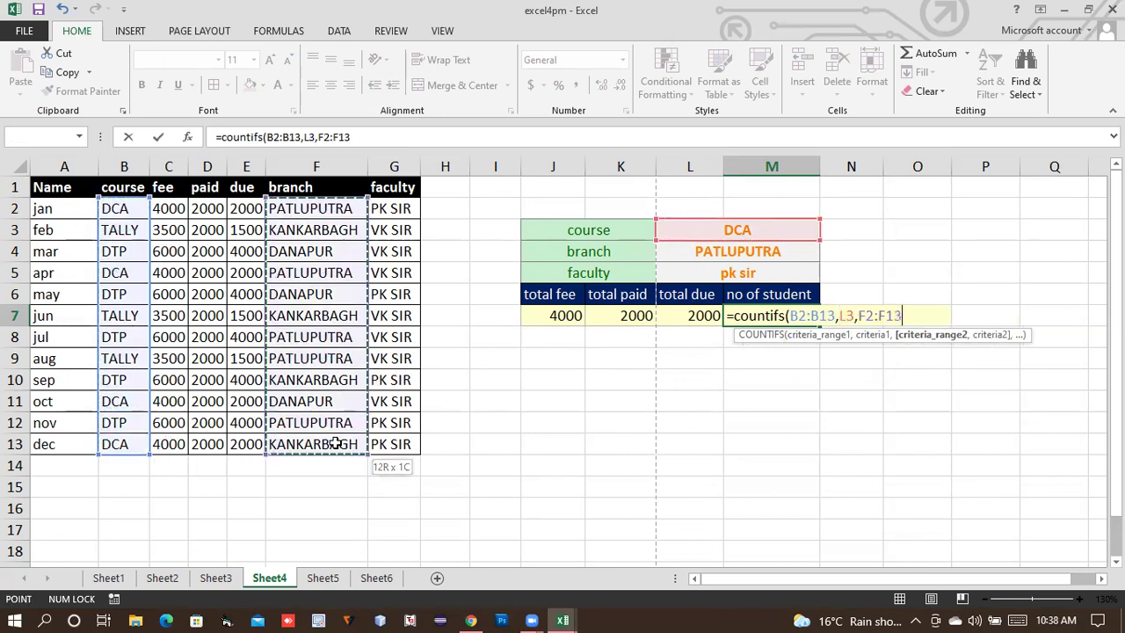
type(",")
left_click(766, 252)
type(",")
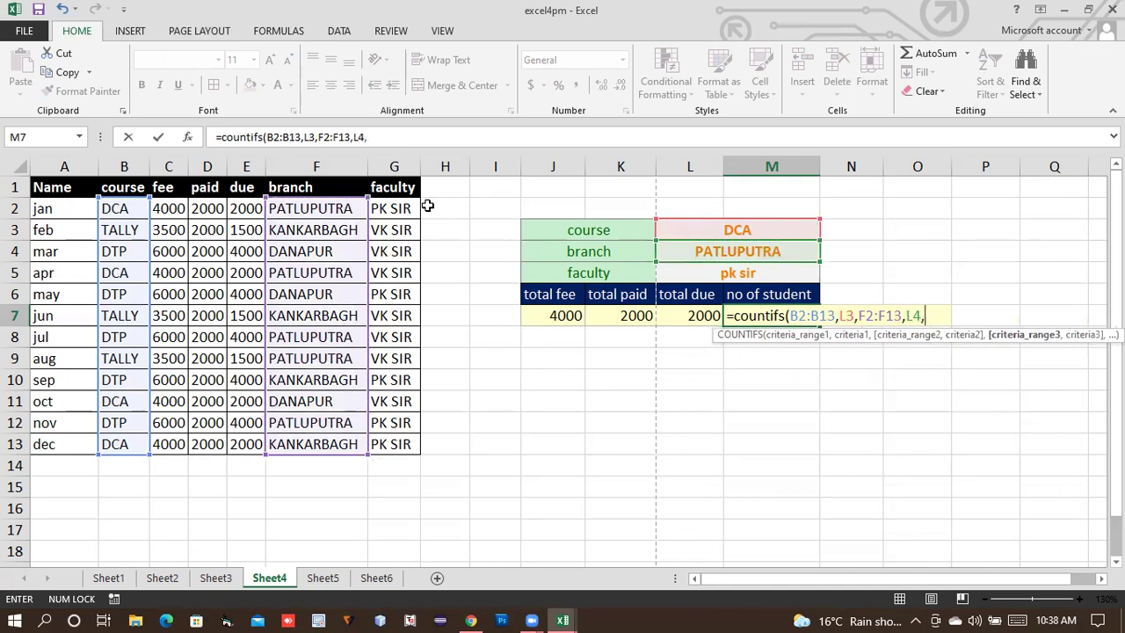
left_click_drag(394, 208, 396, 443)
type(",")
left_click(696, 278)
key("Return")
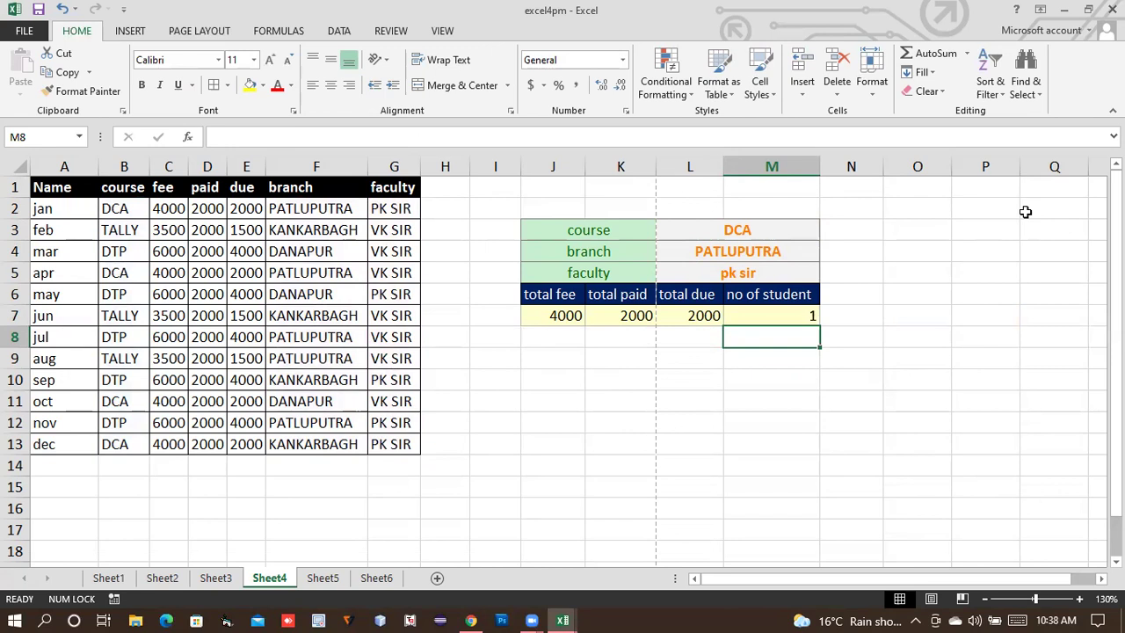
Step: Test the formulas by changing the course criterion to tally, then dtp (6000, 2000, 4000, 1)
left_click(778, 235)
type("total due")
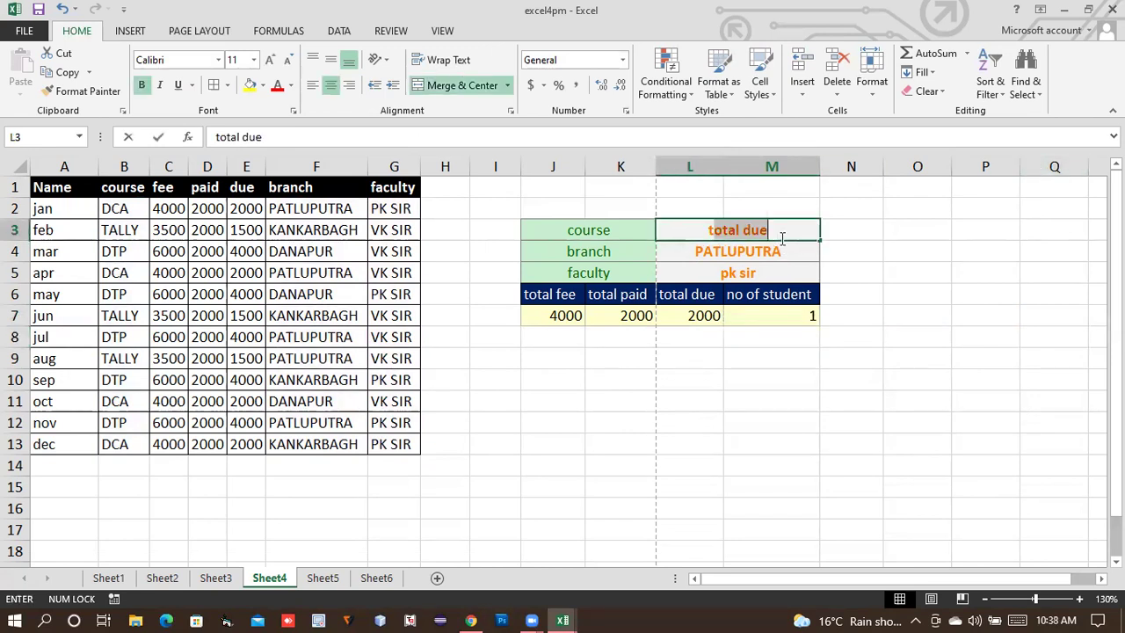
type("ally")
key("Return")
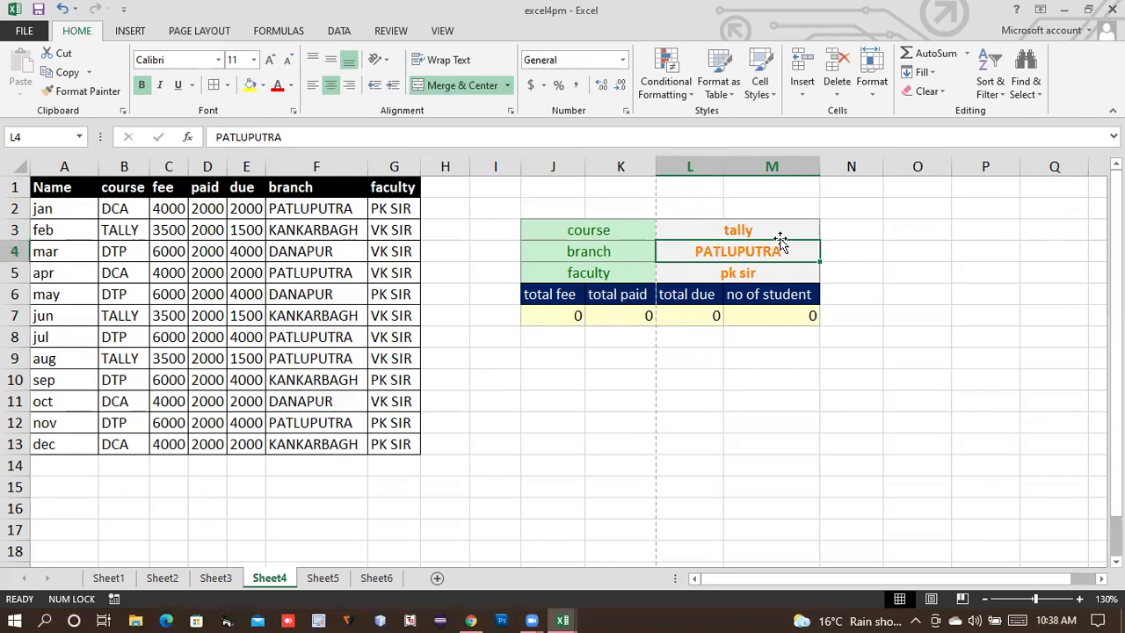
left_click(779, 235)
type("dtp")
key("Return")
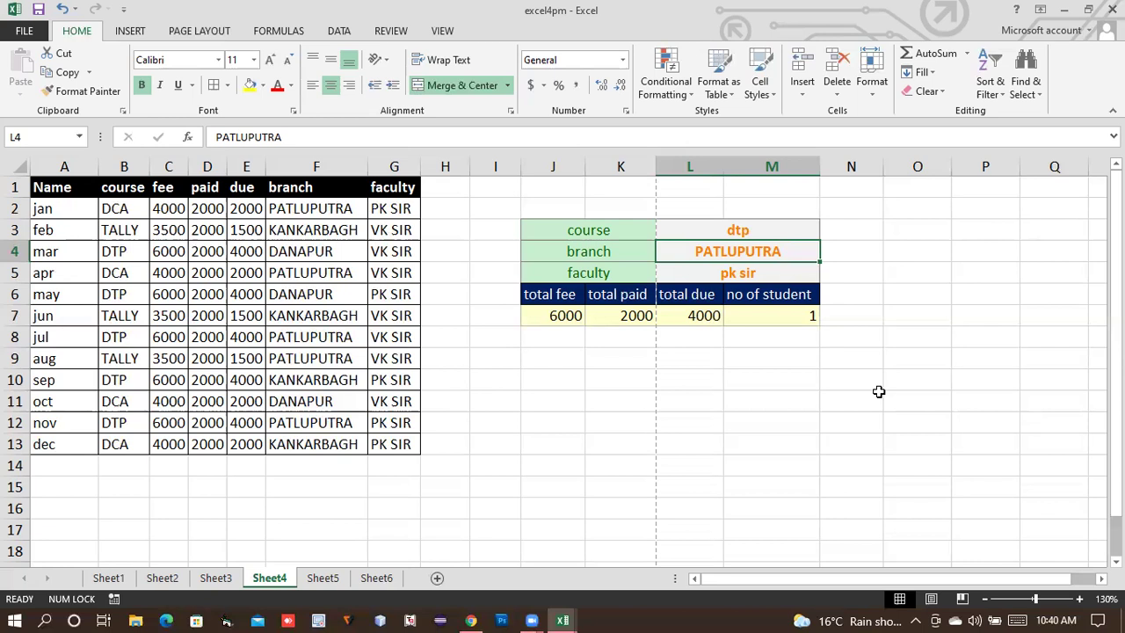
Step: Close the number format settings unchanged and widen the fee, paid and due columns
left_click(336, 31)
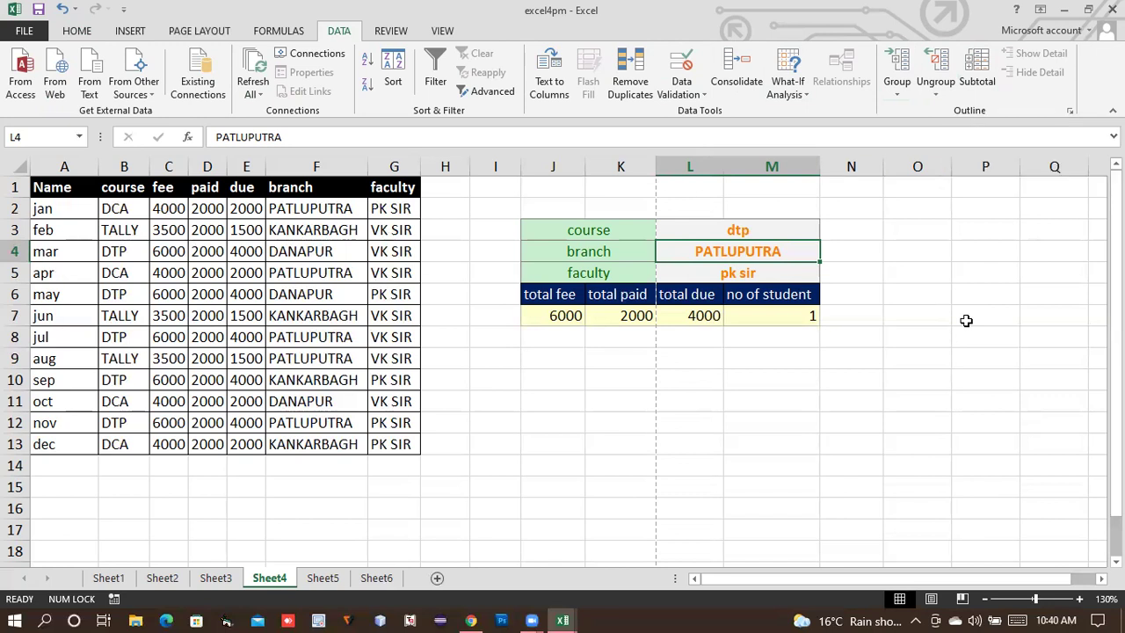
left_click(966, 318)
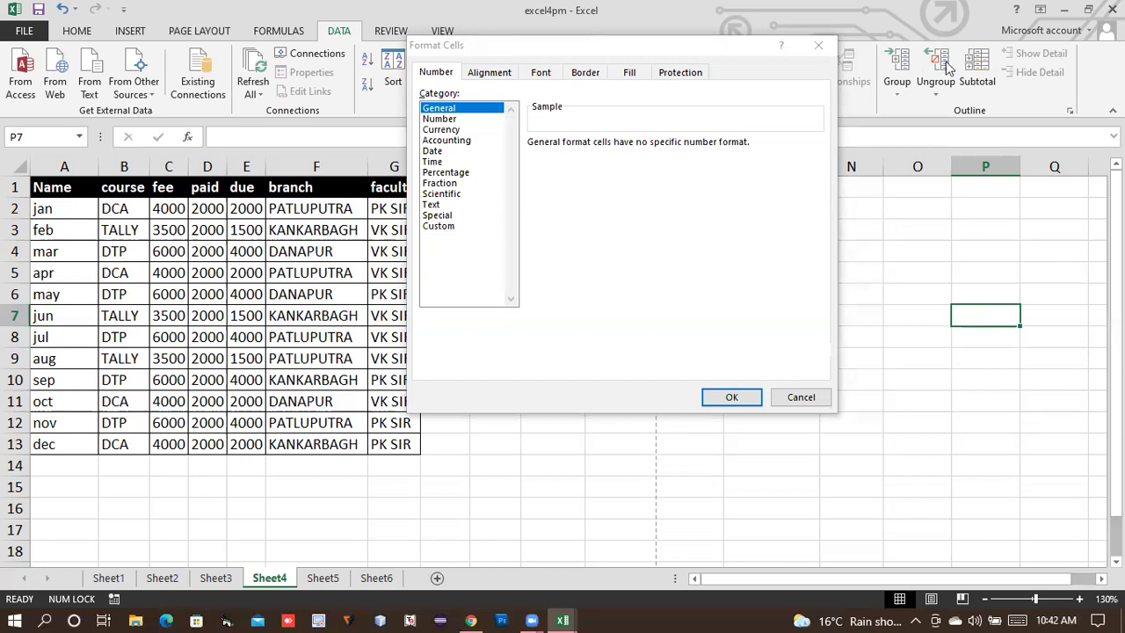
left_click(734, 397)
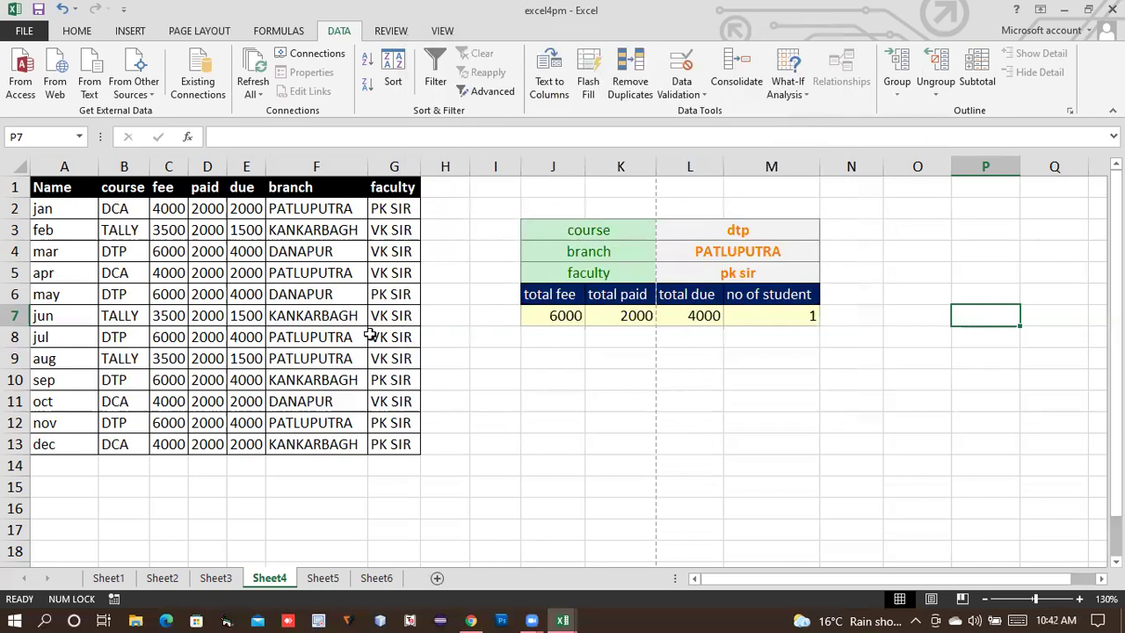
left_click_drag(163, 167, 263, 166)
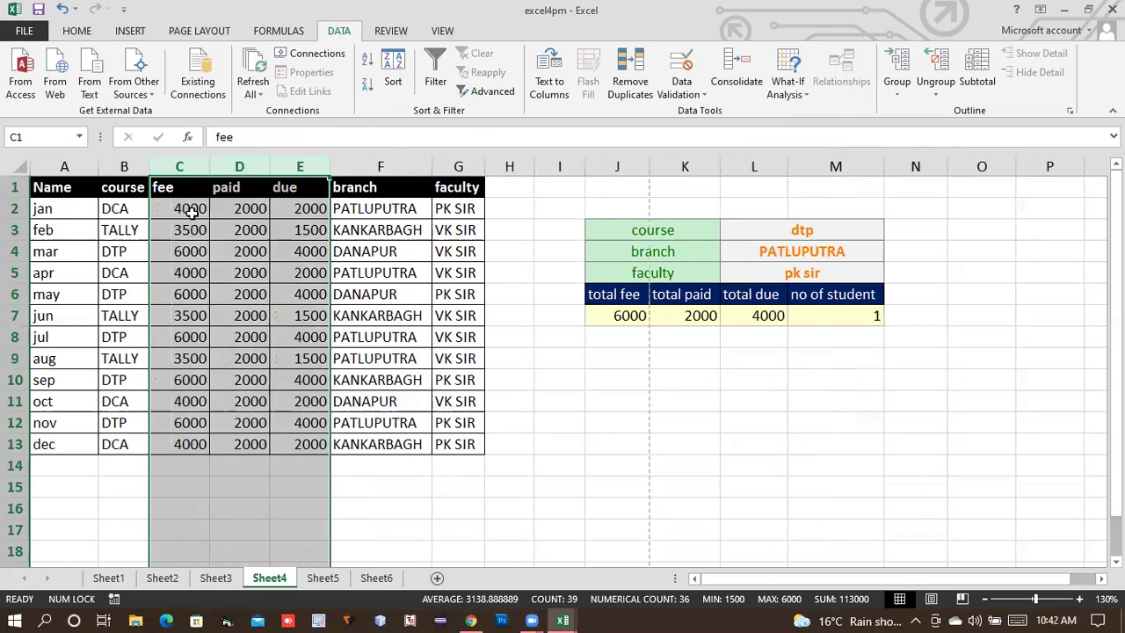
left_click(182, 214)
Step: Give the fee values in C2:C13 a two-decimal Number format
left_click_drag(182, 274, 188, 437)
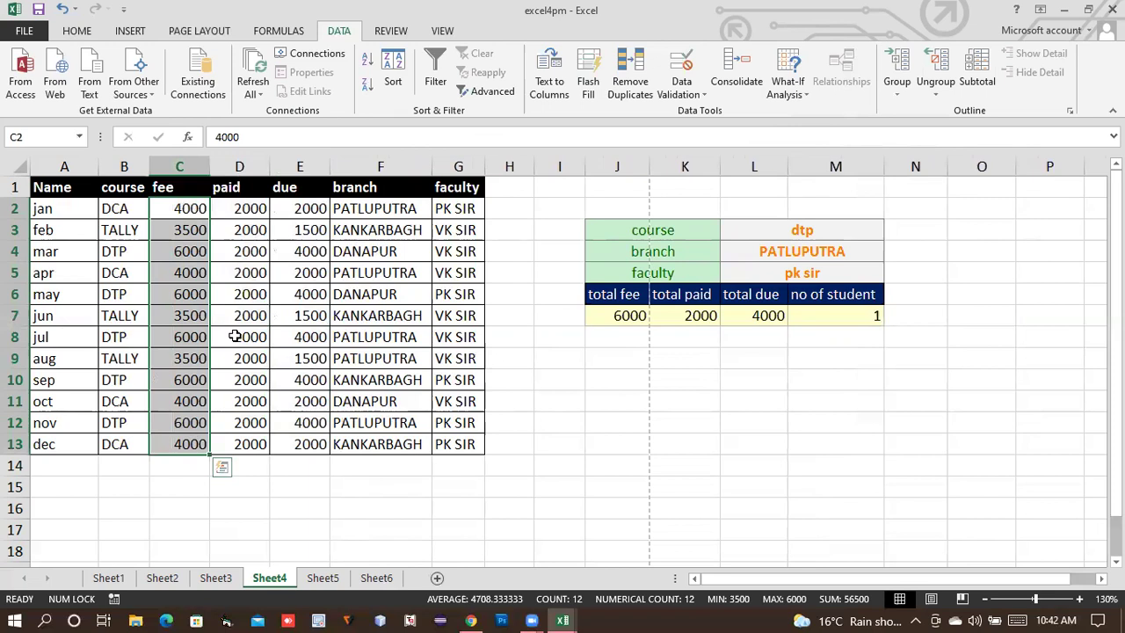
key("ctrl+1")
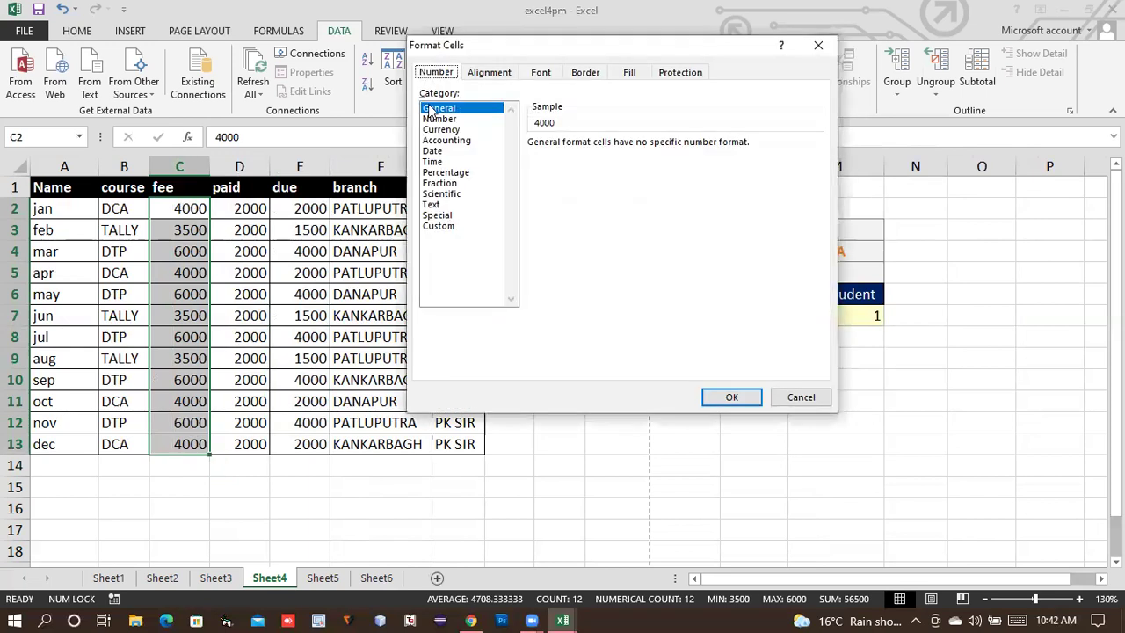
left_click(443, 119)
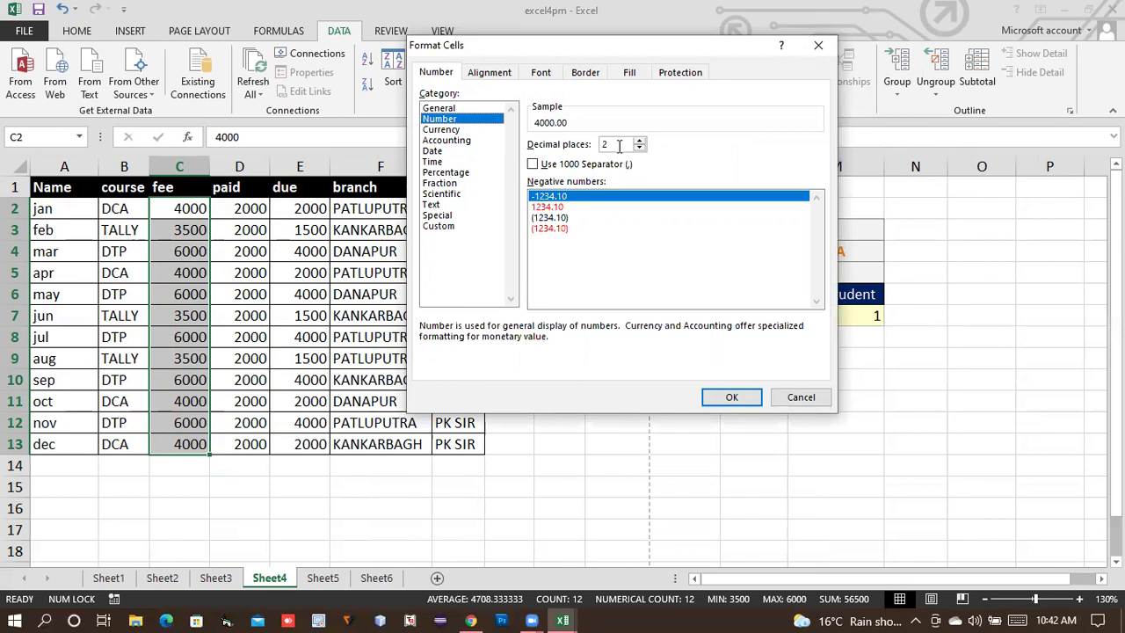
left_click(731, 396)
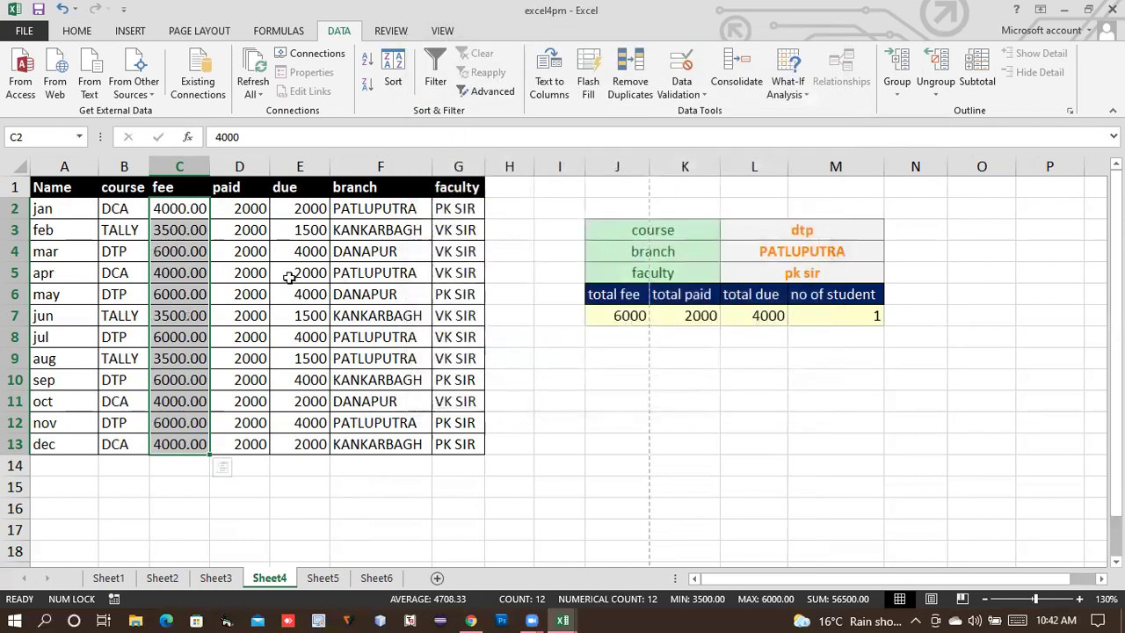
Step: Widen columns C–E and add thousands separators to the C2:C13 fees, e.g. 4,000.00
left_click_drag(201, 163, 346, 166)
left_click(263, 232)
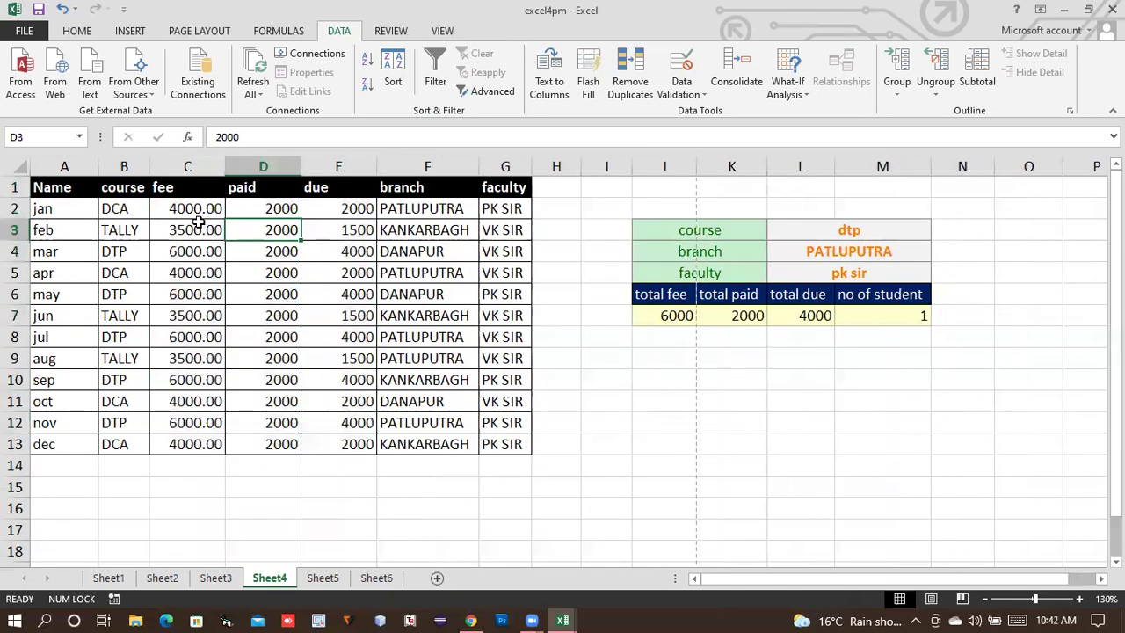
left_click_drag(195, 211, 200, 443)
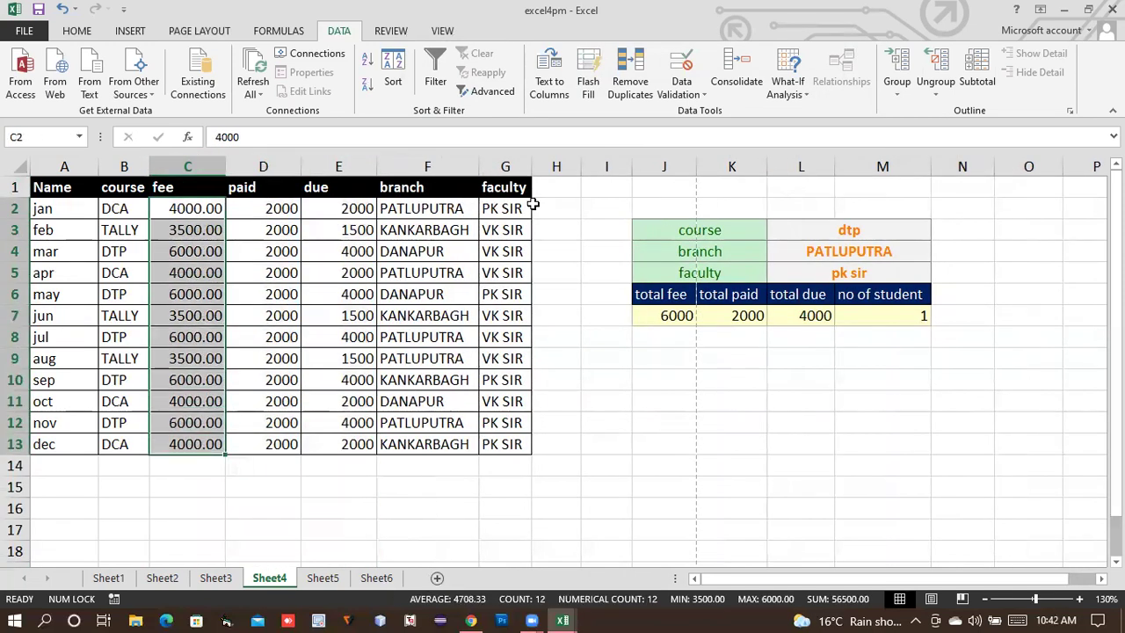
key("ctrl+1")
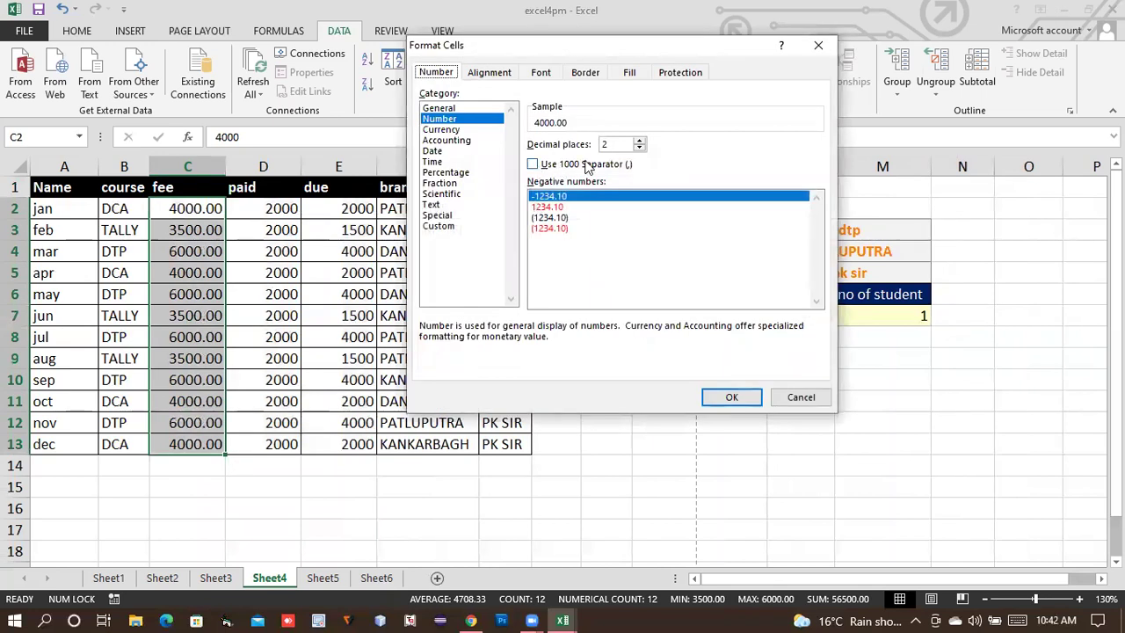
left_click(532, 165)
left_click(732, 397)
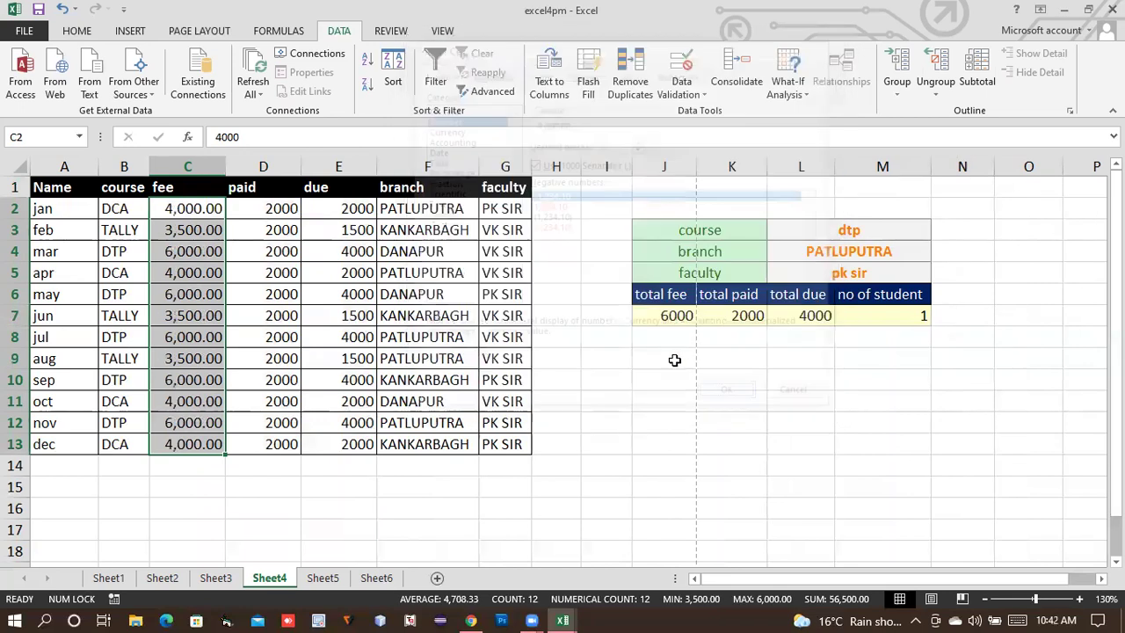
Step: Enter 100000 as the jan fee in C2 and autofit column C to show 100,000.00
left_click(190, 217)
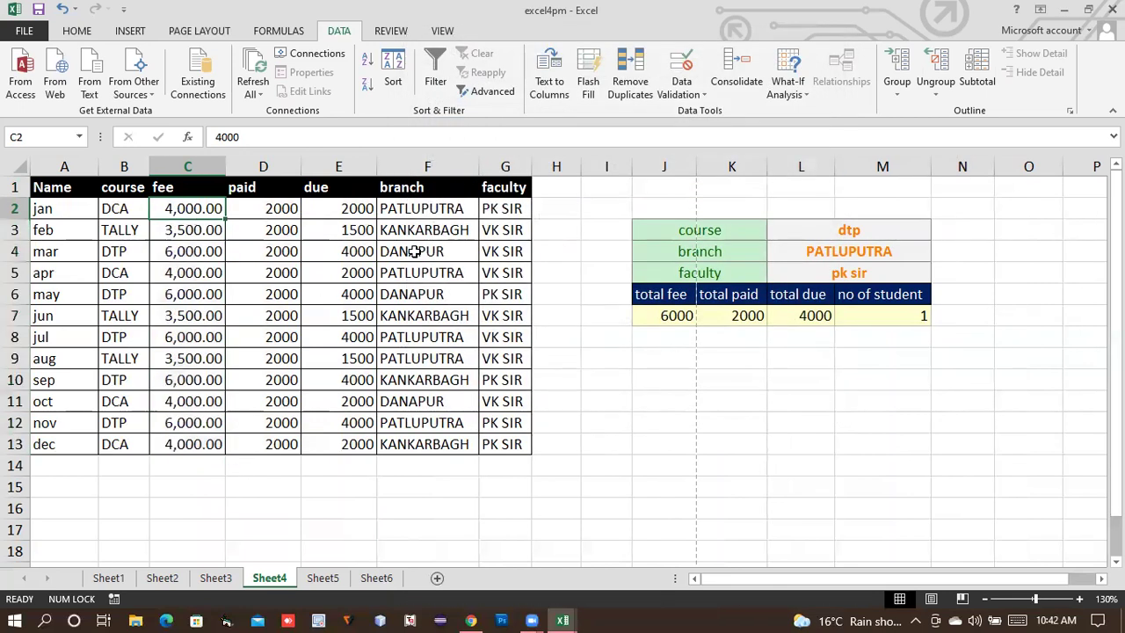
type("100000")
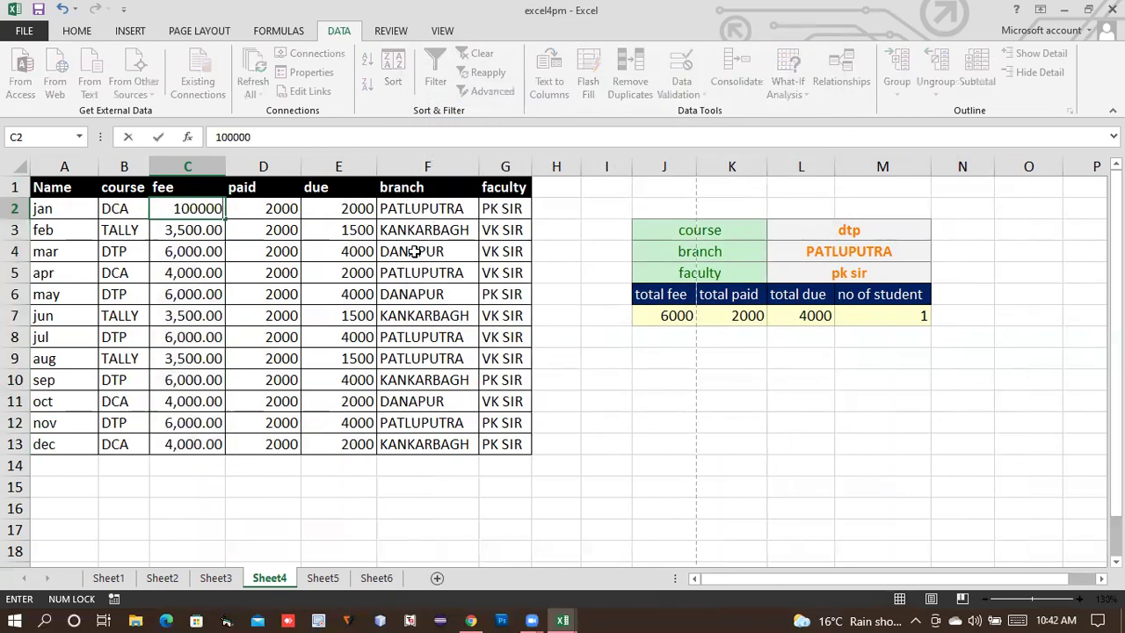
key("Return")
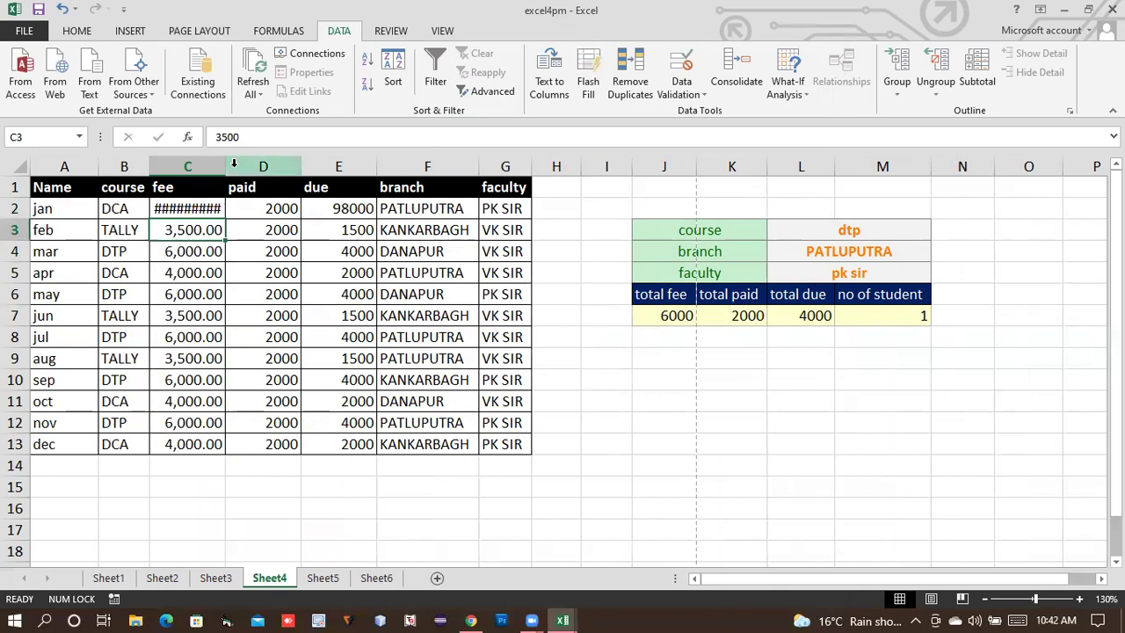
double_click(225, 167)
Step: Enter 101524625 as the feb fee in C3 and refit column C to 101,524,625.00
left_click_drag(233, 168, 244, 168)
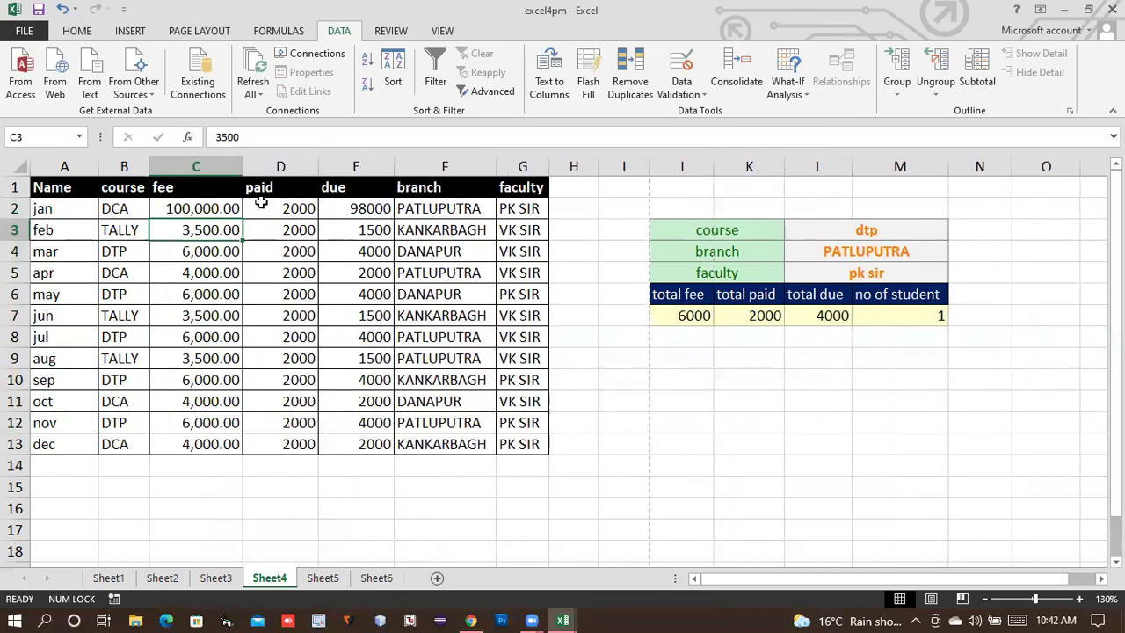
type("101524625")
key("Return")
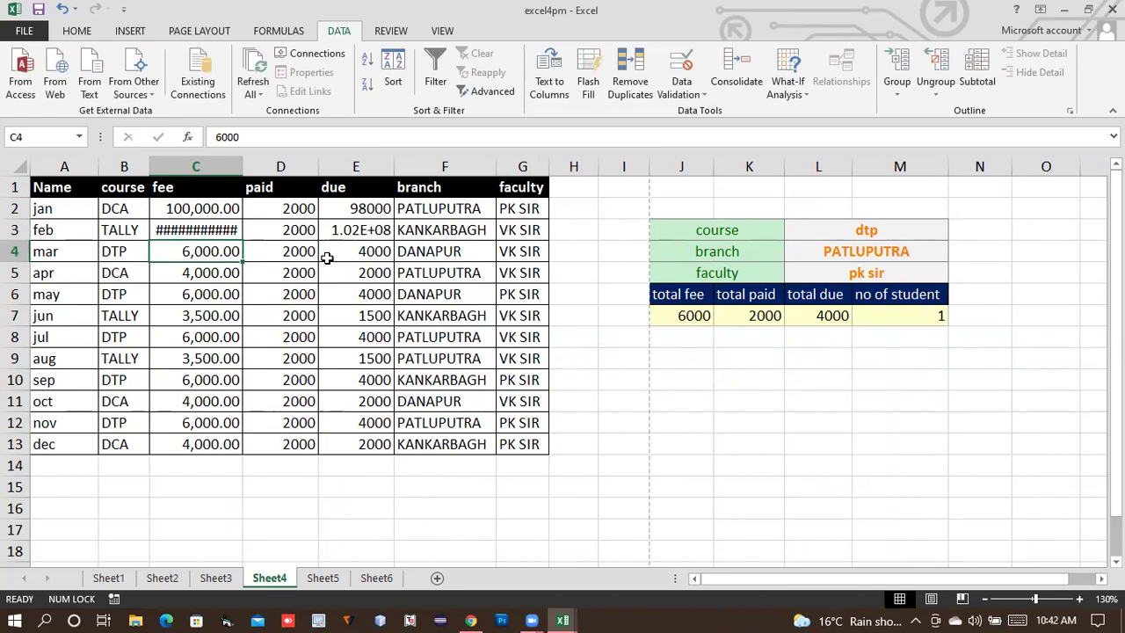
double_click(243, 167)
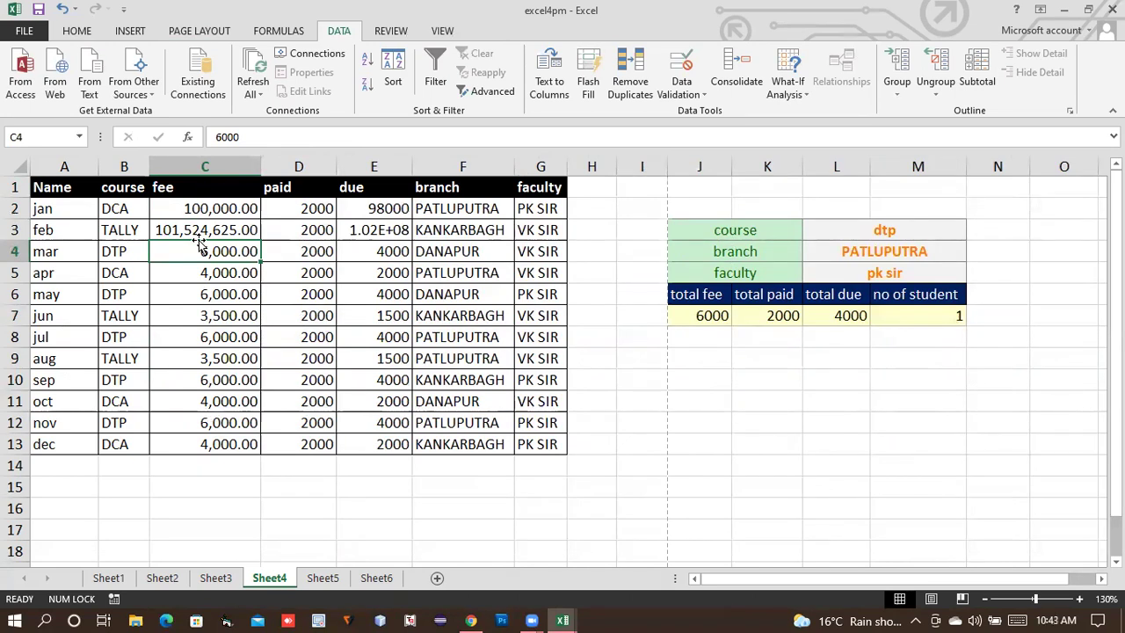
left_click_drag(283, 214, 316, 446)
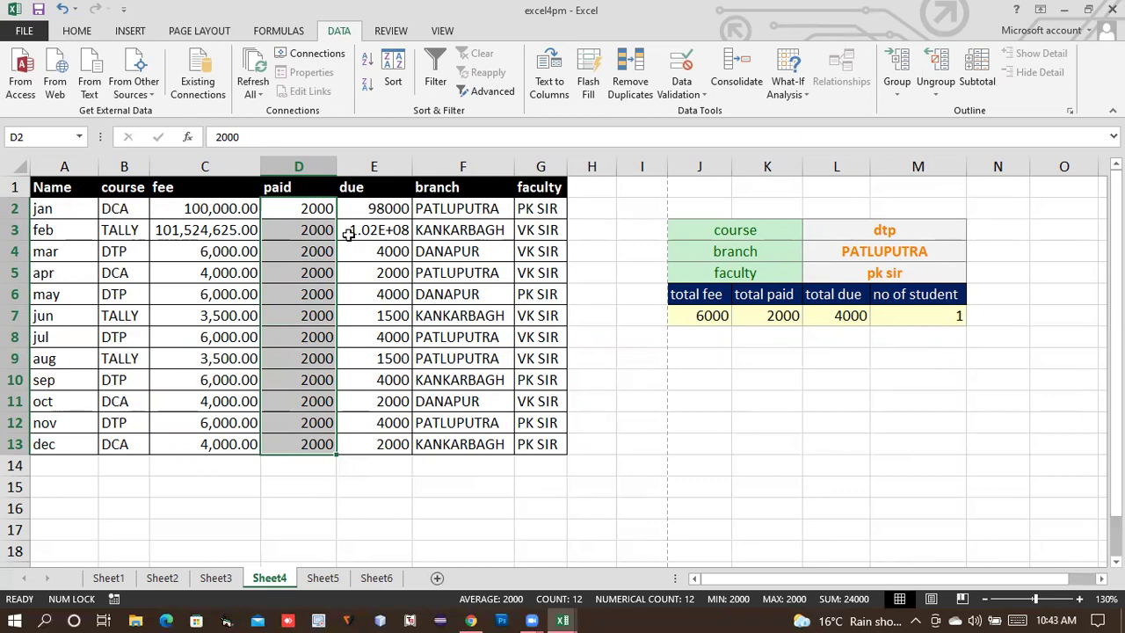
key("ctrl+p")
key("Escape")
key("ctrl+1")
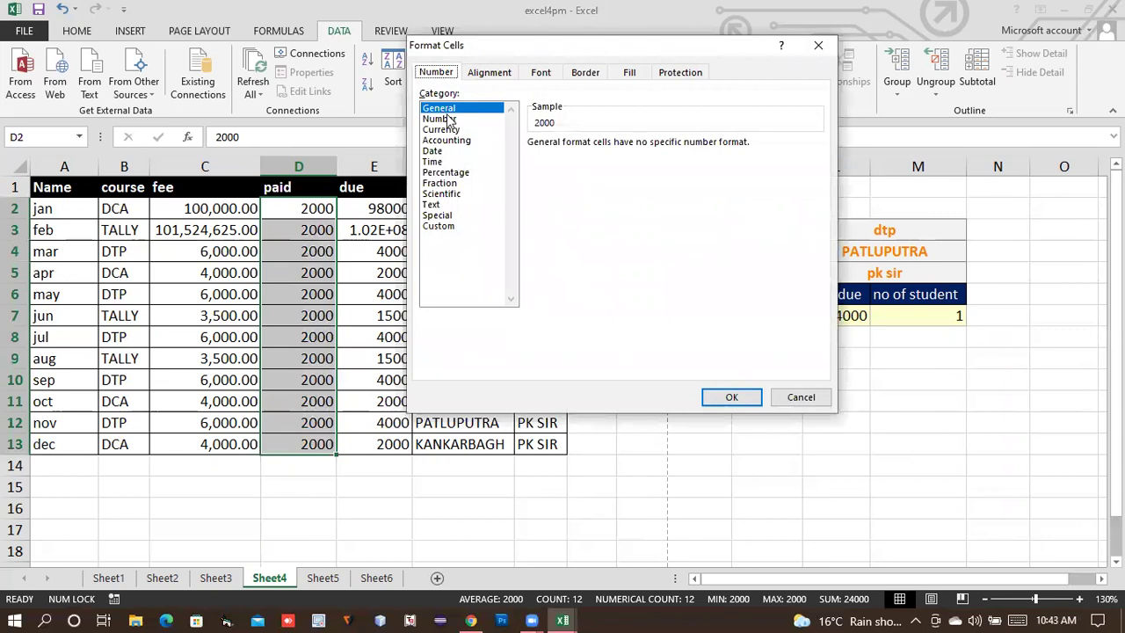
left_click(445, 117)
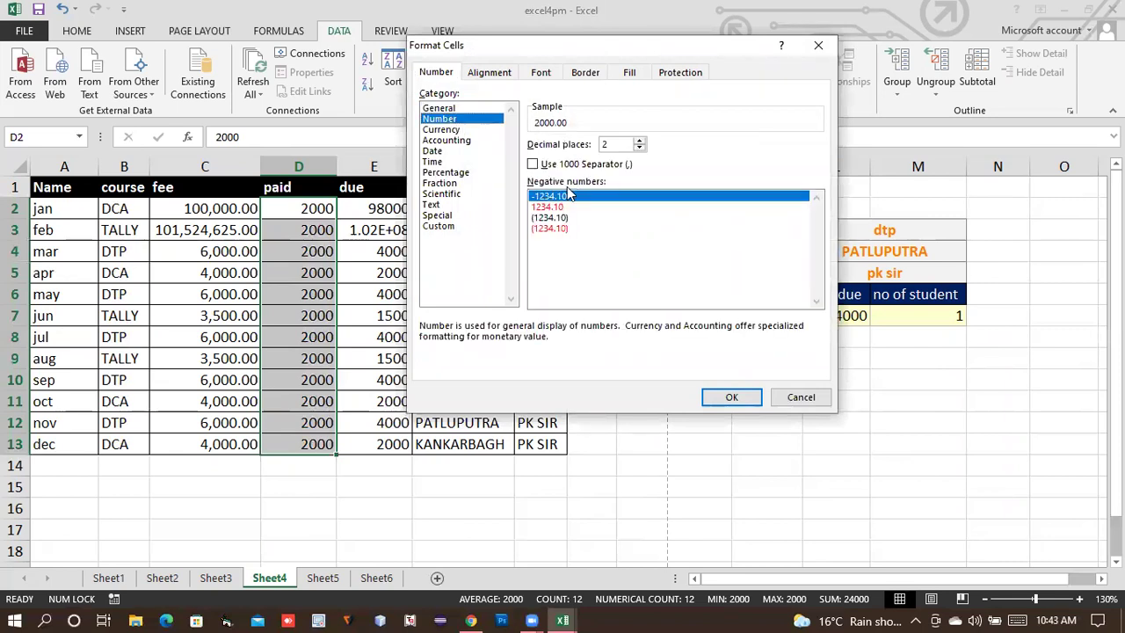
left_click(546, 207)
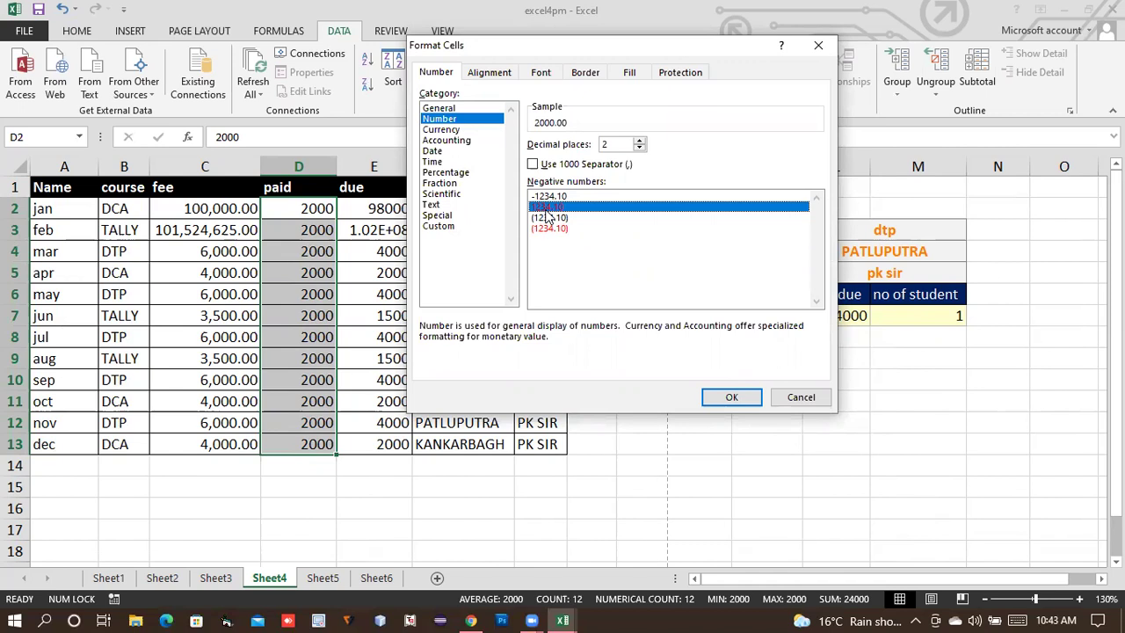
left_click(444, 129)
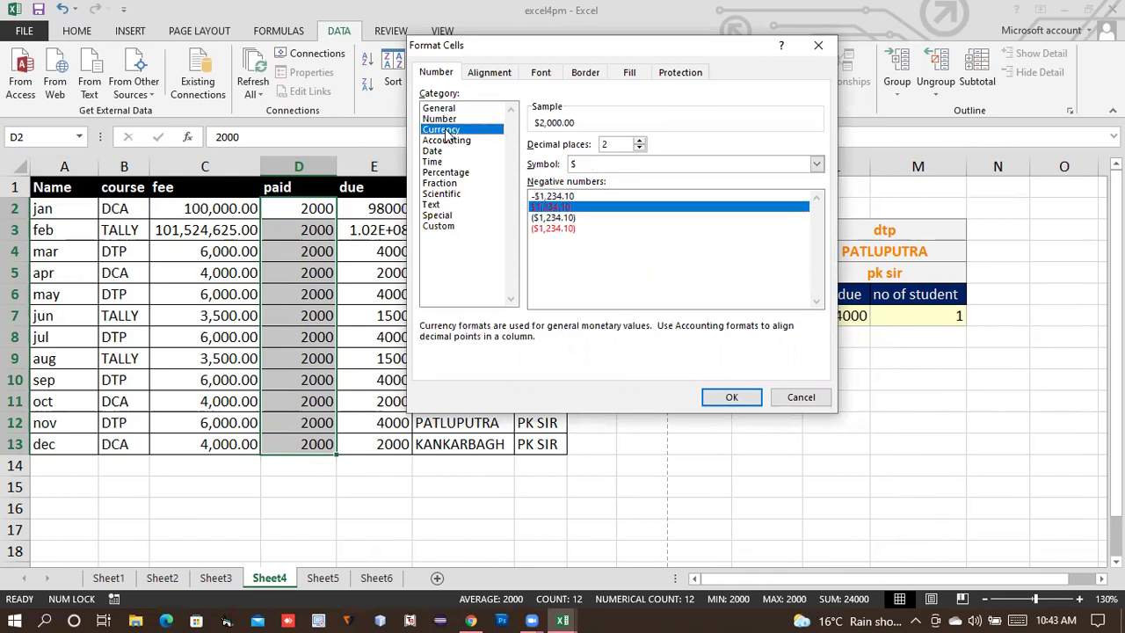
left_click(795, 397)
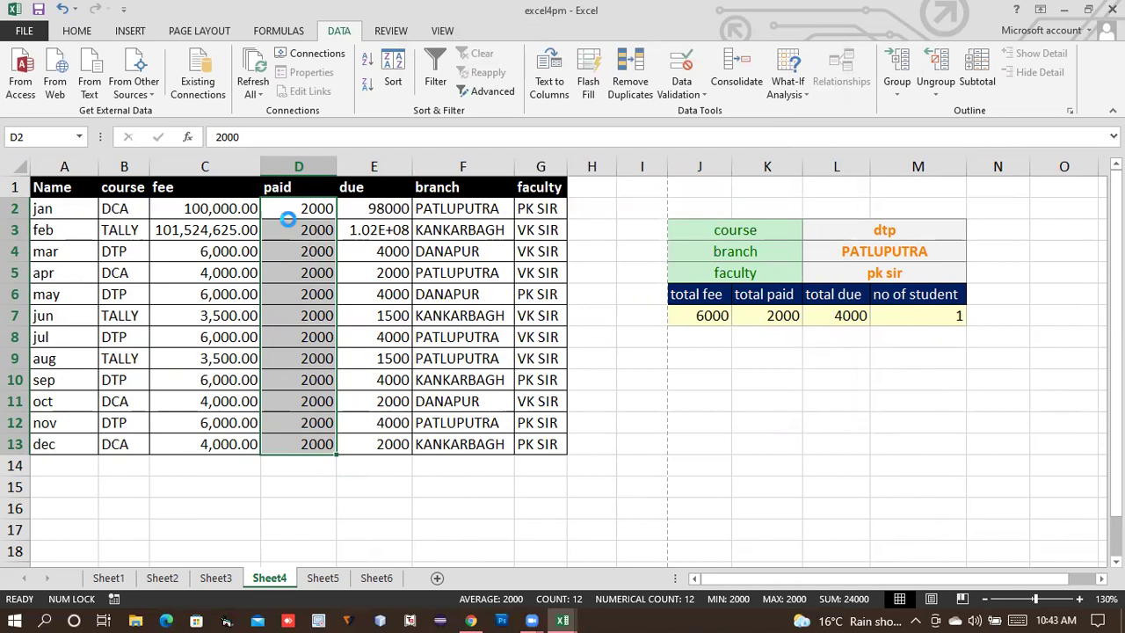
key("ctrl+o")
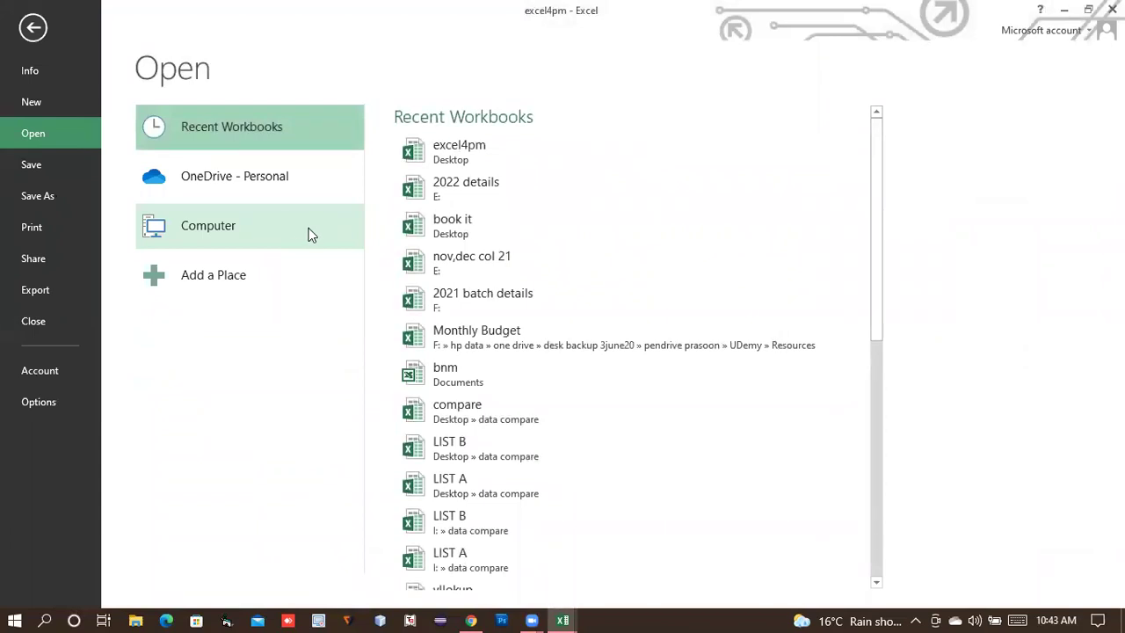
key("Escape")
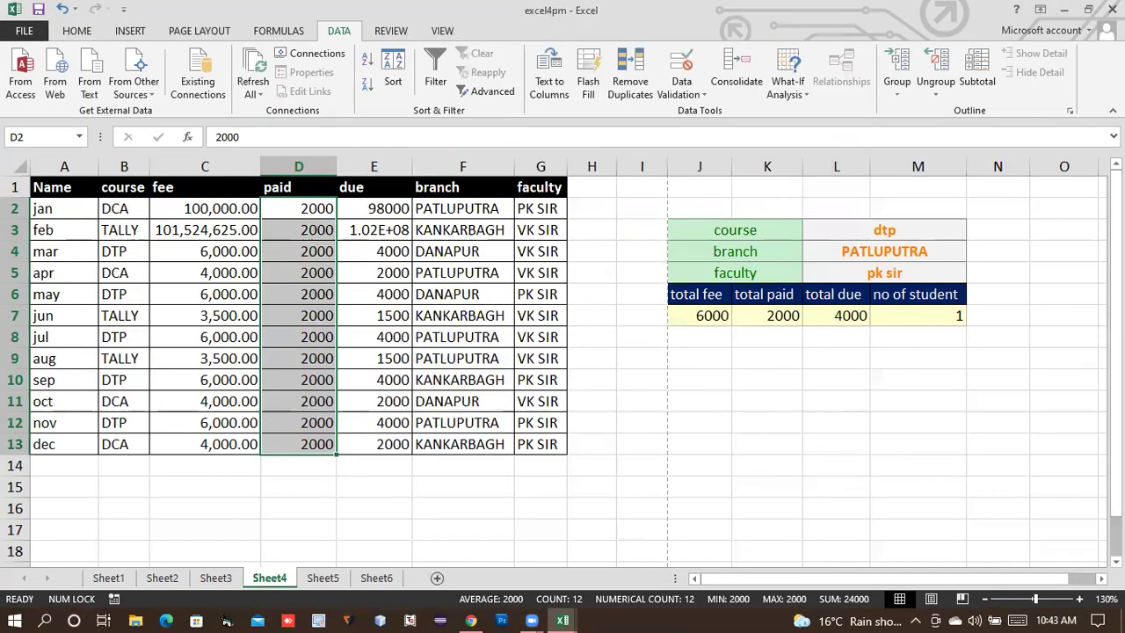
Step: Format the paid values in D2:D13 as Currency with the ₹ Hindi rupee symbol
key("ctrl+1")
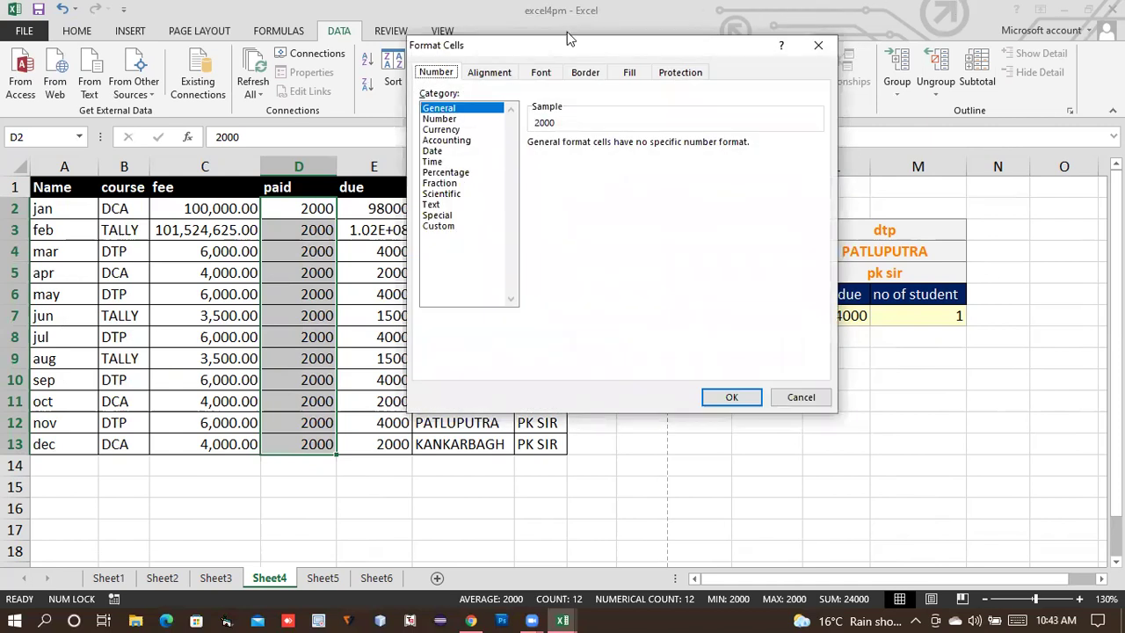
left_click(453, 130)
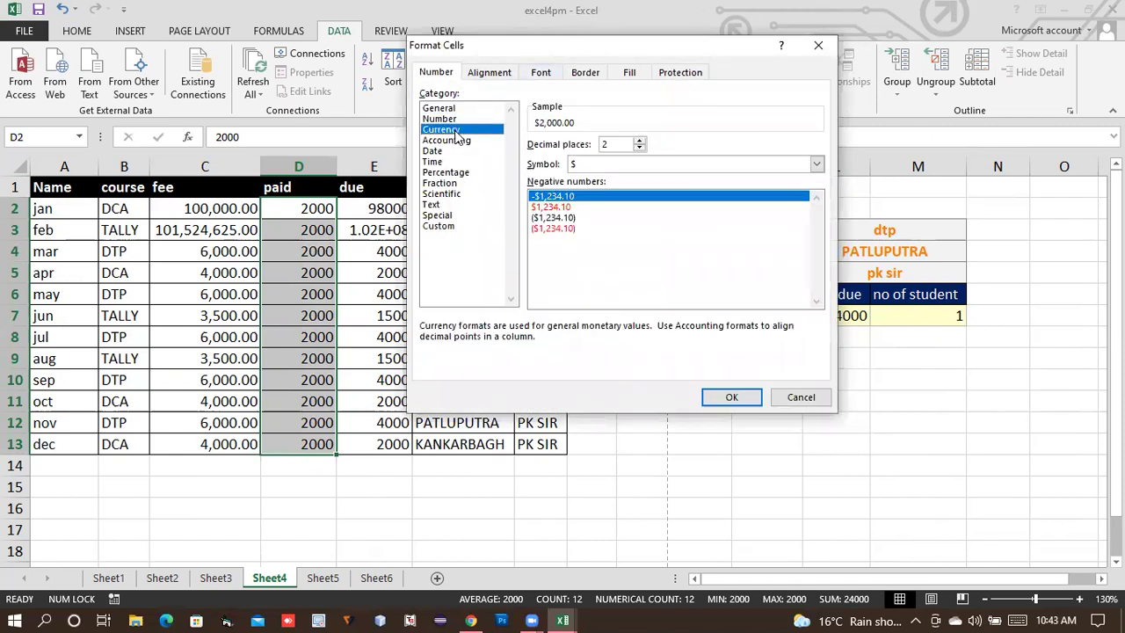
left_click(598, 167)
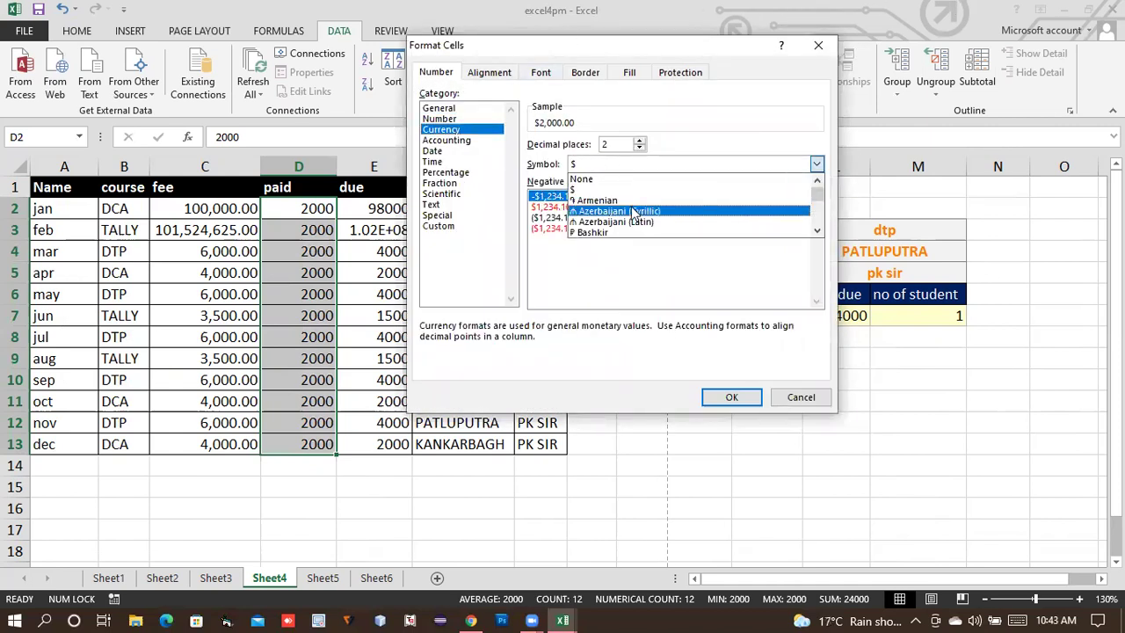
left_click(817, 230)
left_click(817, 230)
left_click(817, 230)
left_click(818, 230)
left_click(817, 230)
left_click(817, 231)
left_click(817, 230)
left_click(817, 230)
left_click(817, 230)
left_click(817, 230)
left_click(817, 230)
left_click(817, 230)
left_click(817, 230)
left_click(817, 230)
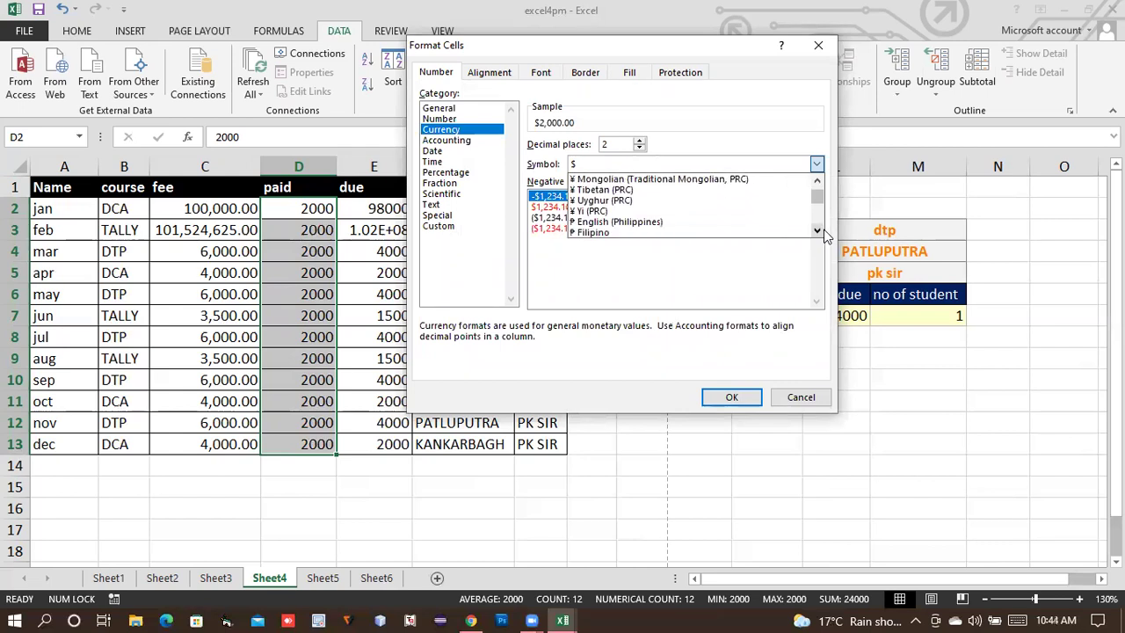
left_click(817, 230)
left_click(817, 230)
left_click(817, 230)
left_click(817, 230)
left_click(817, 230)
left_click(817, 230)
left_click(817, 230)
left_click(817, 230)
left_click(817, 230)
left_click(818, 230)
left_click(817, 230)
left_click(817, 230)
left_click(817, 230)
left_click(817, 230)
left_click(817, 230)
left_click(817, 230)
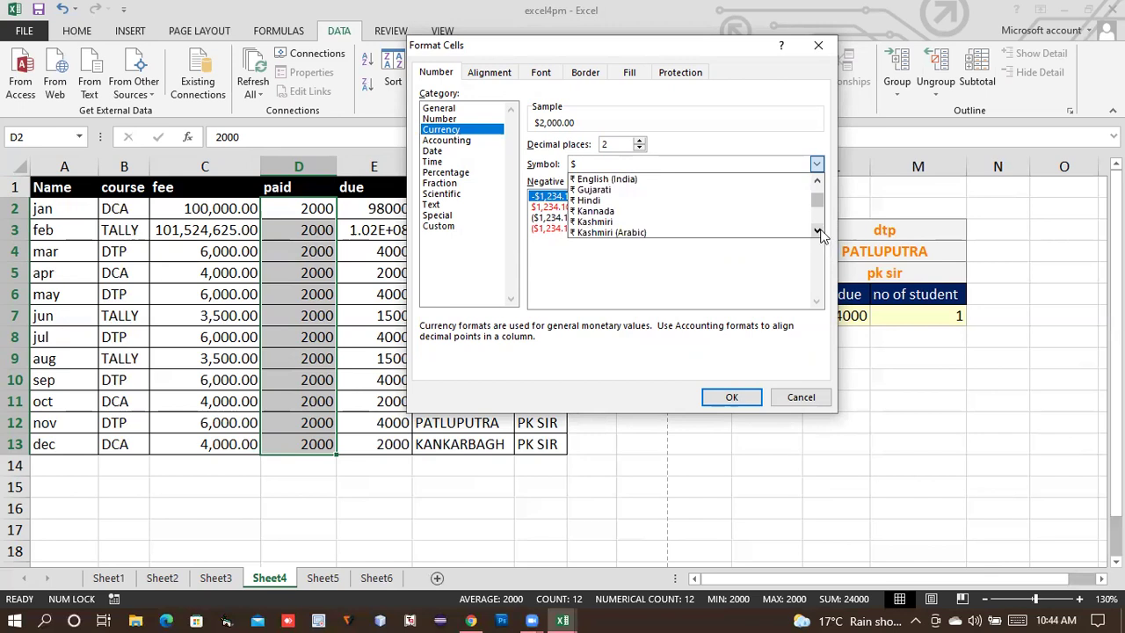
left_click(765, 200)
left_click(734, 398)
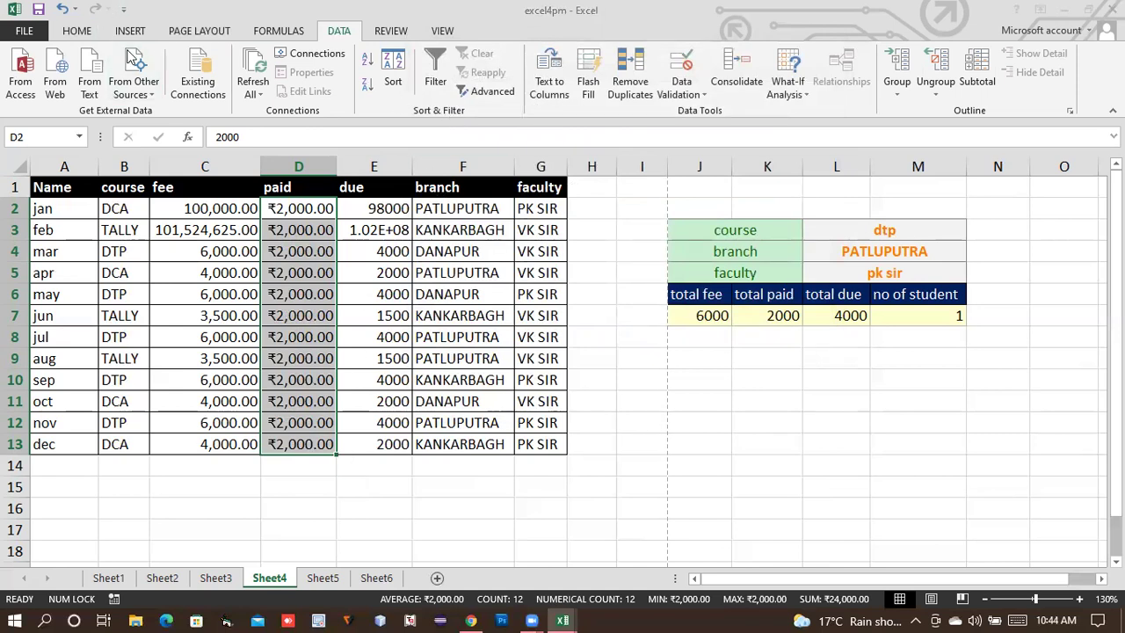
Step: Switch the paid values' currency symbol back to $, showing $2,000.00
key("ctrl+1")
left_click(629, 170)
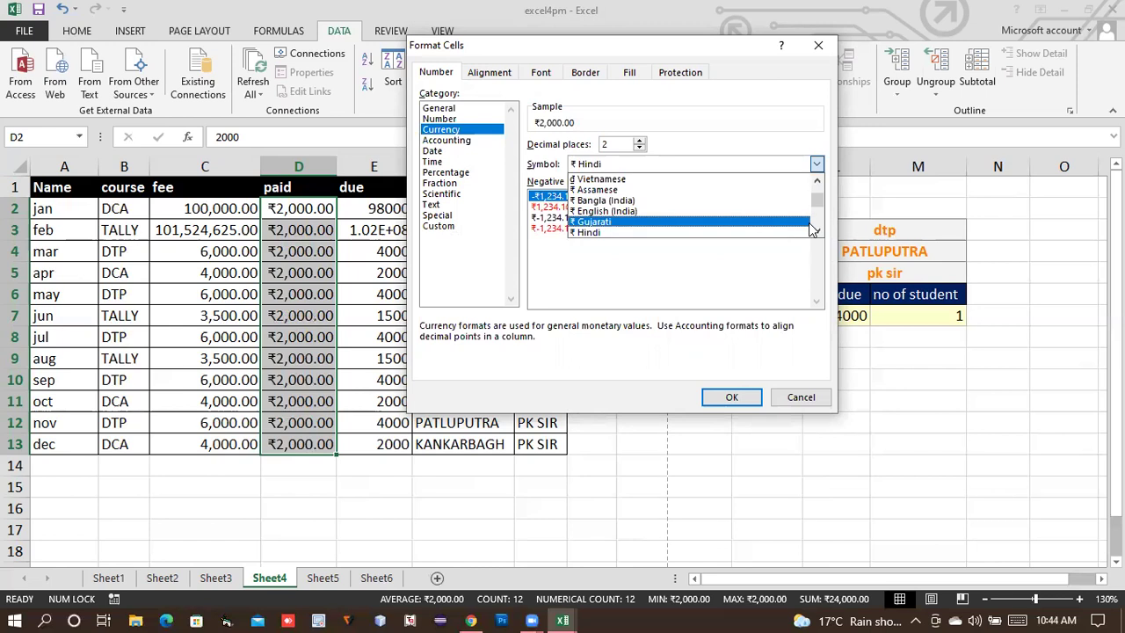
left_click_drag(816, 222, 817, 181)
left_click(661, 190)
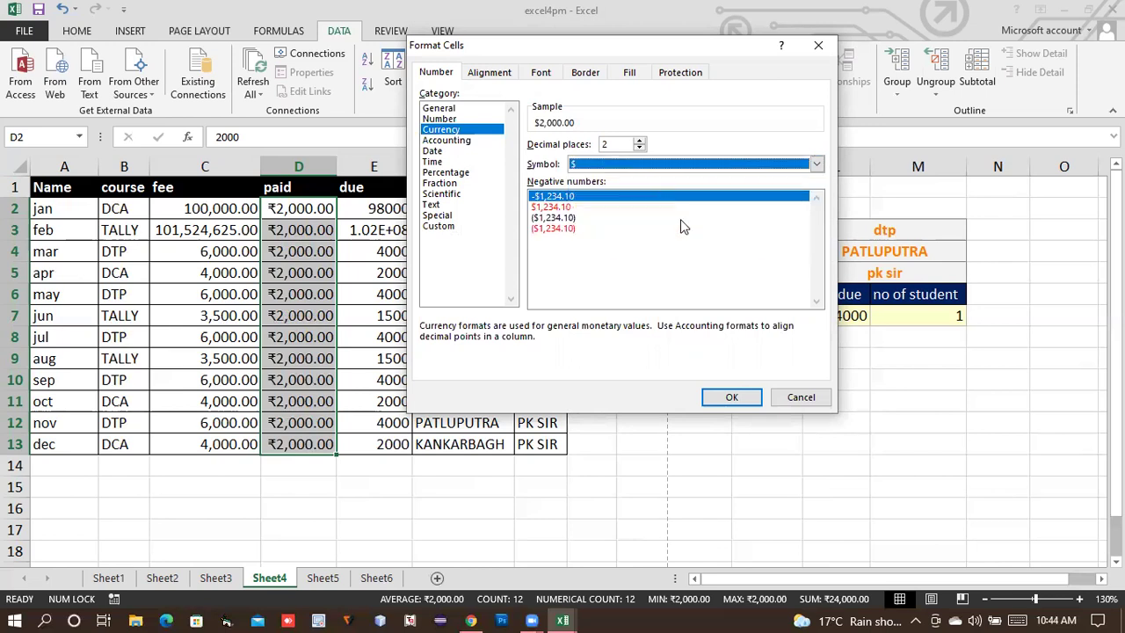
left_click(715, 401)
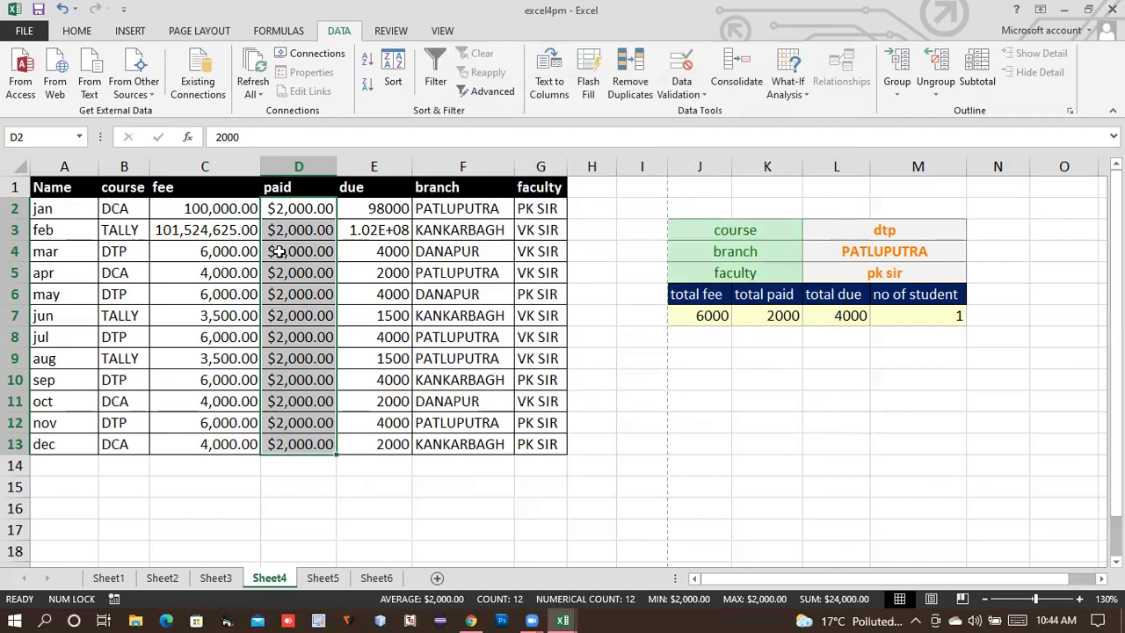
Step: Preview the Accounting format with the $ symbol, then cancel without changes
key("ctrl+1")
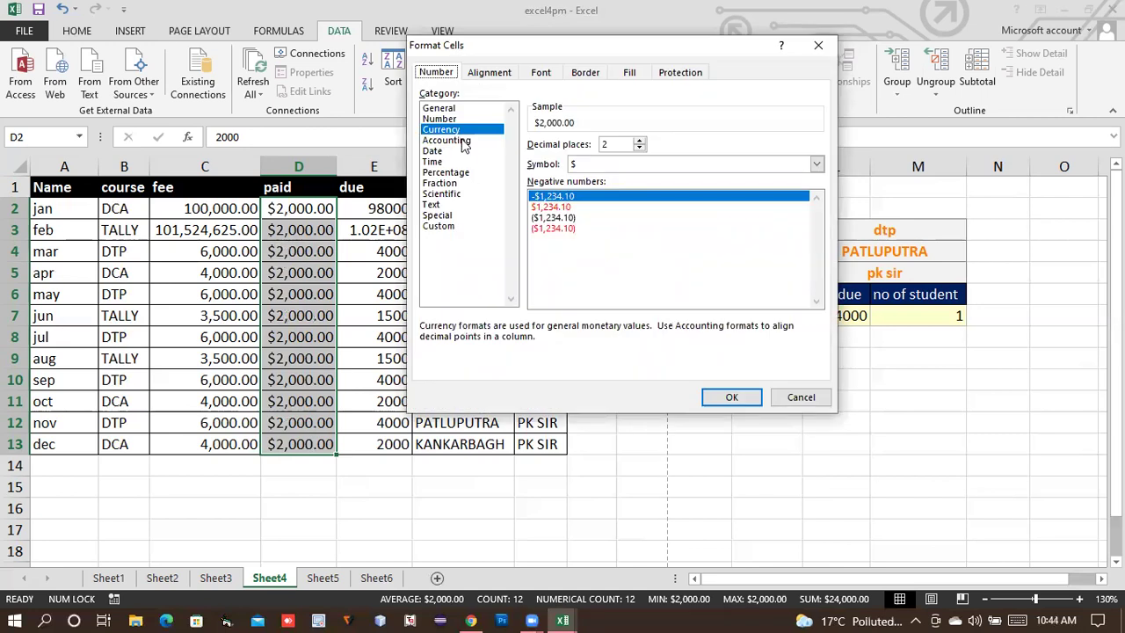
left_click(457, 141)
left_click(619, 165)
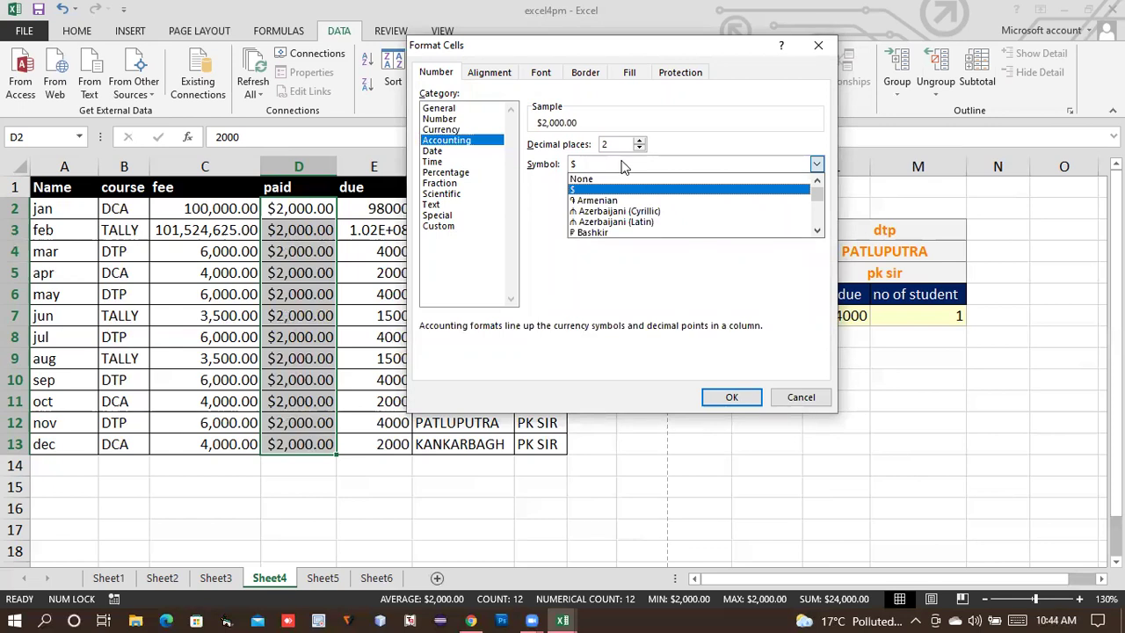
left_click(622, 165)
left_click(795, 396)
left_click(594, 291)
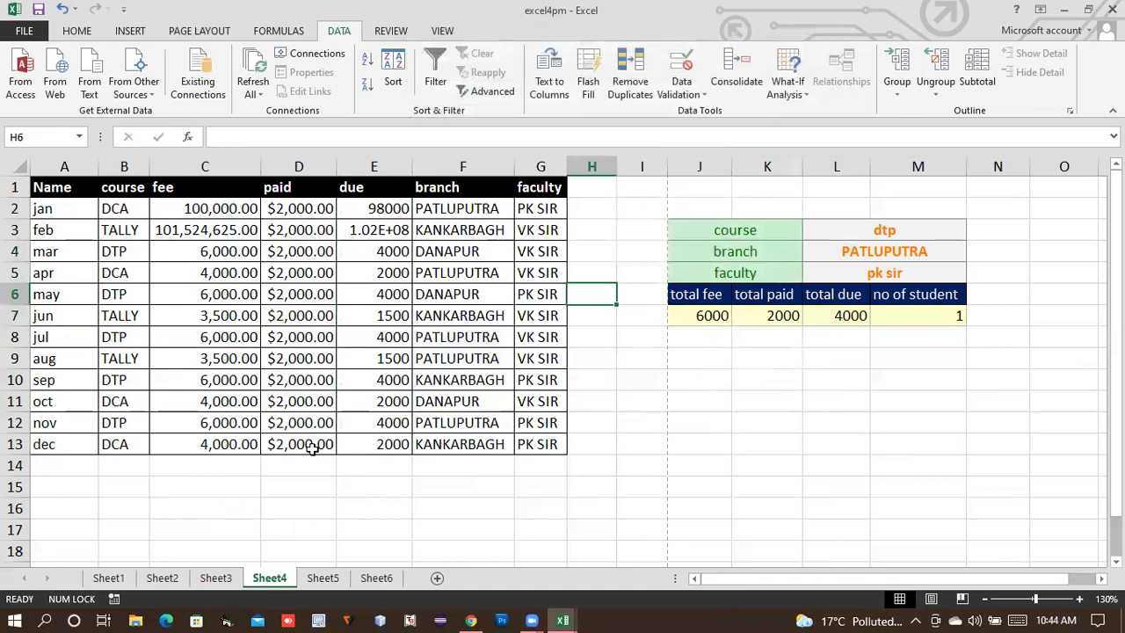
scroll(188, 291, "down", 1)
scroll(278, 364, "down", 3)
Step: Enter 02/04/2021, 03/06/2021 and 05/03/2020 in C18:C20 and bring up their format settings
key("Left")
key("Left")
key("Left")
key("Down")
key("Down")
key("Down")
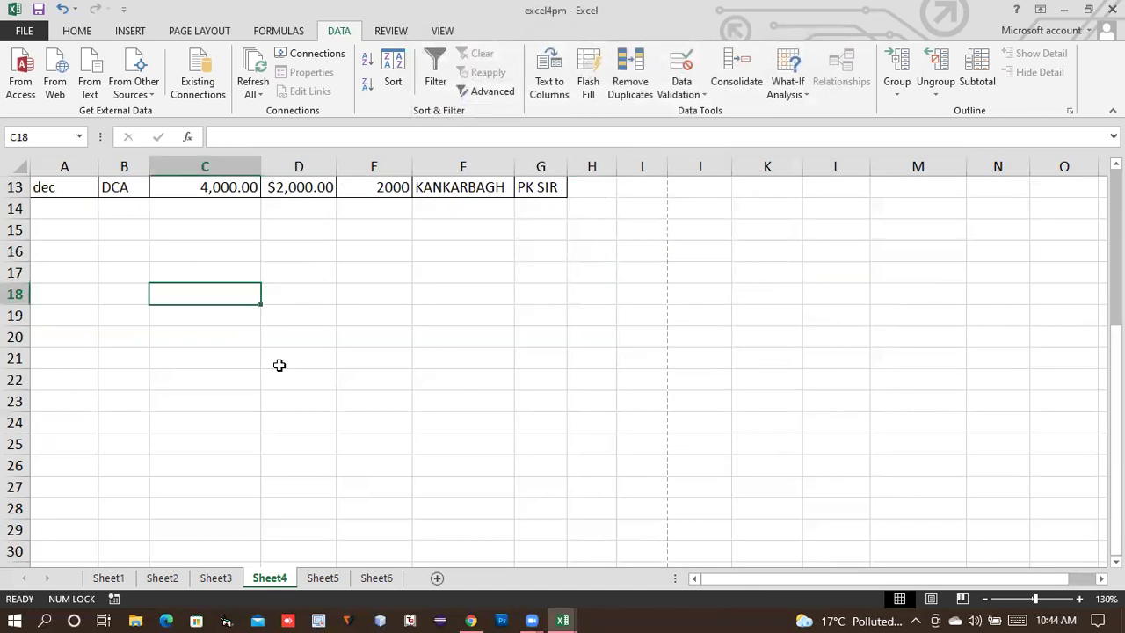
type("02")
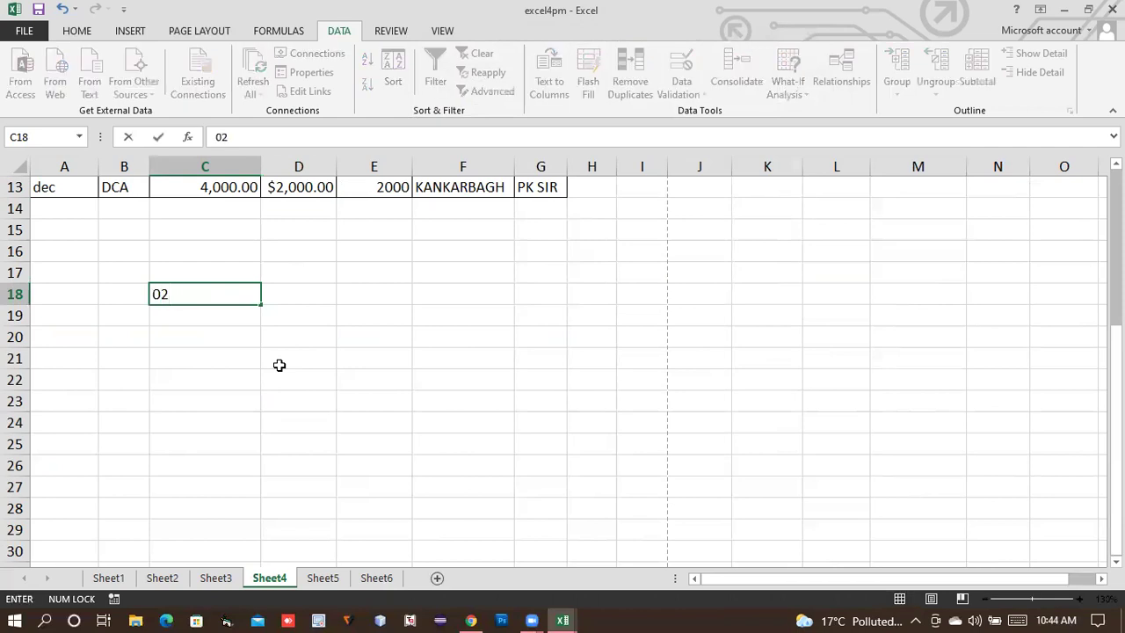
type("4/2021")
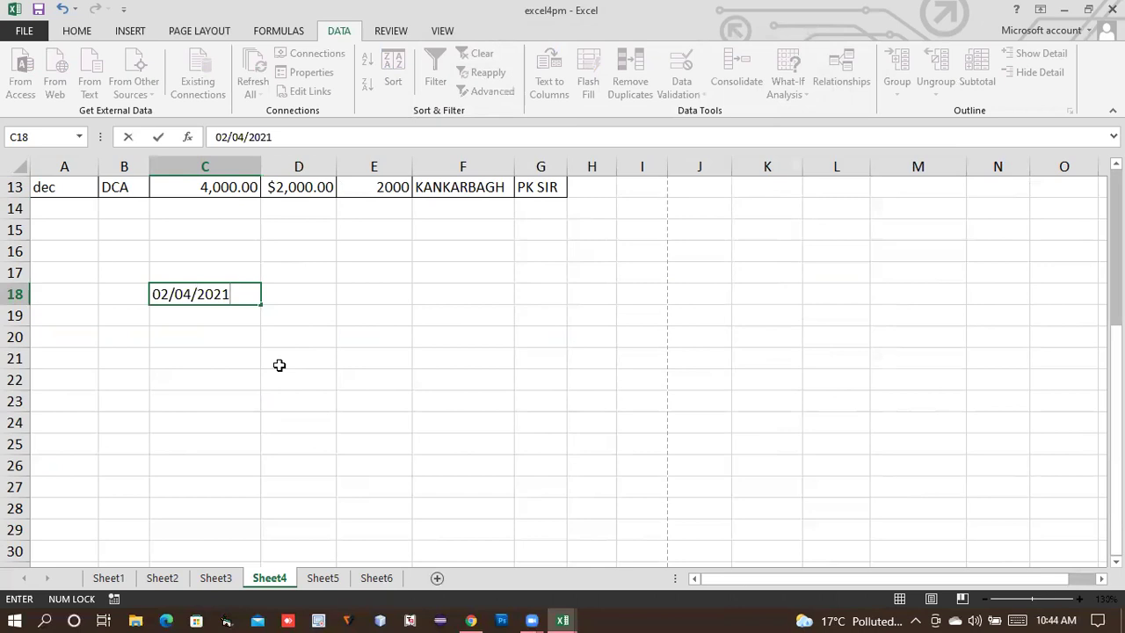
key("Return")
type("0")
type("3/")
type("06/")
type("2021")
key("Return")
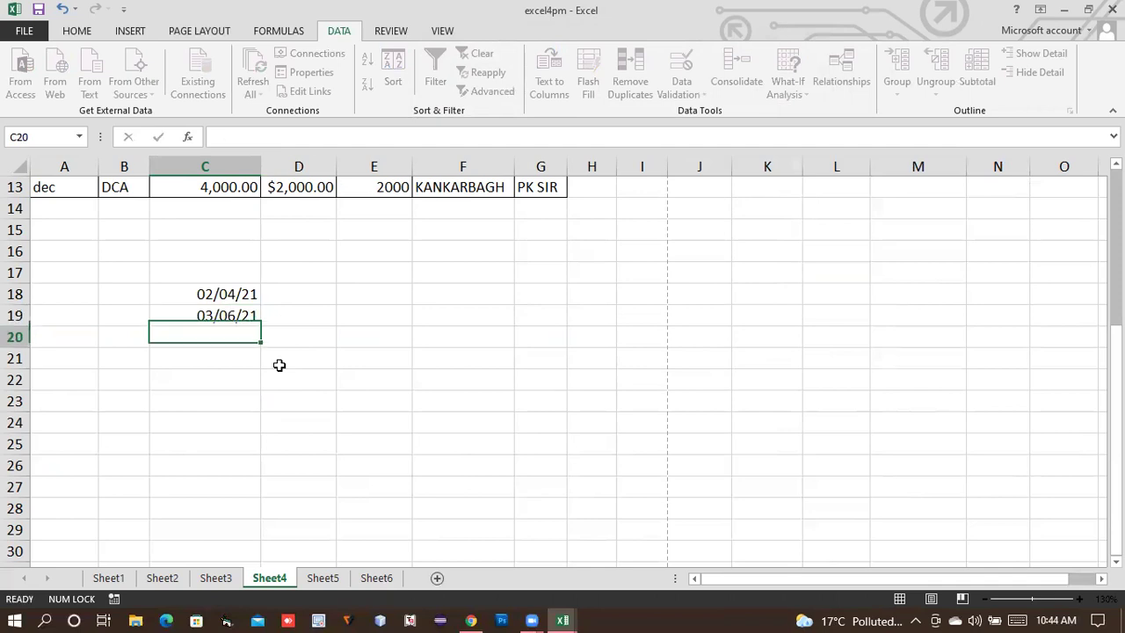
type("05/03/202")
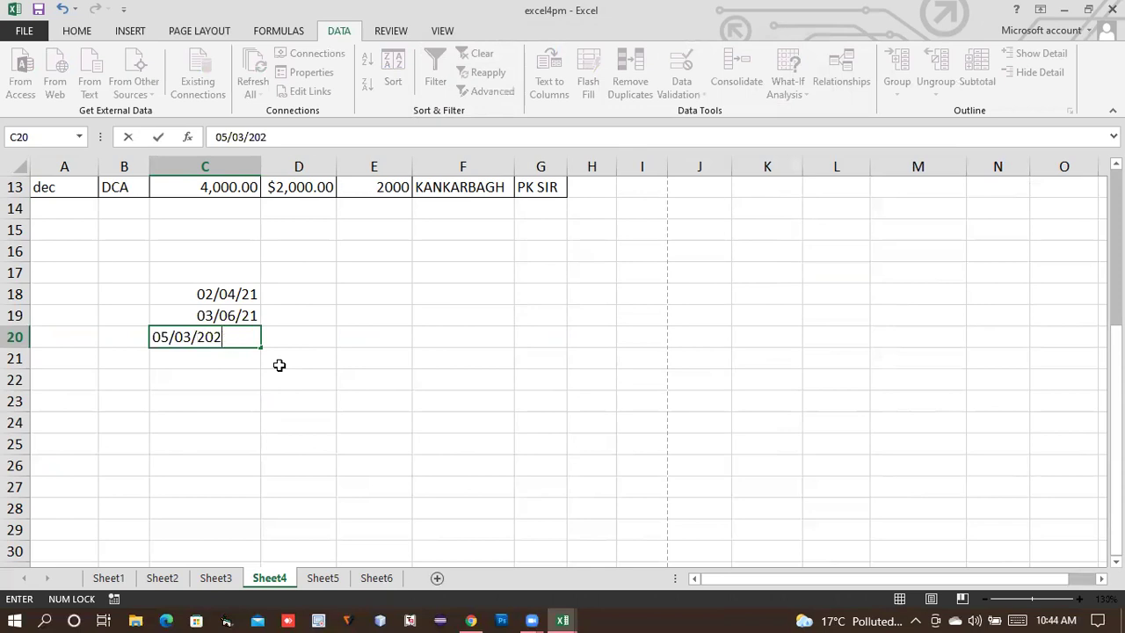
type("0")
key("Return")
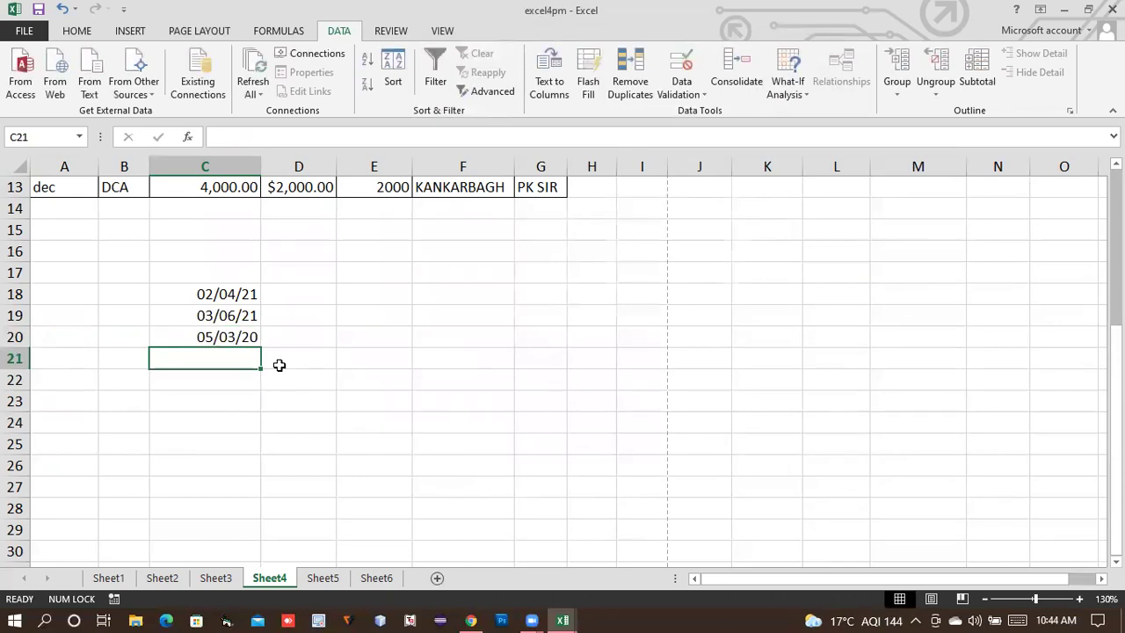
left_click_drag(218, 294, 224, 335)
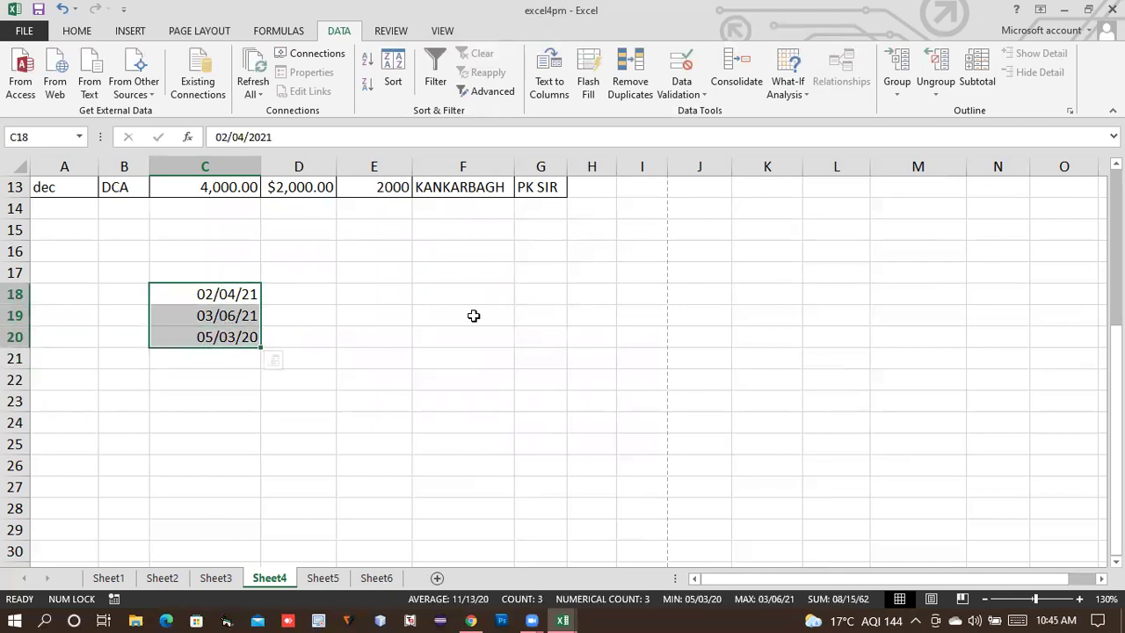
key("ctrl+1")
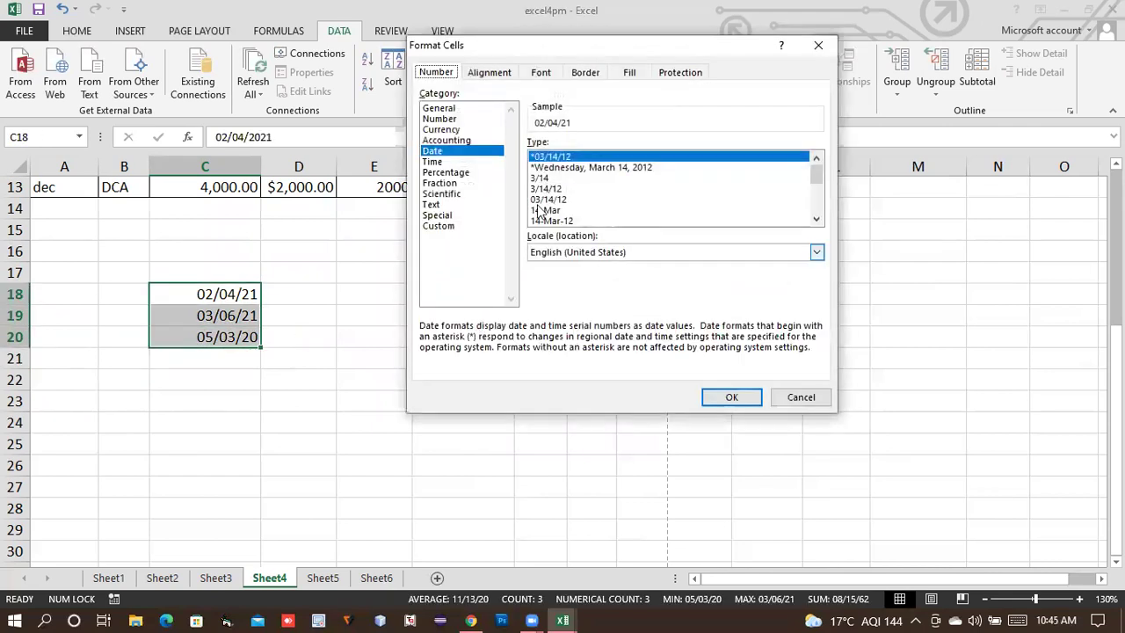
Step: Apply the long weekday date style, then the 14-Mar-12 style, to C18:C20
left_click(546, 169)
left_click(730, 396)
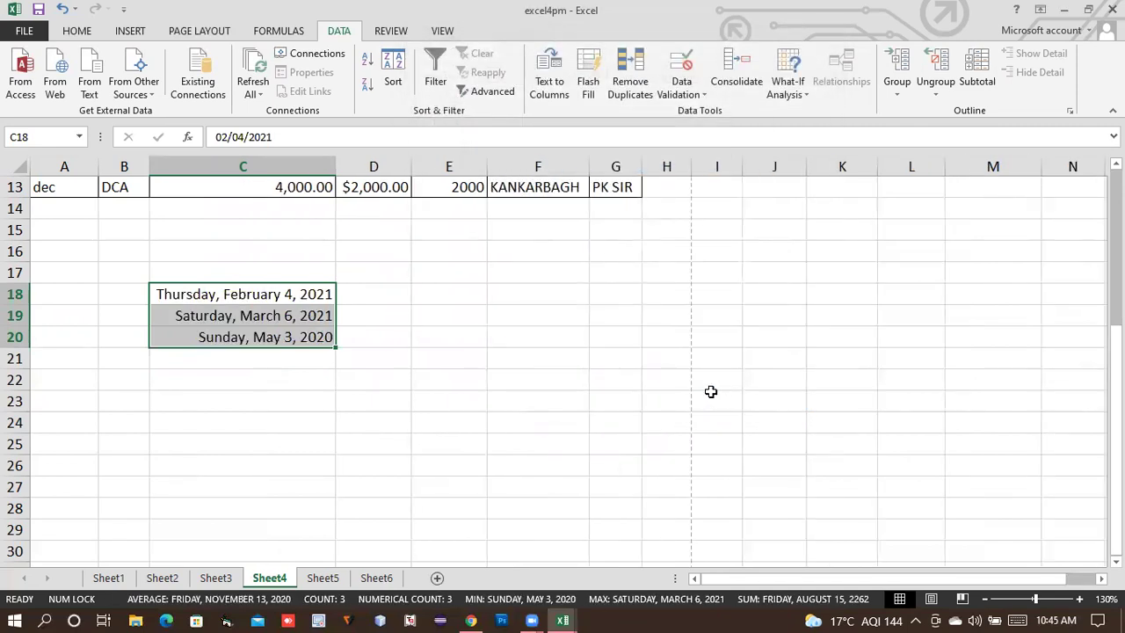
key("ctrl+1")
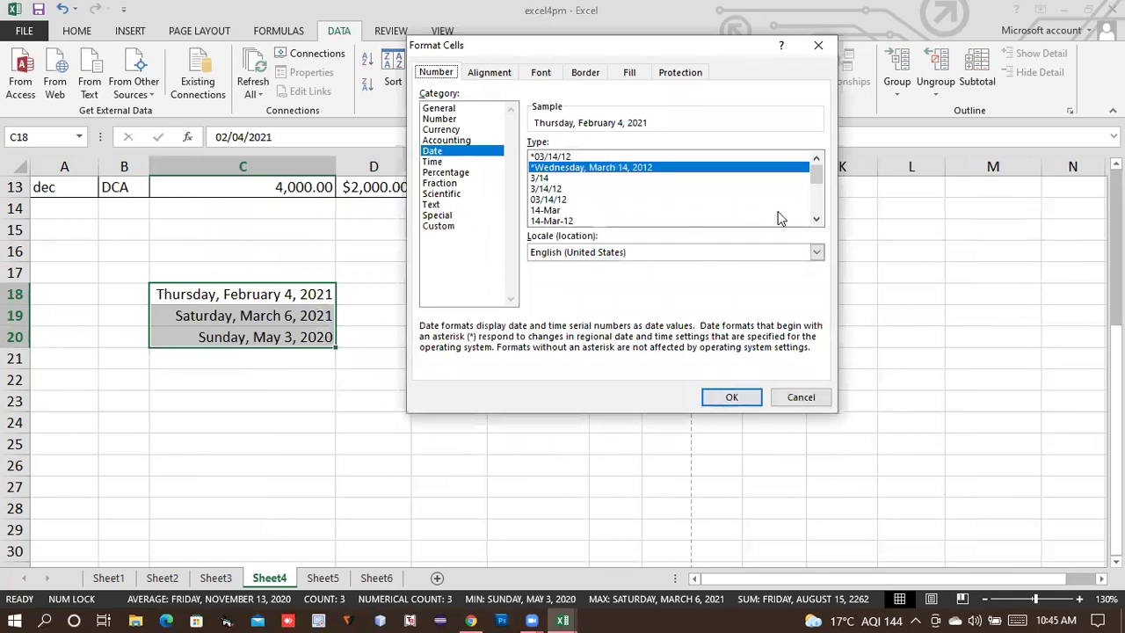
left_click(606, 222)
left_click(747, 398)
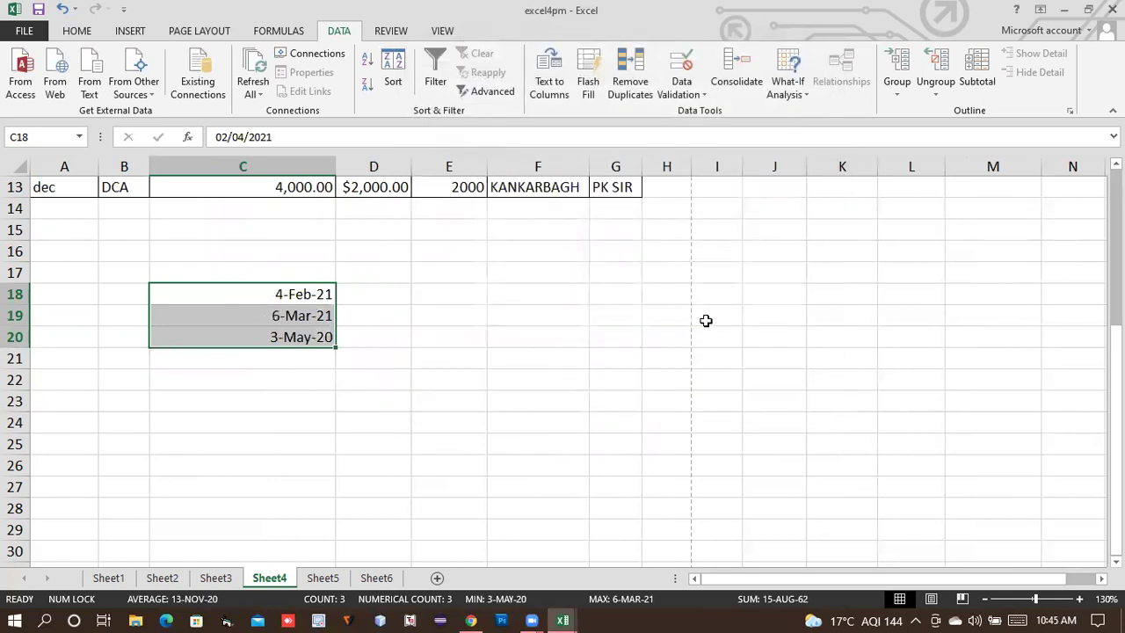
Step: Try the 14-Mar-2012 four-digit-year style, then return to the short *03/14/12 date style
key("ctrl+1")
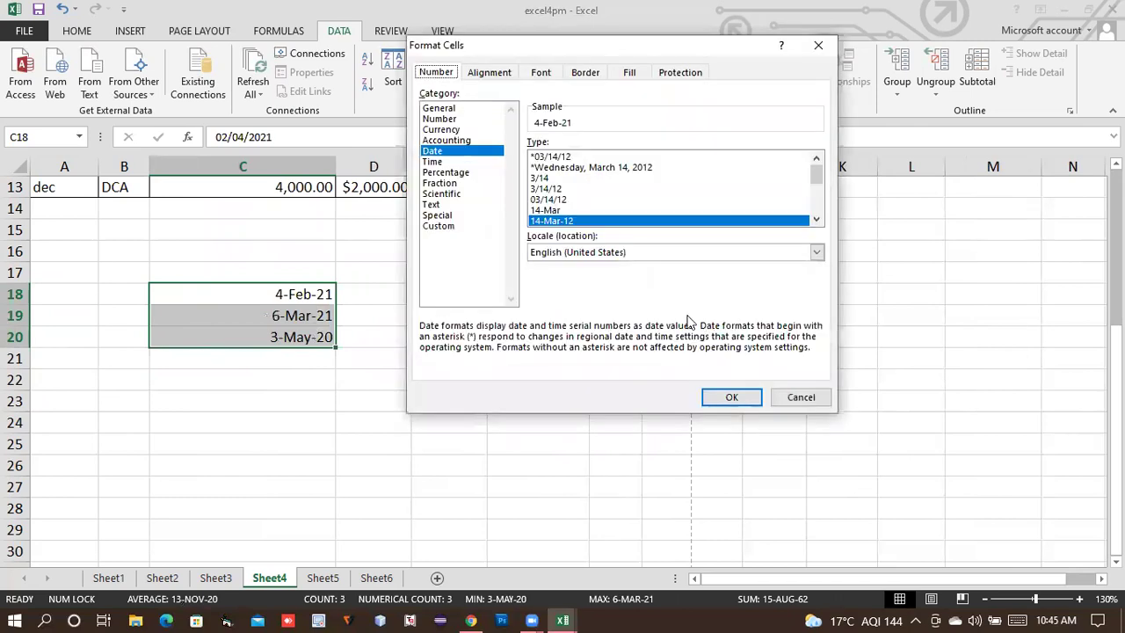
left_click(816, 220)
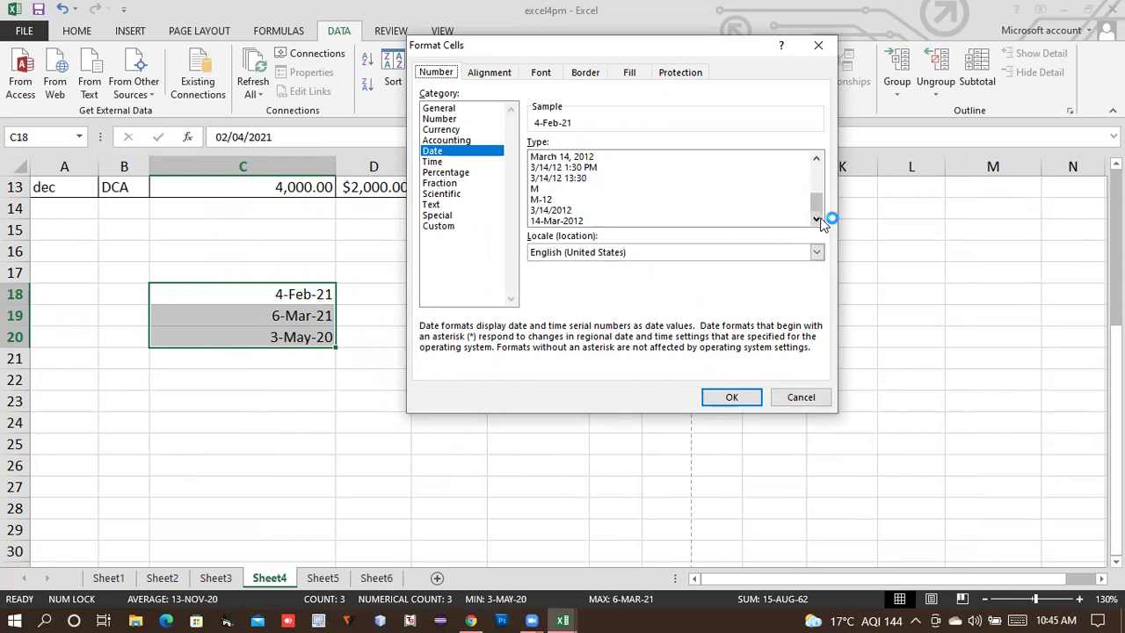
left_click(597, 221)
left_click(726, 396)
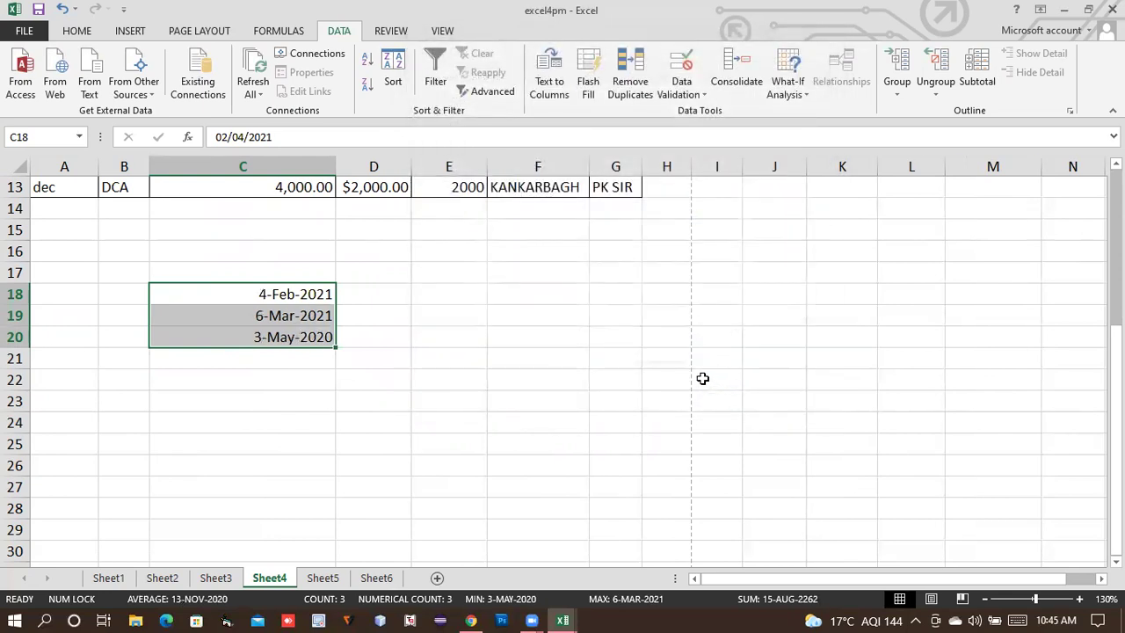
key("ctrl+1")
left_click_drag(816, 220, 816, 168)
left_click(571, 157)
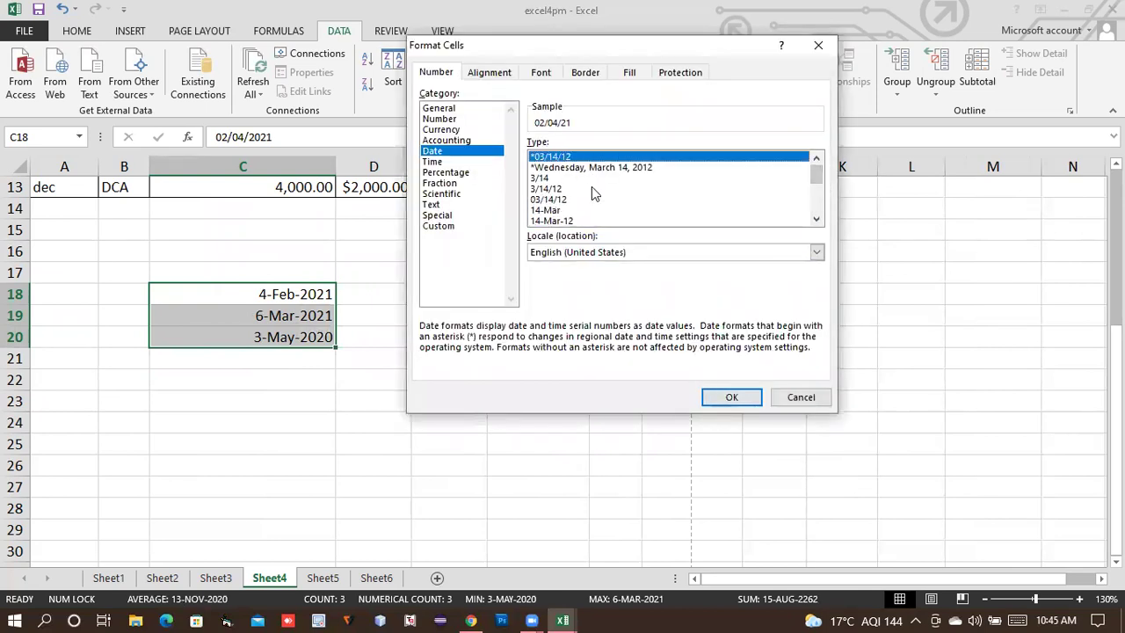
left_click(732, 399)
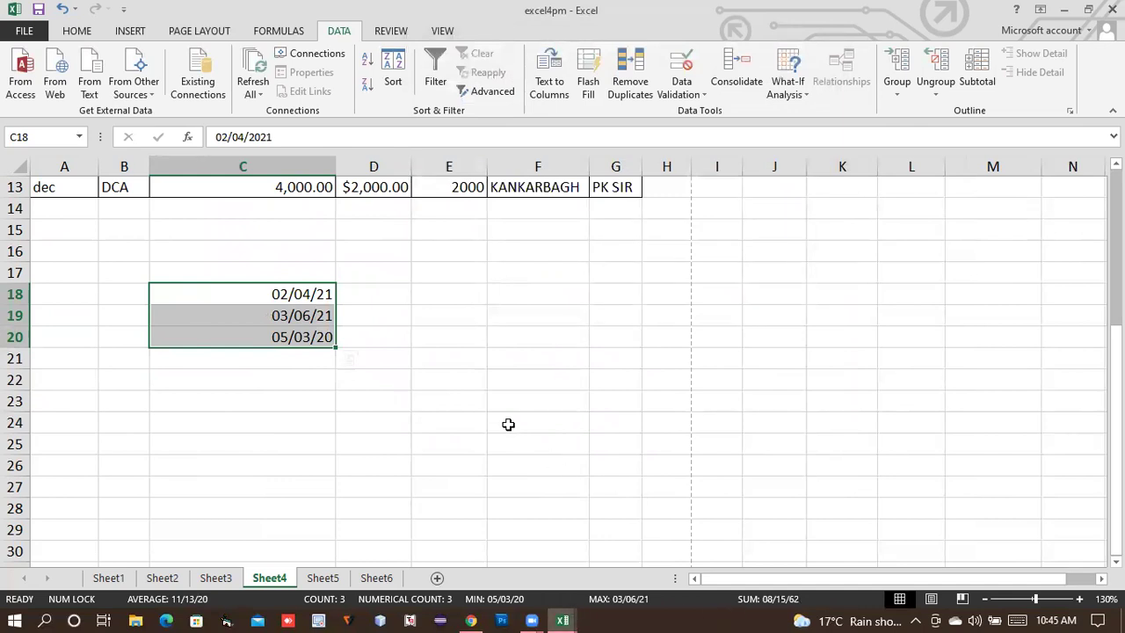
Step: Preview the Time, Percentage, Fraction and Scientific formats for C18:C20, then cancel
key("ctrl+1")
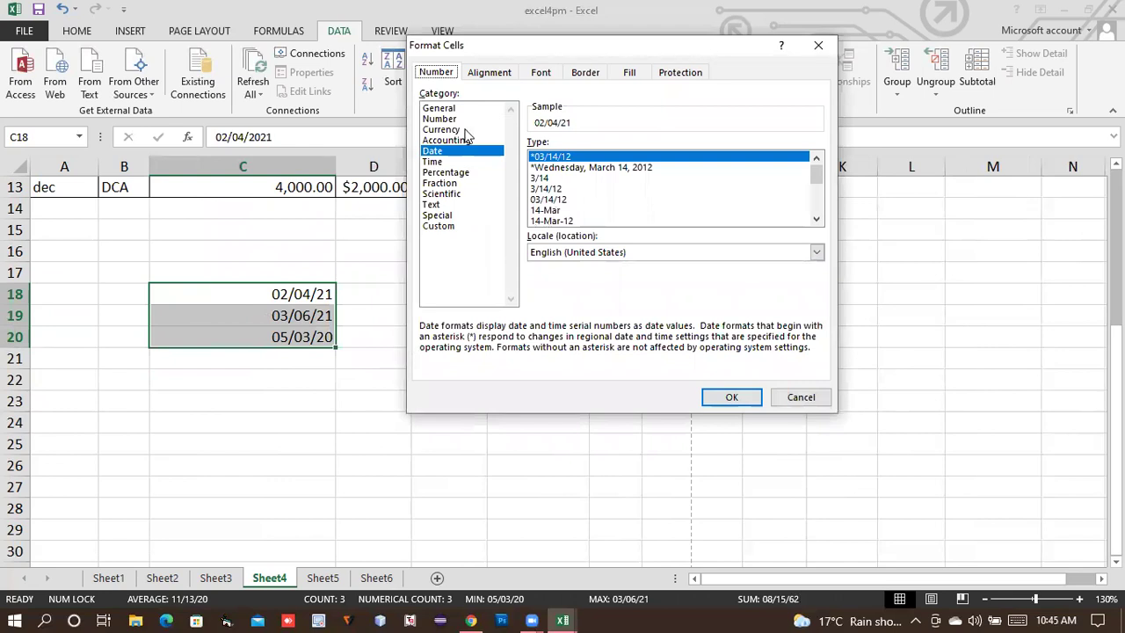
left_click(432, 161)
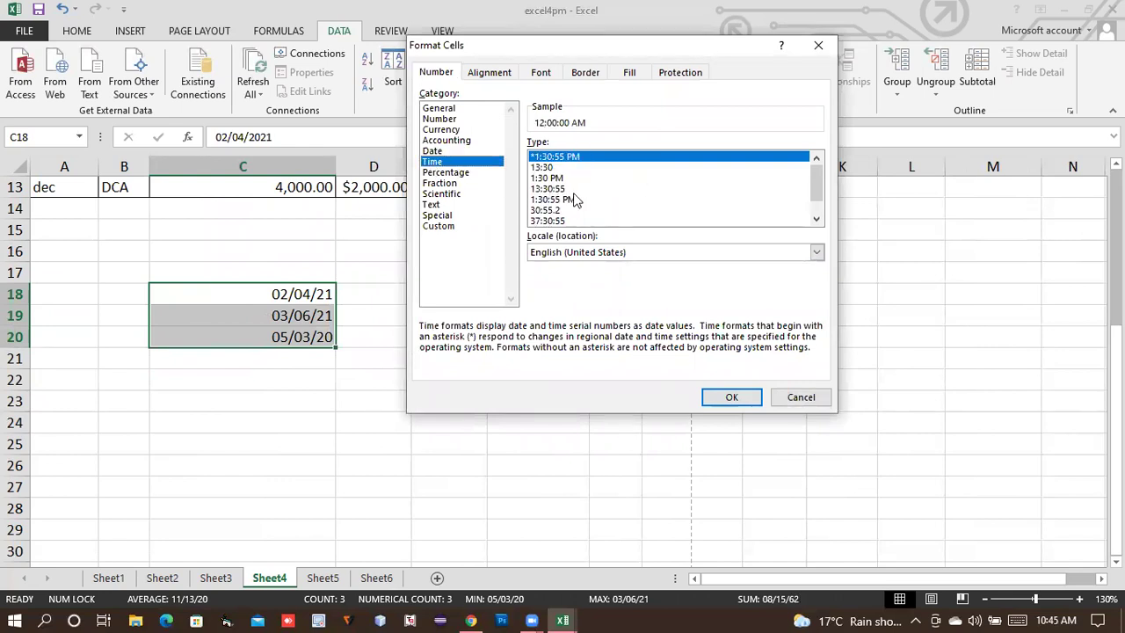
left_click(445, 172)
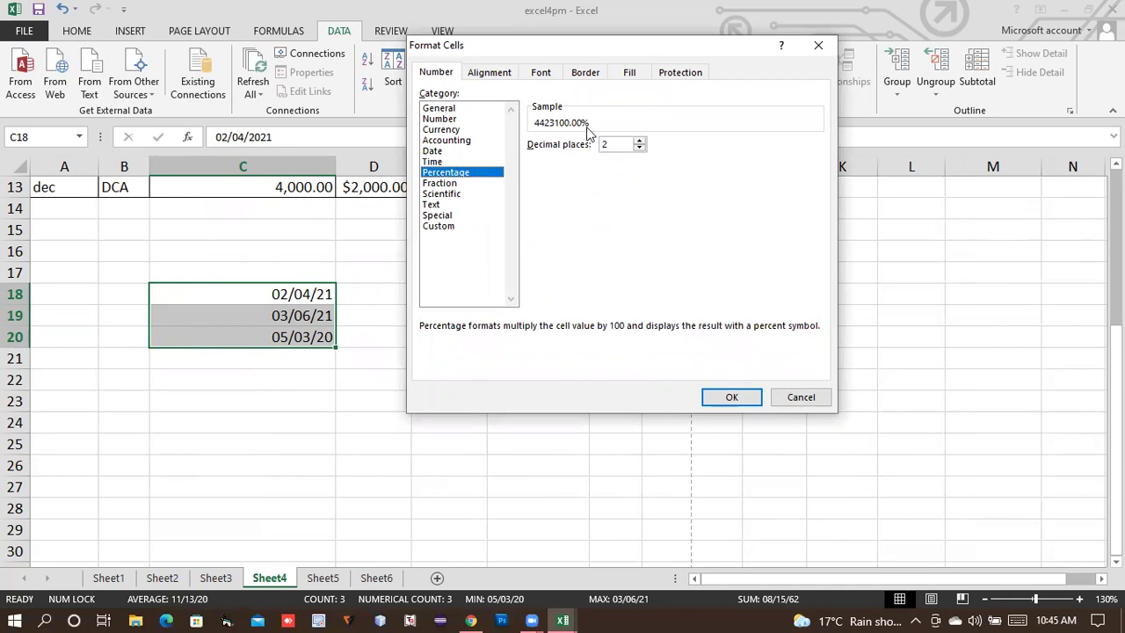
left_click(442, 183)
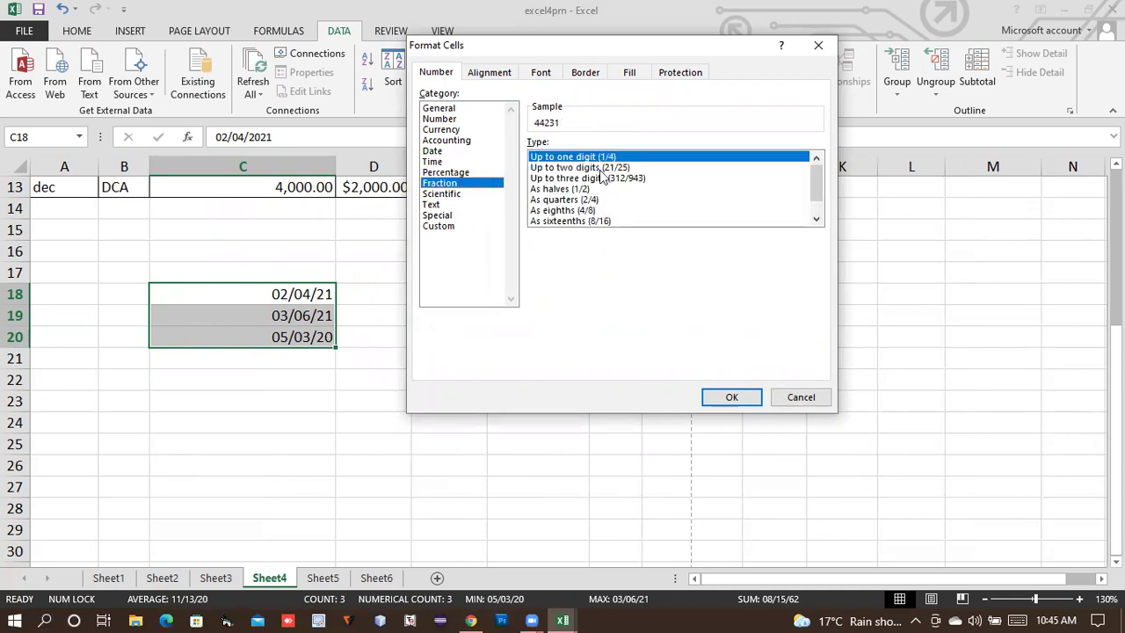
left_click(440, 193)
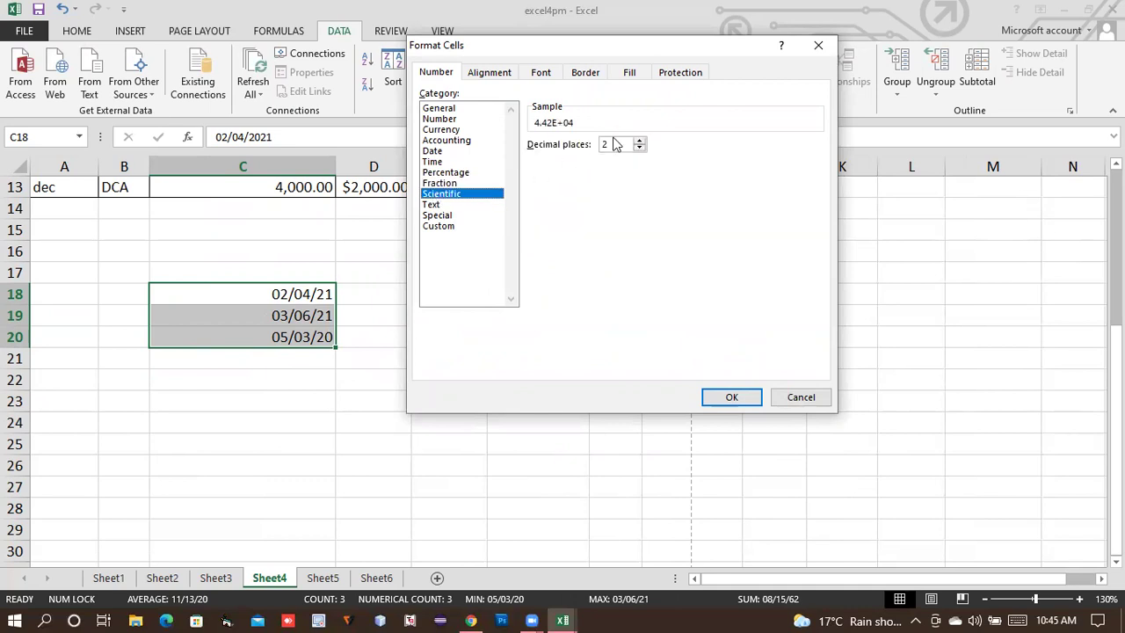
left_click(783, 400)
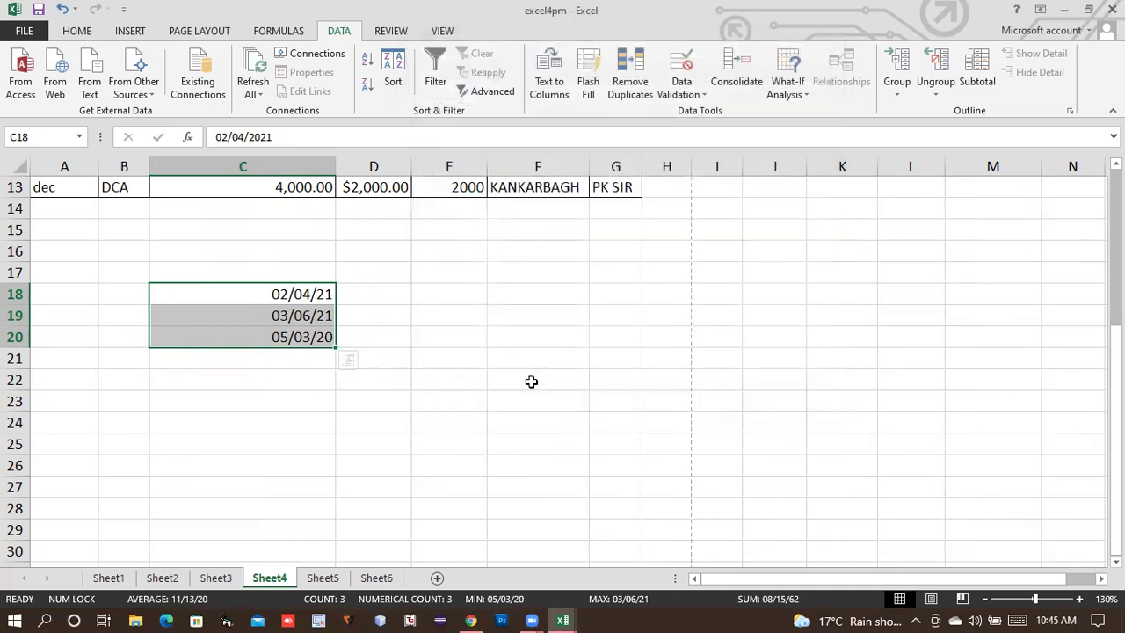
Step: Clear C18:C20, enter trial numbers 5, 6.8, 9.34, 3.1, 7.8, 6.4, then clear them again
key("Delete")
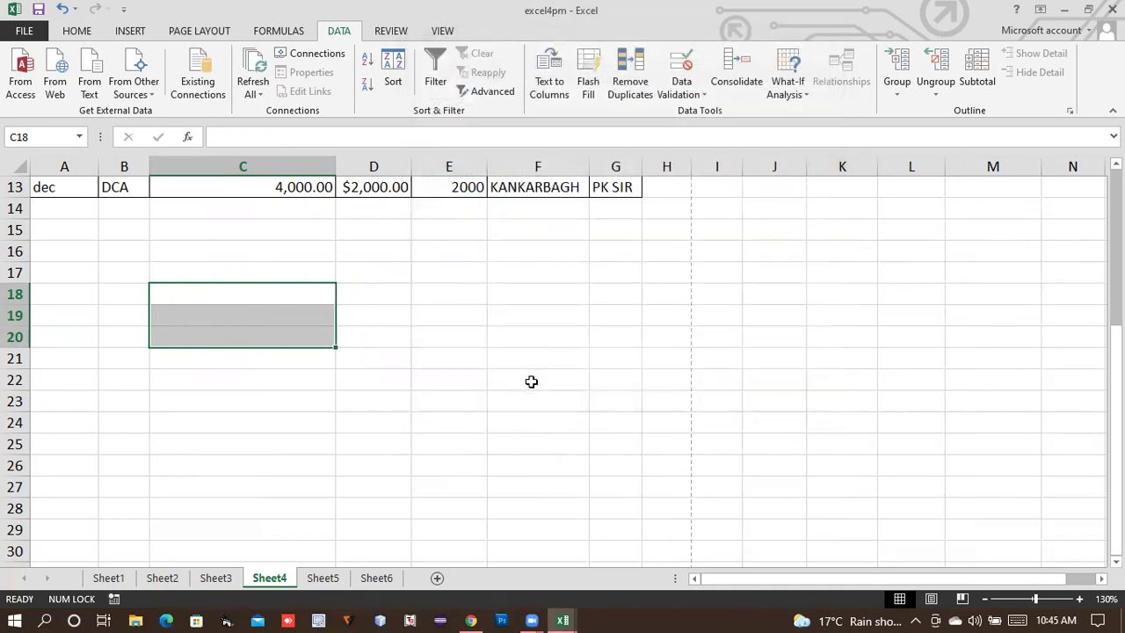
type("5.5")
key("Return")
type("6.8")
key("Return")
type("9.34")
key("Return")
type("3.1")
key("Return")
type("7.8")
key("Return")
type("6.4")
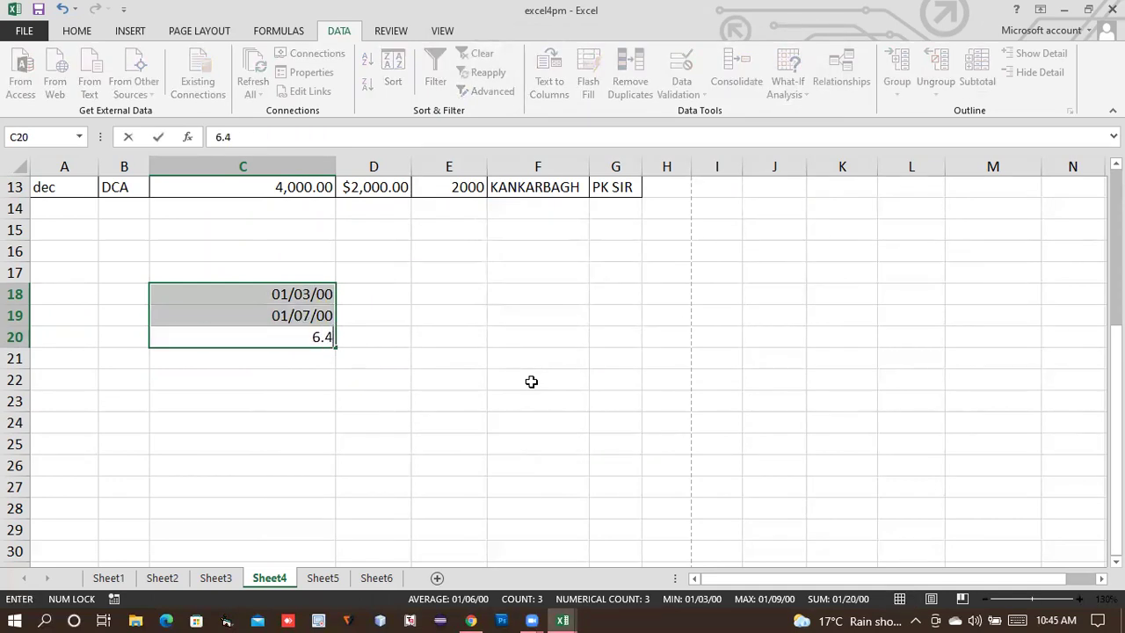
key("Return")
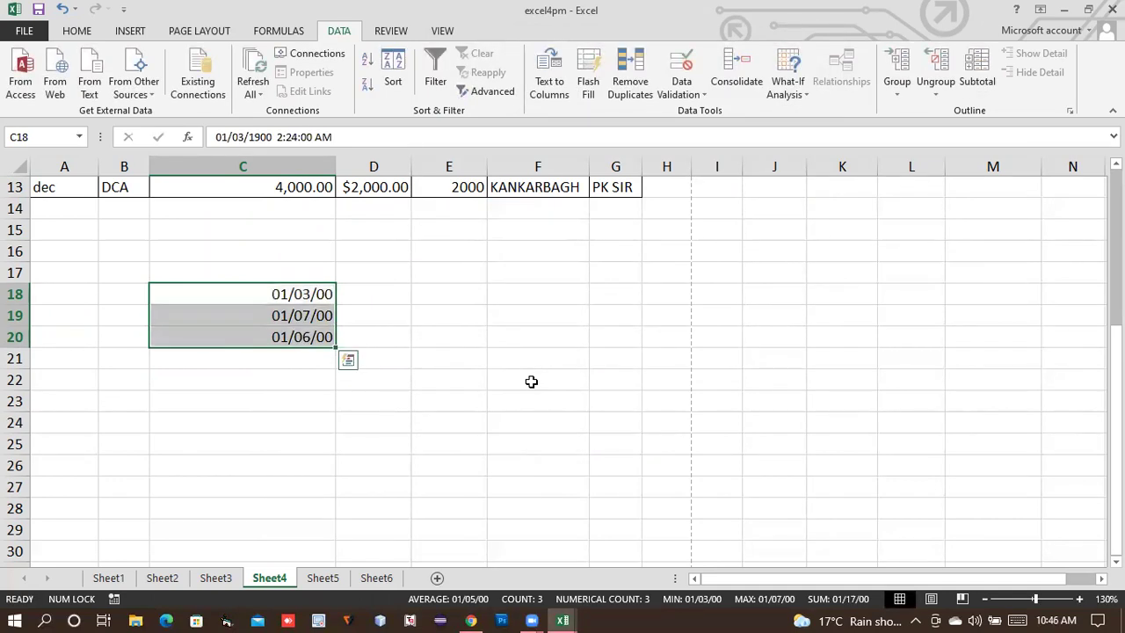
left_click(413, 327)
left_click_drag(298, 292, 301, 336)
key("Delete")
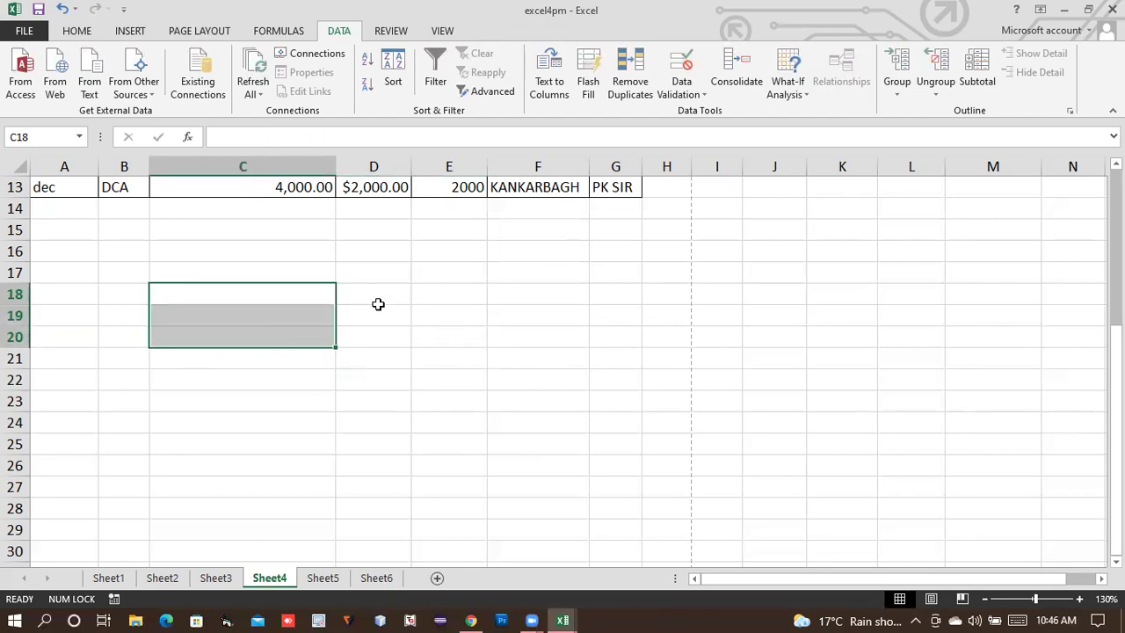
Step: Enter 5.5, 6.4, 8.7, 9.1, 3.4 and 2.8 in E19:E24 and bring up their format settings
left_click(465, 309)
type("5")
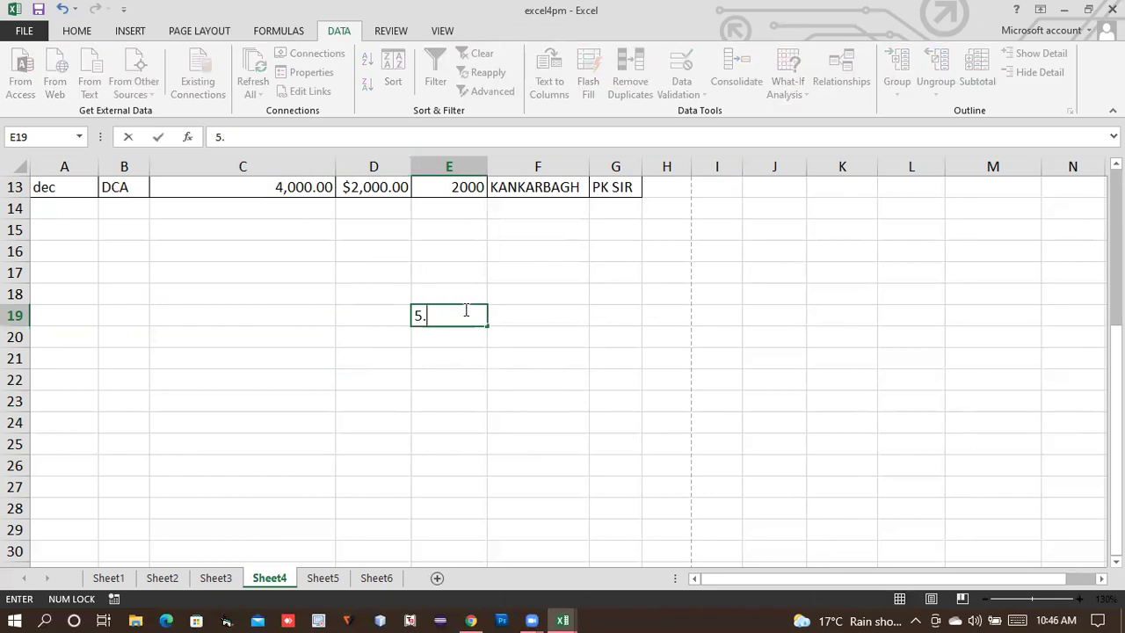
type(".5")
key("Return")
type("6.4")
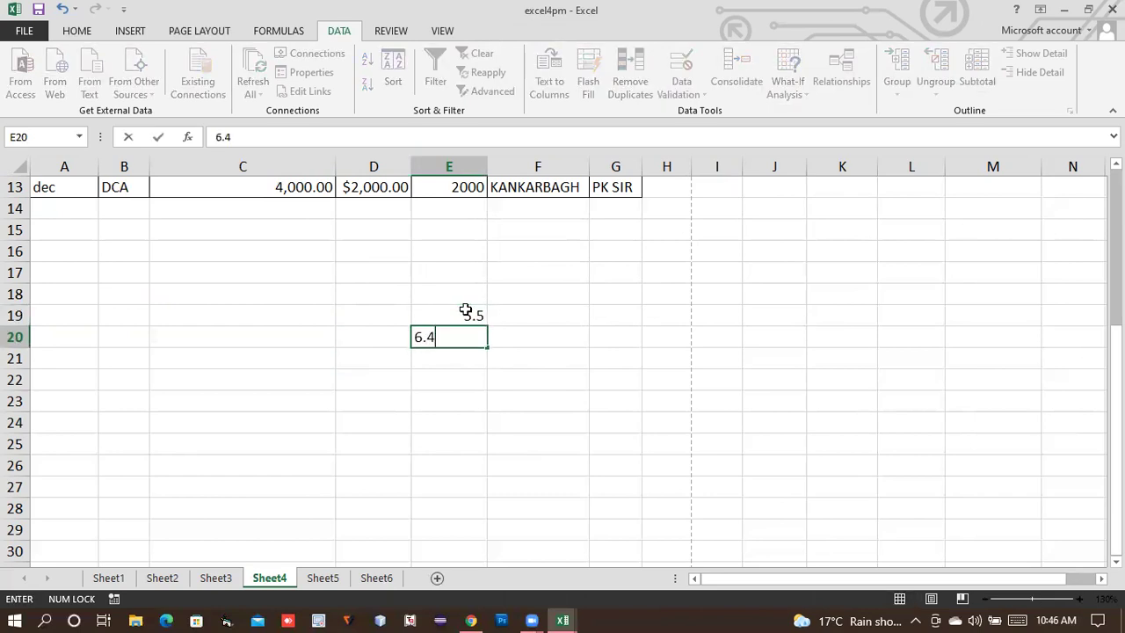
key("Return")
type("8.7")
key("Return")
type("9.1")
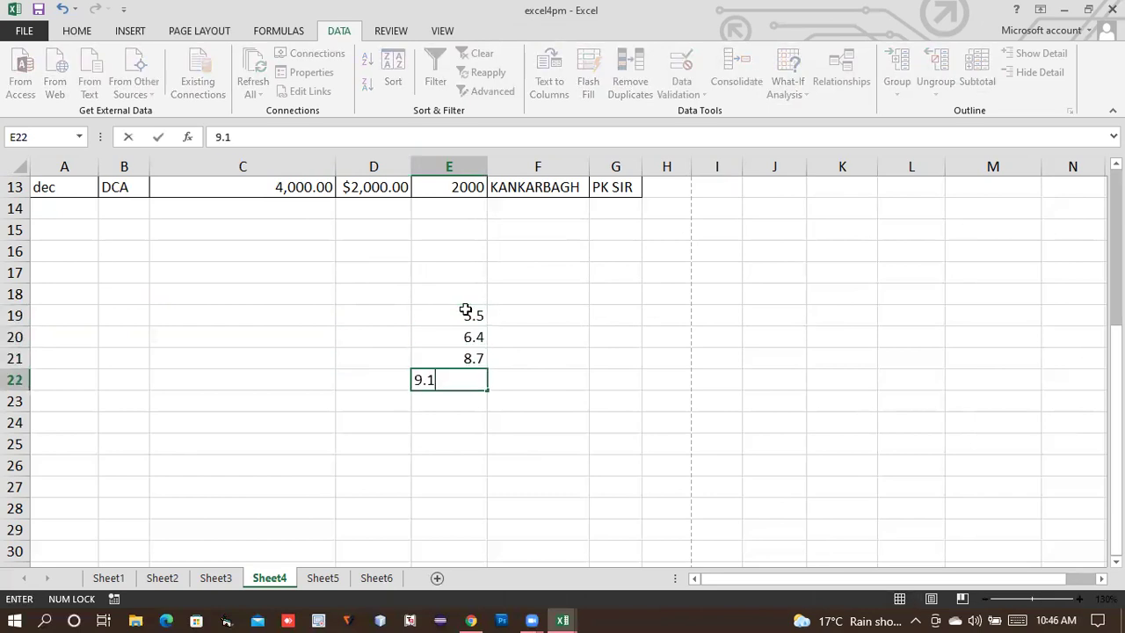
key("Return")
type("3.4")
key("Return")
type("2.8")
key("Return")
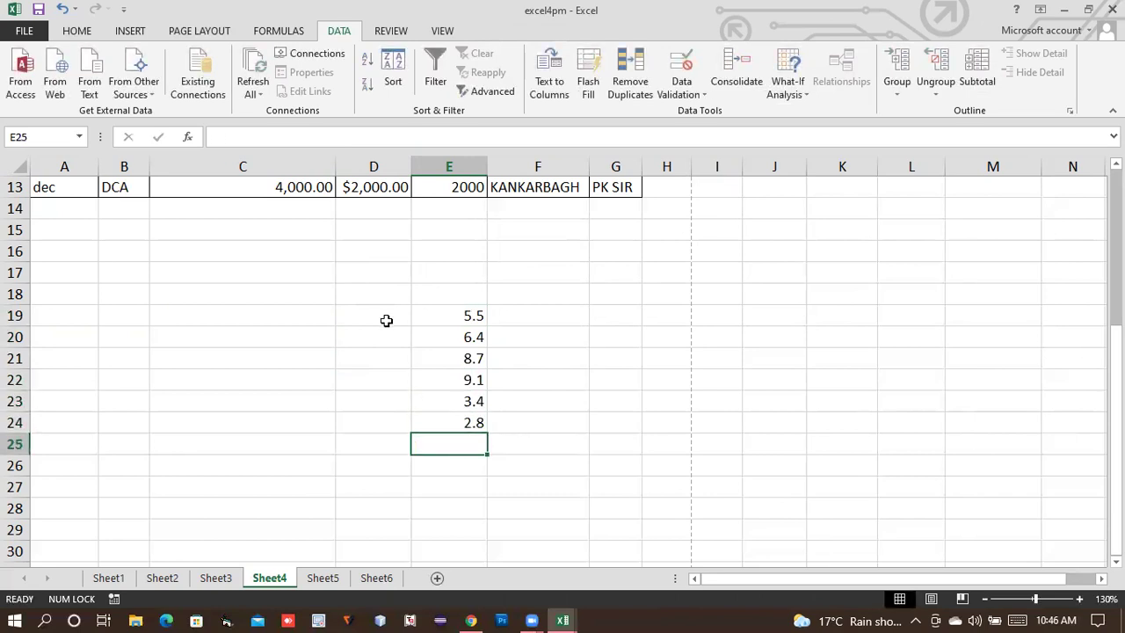
left_click_drag(452, 313, 468, 425)
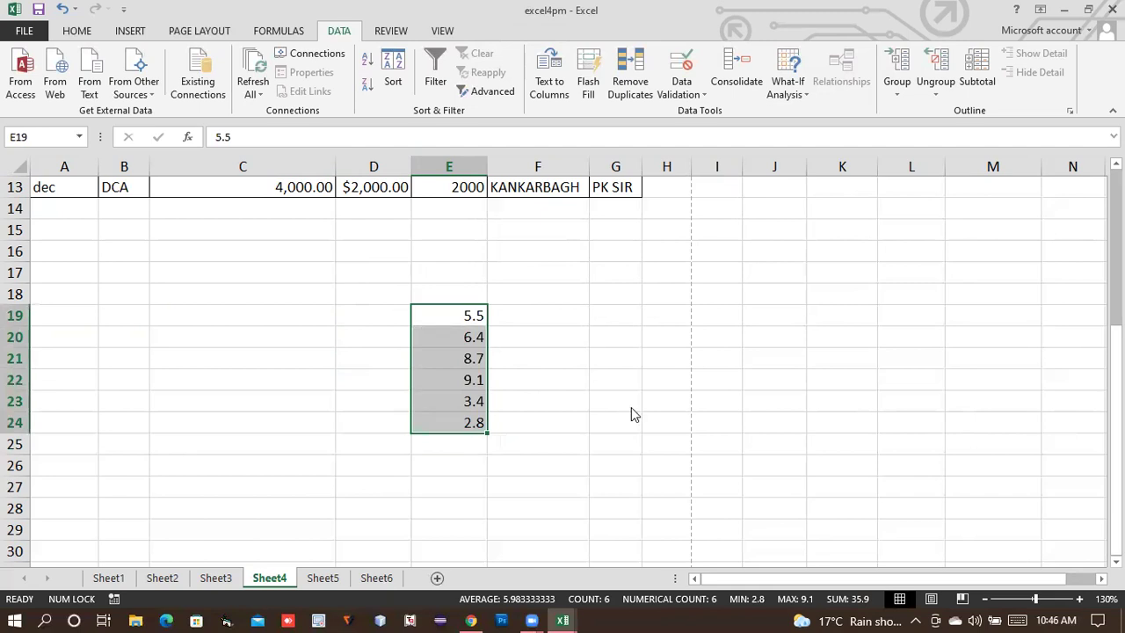
key("ctrl+1")
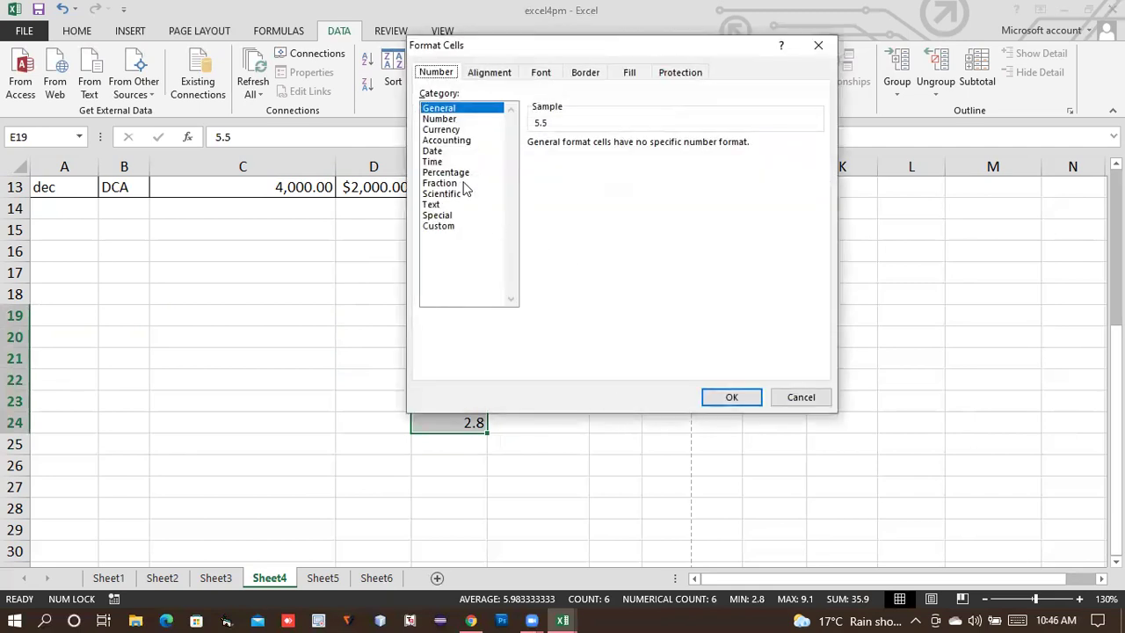
Step: Apply the Fraction format to E19:E24 and check the stored 8.7 in E21
left_click(460, 184)
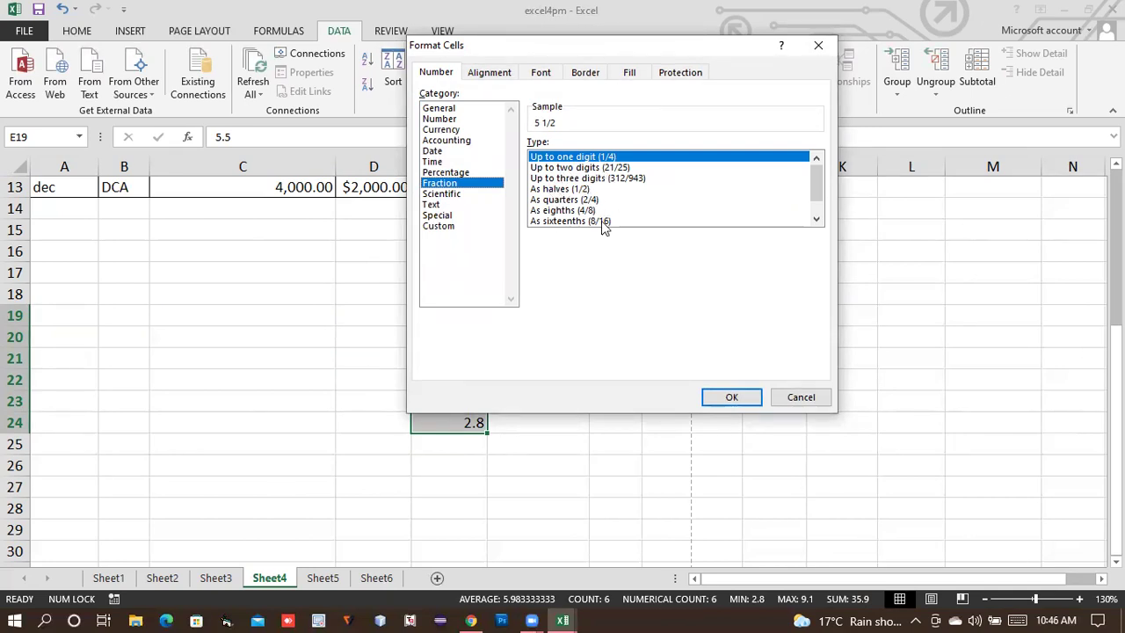
left_click(729, 397)
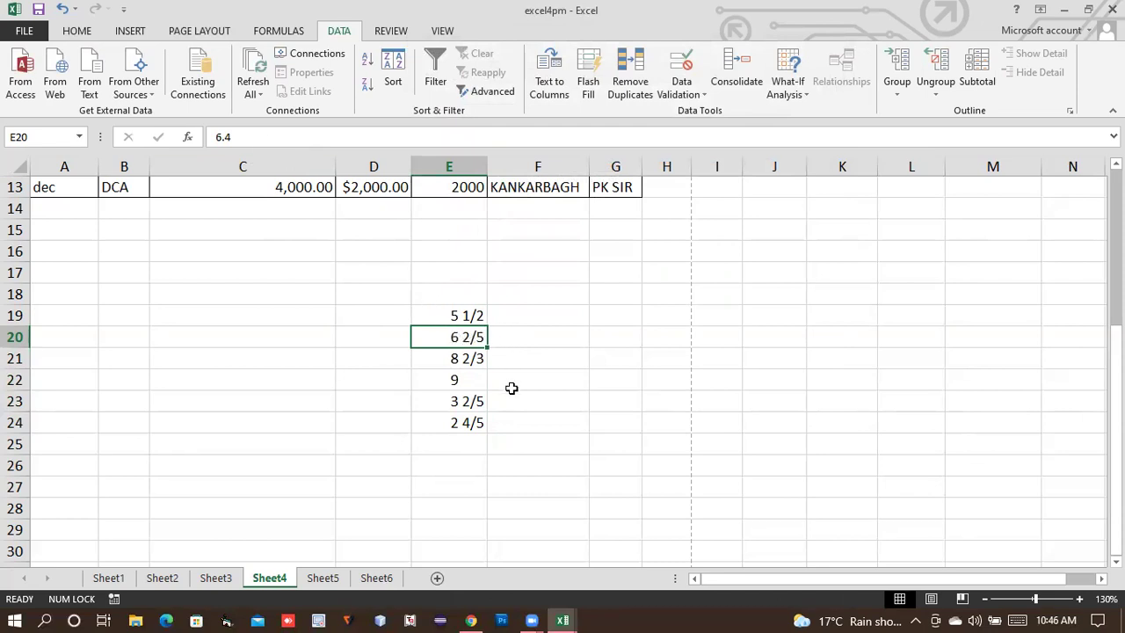
left_click(471, 358)
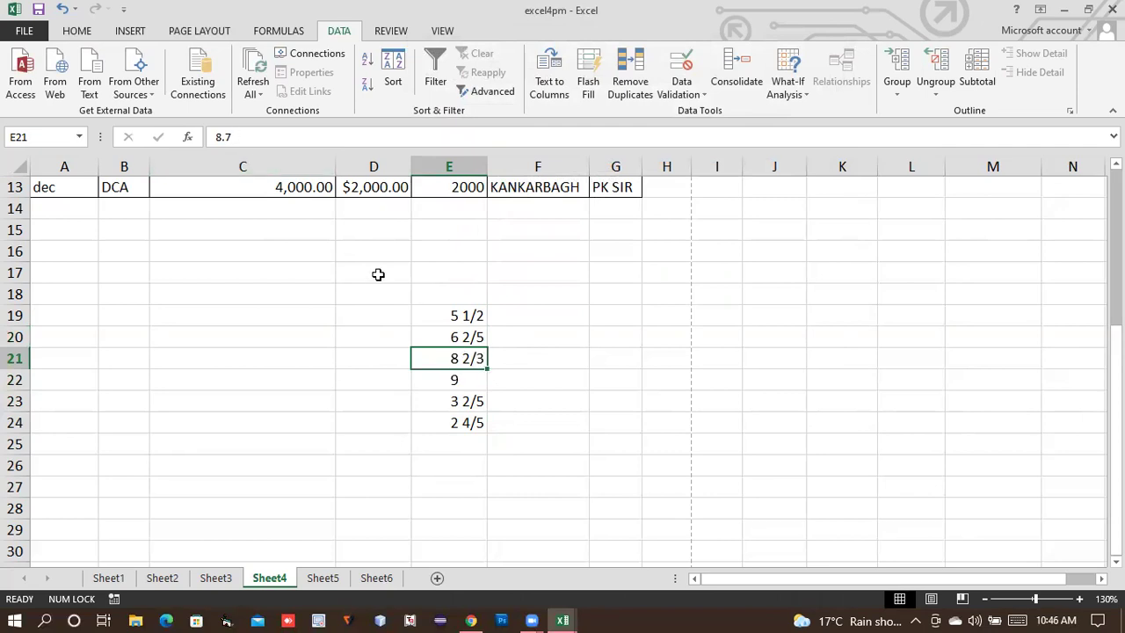
Step: Switch E19:E24 to fractions of up to two digits, such as 8 7/10
left_click_drag(450, 318, 462, 423)
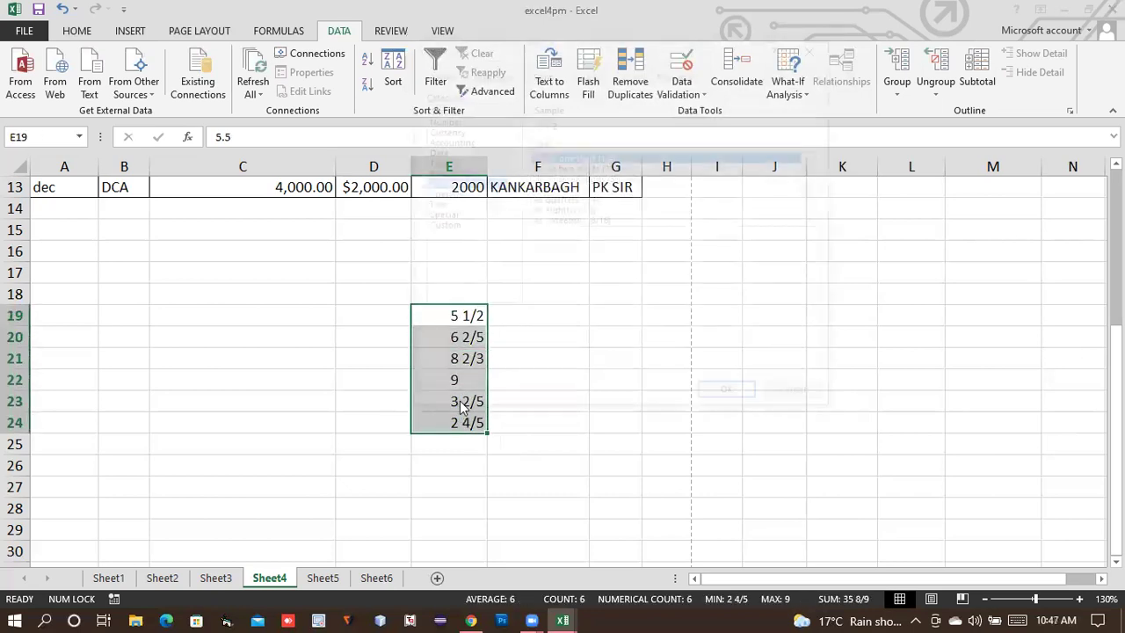
key("ctrl+1")
left_click(560, 167)
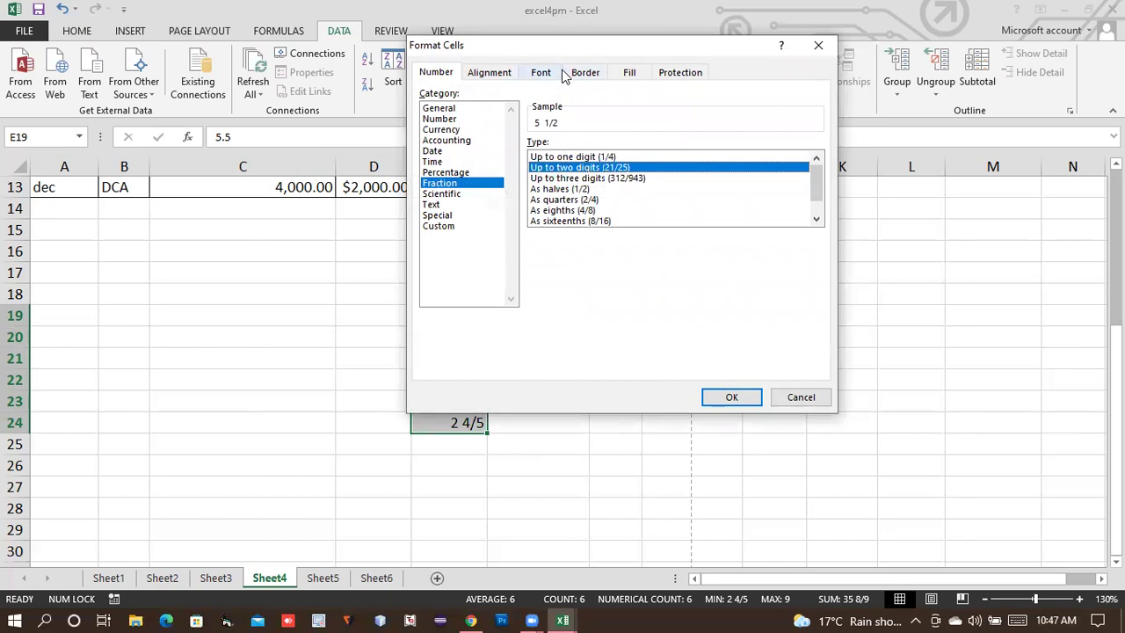
left_click_drag(566, 46, 771, 31)
left_click(924, 389)
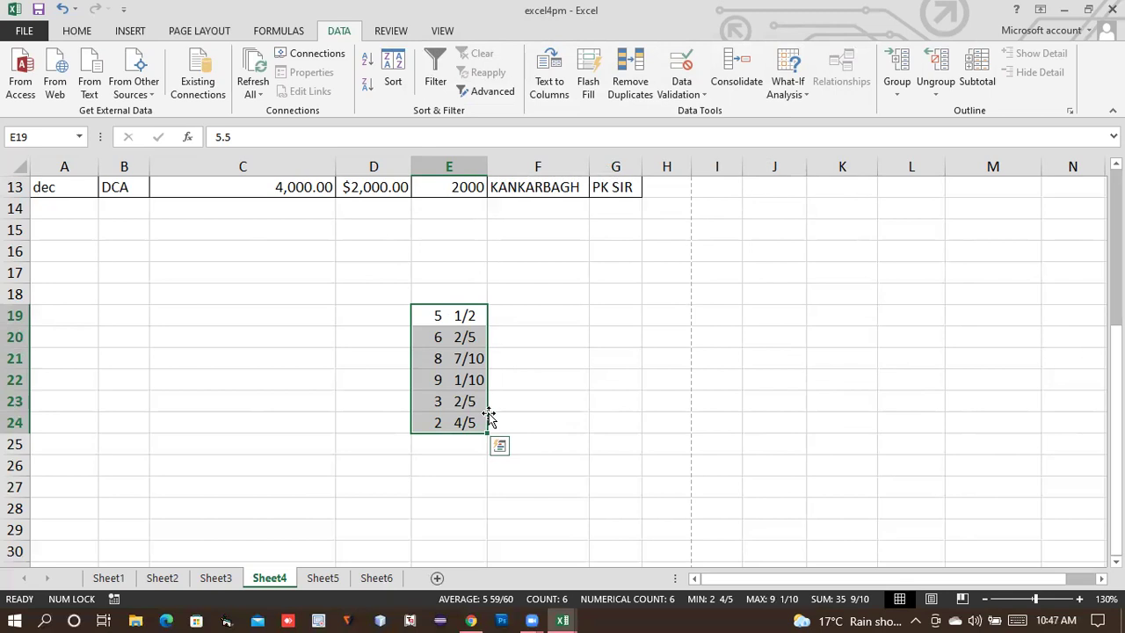
Step: Leave the number format unchanged and clear the values from E19:E24
key("ctrl+1")
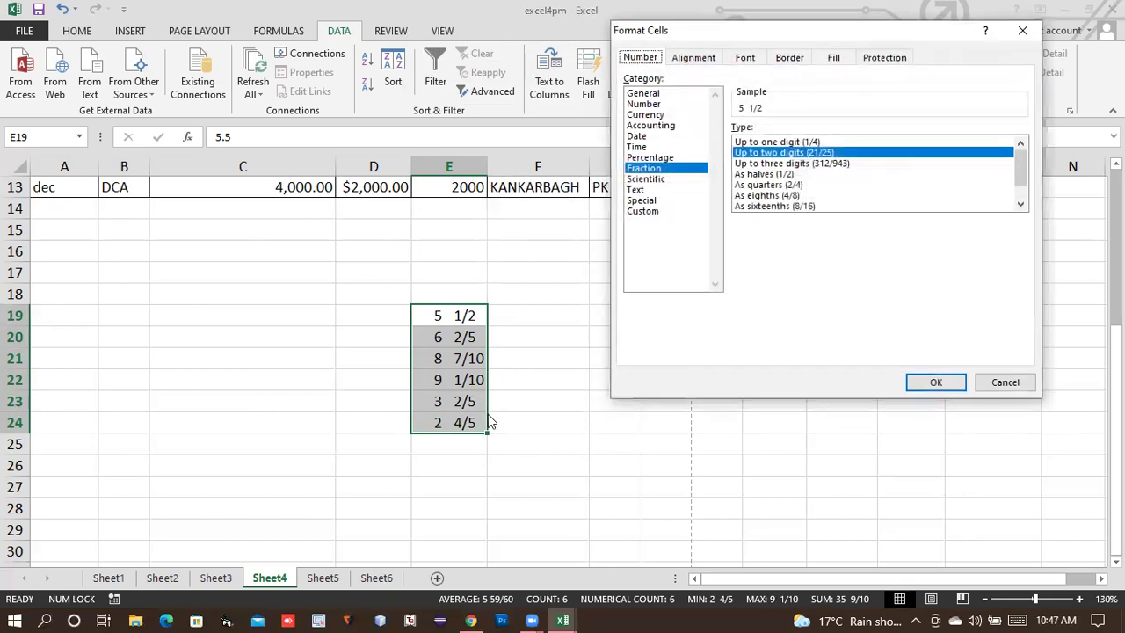
left_click(1005, 382)
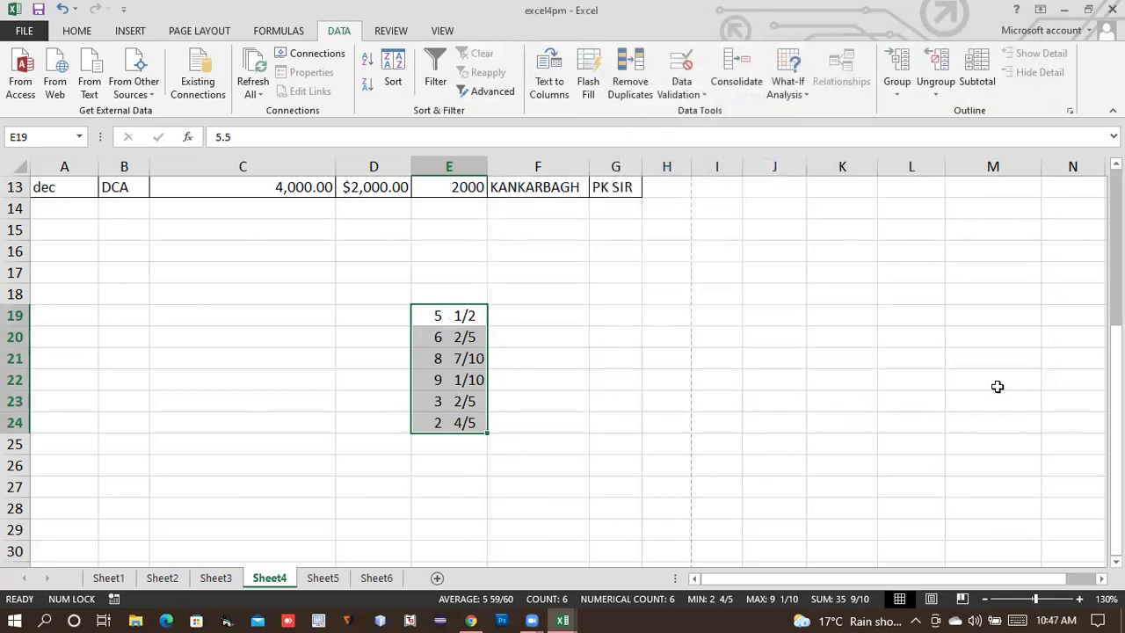
key("Delete")
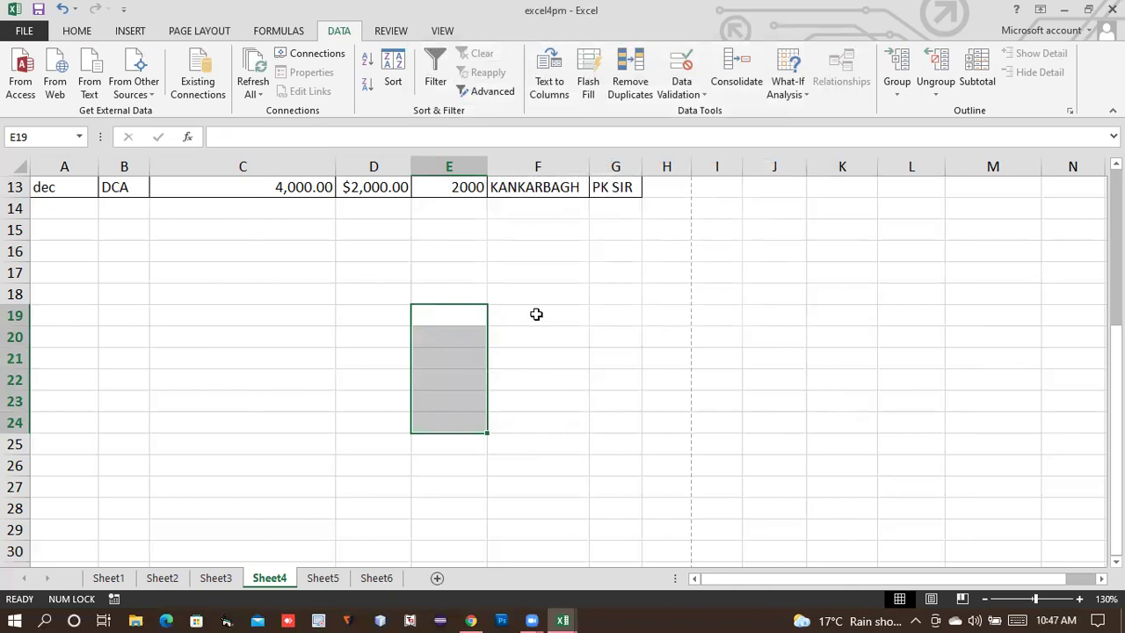
Step: Enter 10000 in F19, discarding the stray asterisk entry below it
left_click(536, 314)
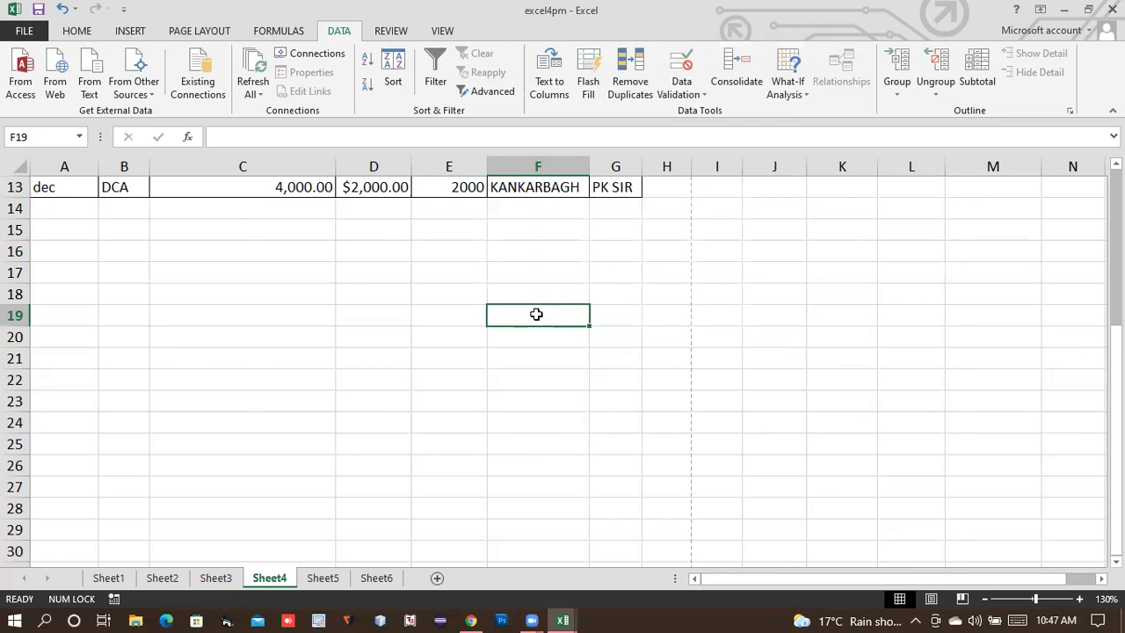
type("10000")
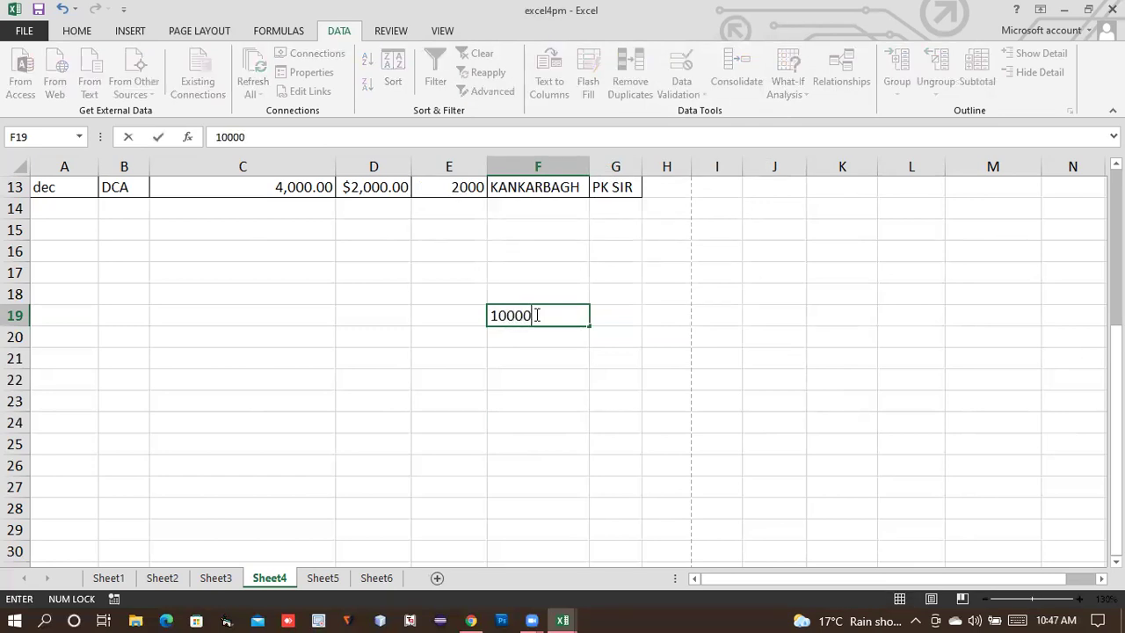
key("Return")
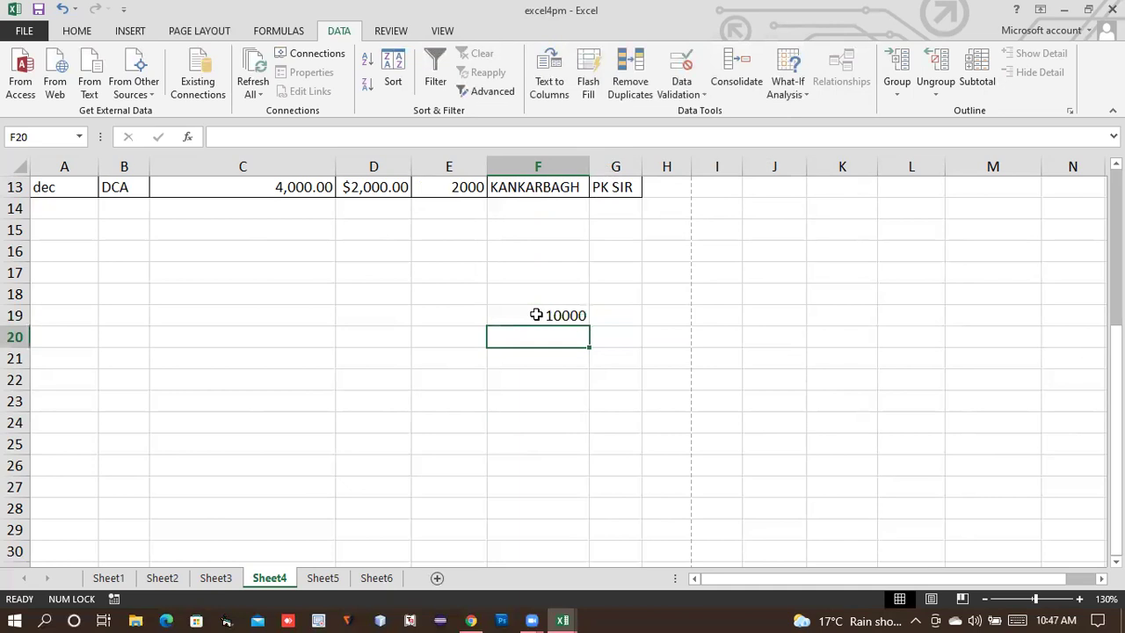
type("10")
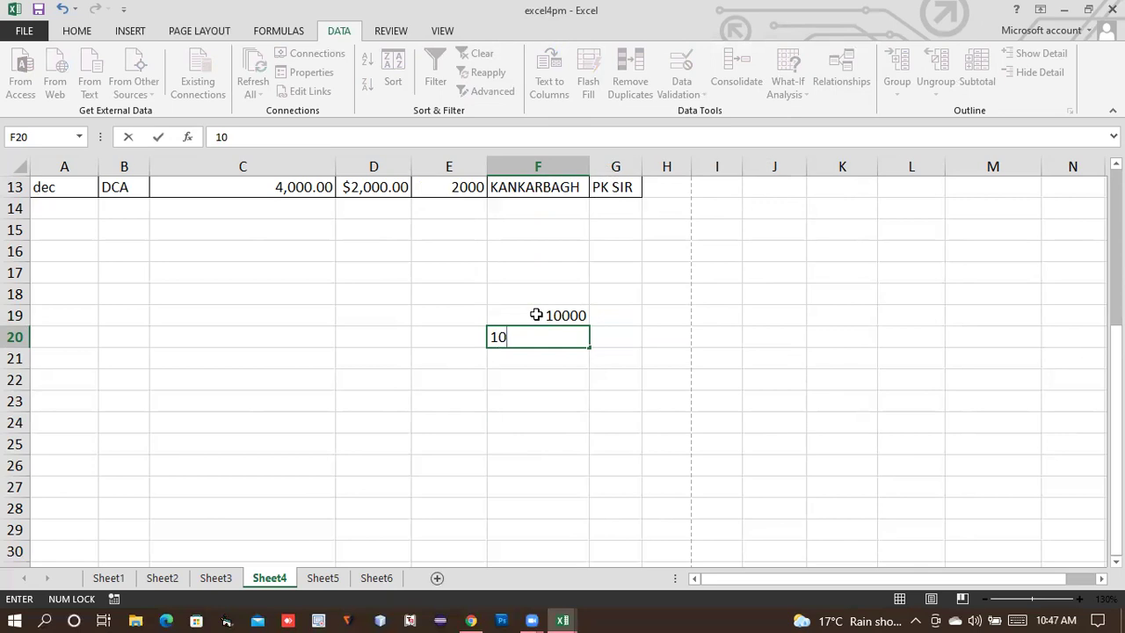
key("Return")
type("*")
key("BackSpace")
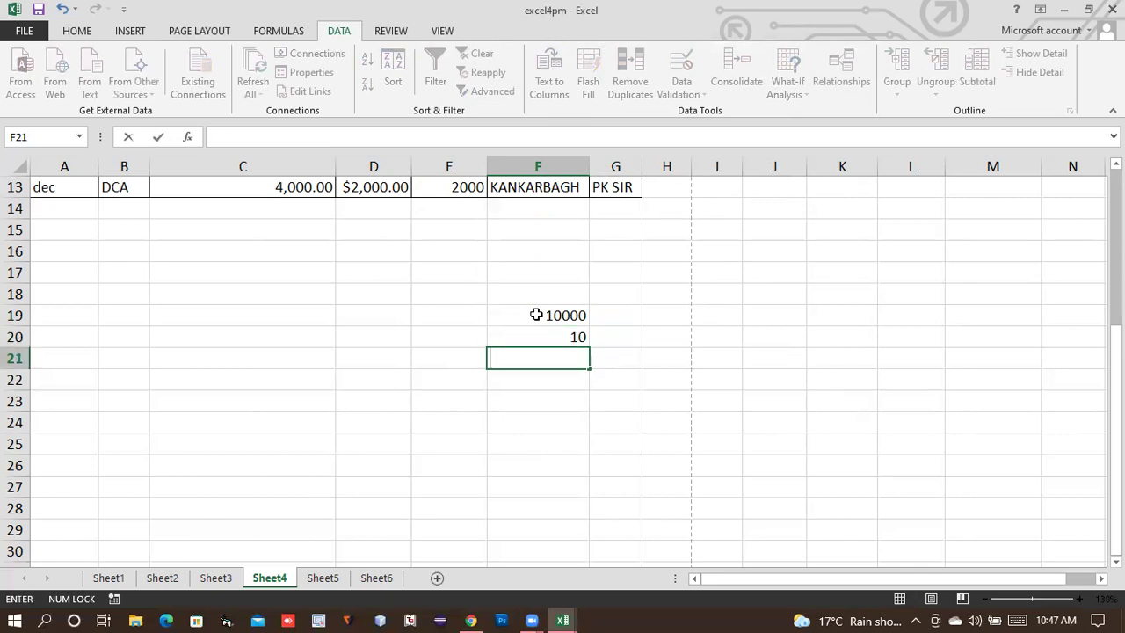
key("Up")
Step: Write the note '10x10 ka pow 3' in F20, correcting the 'poe' typo
type("10x")
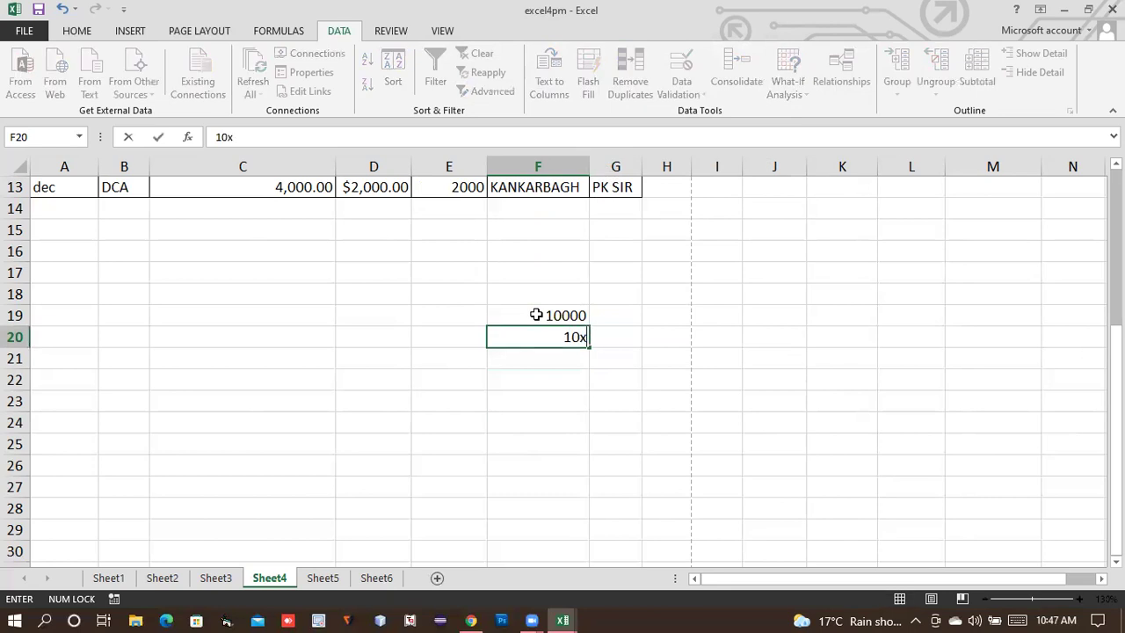
type("10 ka poe 3")
key("Return")
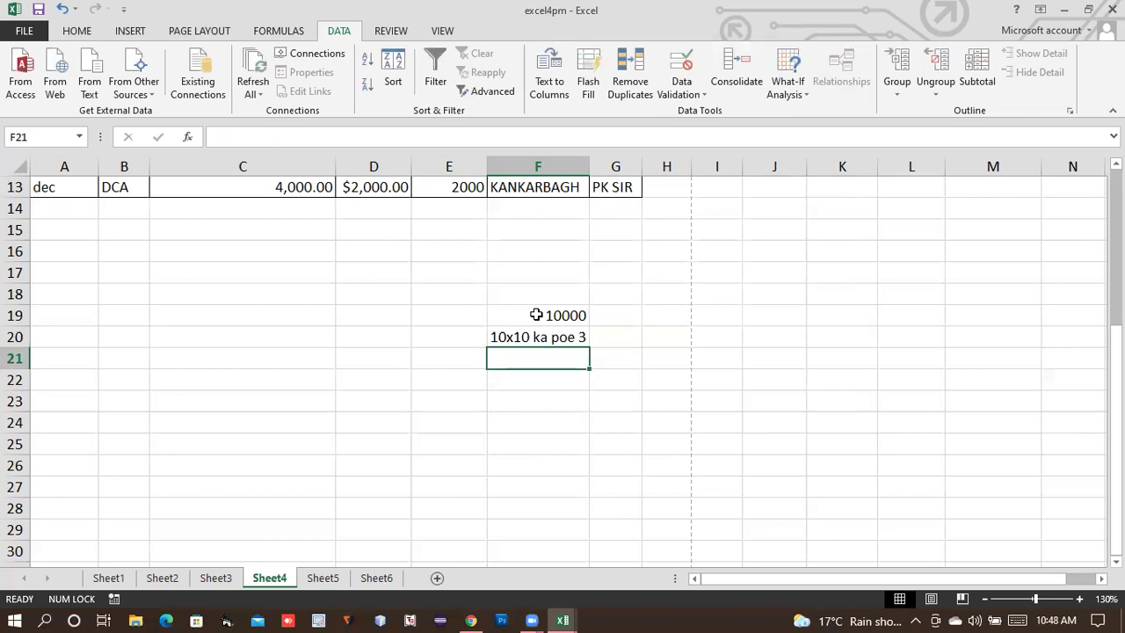
double_click(577, 337)
key("BackSpace")
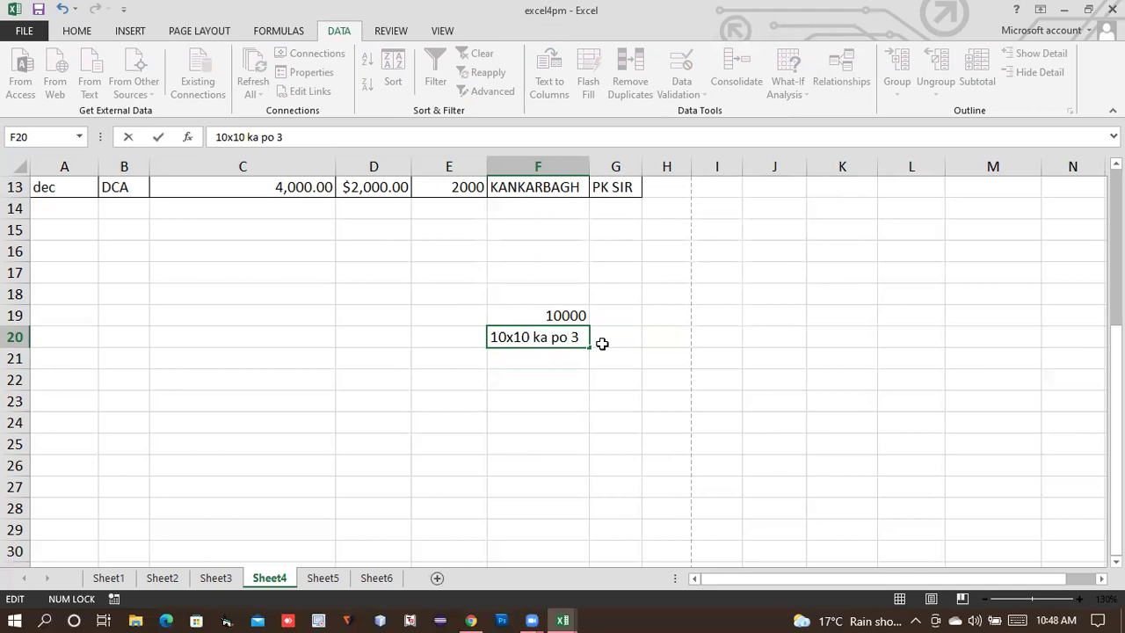
type("w")
key("Return")
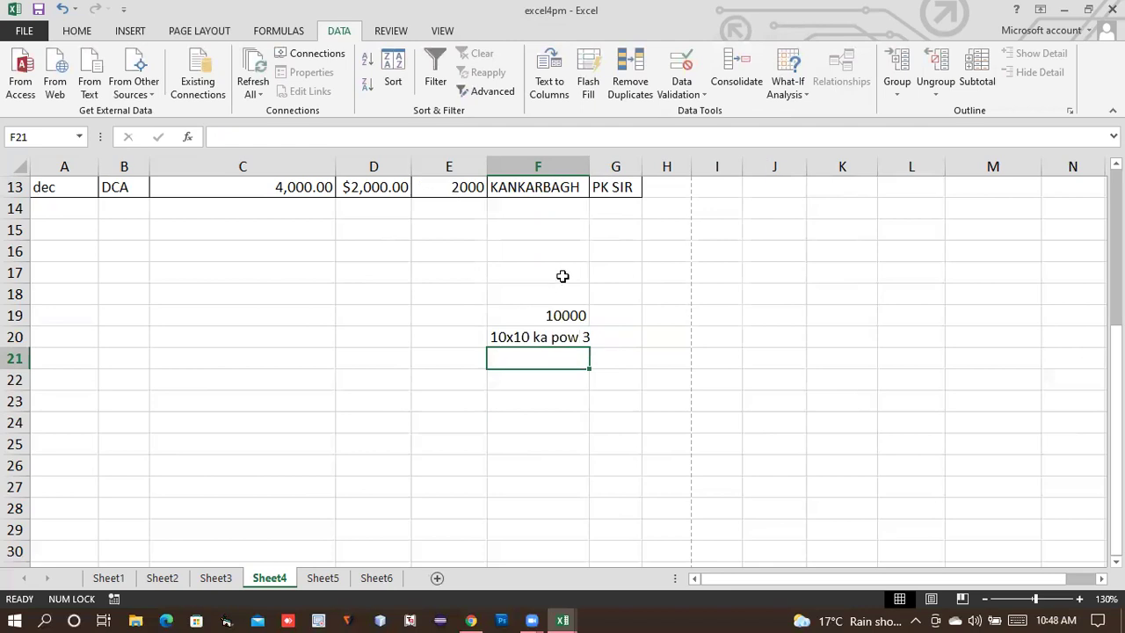
left_click(553, 316)
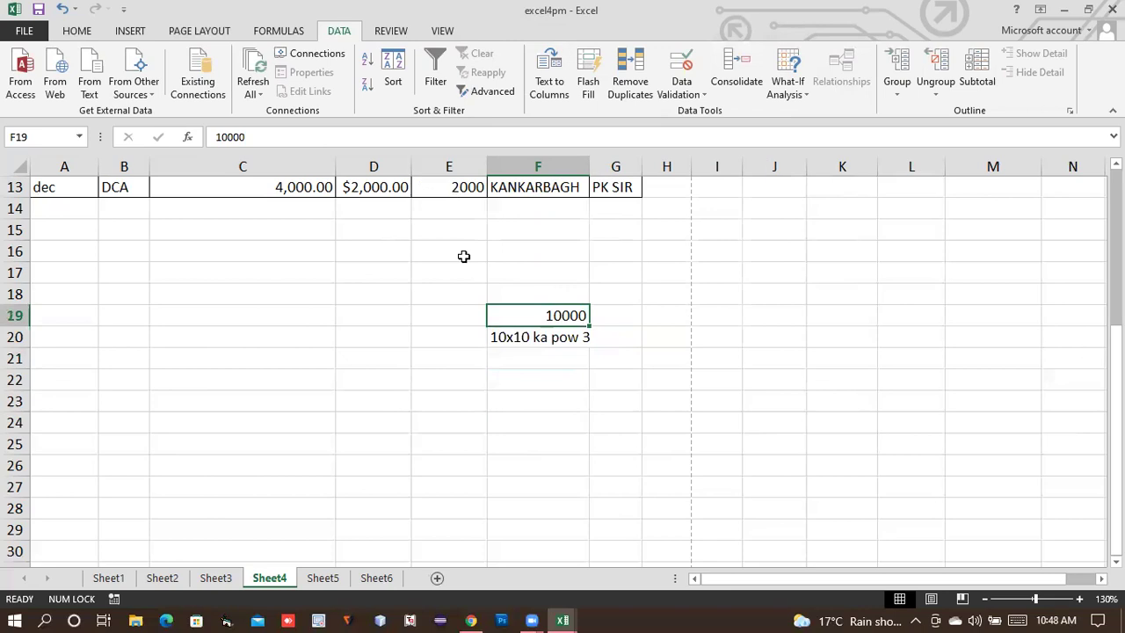
Step: Format the 10000 in F19 as Scientific so it reads 1.00E+04
key("ctrl+1")
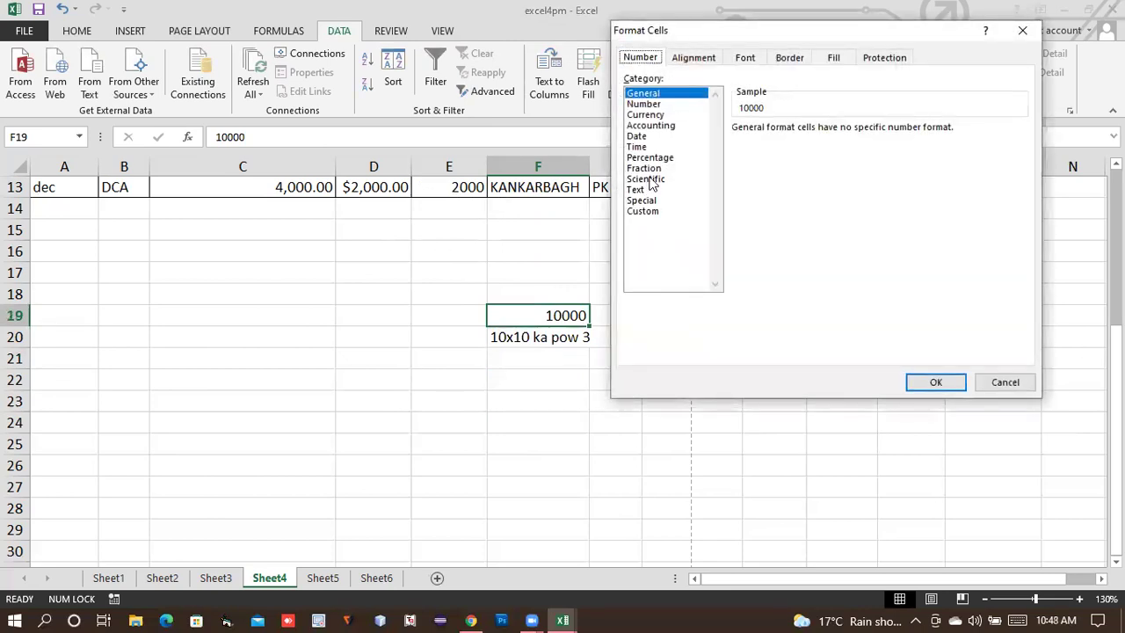
left_click(647, 179)
left_click(951, 384)
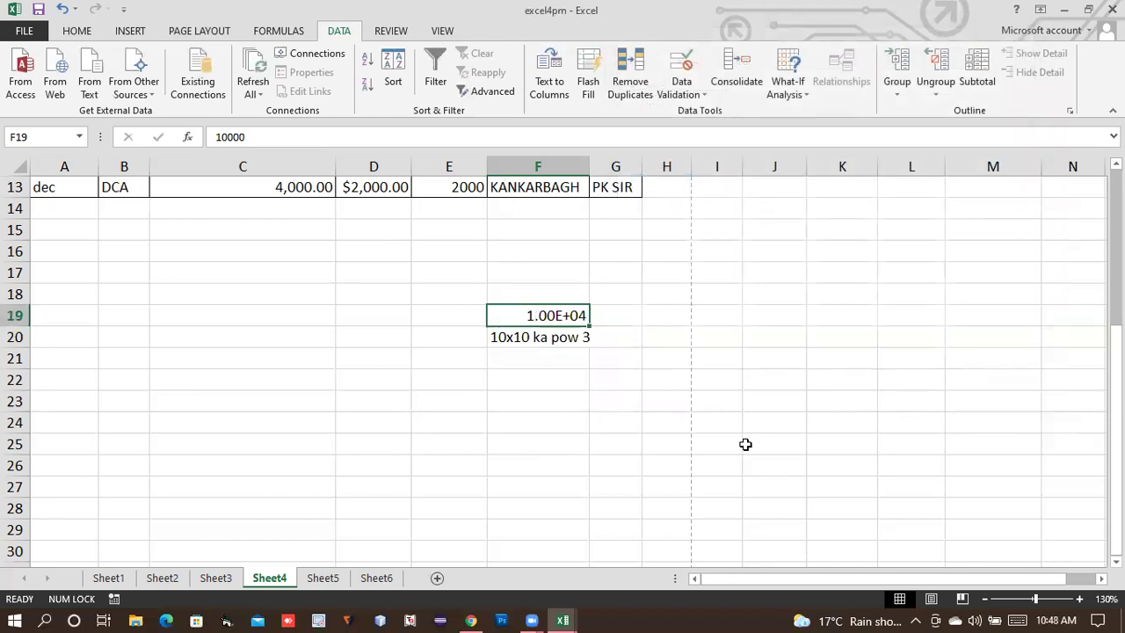
Step: Change the F20 note from '10x10 ka pow 3' to '1x10 ka pow 4'
double_click(506, 338)
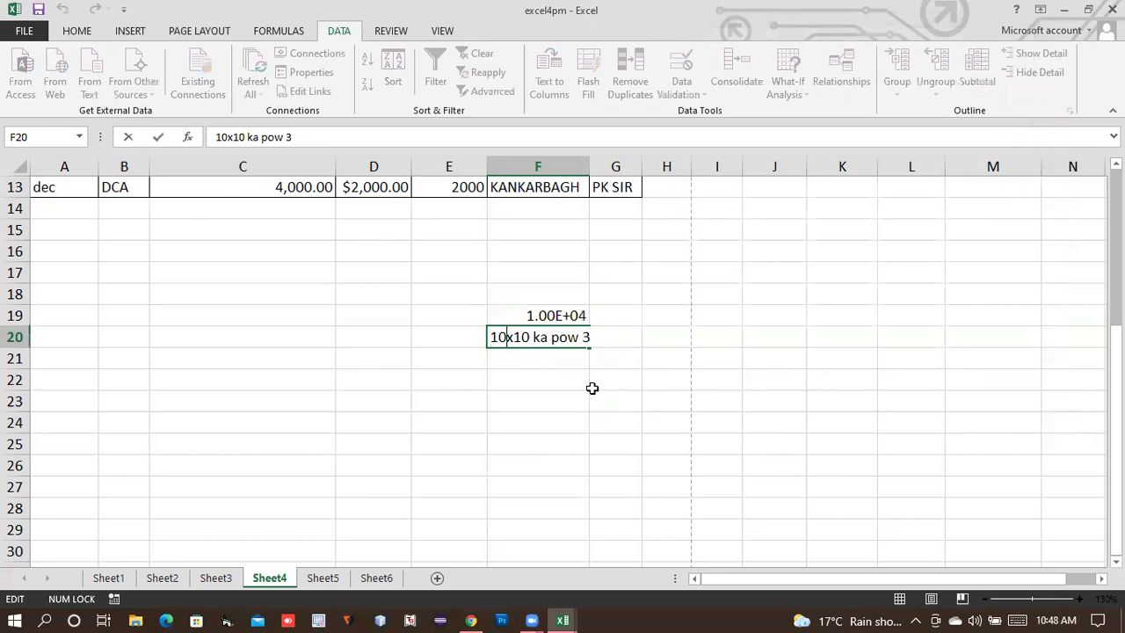
key("BackSpace")
left_click(578, 337)
key("BackSpace")
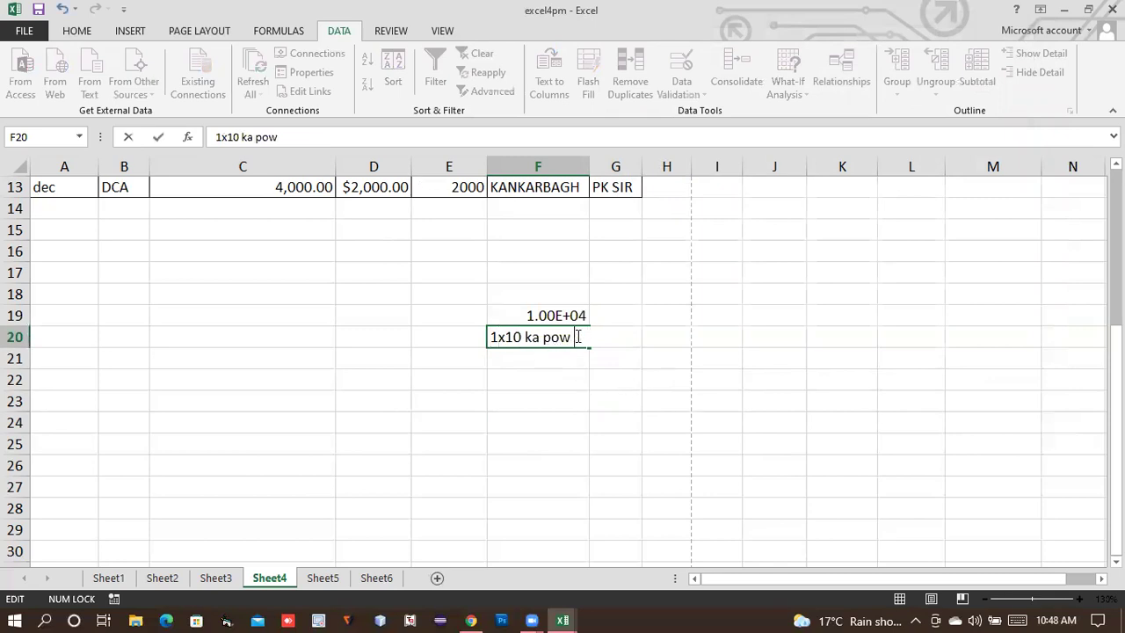
type("4")
key("Return")
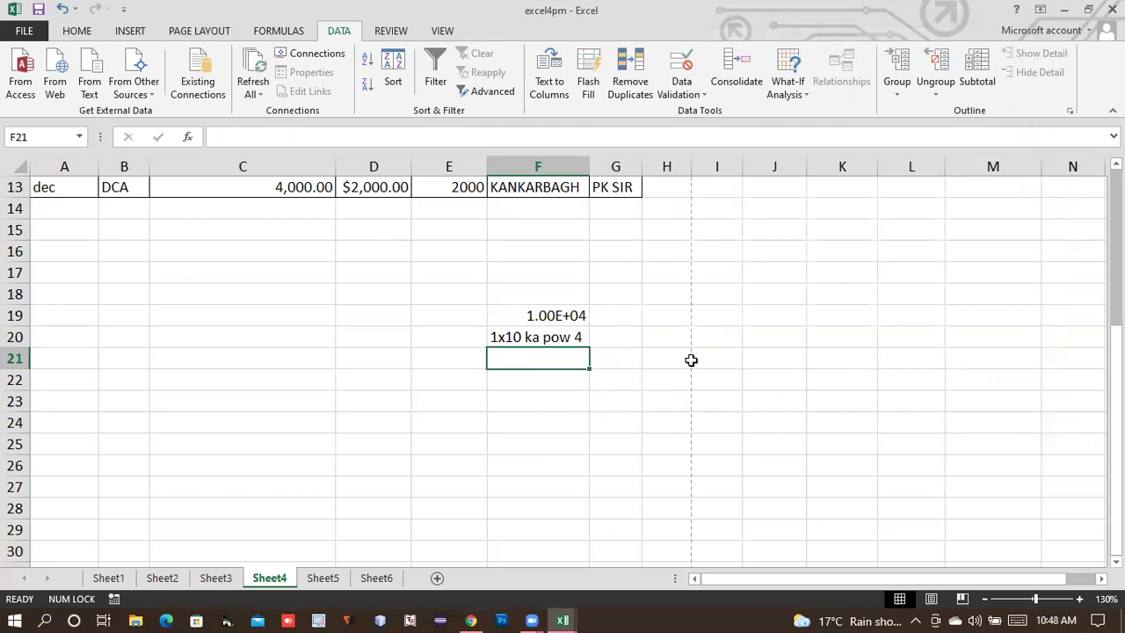
left_click(571, 336)
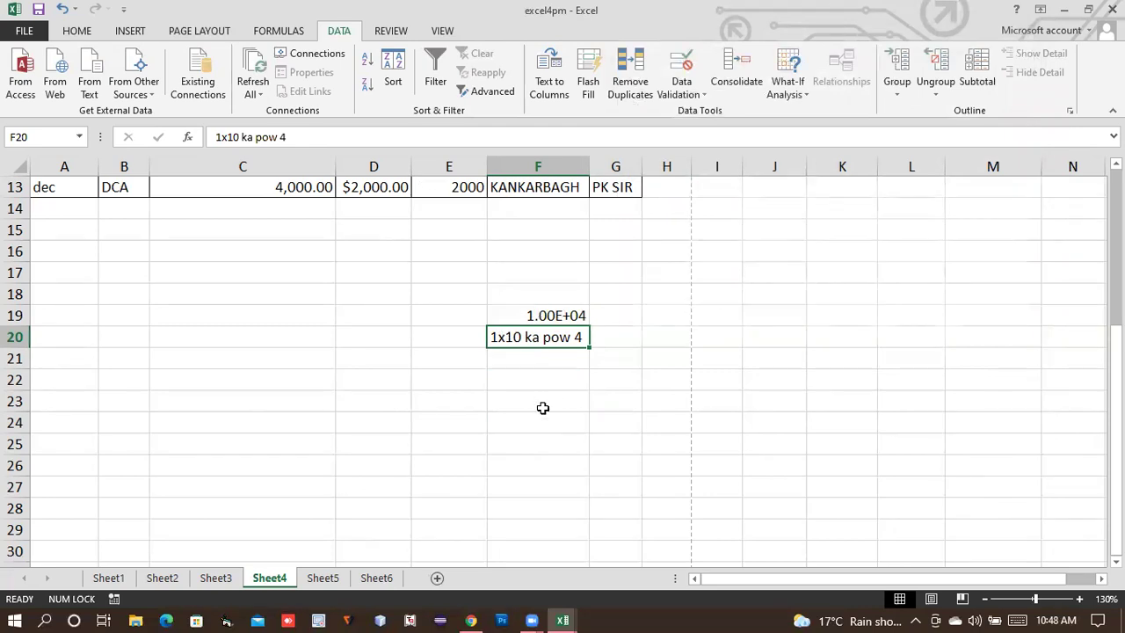
Step: Enter 250000 in C19, which displays as the date 06/21/84
left_click(533, 437)
left_click(299, 321)
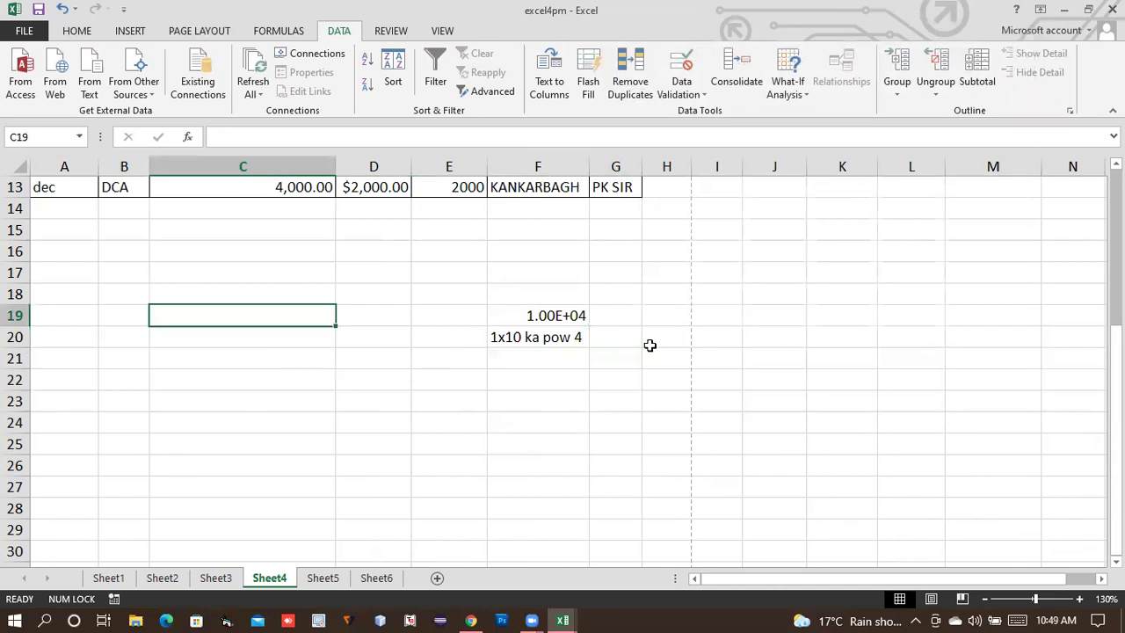
type("250000")
key("Return")
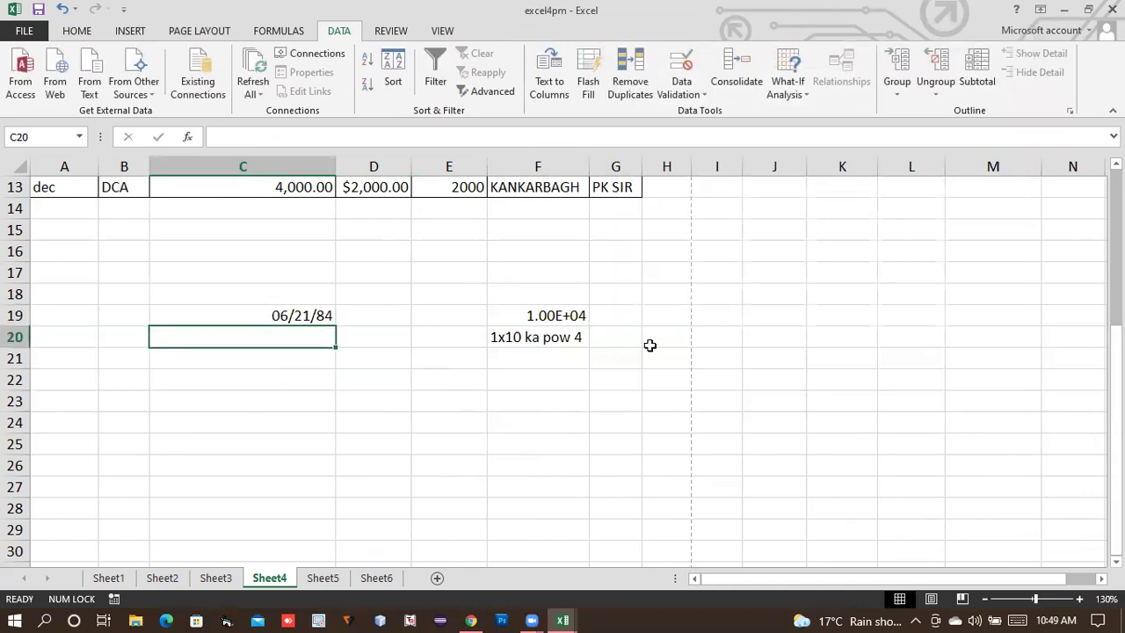
Step: Enter 25000 in F24 and discard the mistaken '2.5.00E+04' entry in F25
left_click(532, 415)
type("2")
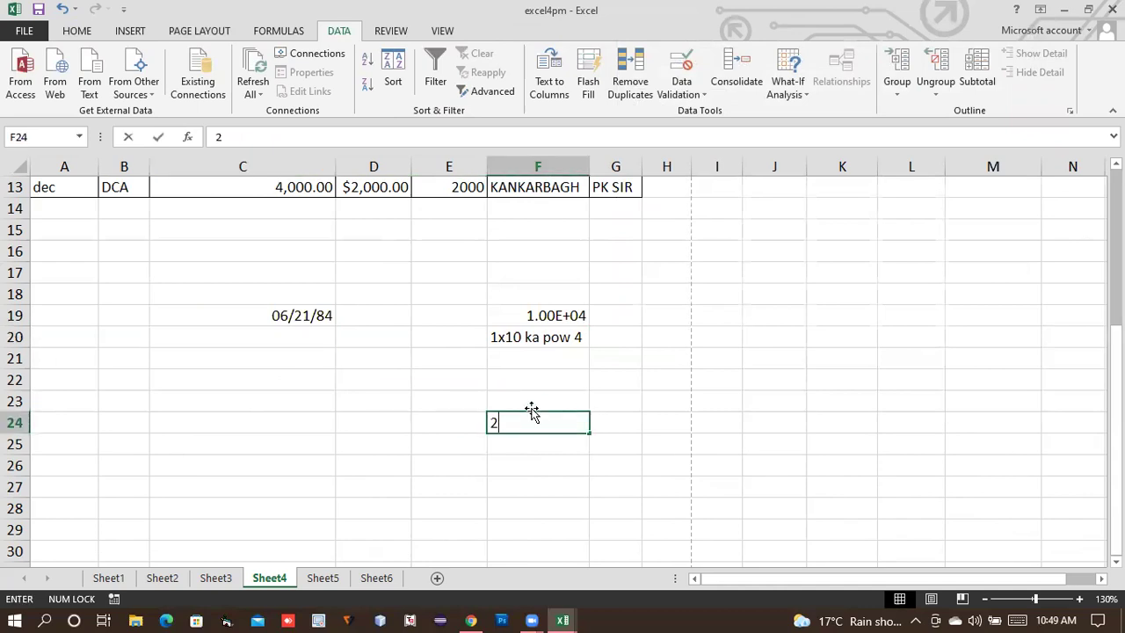
type("5000")
key("Return")
type("2.5")
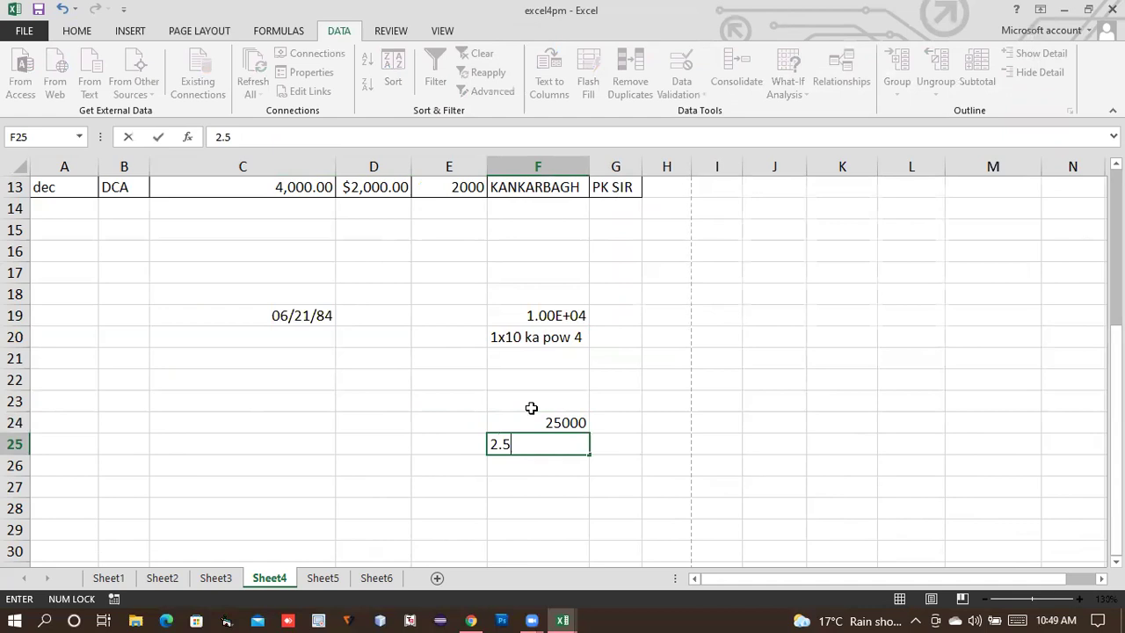
type(".00")
type("E")
type("+04")
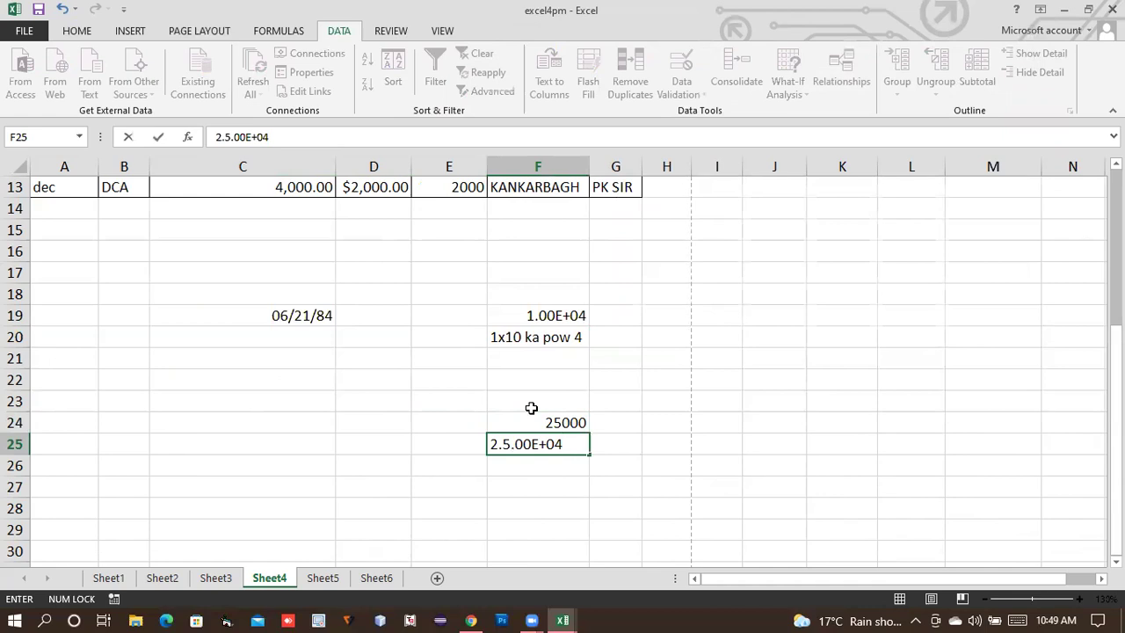
key("BackSpace")
key("BackSpace")
key("BackSpace")
key("BackSpace")
key("BackSpace")
key("BackSpace")
key("BackSpace")
key("BackSpace")
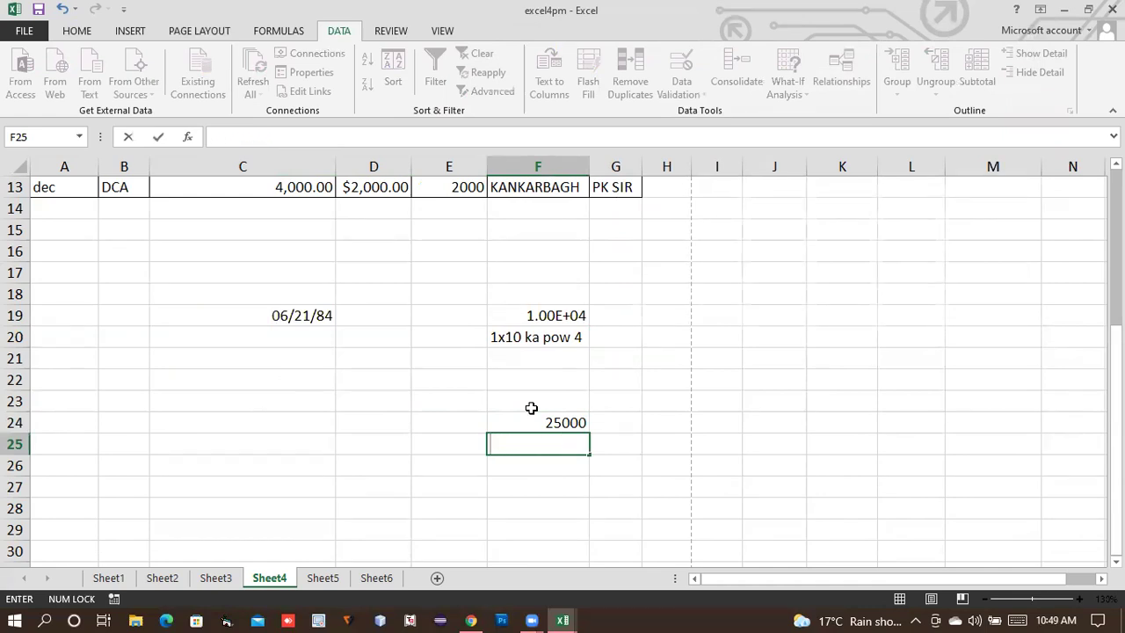
key("Return")
key("Up")
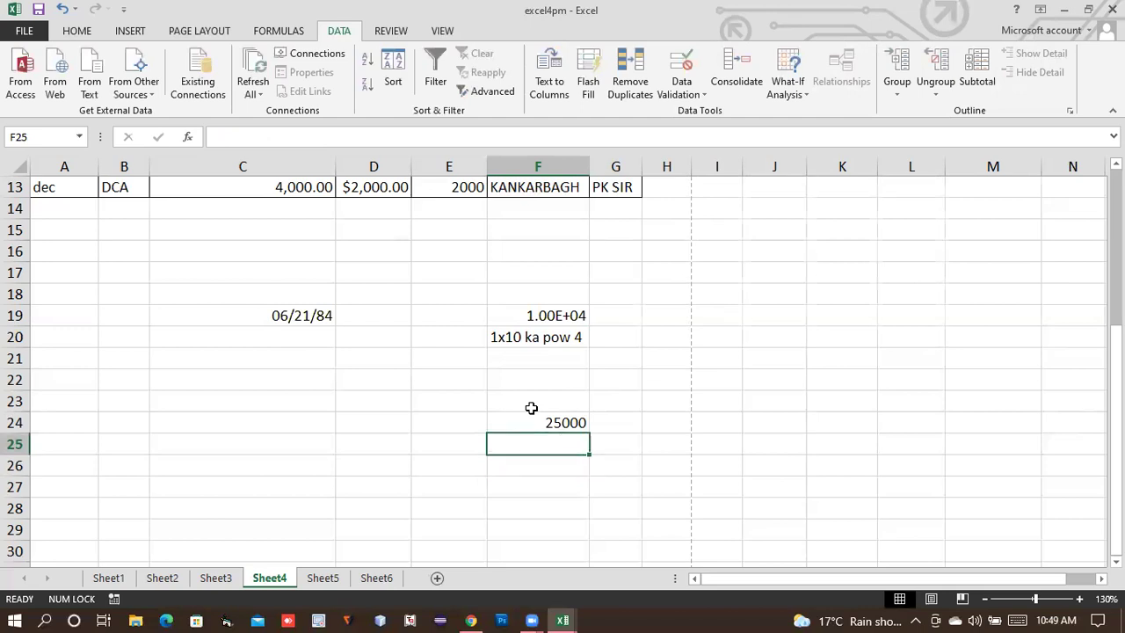
Step: Enter the note '2.5x10 ka pow 4' in F25
scroll(610, 401, "up", 1)
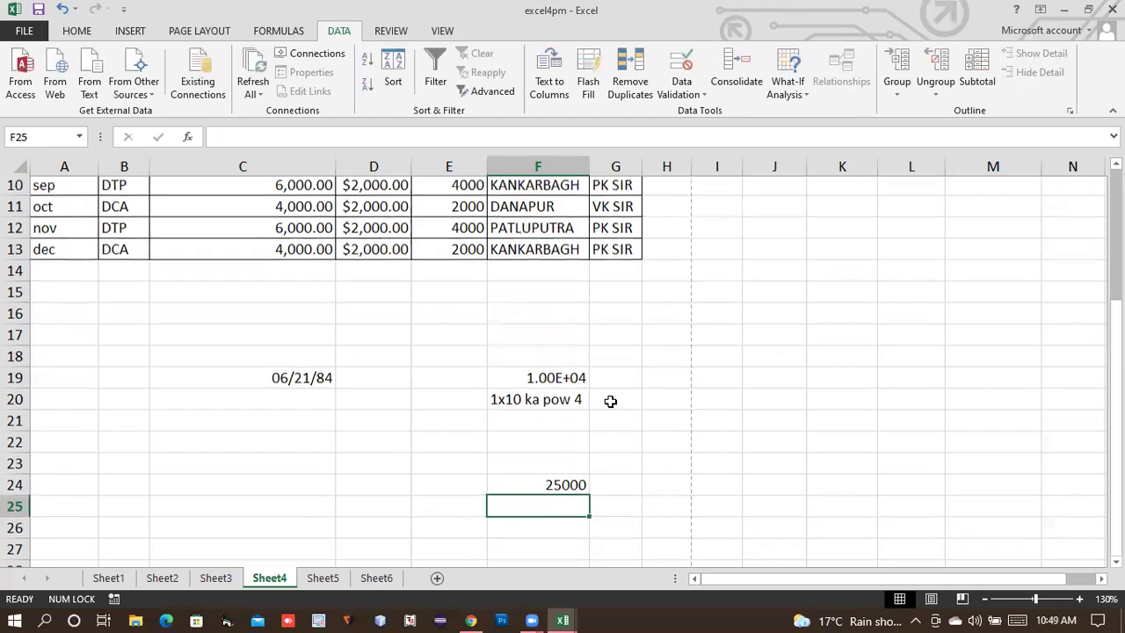
scroll(610, 401, "up", 3, "ctrl")
scroll(597, 439, "up", 2, "ctrl")
scroll(598, 440, "up", 5, "ctrl")
scroll(409, 416, "up", 2, "ctrl")
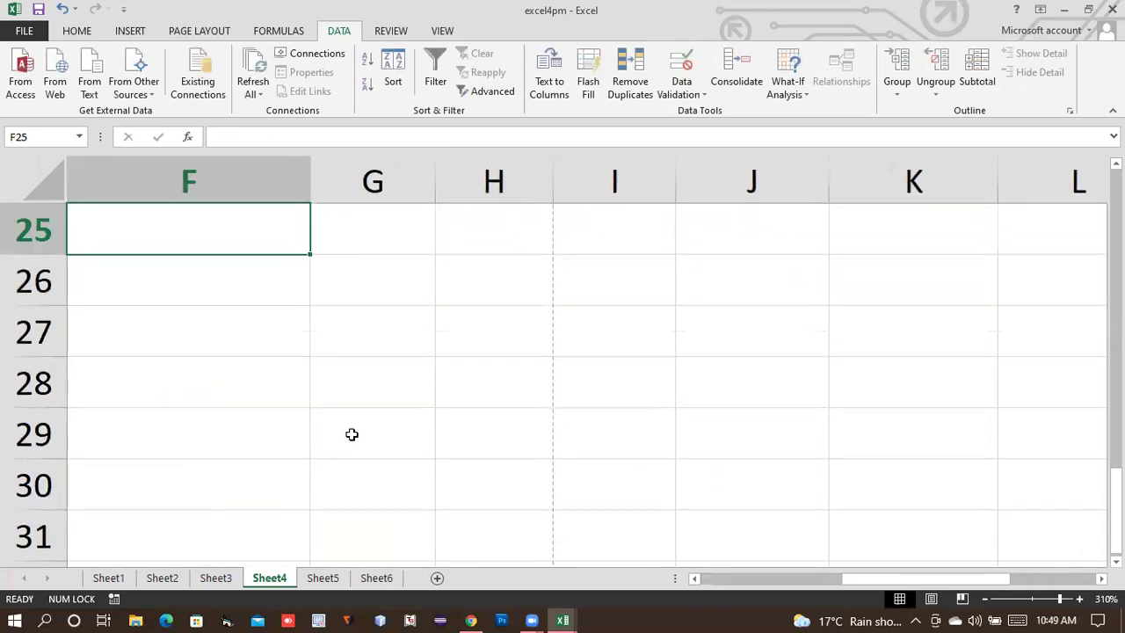
scroll(688, 552, "up", 2)
left_click_drag(905, 580, 857, 580)
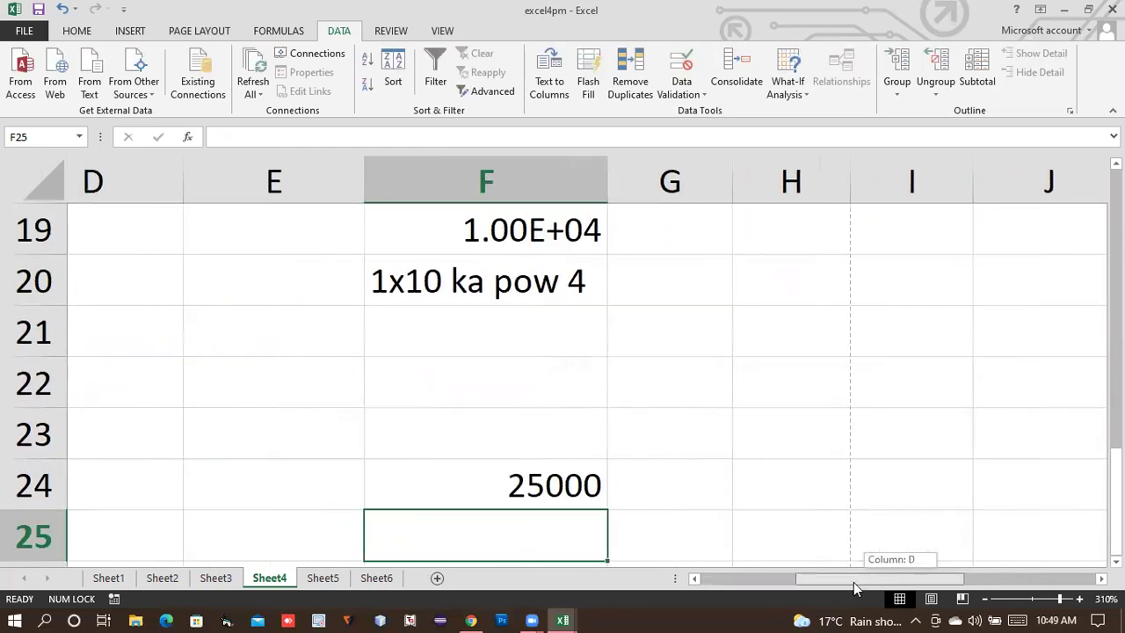
scroll(761, 532, "down", 1)
type("2.5x10 ka pow")
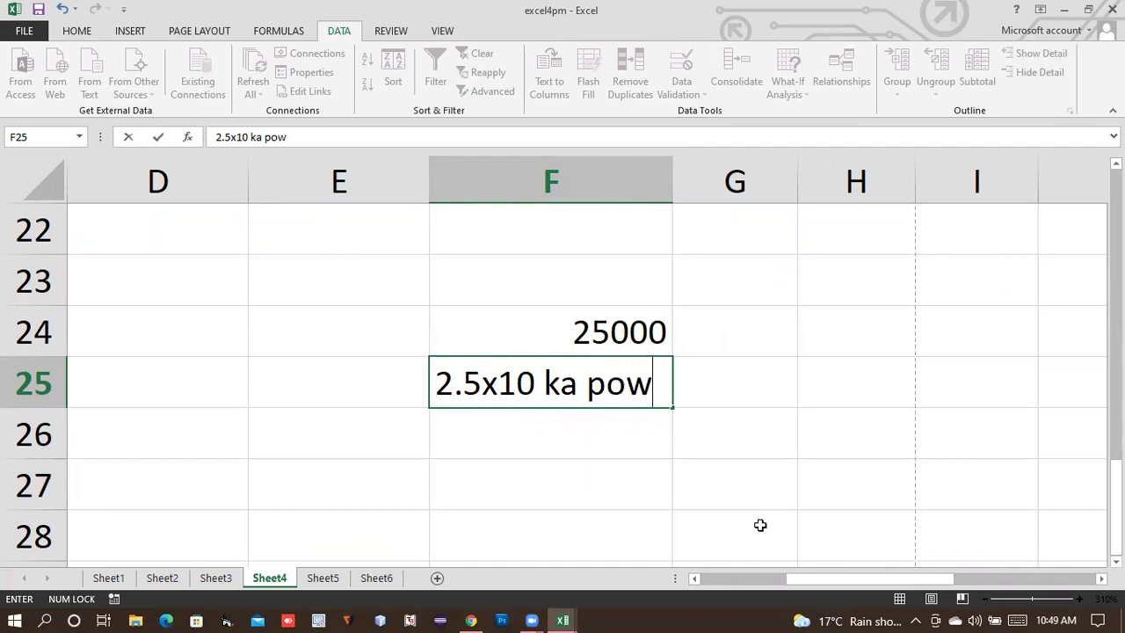
type(" 4")
key("Return")
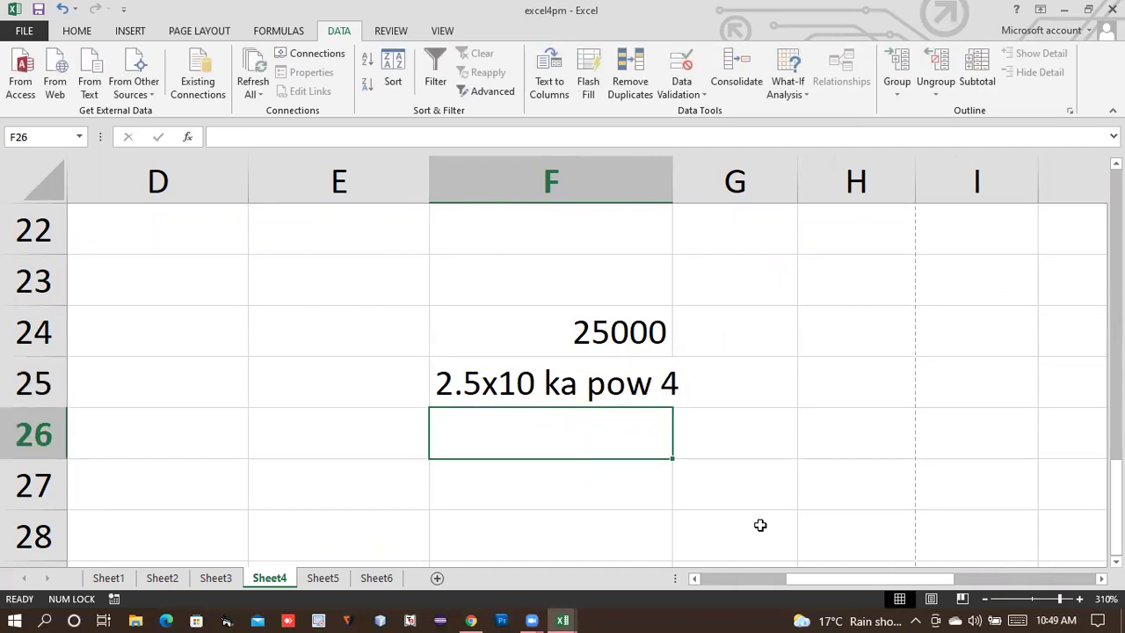
Step: Type 2.5E+04 directly into F26, where it displays as 2.50E+04
type("2.5")
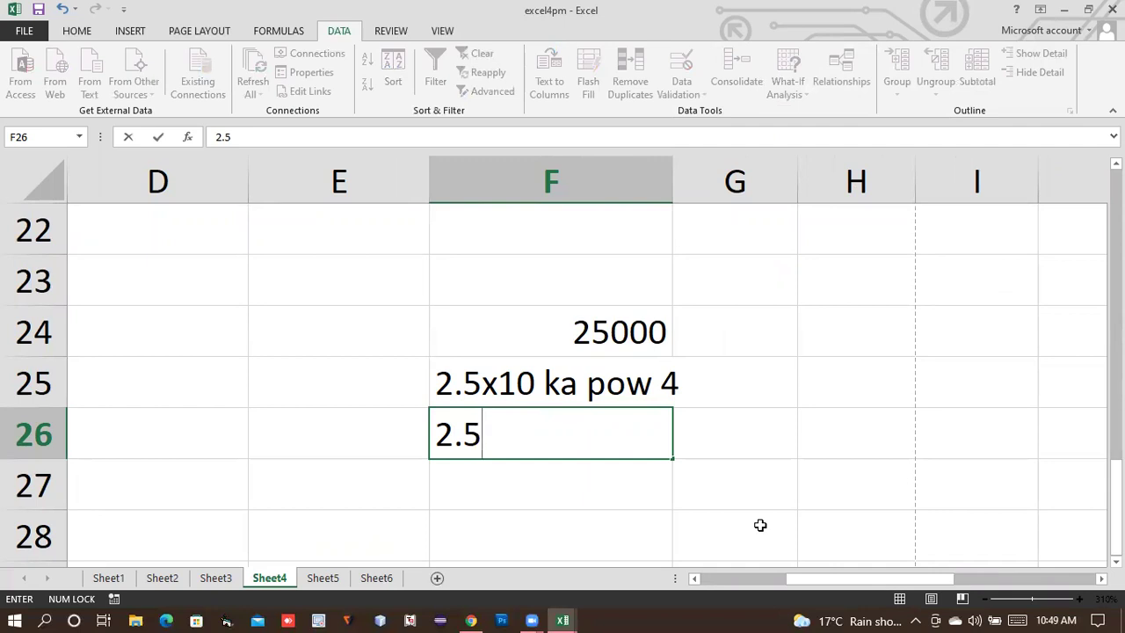
type("E")
type("+04")
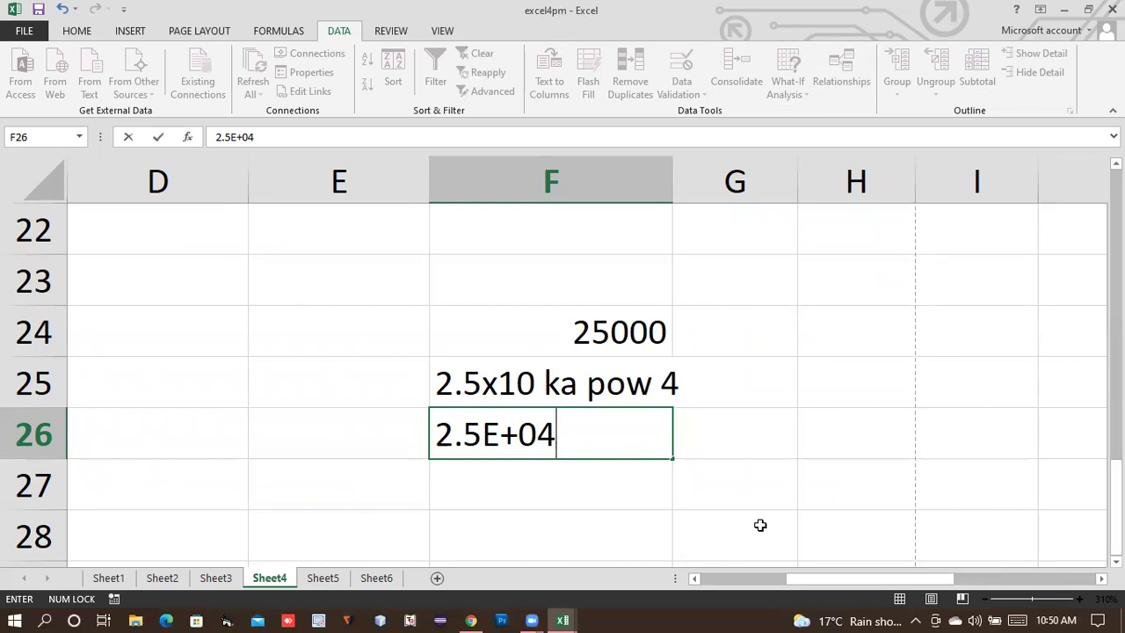
key("Return")
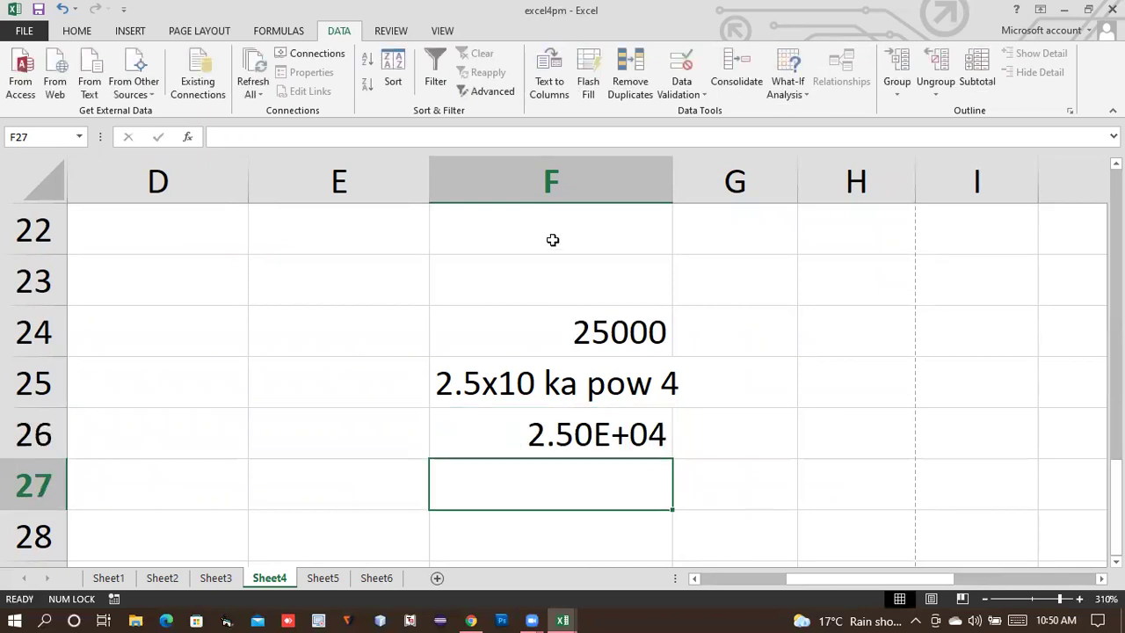
key("Up")
key("Up")
key("Up")
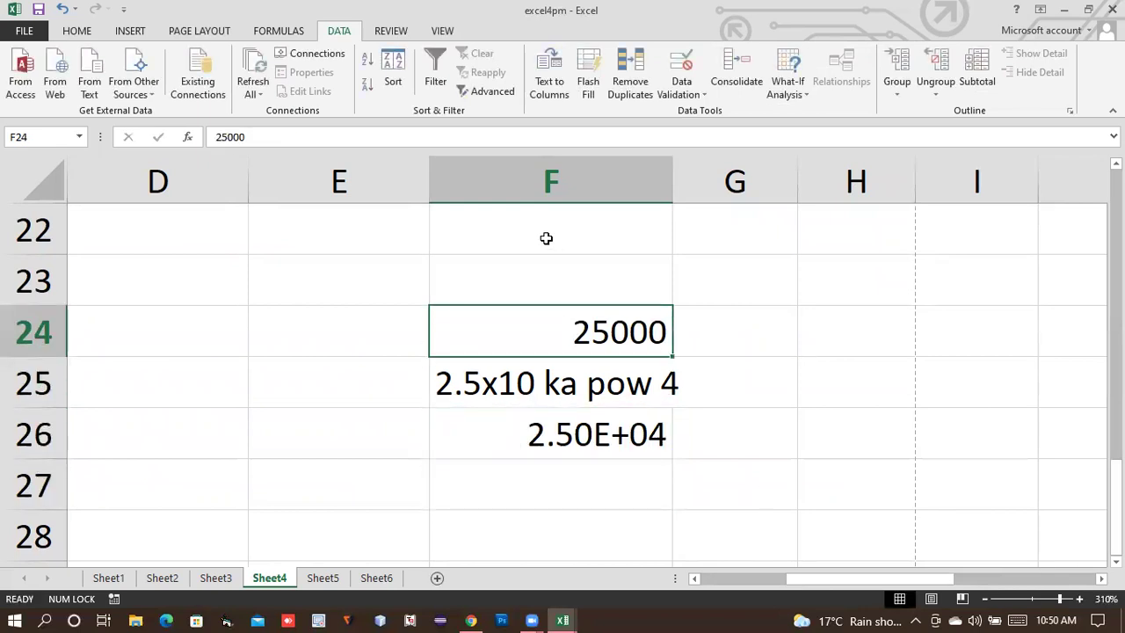
Step: Give F24 the Scientific format so its 25000 shows as 2.50E+04
key("ctrl+1")
left_click(646, 178)
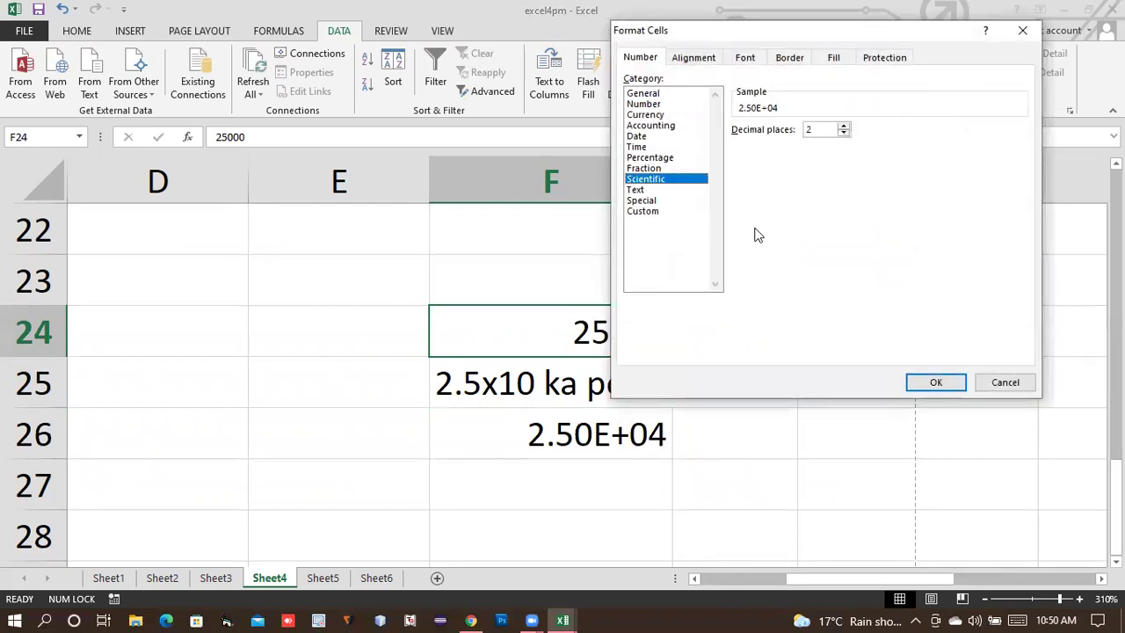
left_click(936, 382)
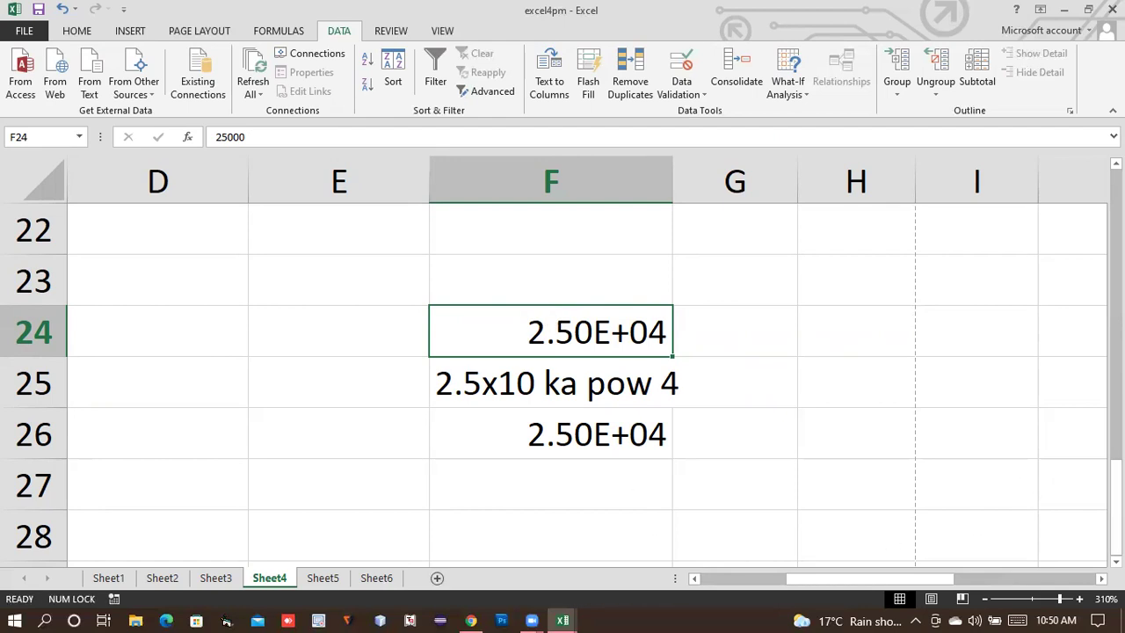
Step: Apply the Scientific number format to the due values in E5:E10
left_click_drag(1114, 507, 1096, 288)
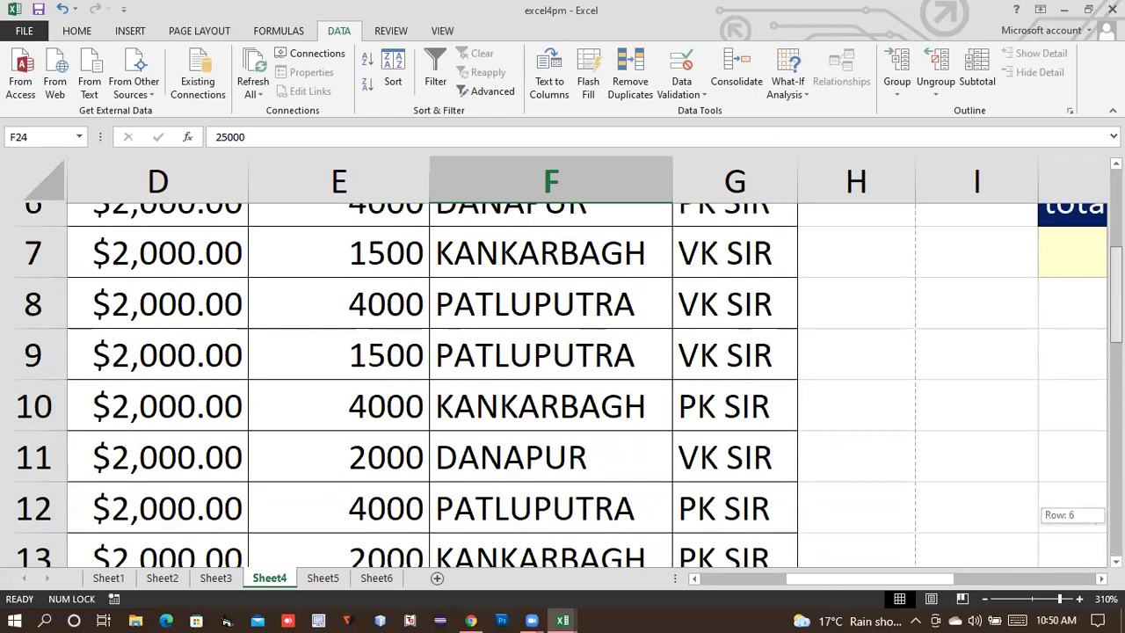
left_click(1085, 282)
left_click_drag(354, 224, 376, 496)
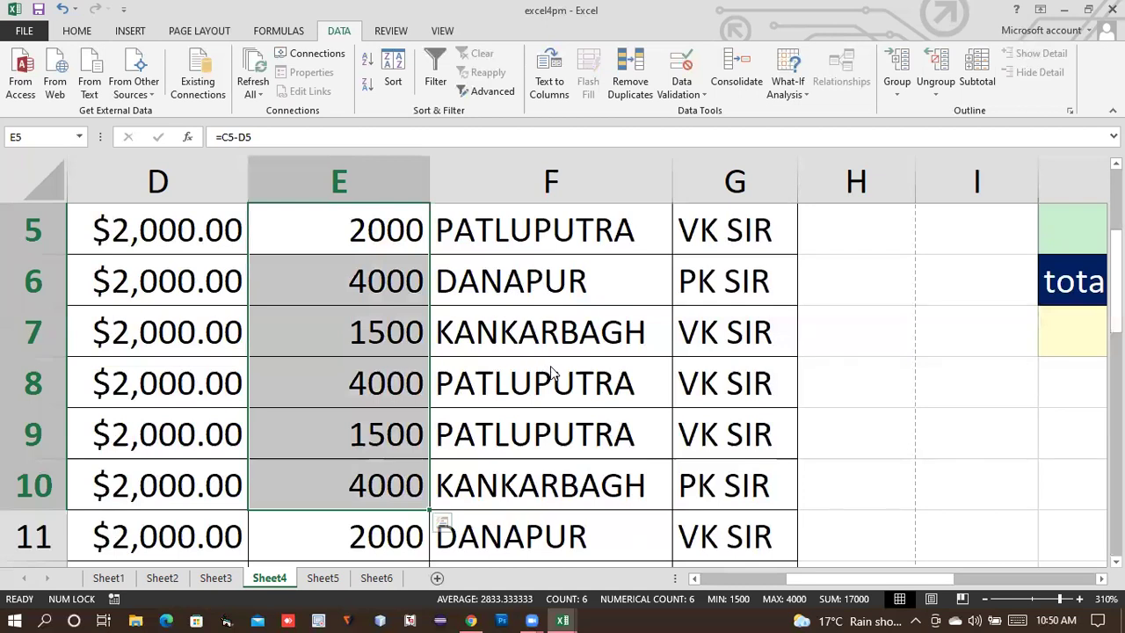
key("ctrl+1")
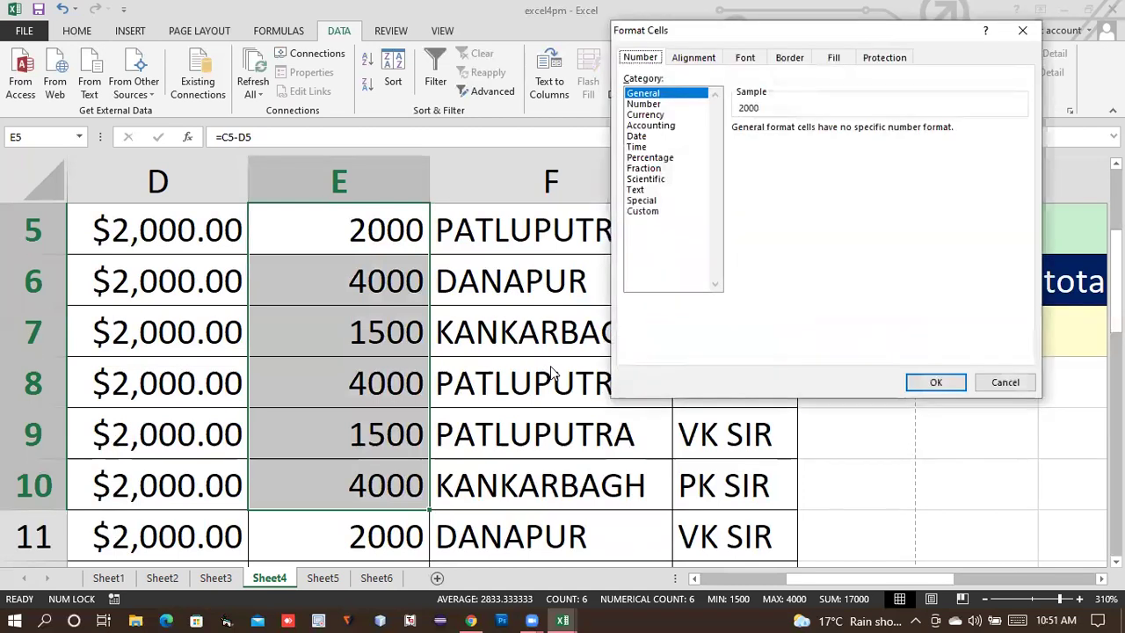
left_click(658, 181)
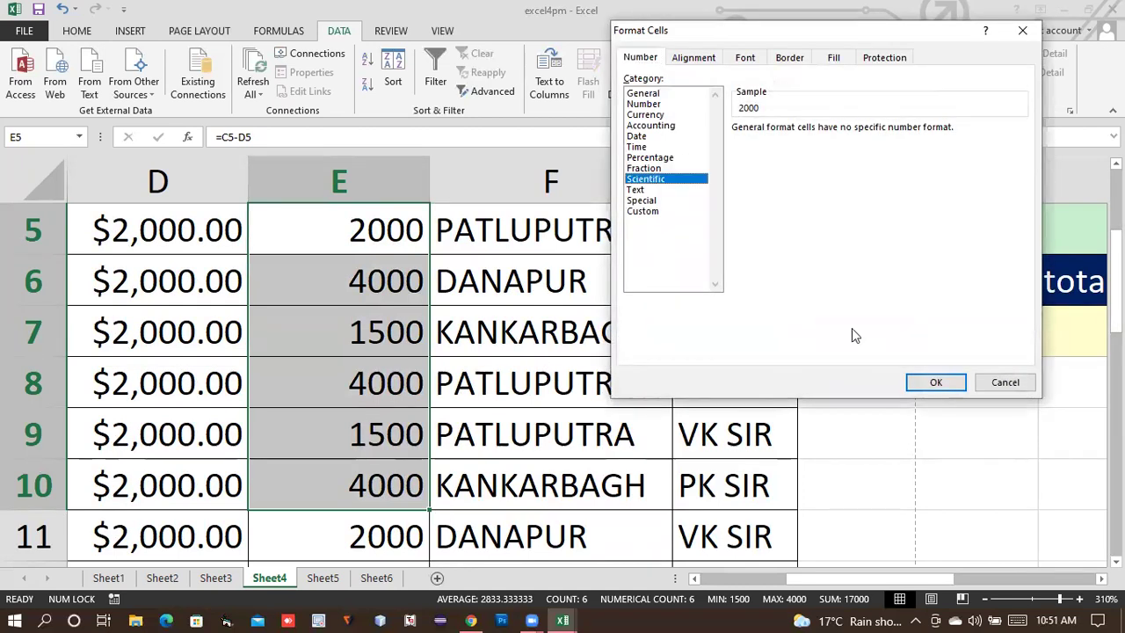
key("Return")
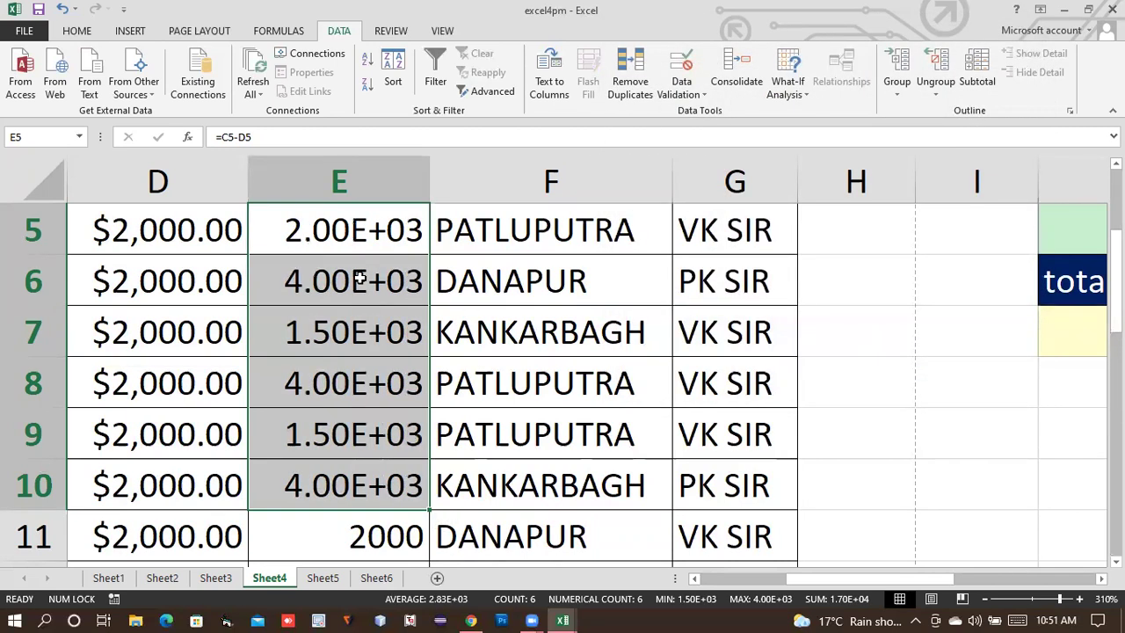
Step: Reduce E5:E10's scientific format to 0 decimal places, e.g. 2.E+03
left_click(368, 252)
left_click(360, 278)
left_click(347, 332)
left_click(351, 369)
left_click_drag(335, 237, 338, 426)
left_click(339, 483)
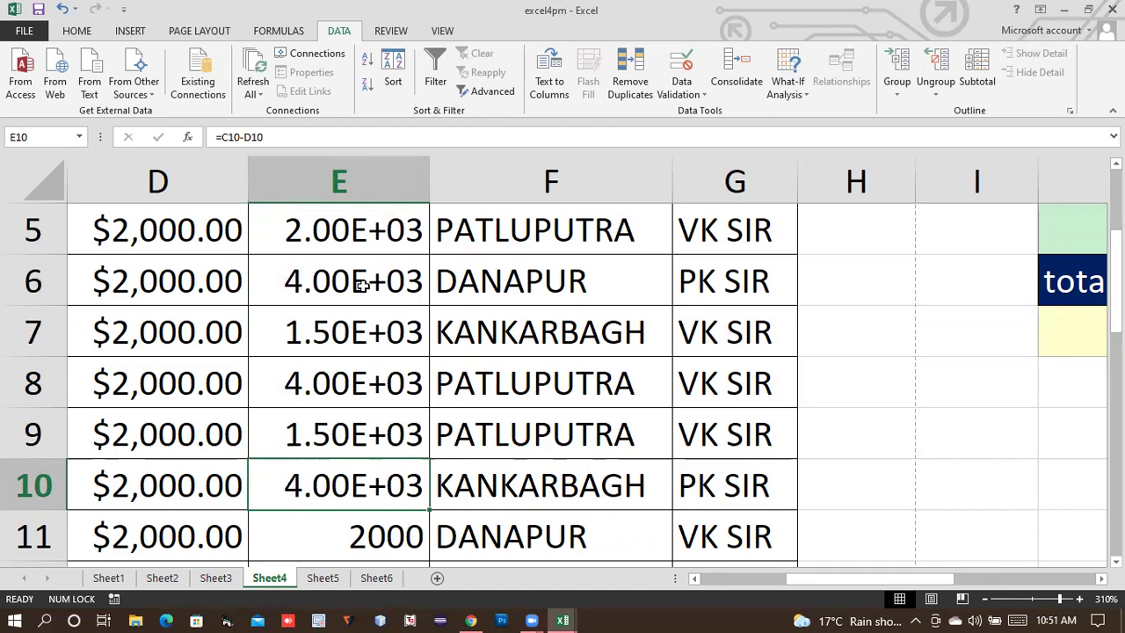
left_click_drag(340, 230, 343, 470)
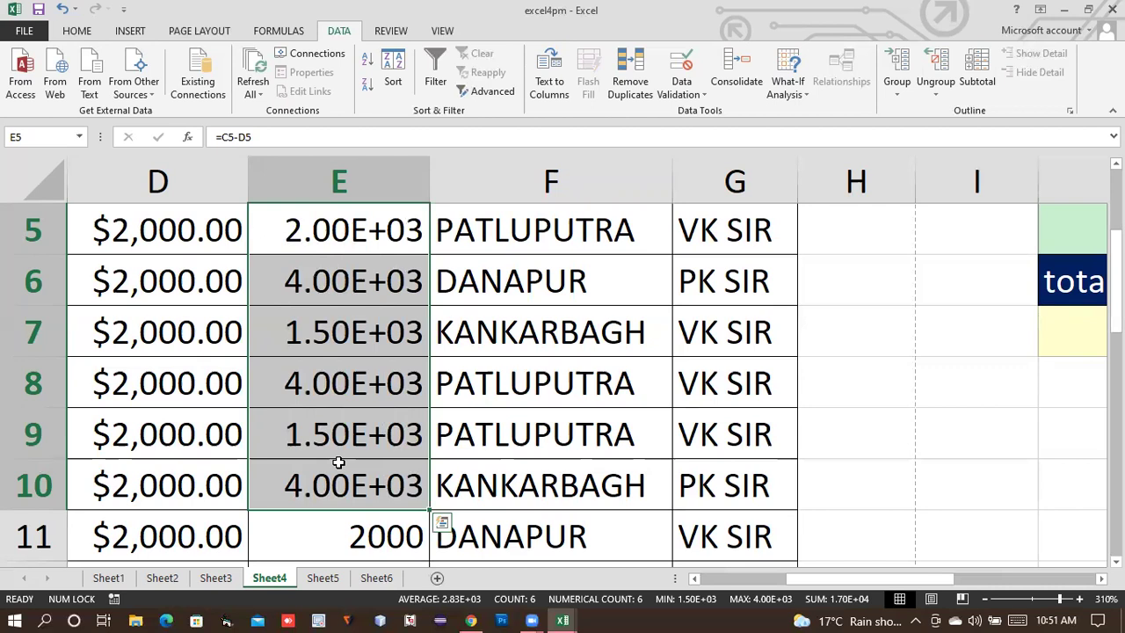
key("ctrl+1")
left_click(842, 134)
left_click(842, 134)
left_click(936, 382)
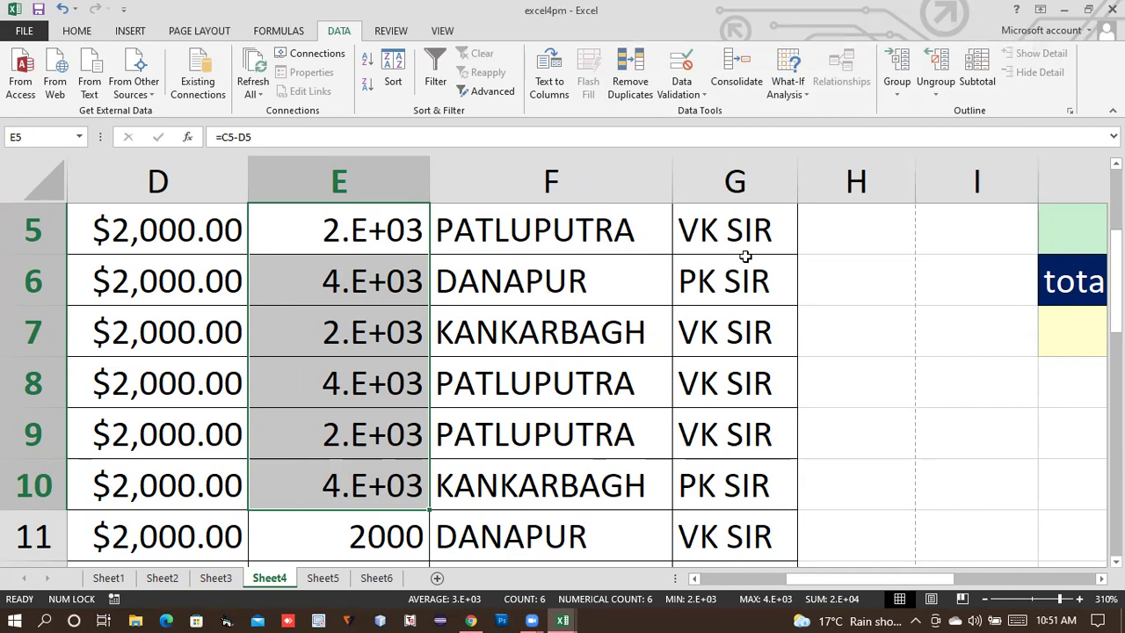
key("ctrl+1")
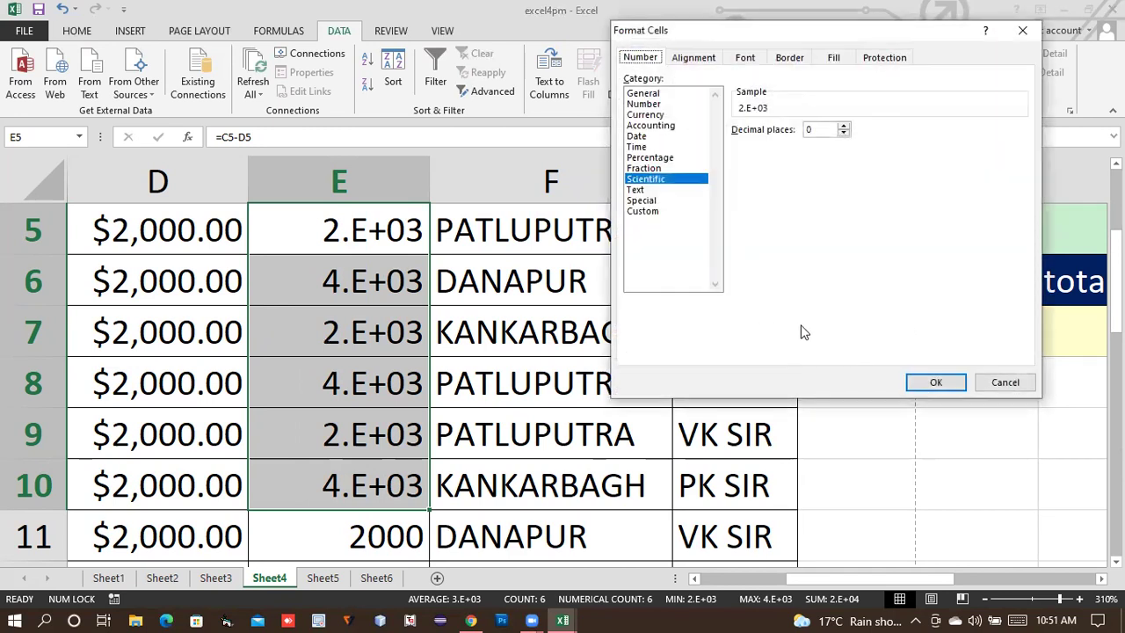
Step: Preview Text and the Special types (Zip Code + 4, Phone, Social Security), then cancel
left_click(637, 189)
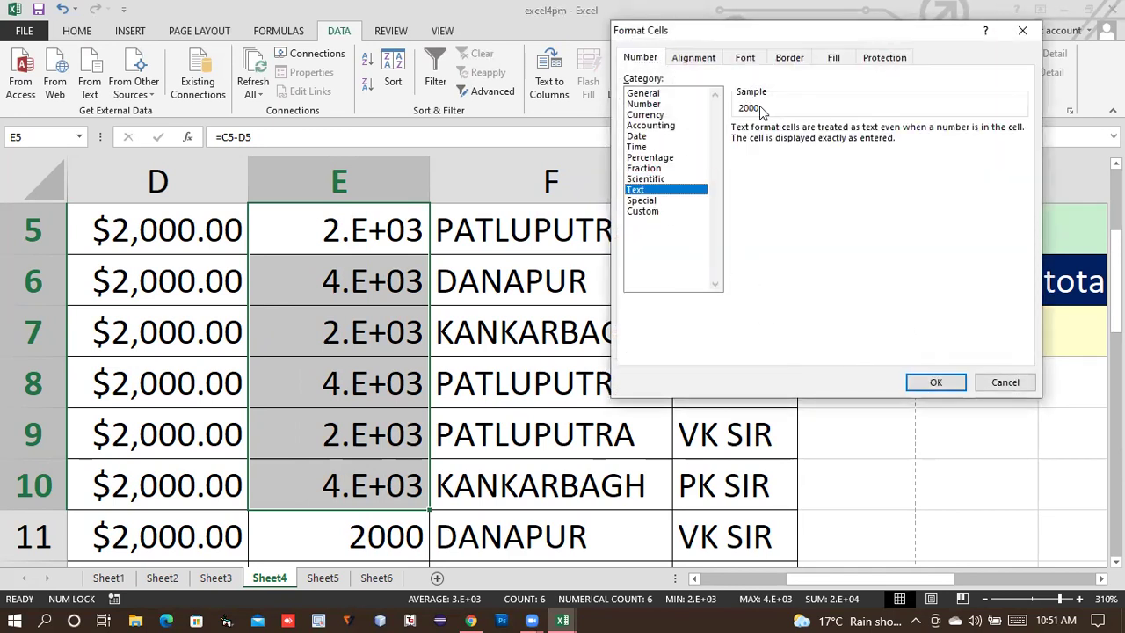
left_click(646, 201)
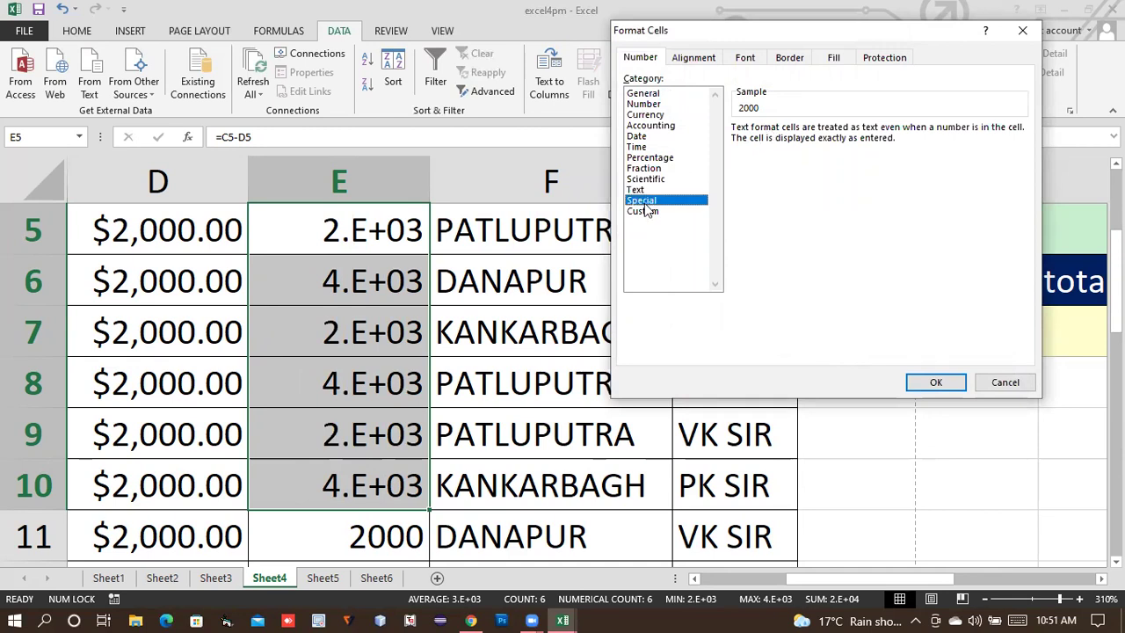
left_click(765, 152)
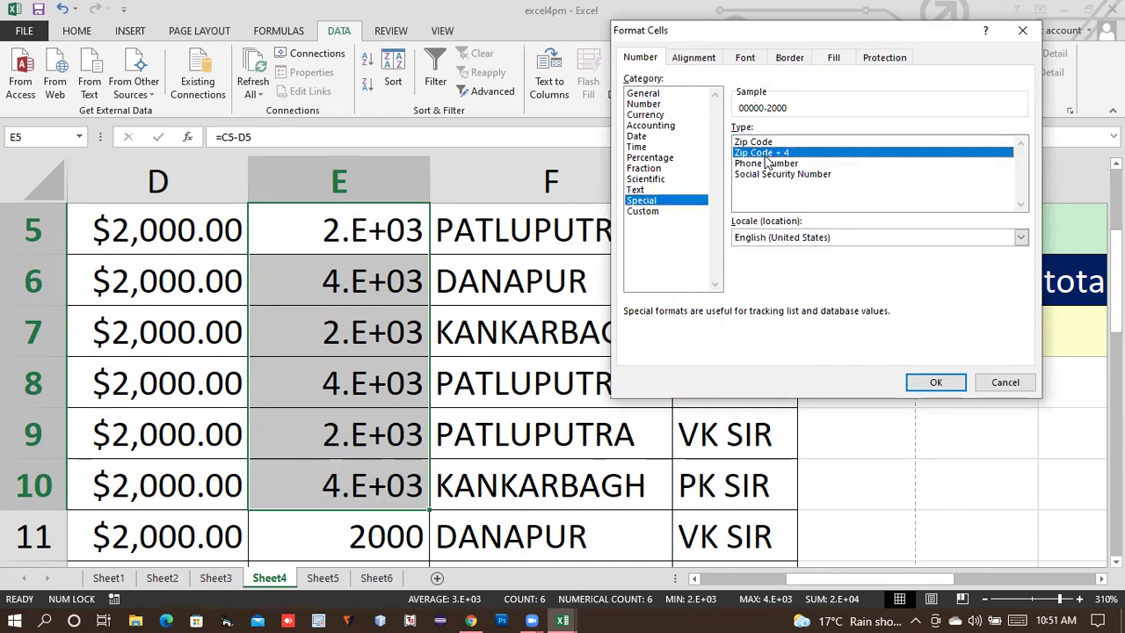
left_click(758, 163)
left_click(756, 173)
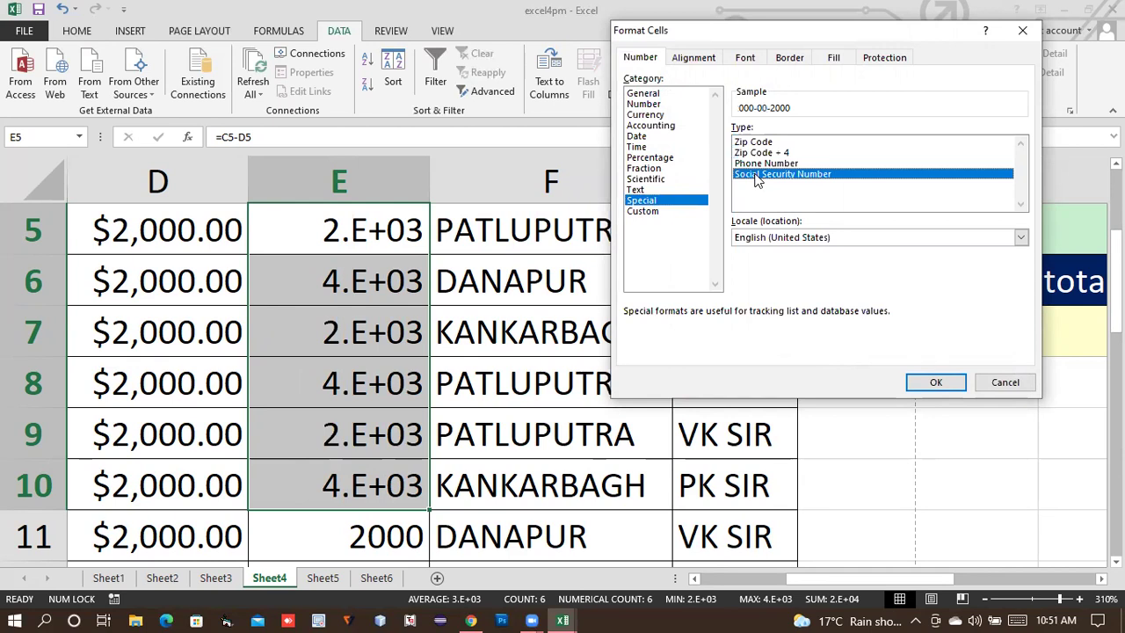
left_click(1002, 382)
scroll(770, 578, "right", 2)
scroll(838, 542, "right", 3)
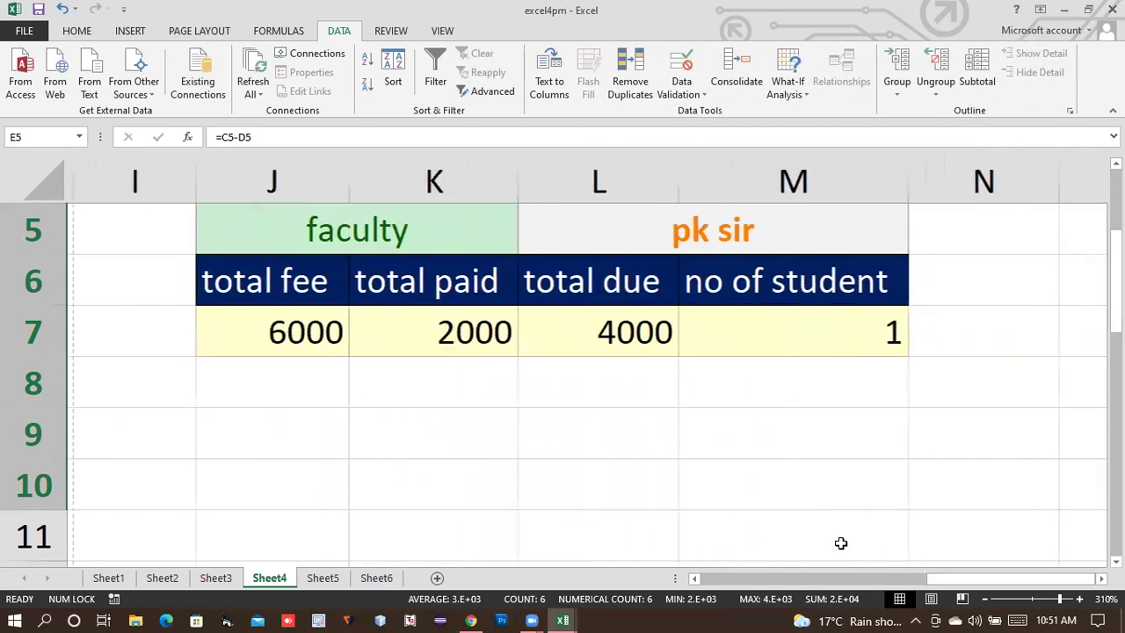
left_click(737, 467)
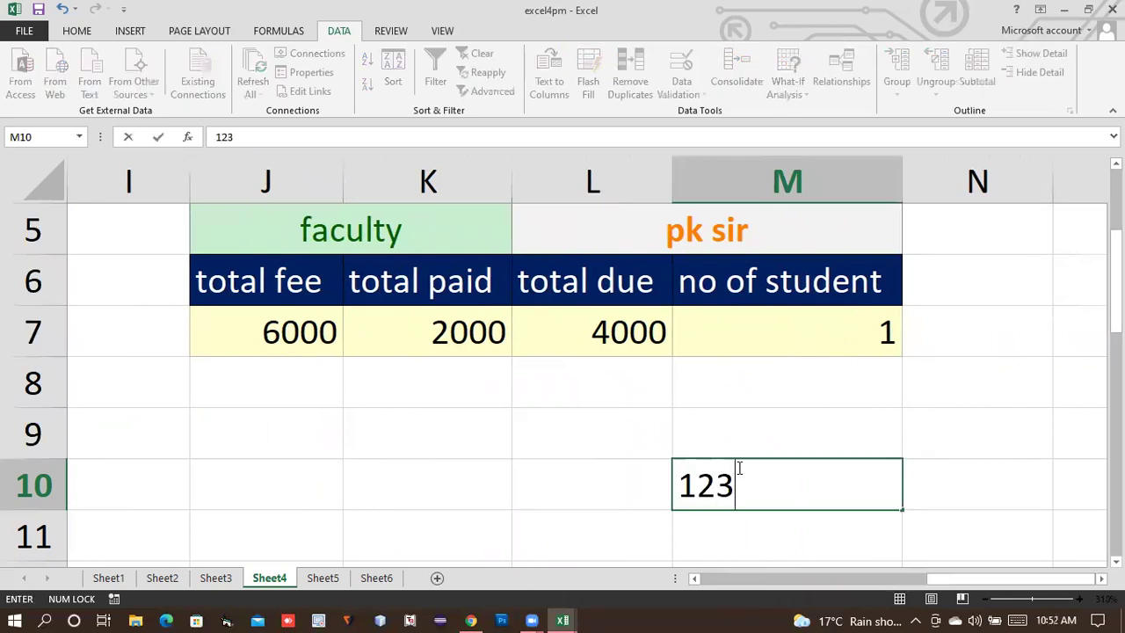
key("Return")
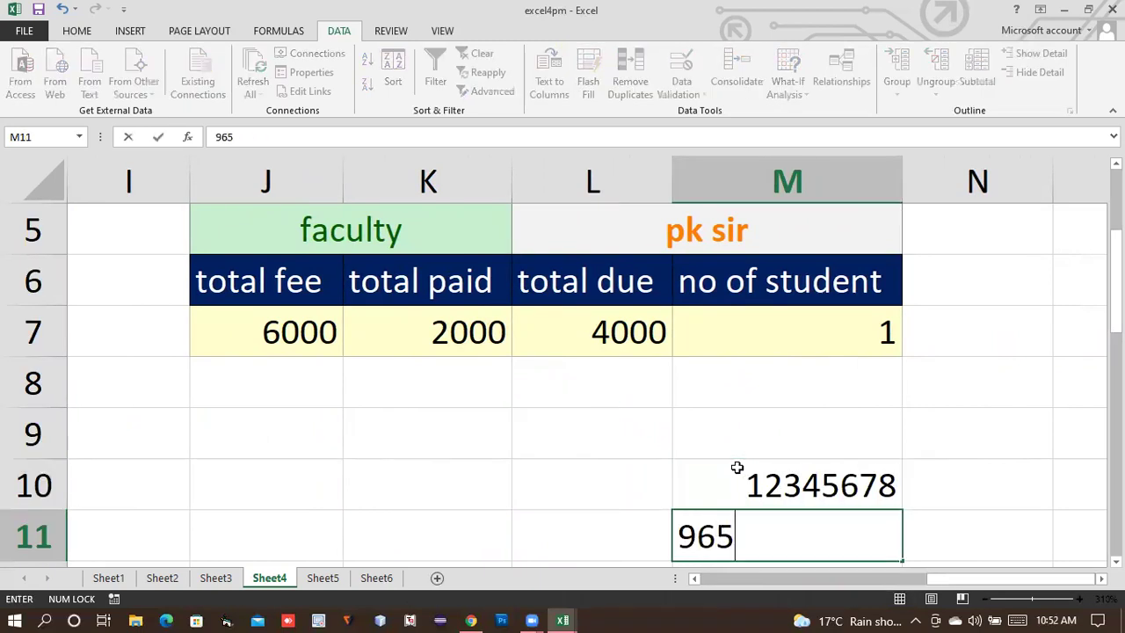
key("Return")
key("Return")
Step: Format M10:M12 as Social Security Number and autofit column M
left_click_drag(806, 394, 808, 492)
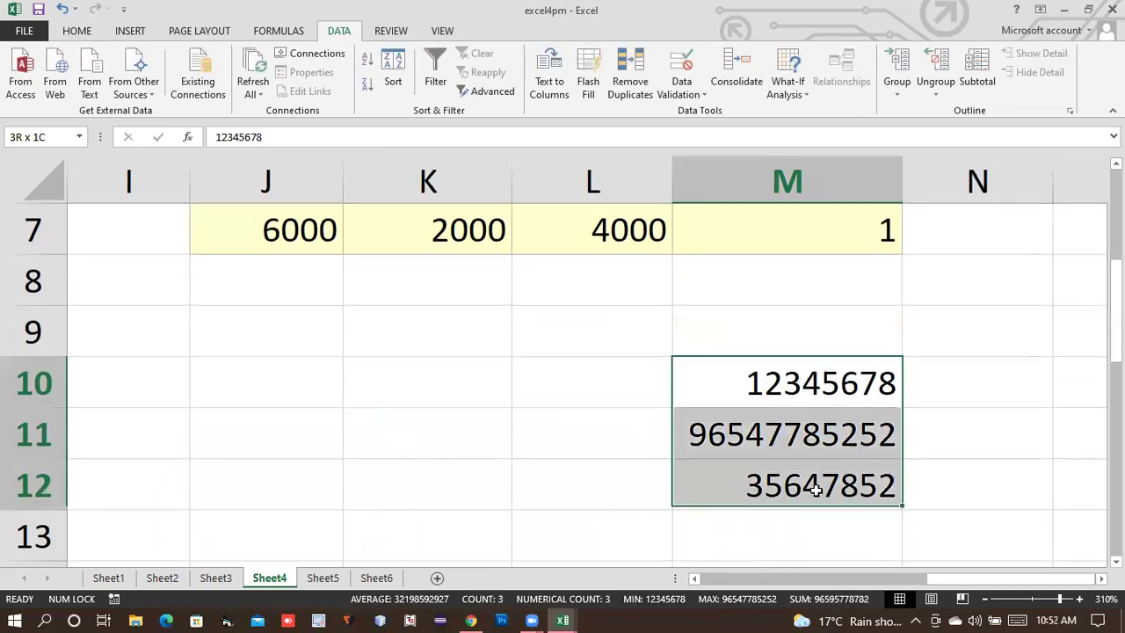
key("ctrl+1")
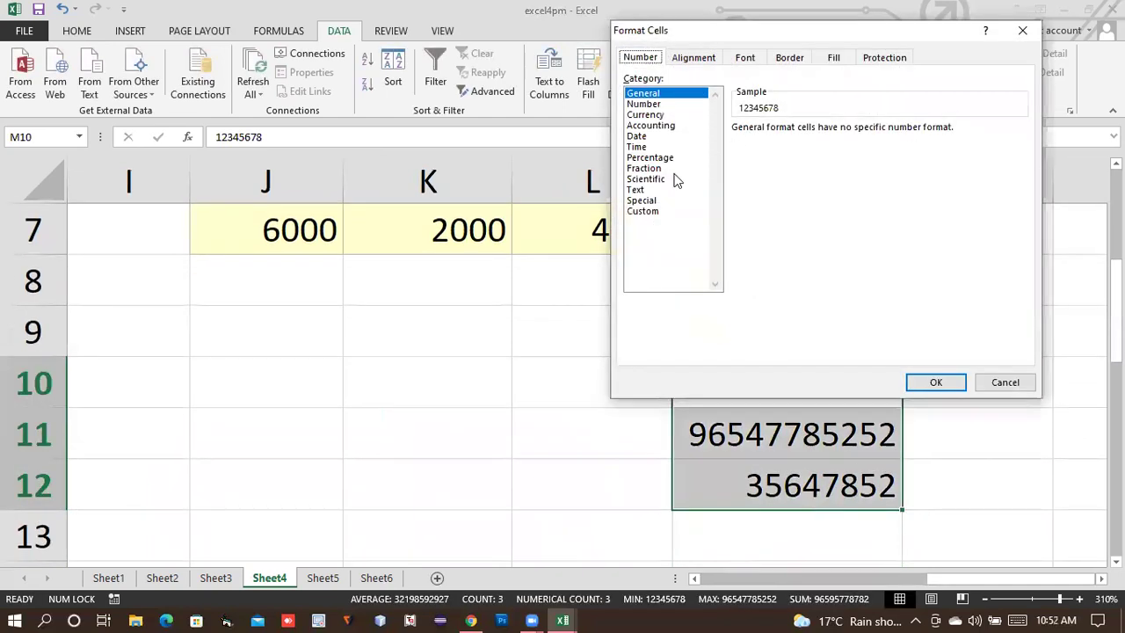
left_click(650, 200)
left_click(778, 174)
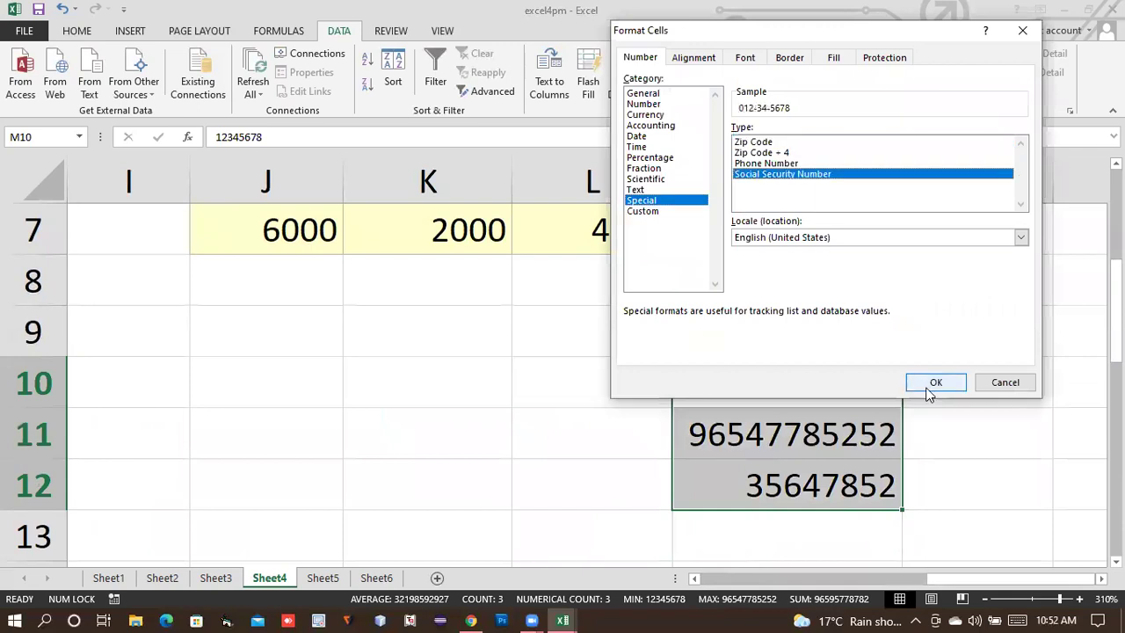
left_click(936, 382)
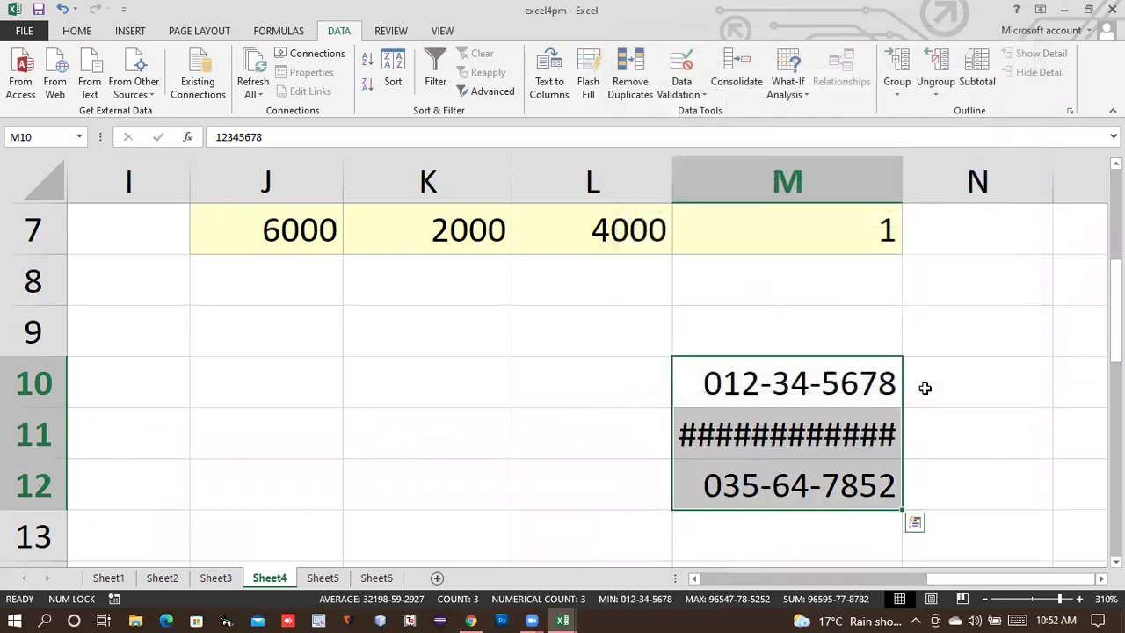
double_click(902, 176)
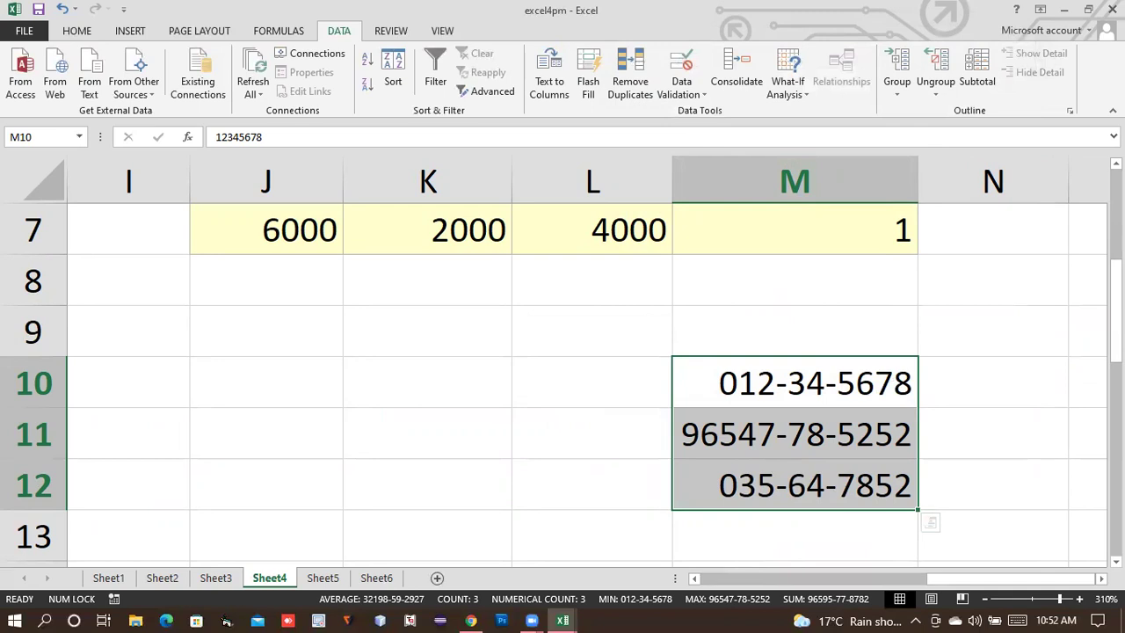
key("ctrl+1")
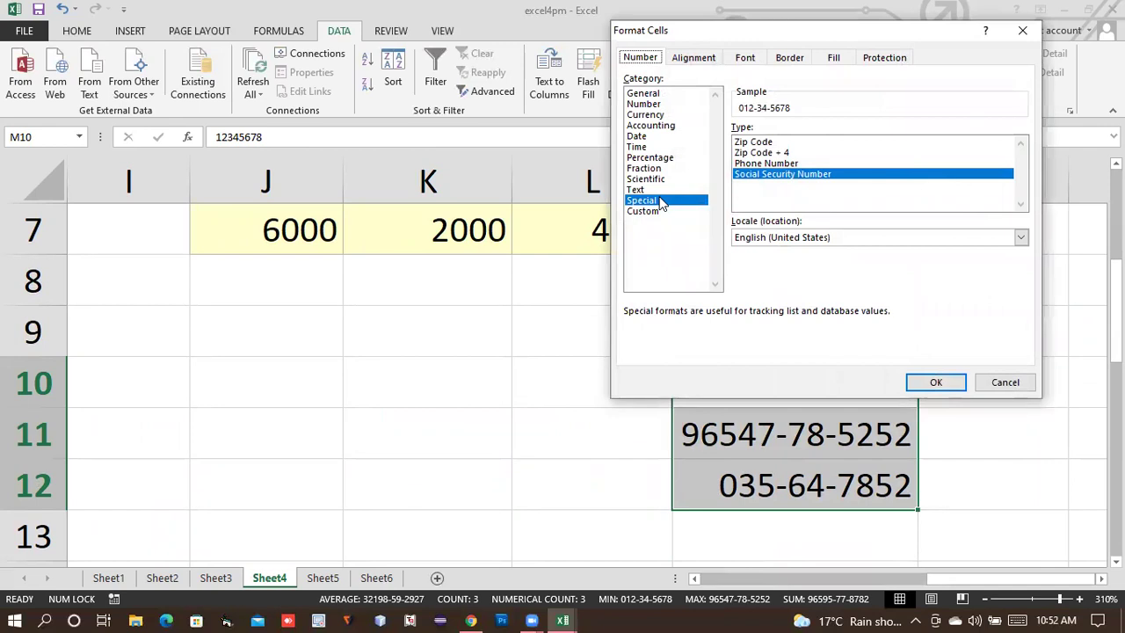
left_click(646, 213)
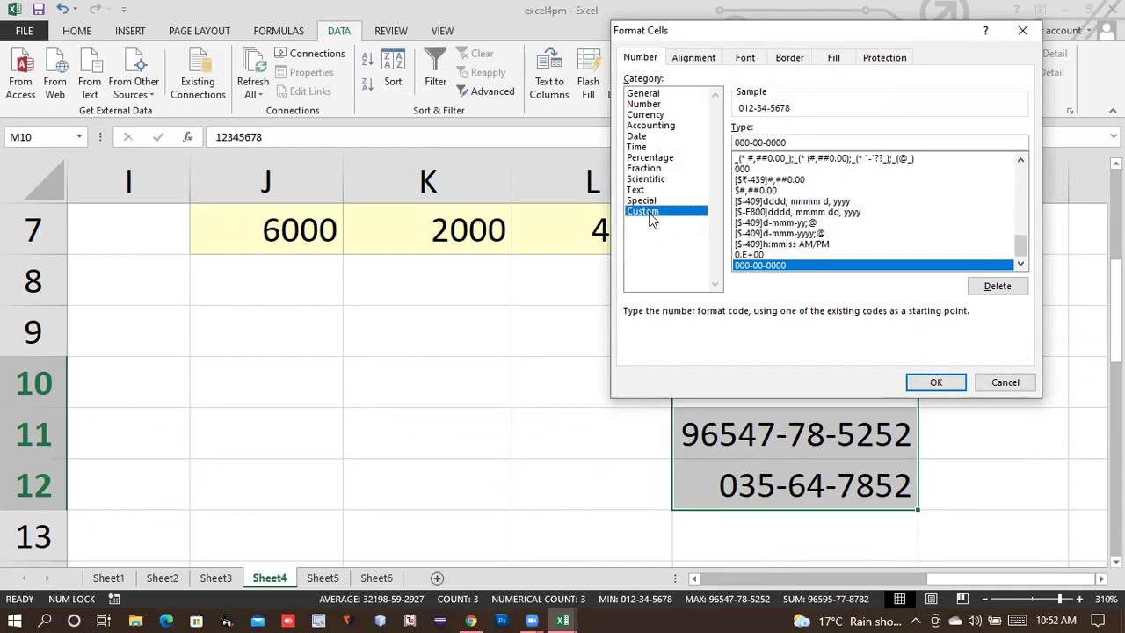
key("Return")
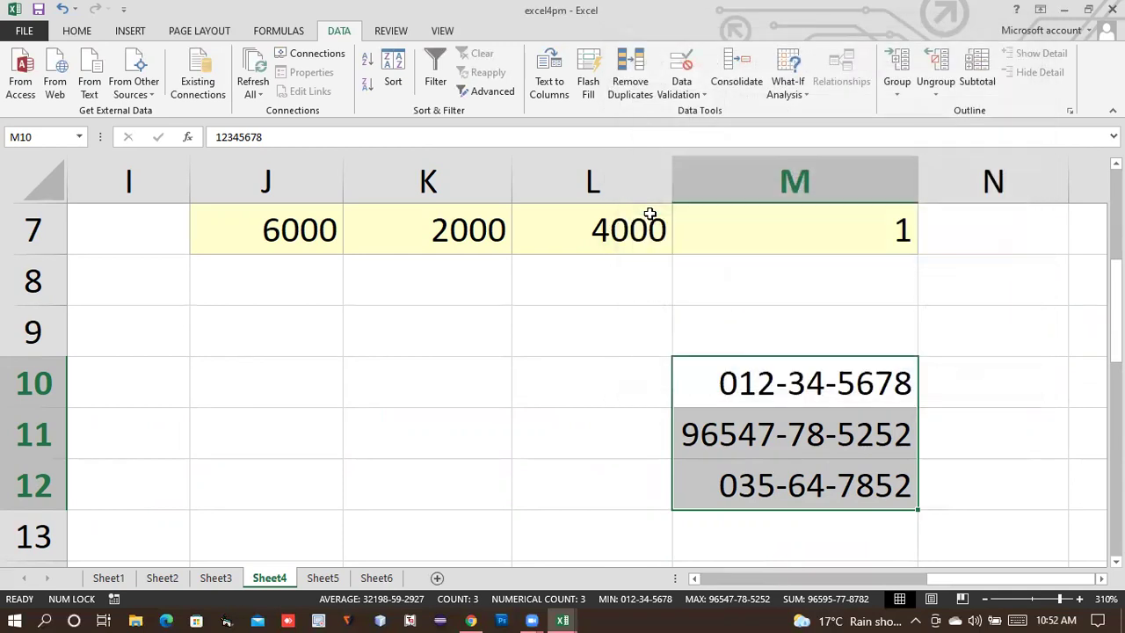